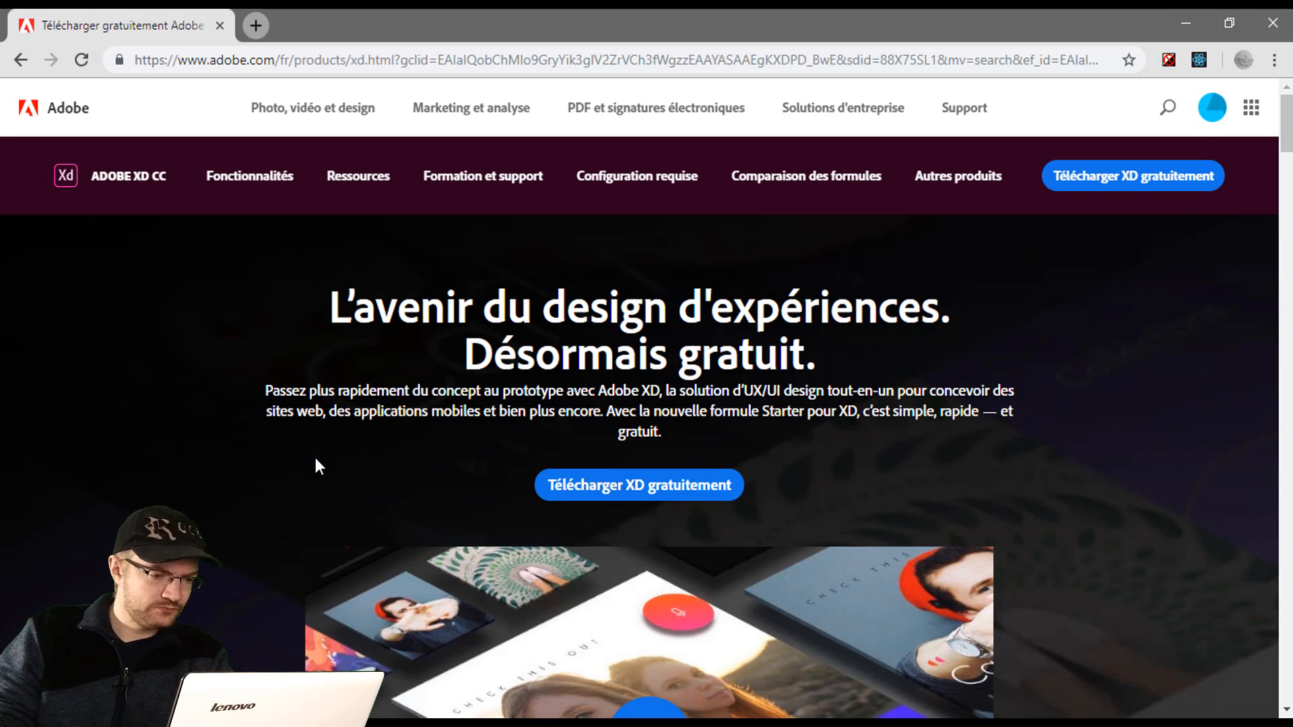
# Read through the Adobe XD product page, from the introduction down to the add-ons and UI kits section.
pyautogui.scroll(-1, 314, 455)
pyautogui.scroll(1, 314, 455)
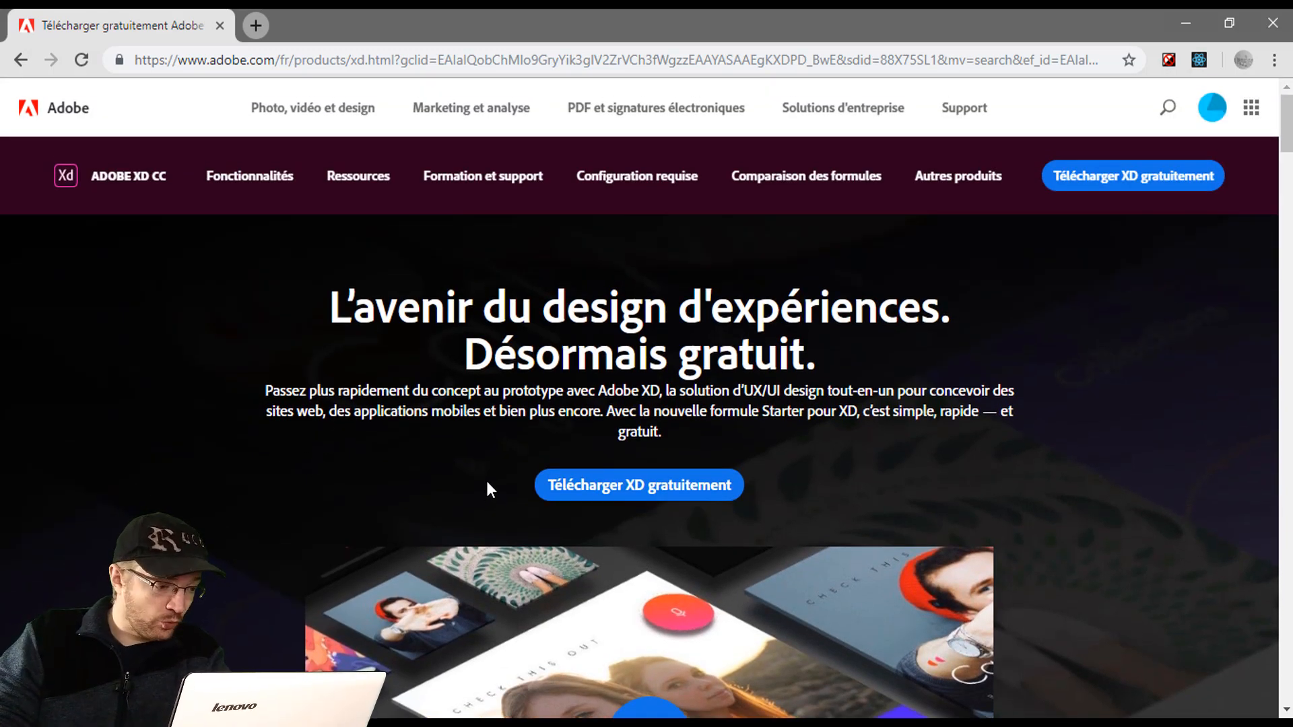
pyautogui.scroll(-10, 825, 436)
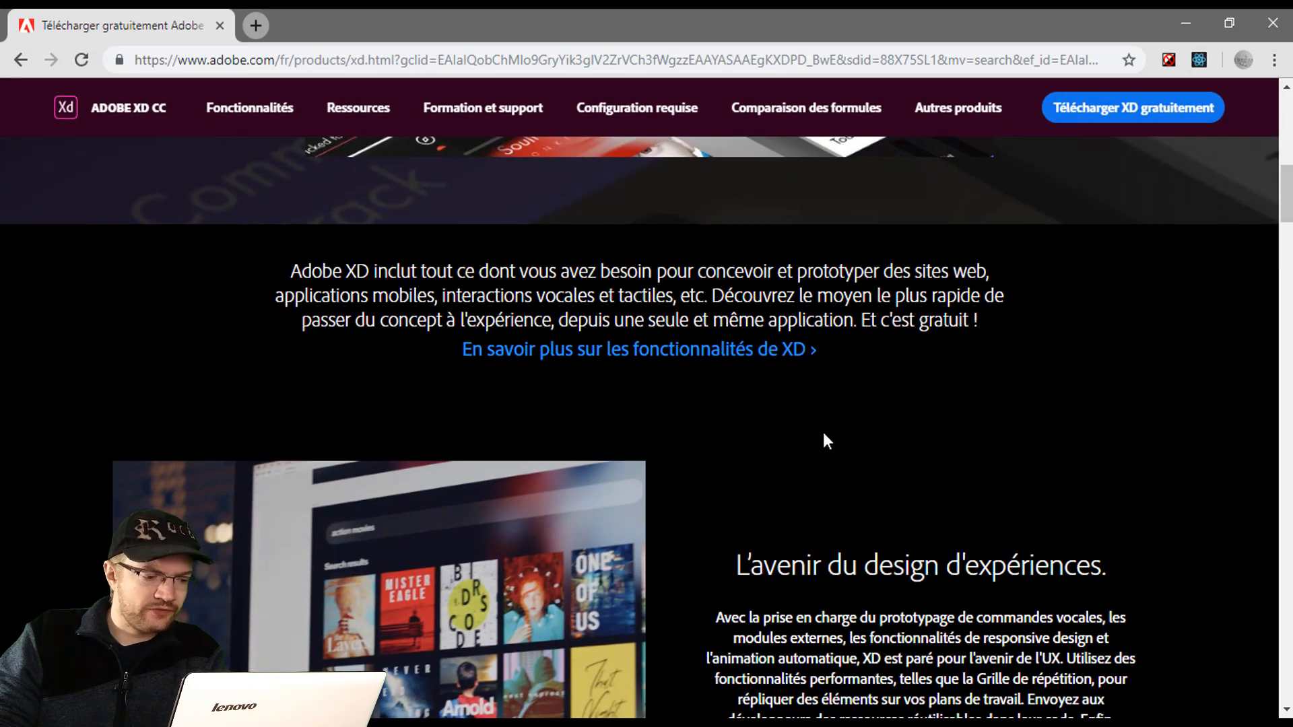
pyautogui.scroll(-4, 827, 442)
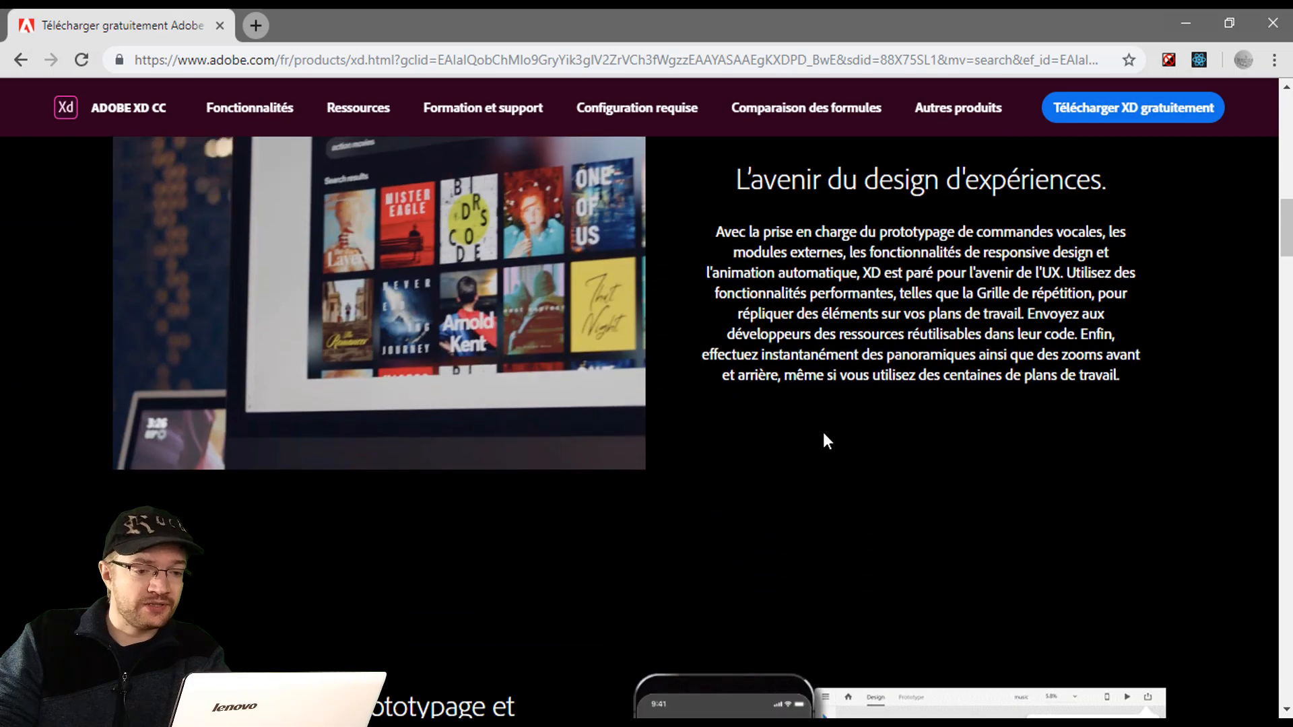
pyautogui.scroll(1, 827, 441)
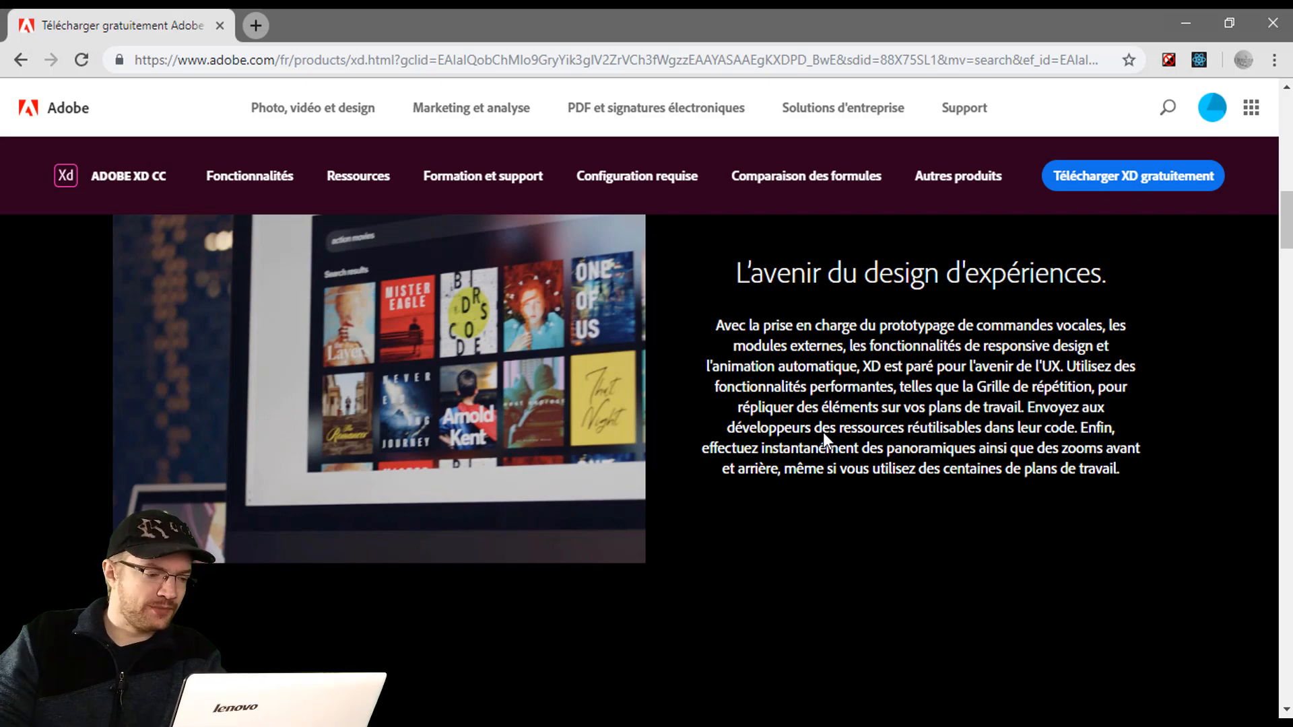
pyautogui.scroll(-6, 783, 467)
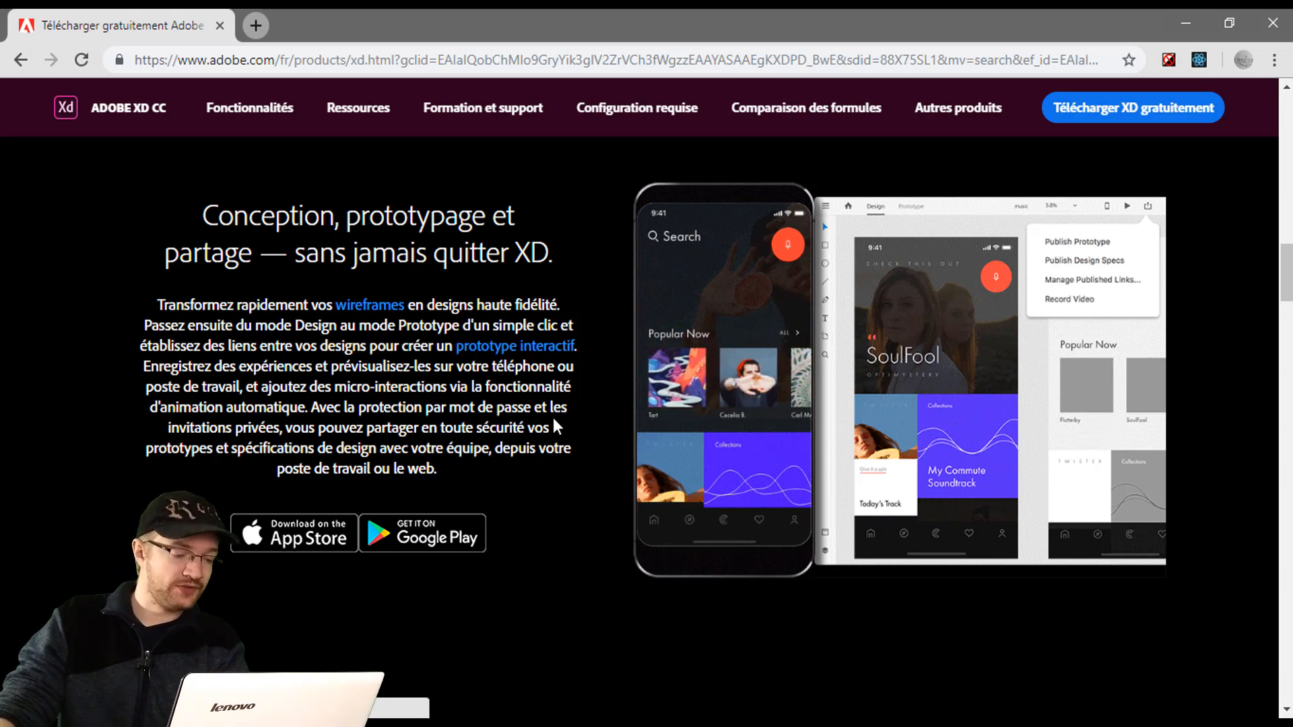
pyautogui.scroll(-1, 424, 707)
pyautogui.scroll(-7, 556, 411)
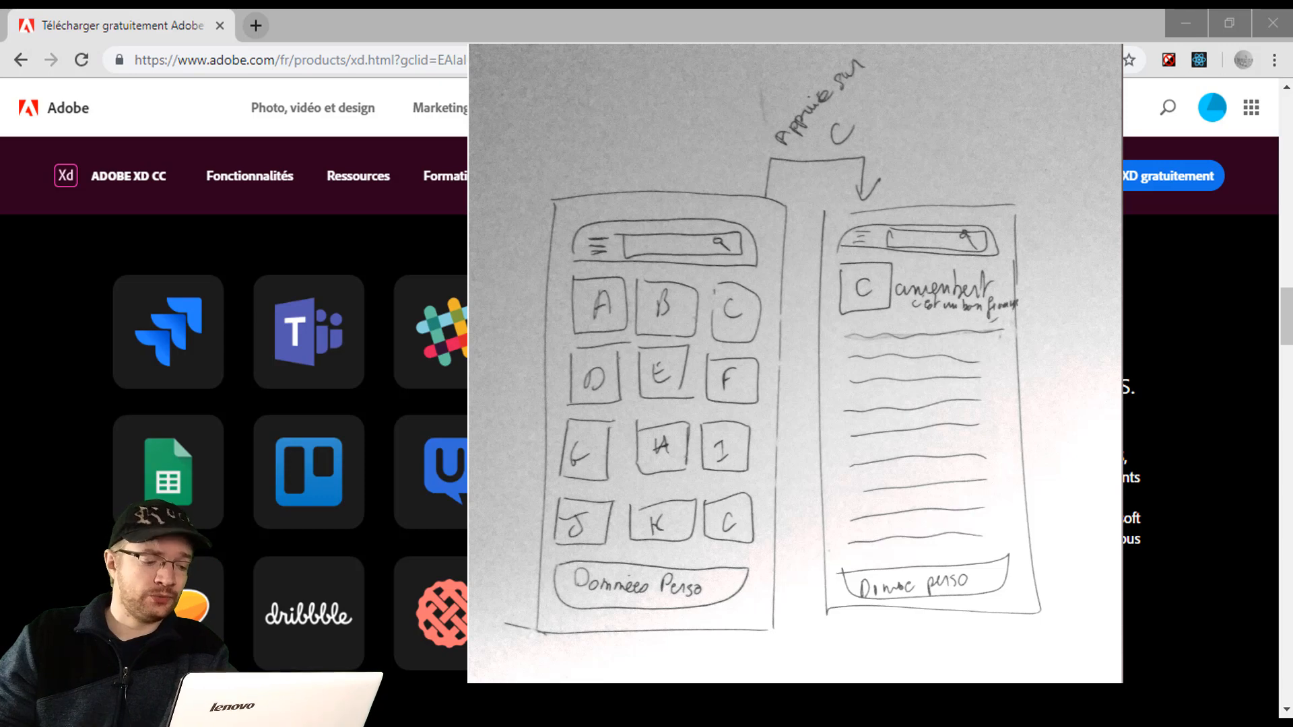
# Switch to Adobe XD and create a new document with an iPhone 6/7/8 artboard of 375 × 667 px.
pyautogui.moveTo(444, 723)
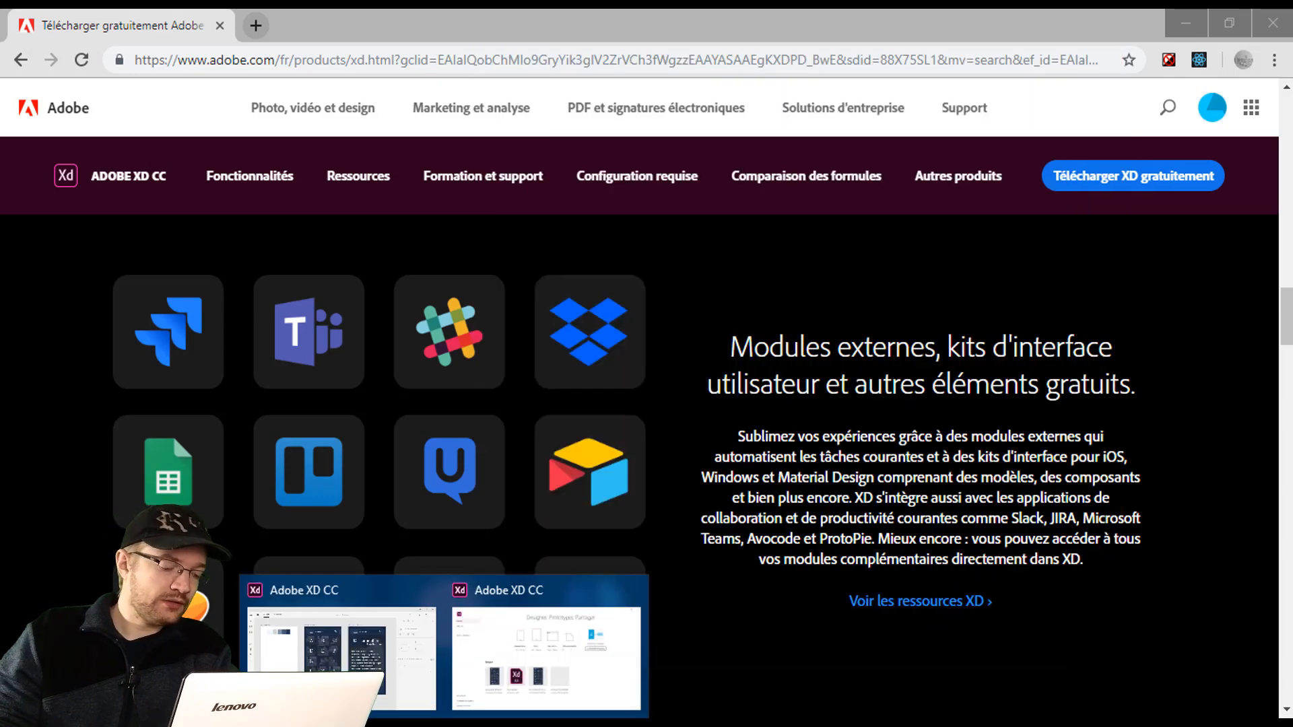
pyautogui.click(536, 676)
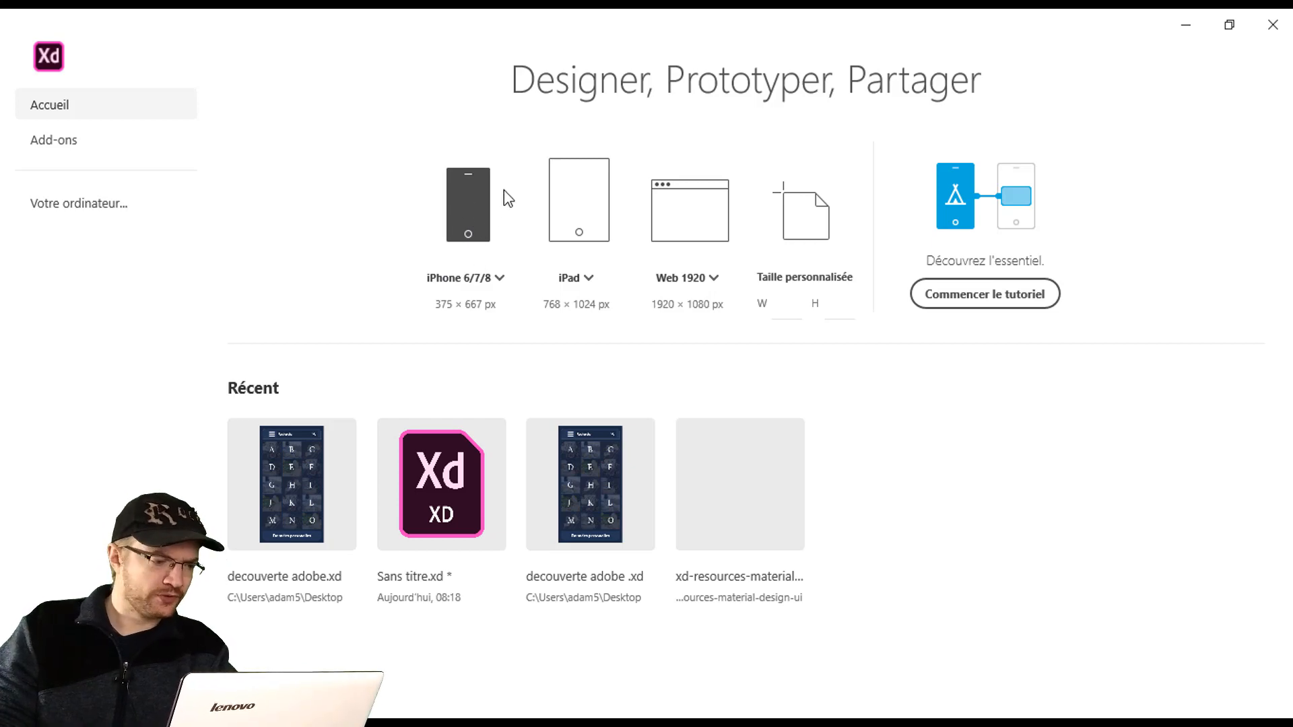
pyautogui.click(476, 202)
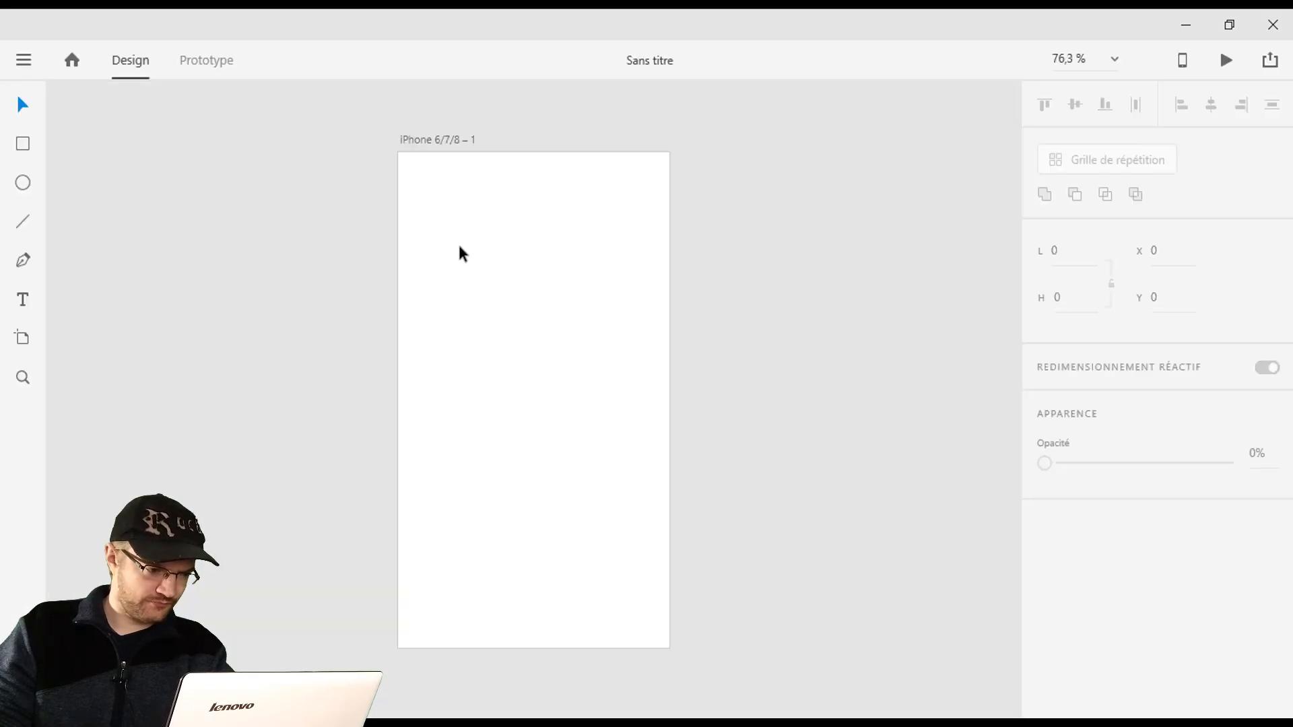
pyautogui.moveTo(465, 392); pyautogui.dragTo(497, 386)
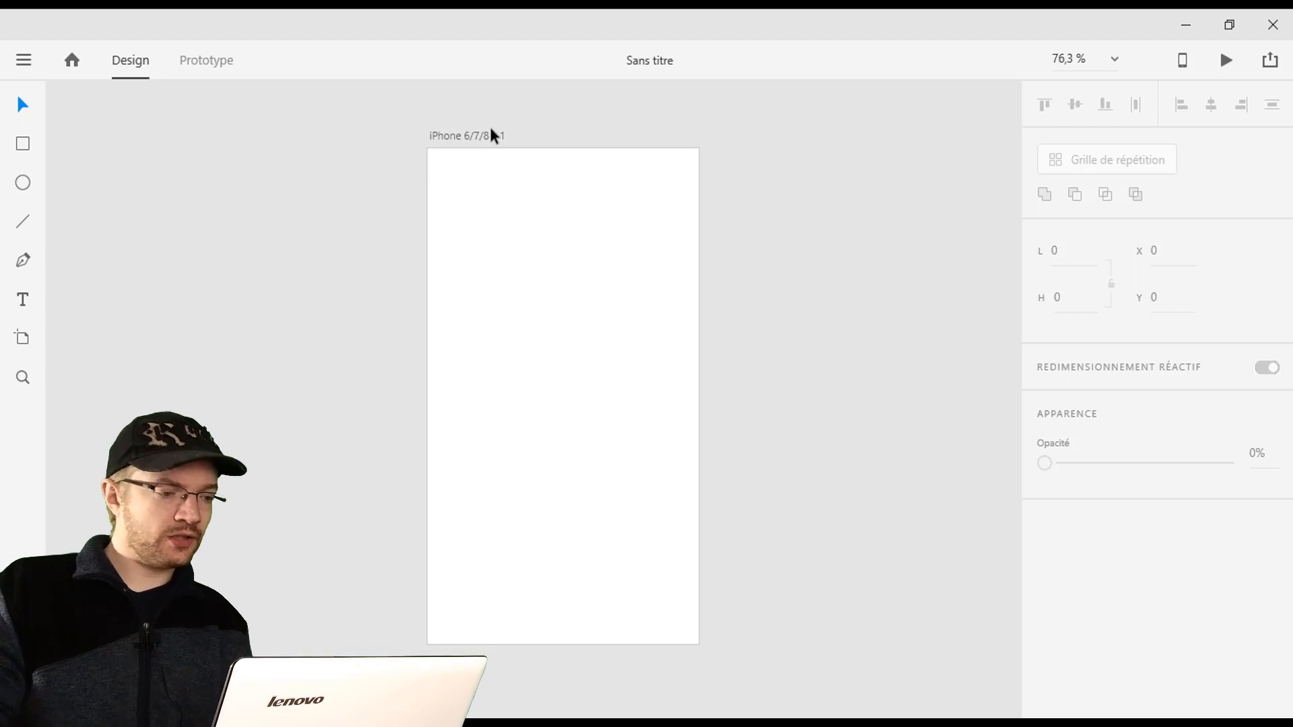
# Select the iPhone 6/7/8 artboard and enable its Disposition column grid.
pyautogui.click(462, 138)
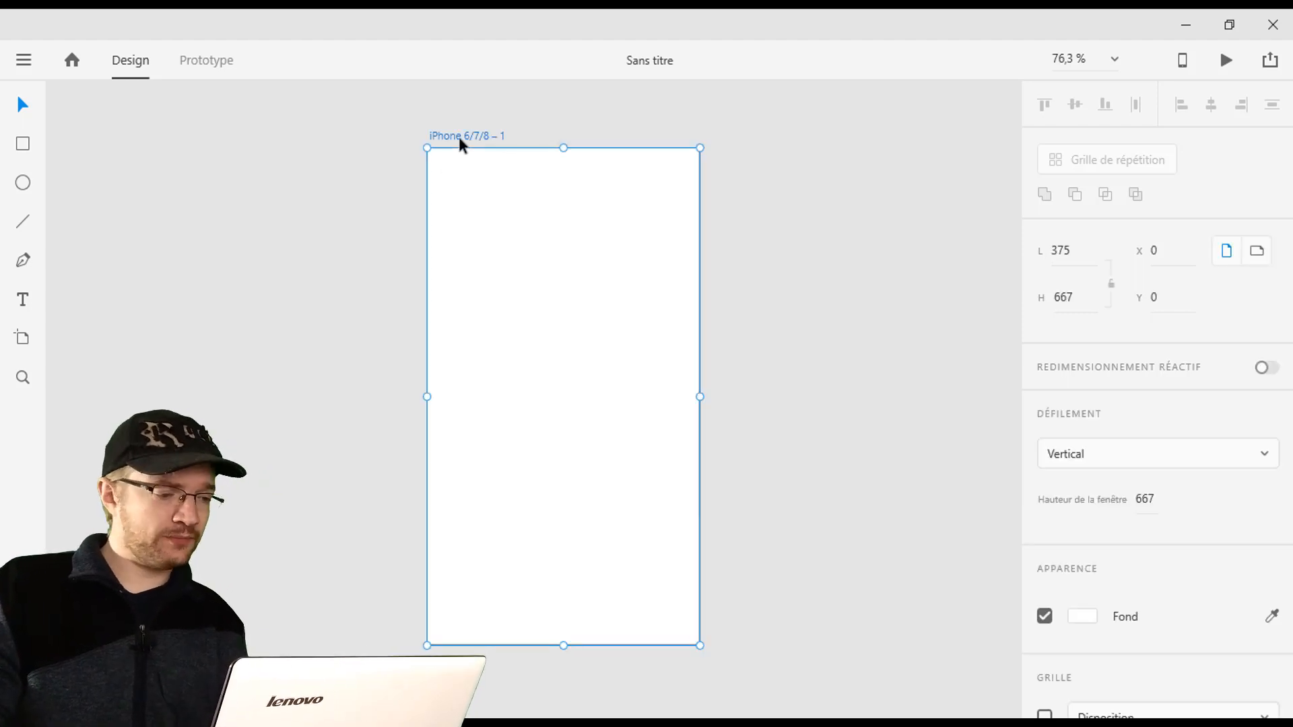
pyautogui.scroll(-1, 1083, 434)
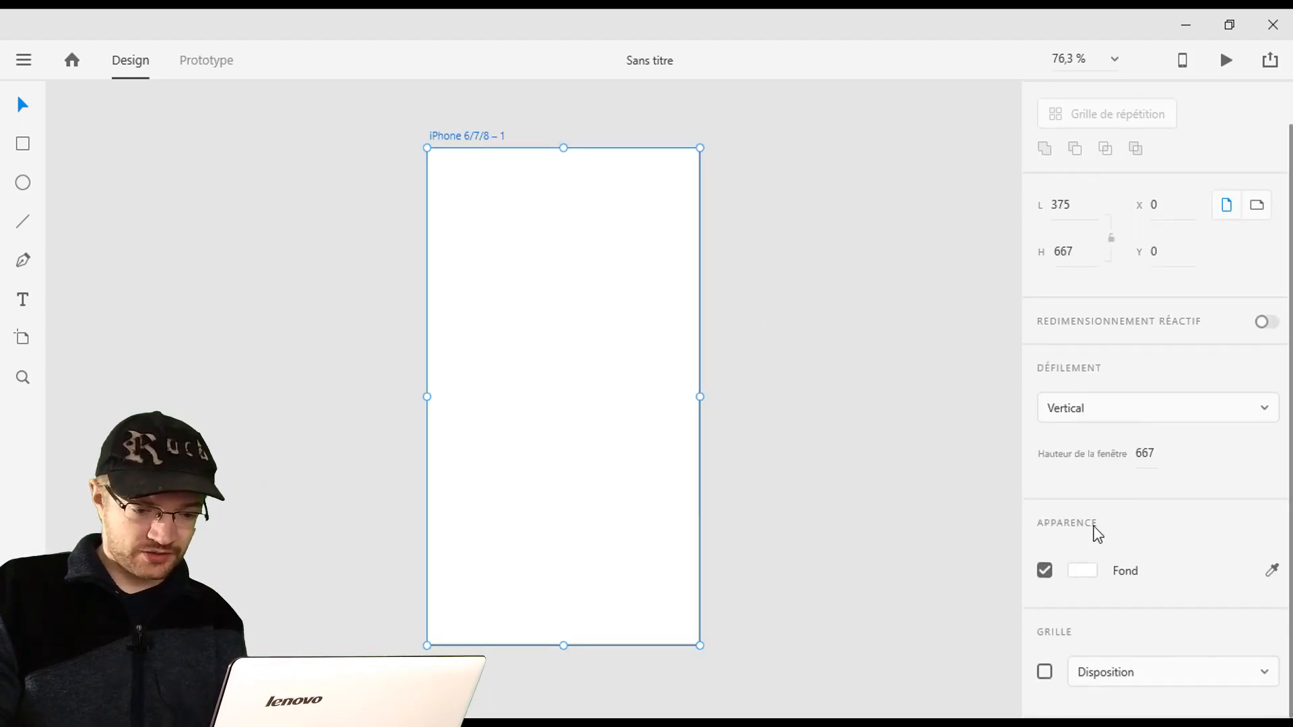
pyautogui.click(1045, 672)
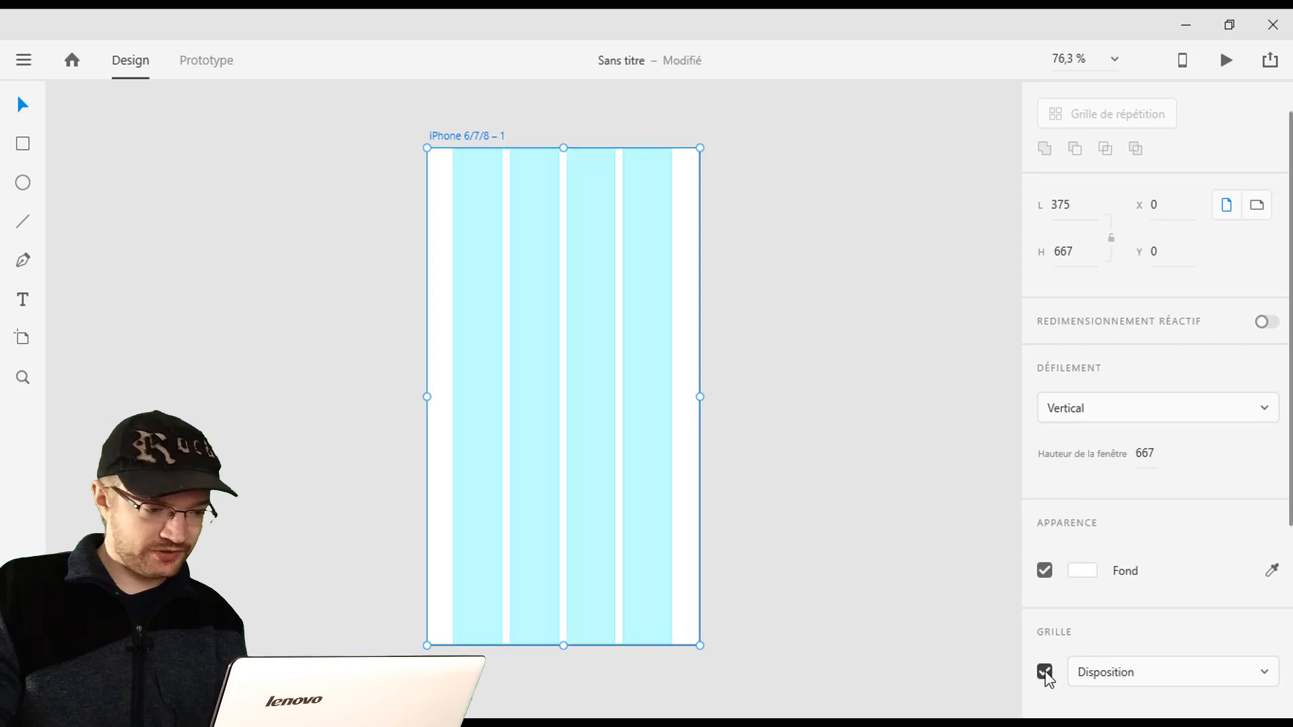
# Try the Carré grid type on the artboard and return it to Disposition.
pyautogui.click(1166, 684)
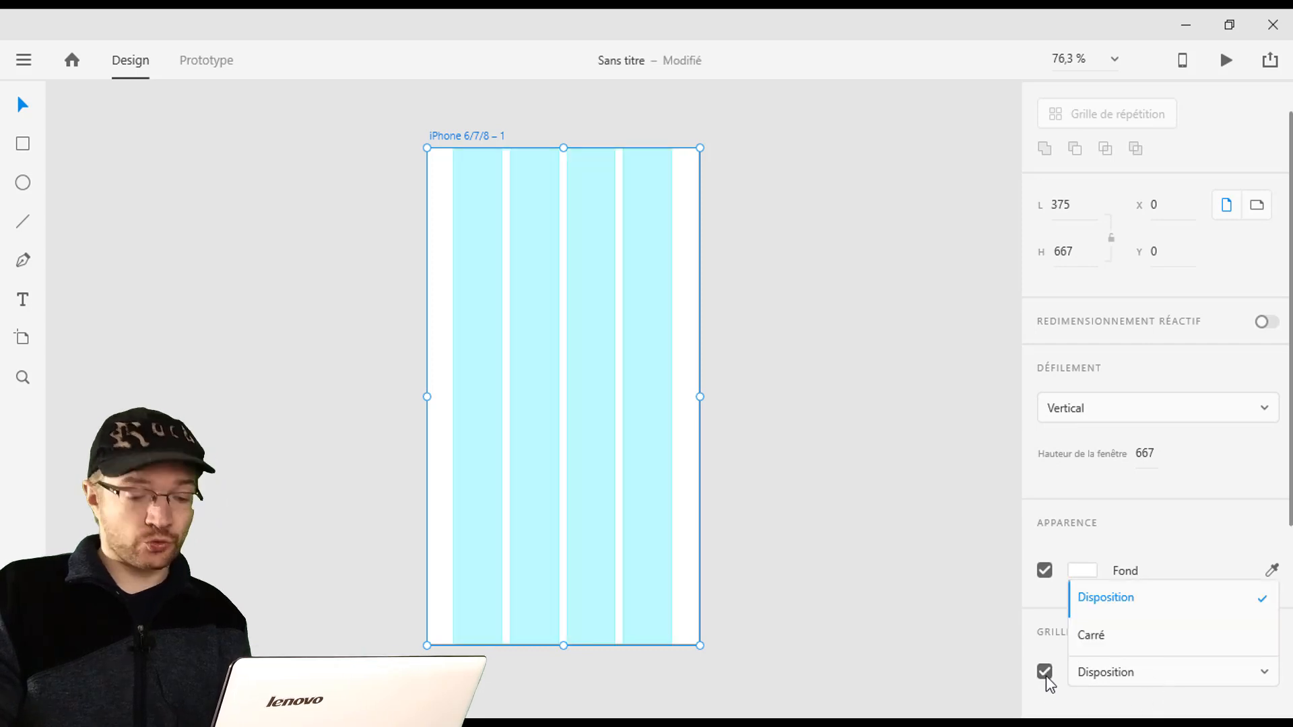
pyautogui.click(1108, 638)
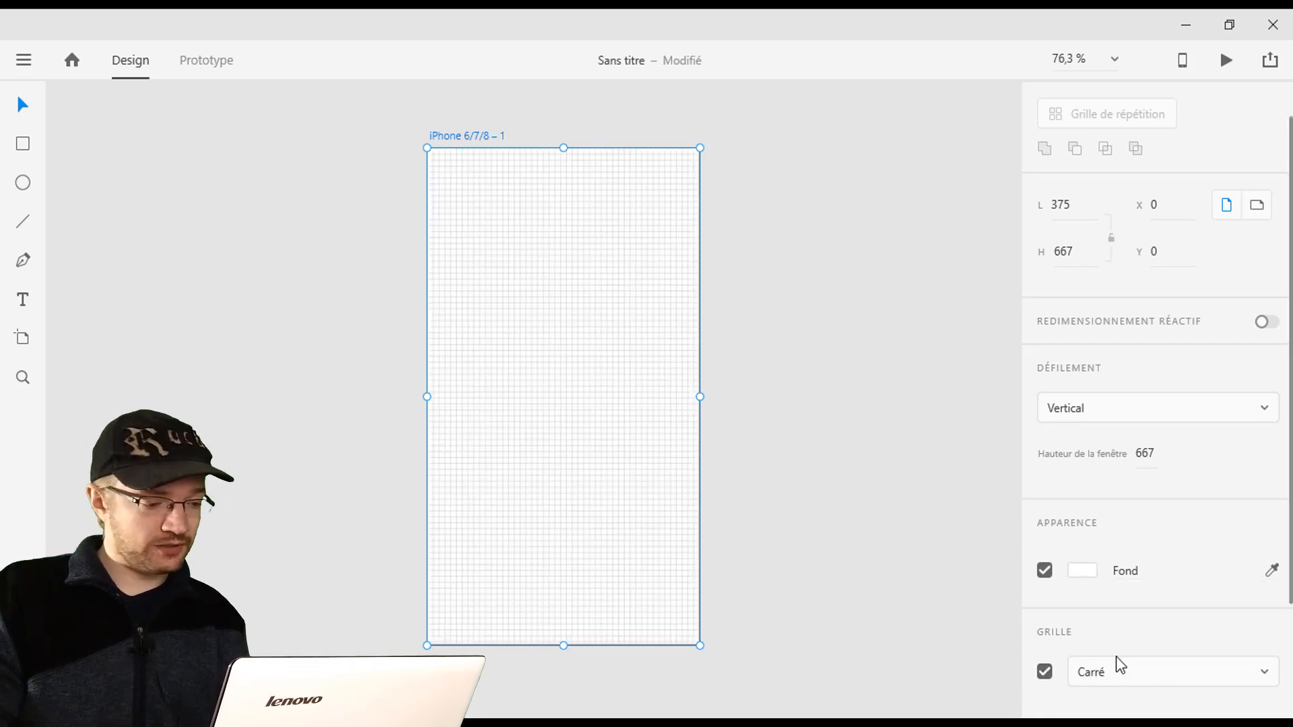
pyautogui.scroll(-3, 1187, 559)
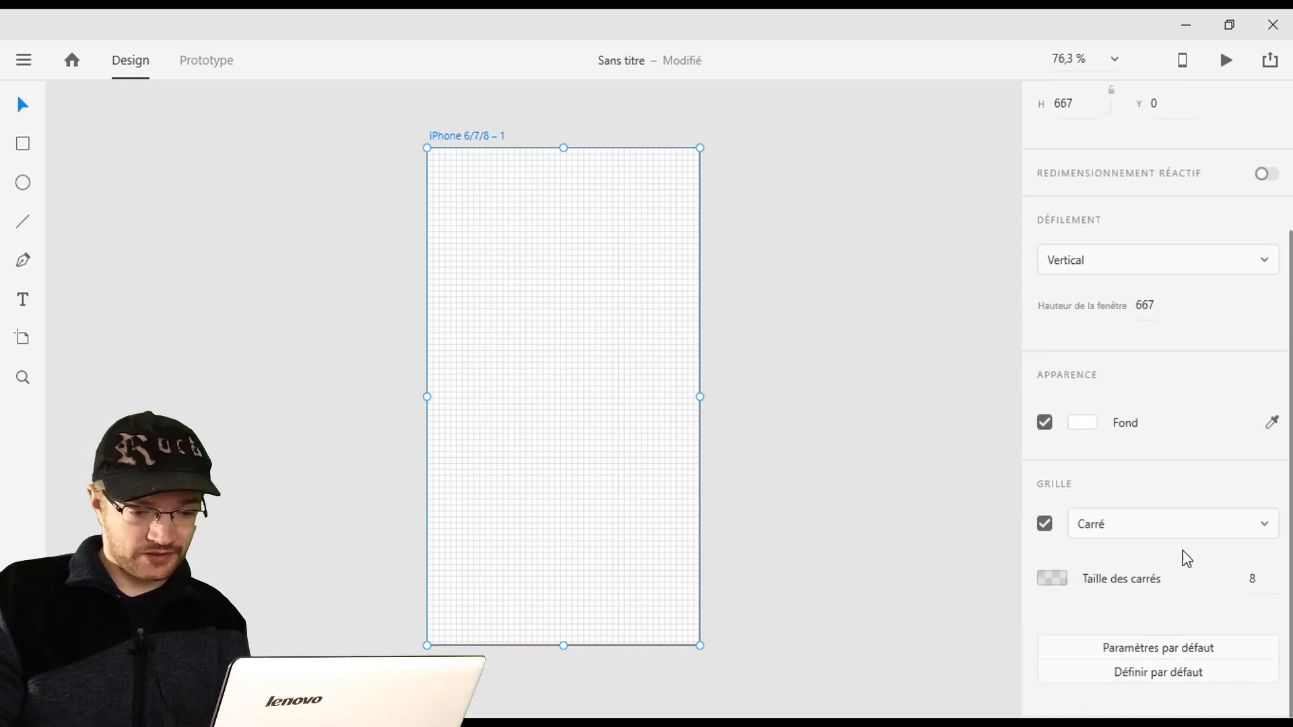
pyautogui.click(1137, 531)
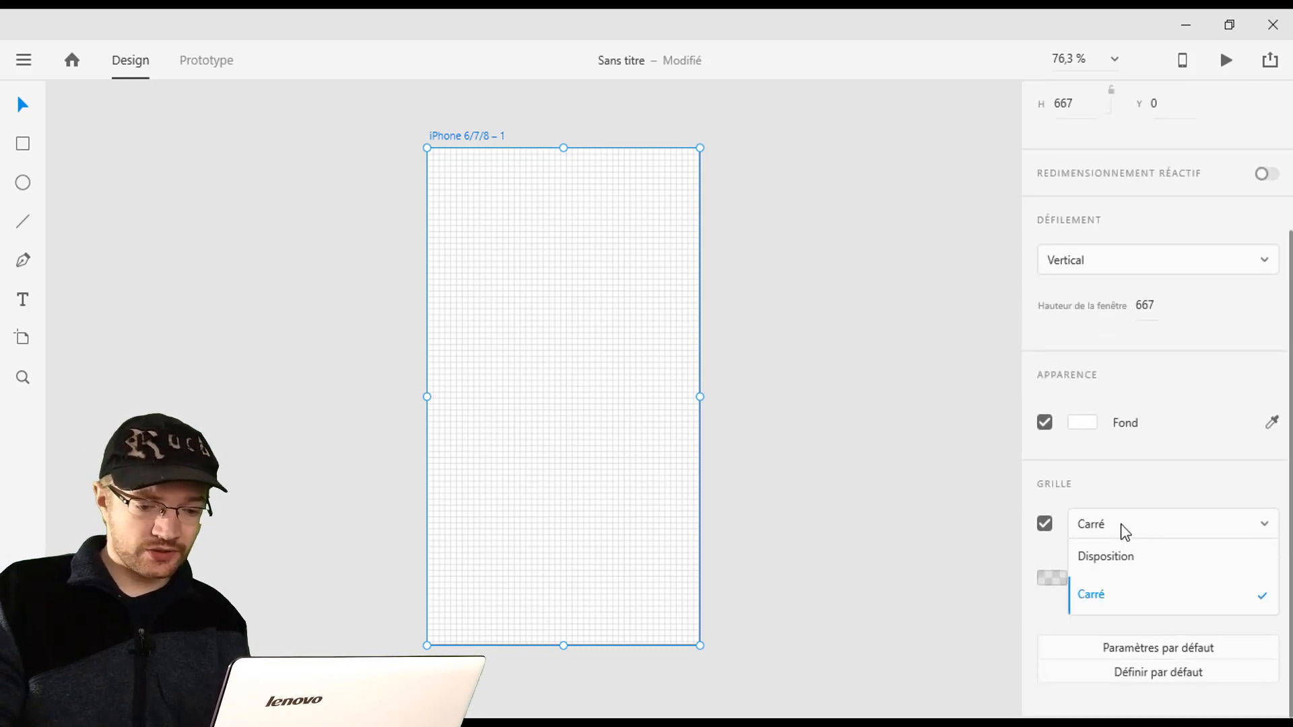
pyautogui.click(1111, 559)
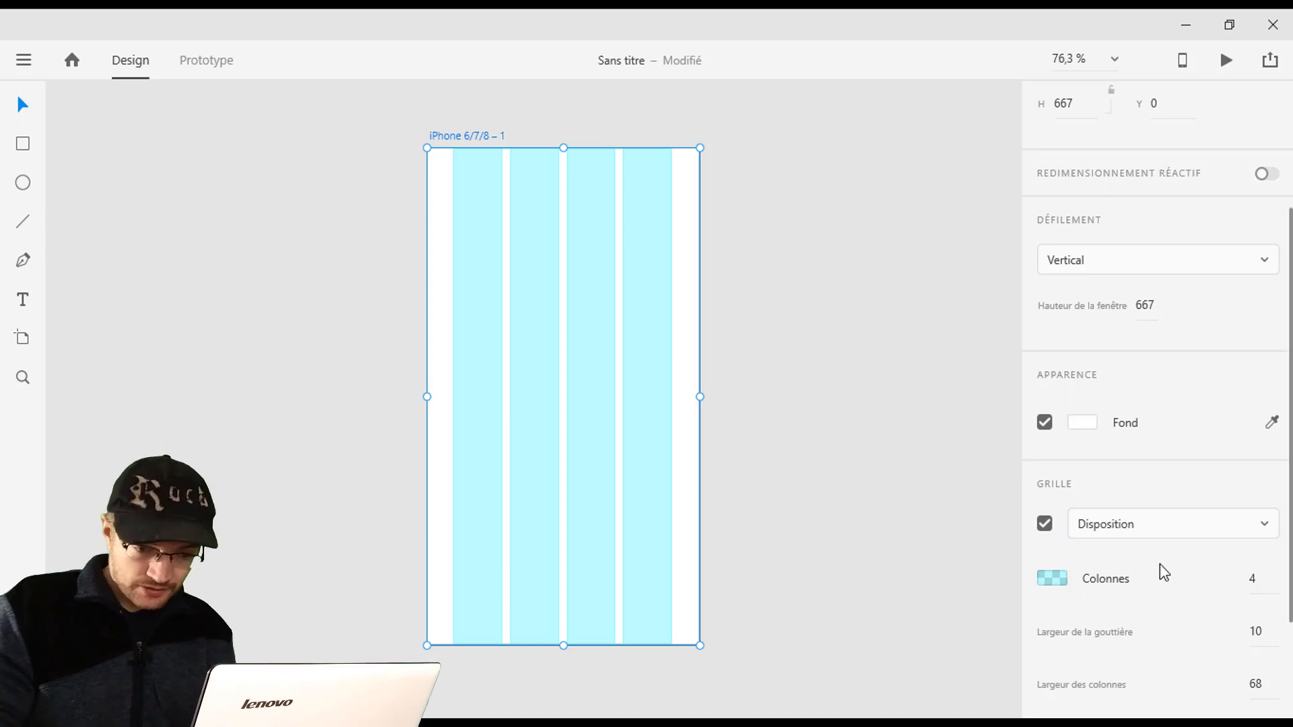
# Set the artboard's grid to 3 columns with a column width of 114.
pyautogui.click(1262, 577)
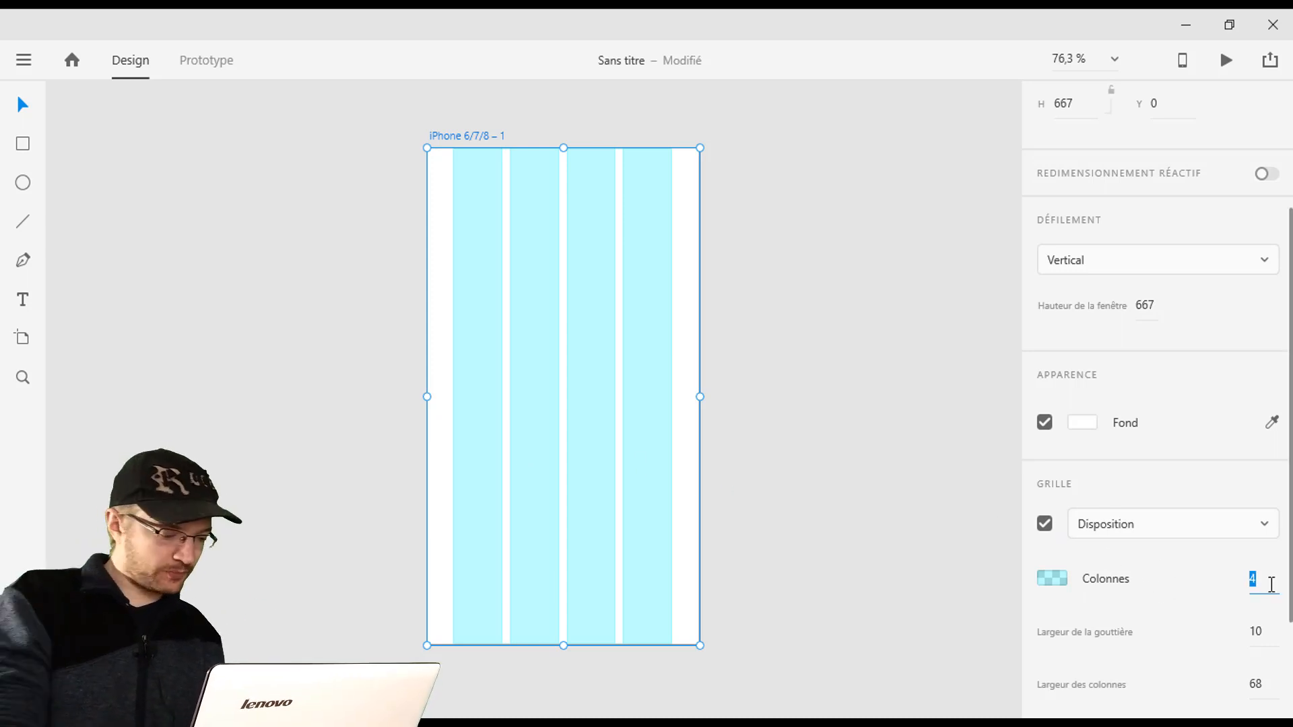
pyautogui.write('3')
pyautogui.press('Return')
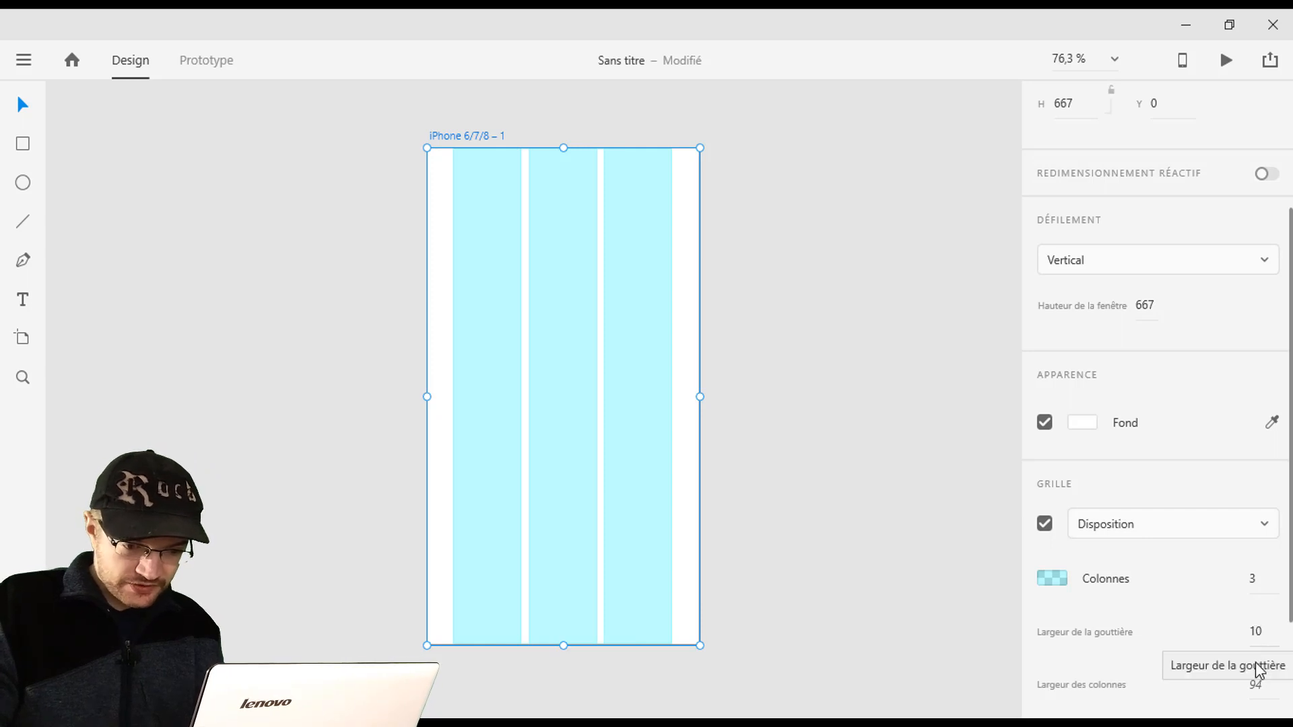
pyautogui.scroll(-2, 1259, 674)
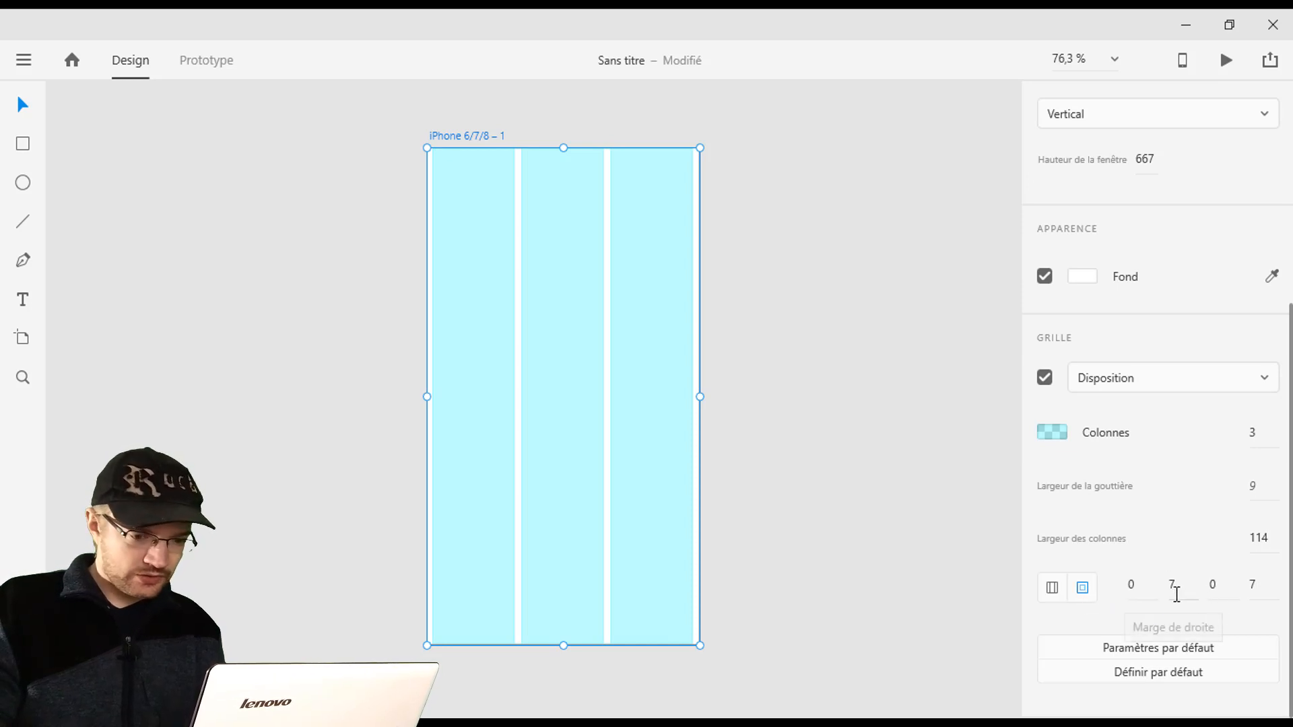
# Try margins of 10 on the right and left sides of the column grid.
pyautogui.click(1176, 590)
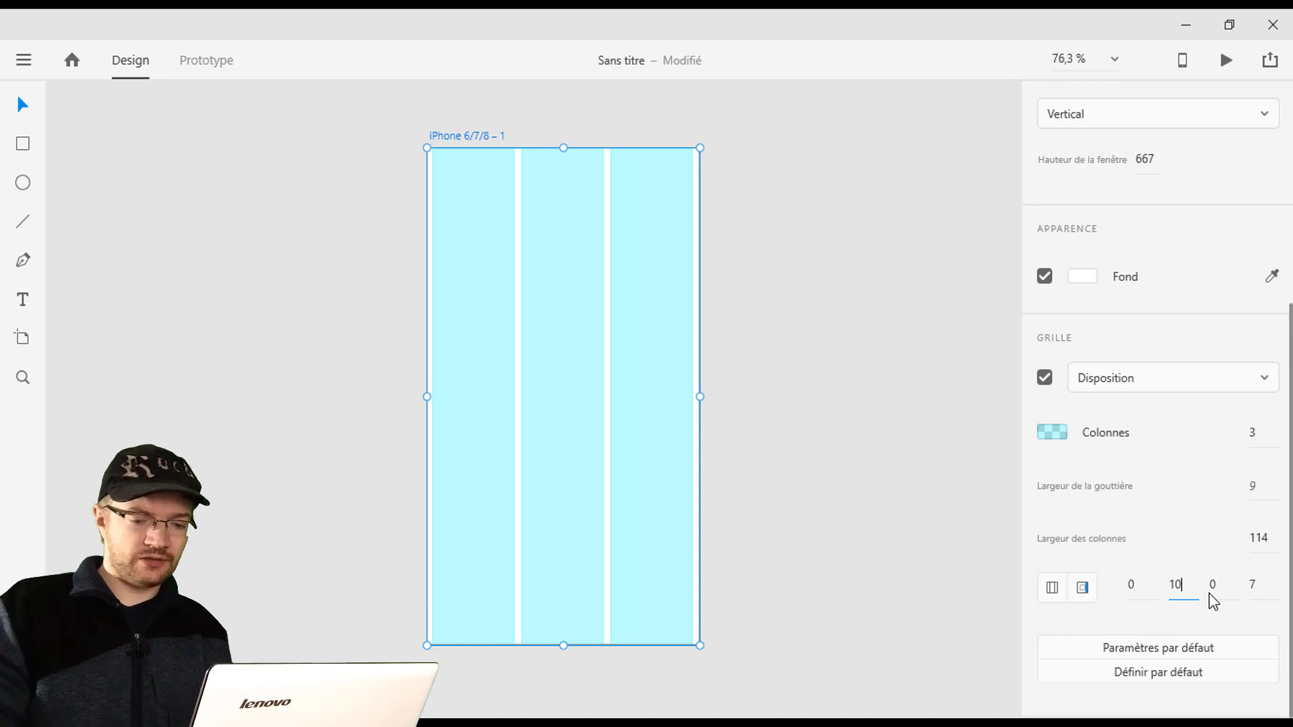
pyautogui.write('10')
pyautogui.click(1255, 584)
pyautogui.press('Up')
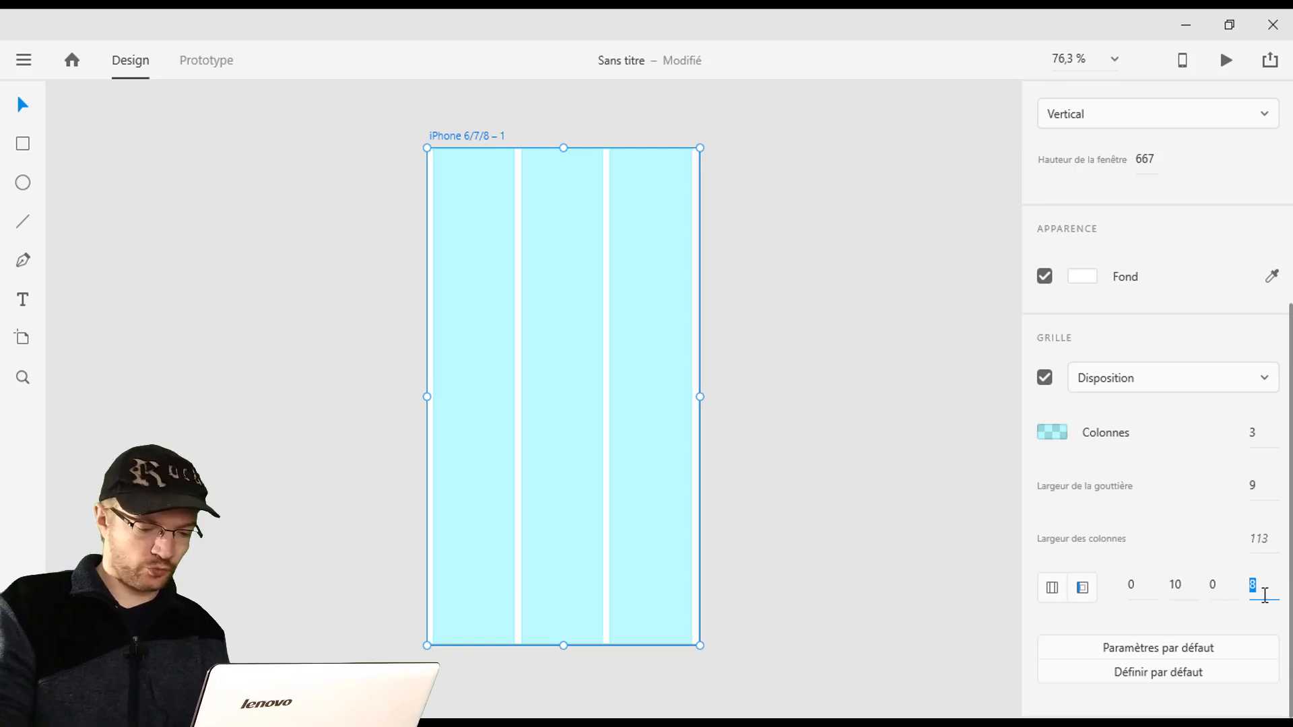
pyautogui.write('10')
pyautogui.press('Return')
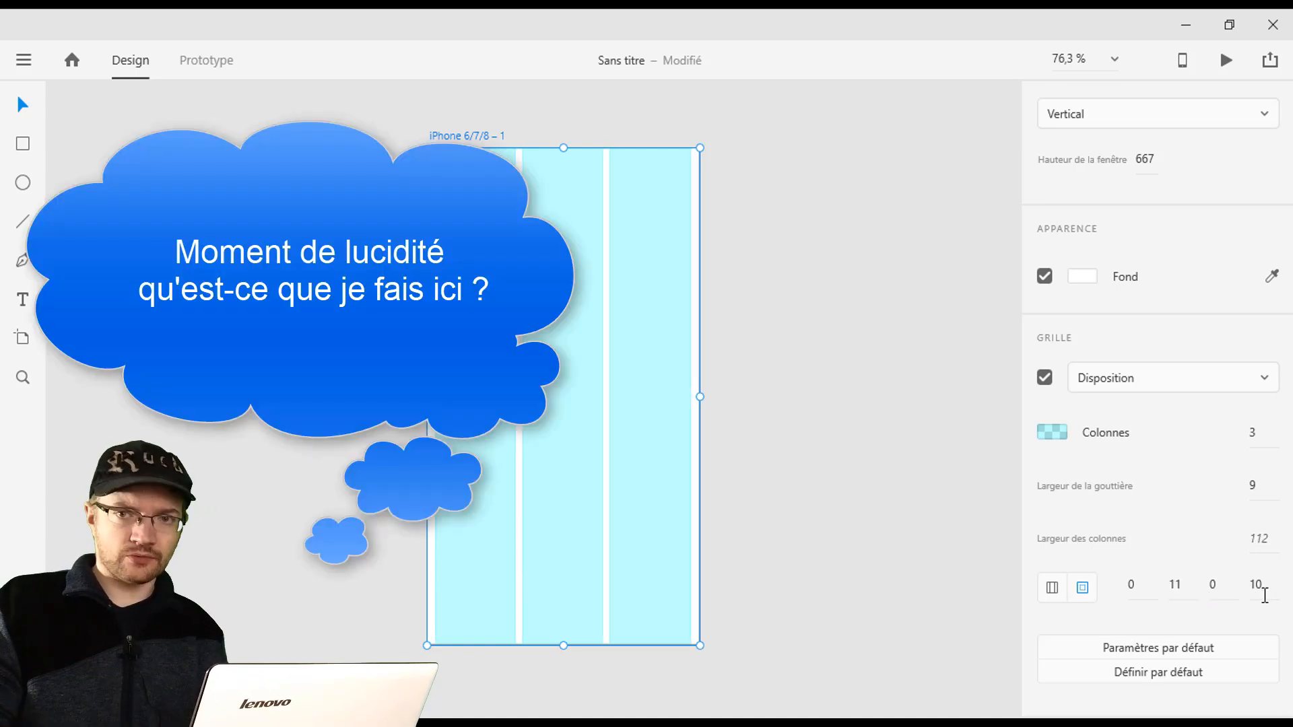
# Set the column grid's left margin to 7 and deselect the artboard.
pyautogui.click(1257, 585)
pyautogui.write('7')
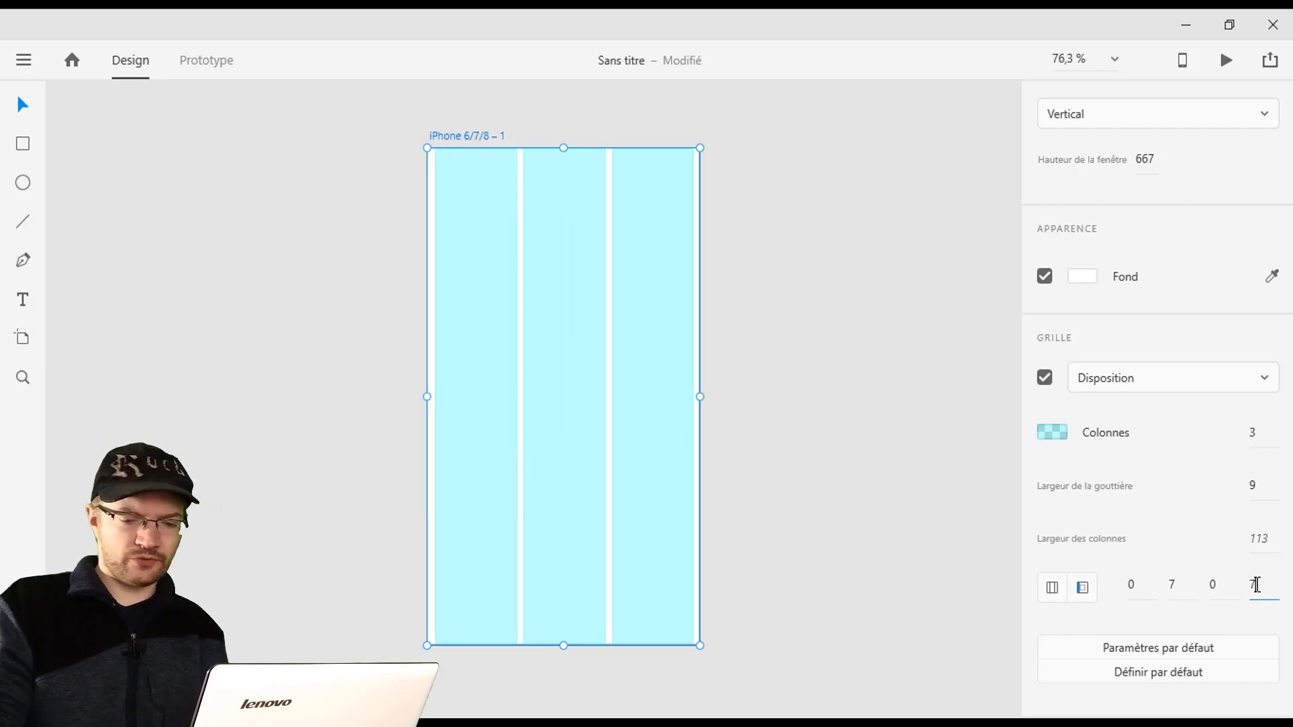
pyautogui.click(1083, 587)
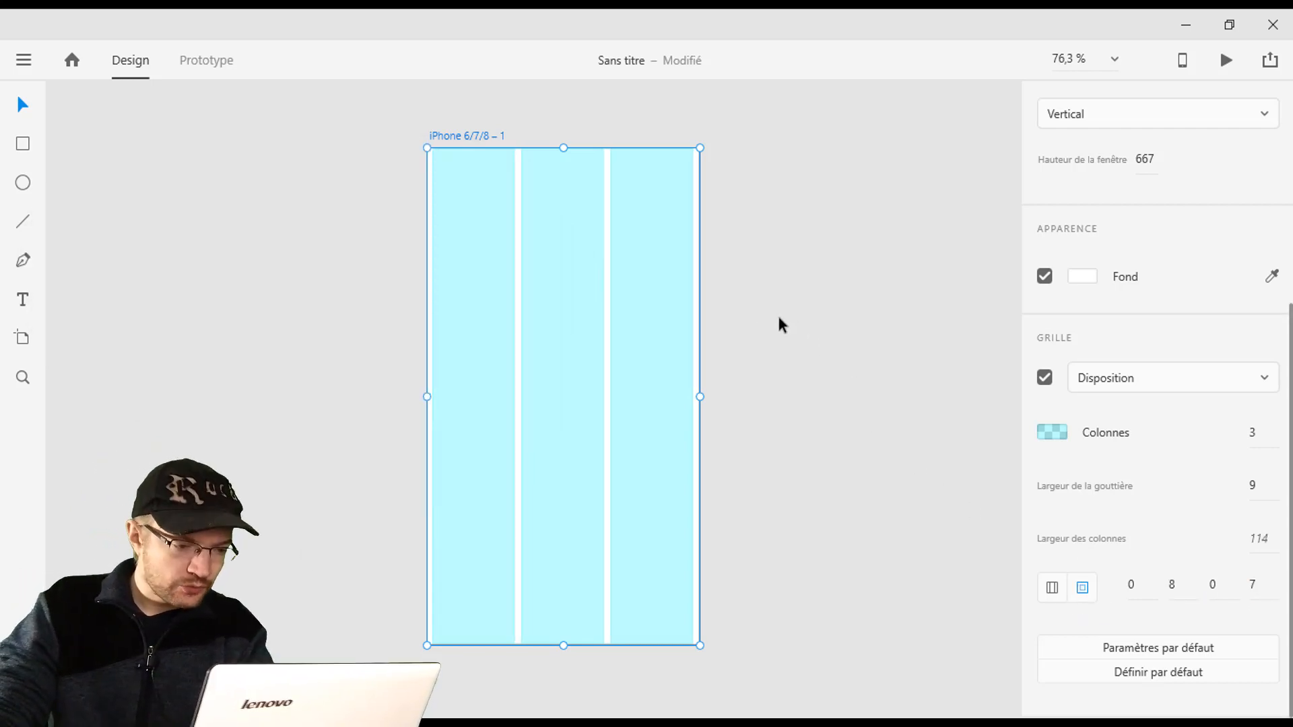
pyautogui.click(667, 296)
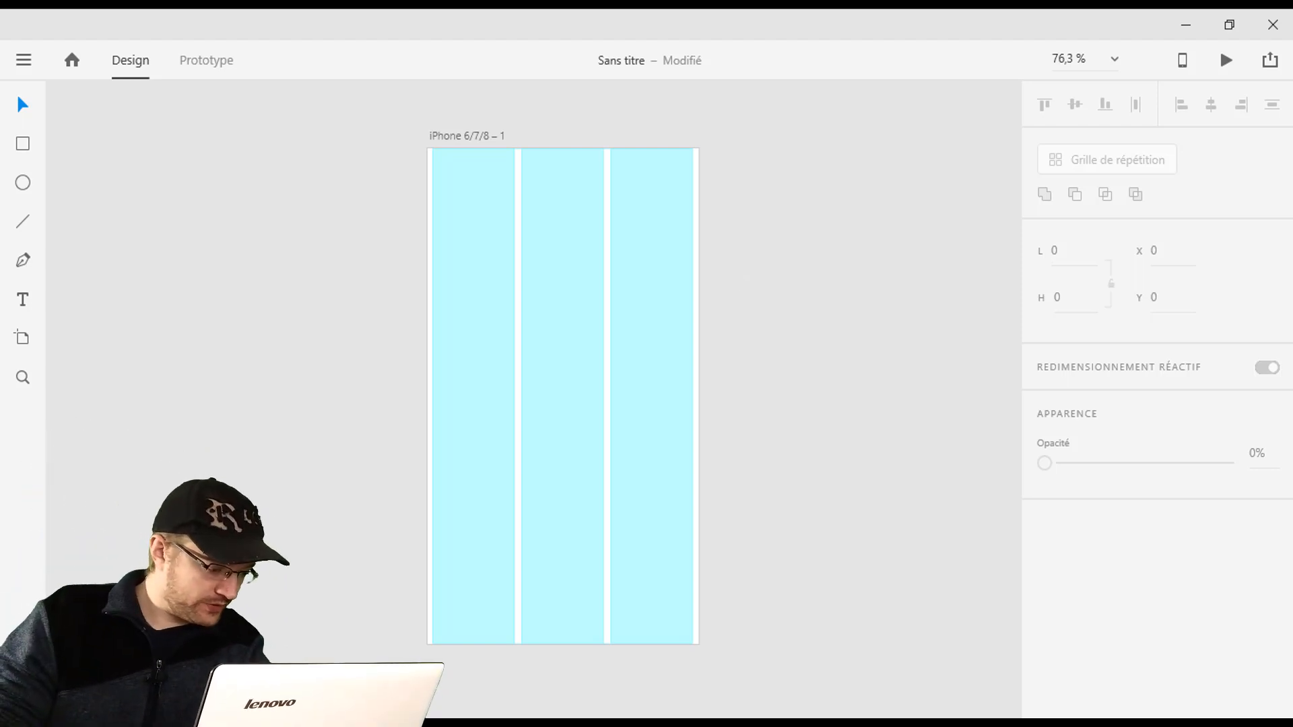
# Look at the document's artboard list and its saved assets, keeping the artboard in view.
pyautogui.click(20, 658)
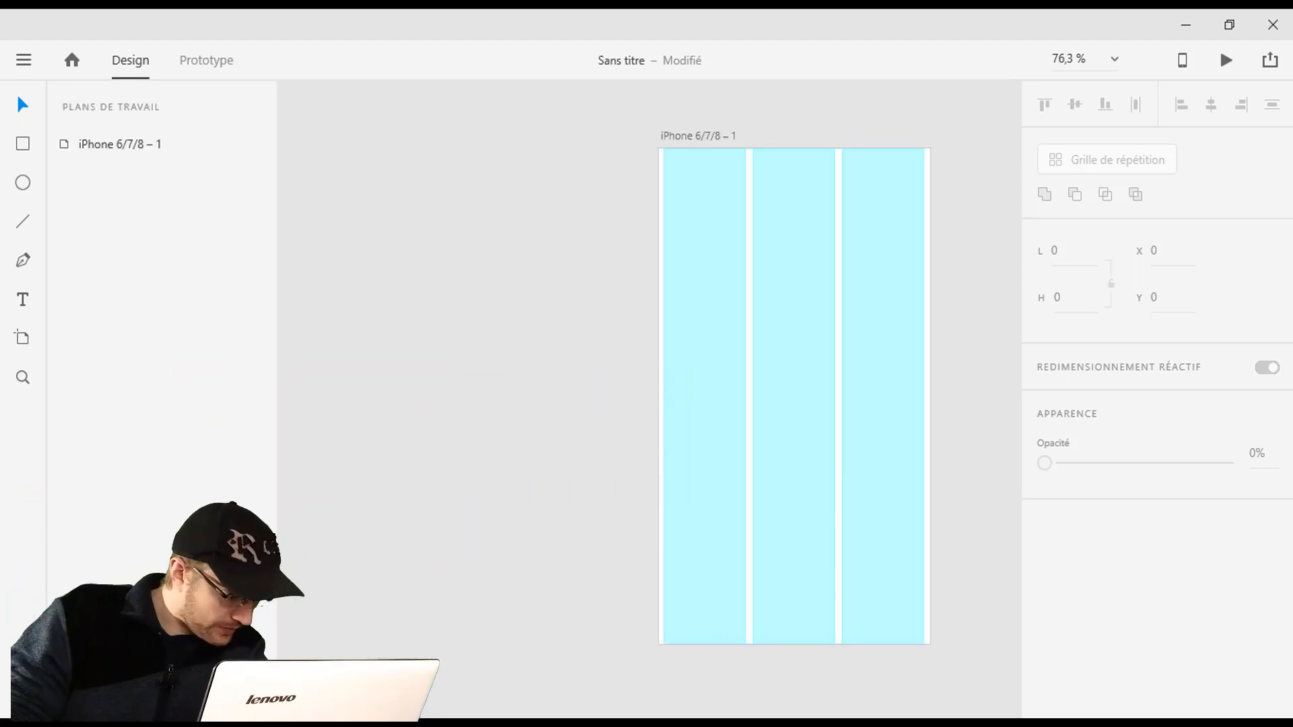
pyautogui.click(20, 626)
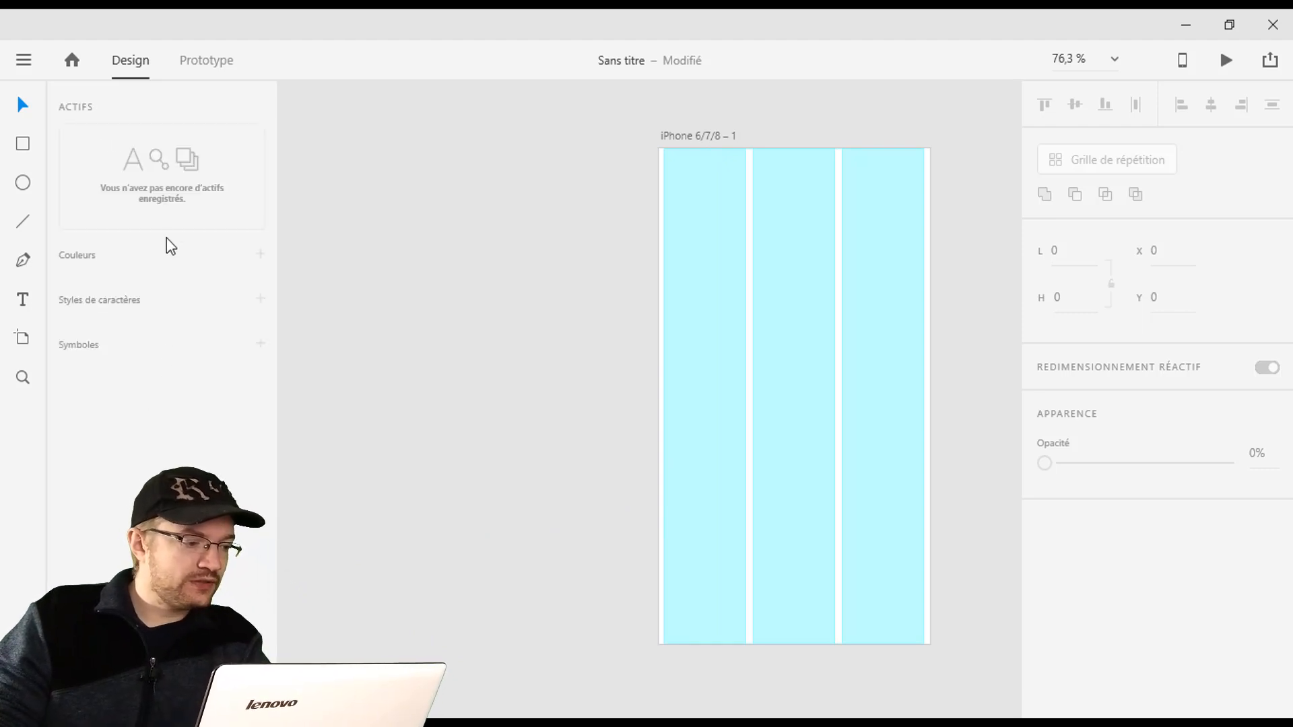
pyautogui.hscroll(3, 489, 312)
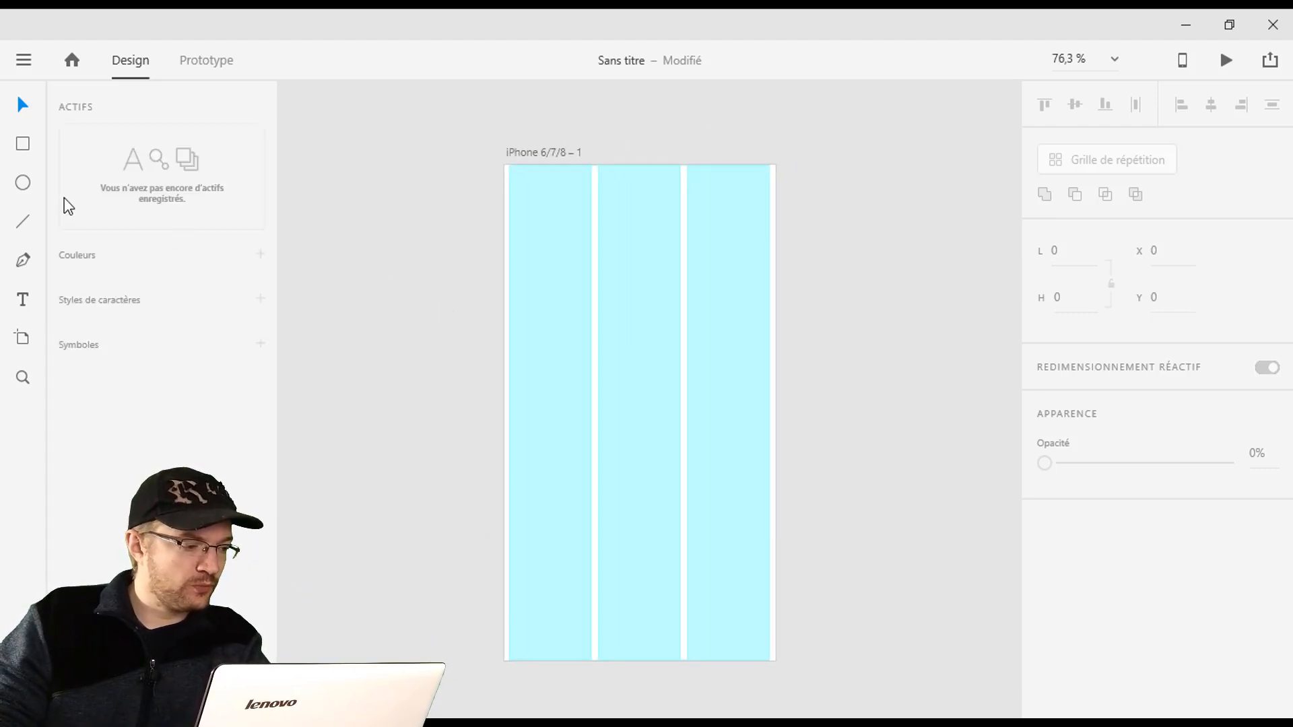
# Draw a rectangle about 72 × 76 px in the upper part of the artboard, at about X 73, Y 97.
pyautogui.click(31, 151)
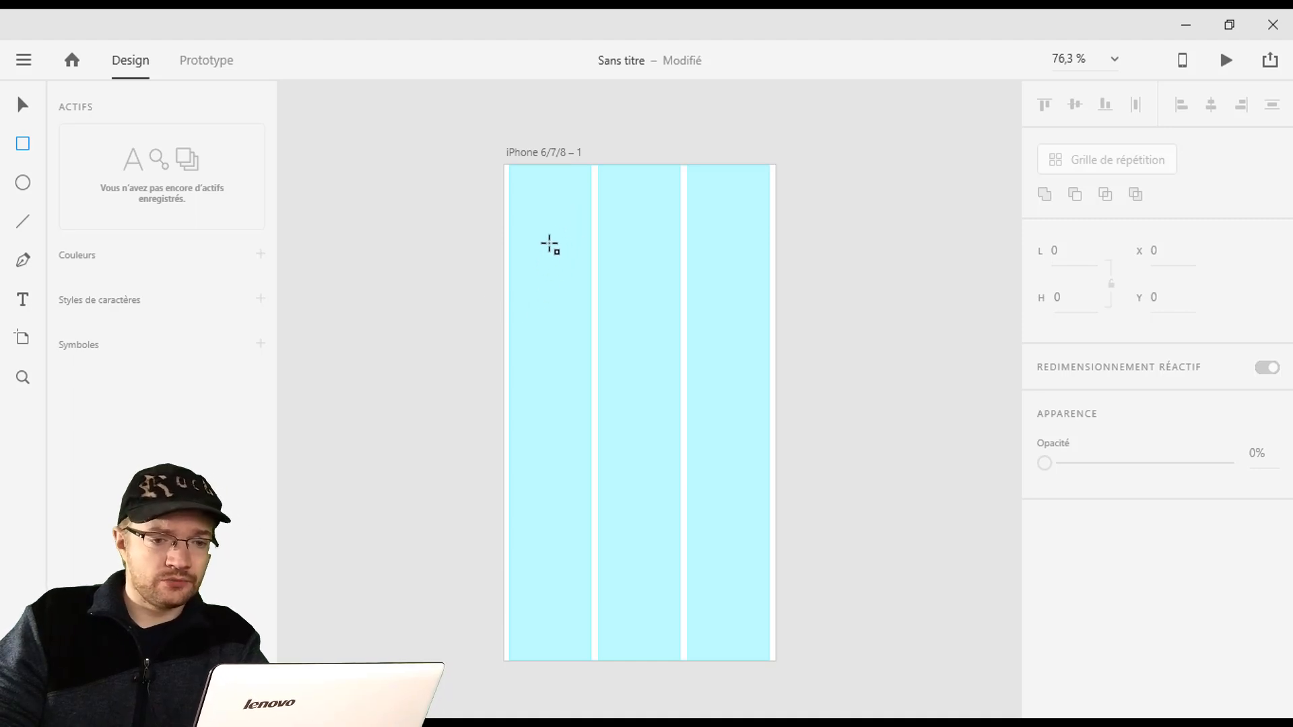
pyautogui.moveTo(557, 237); pyautogui.dragTo(609, 295)
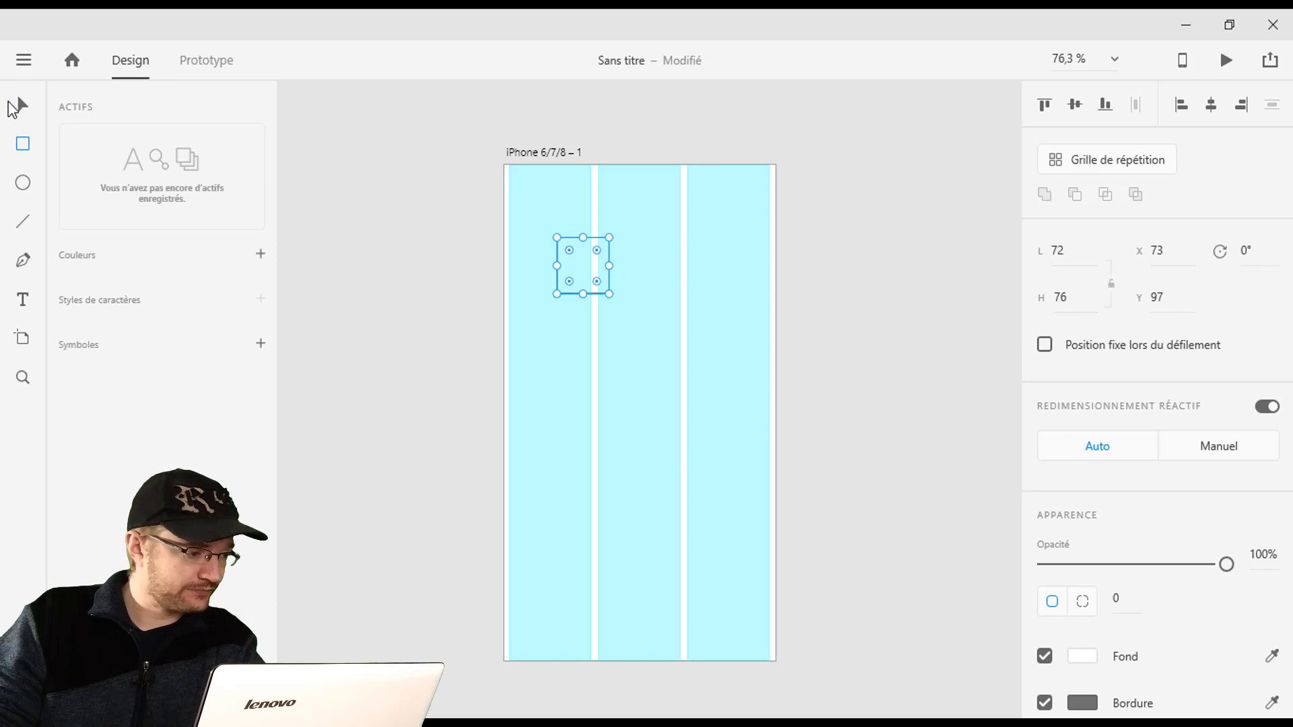
# Duplicate the rectangle three times straight down in an evenly spaced column, with the lowest copy at about Y 388.
pyautogui.click(15, 106)
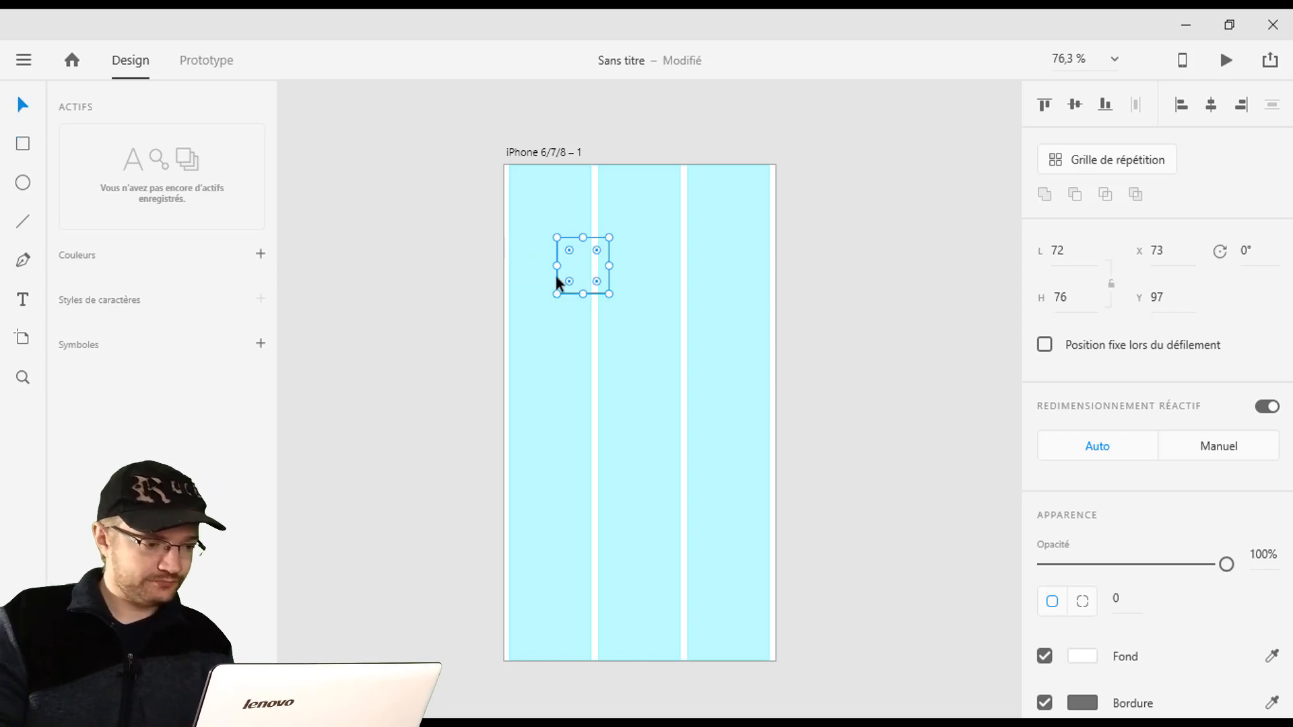
pyautogui.moveTo(580, 264); pyautogui.dragTo(577, 488)
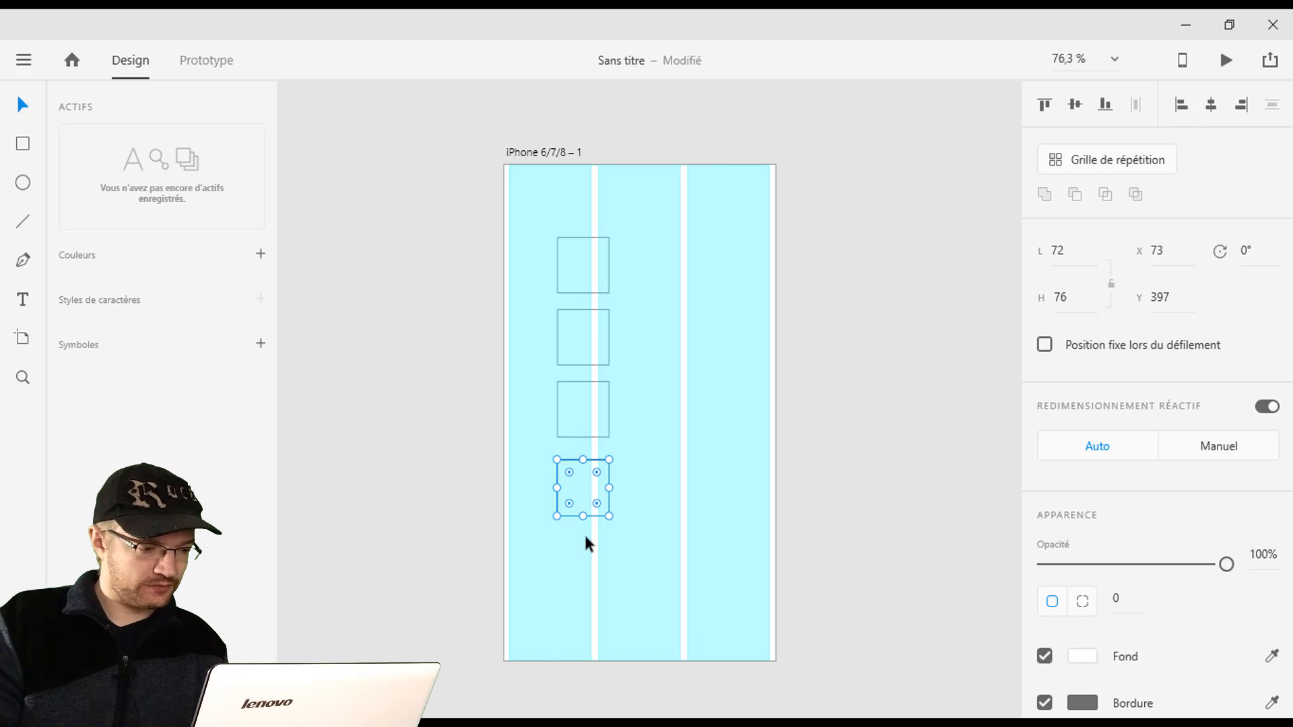
pyautogui.moveTo(580, 496); pyautogui.dragTo(585, 487)
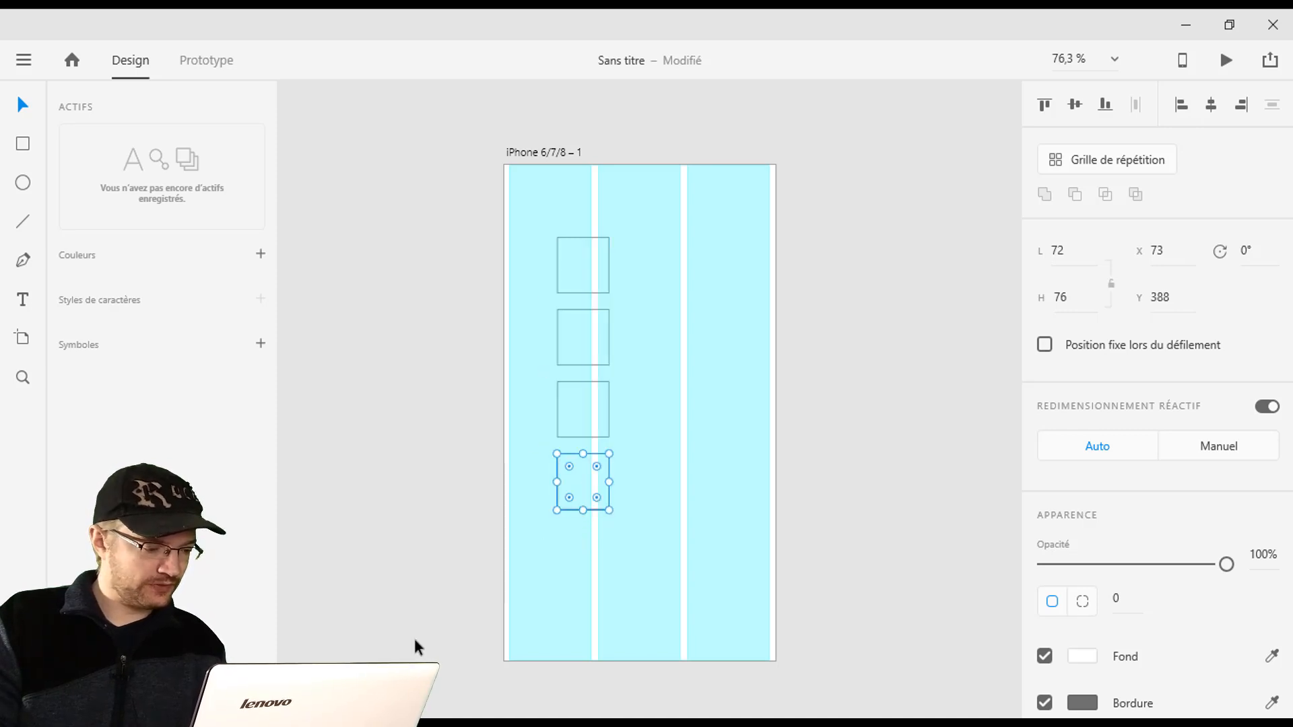
# Switch to the web browser, search Google for "color adobe" and open the Adobe Color CC color wheel page.
pyautogui.hotkey('alt', 'Tab')
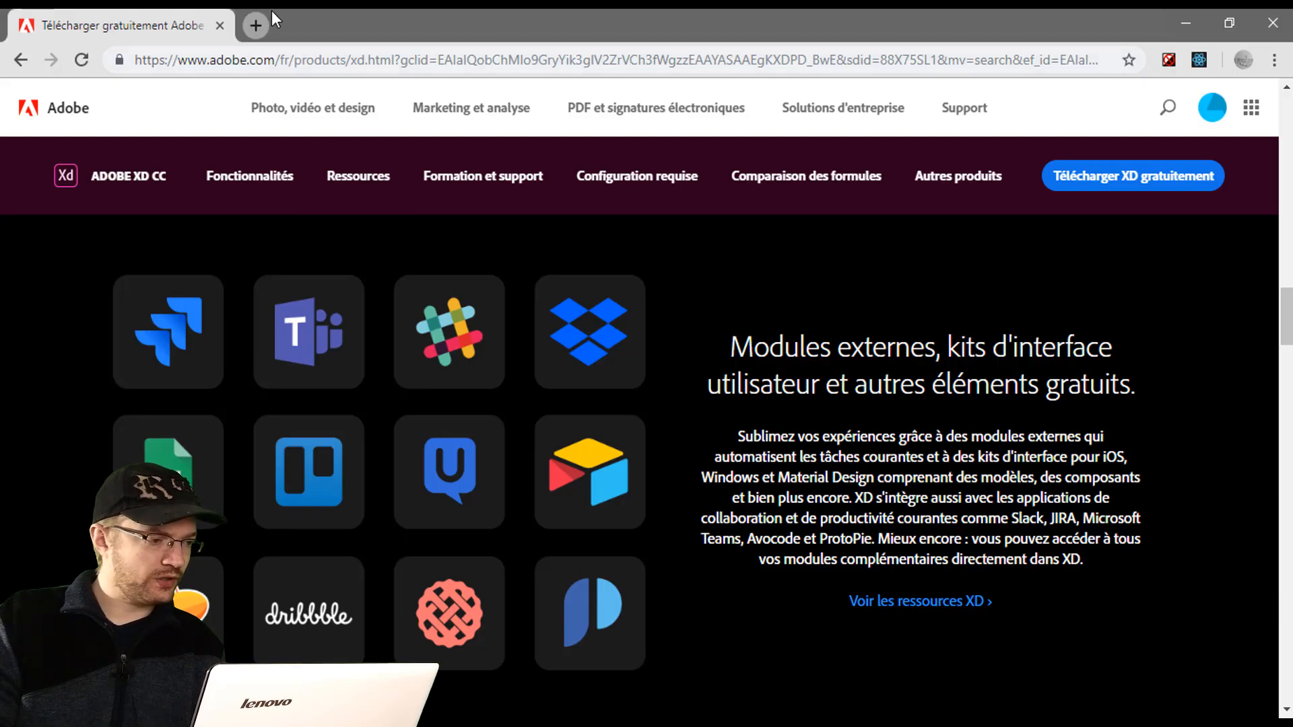
pyautogui.click(256, 26)
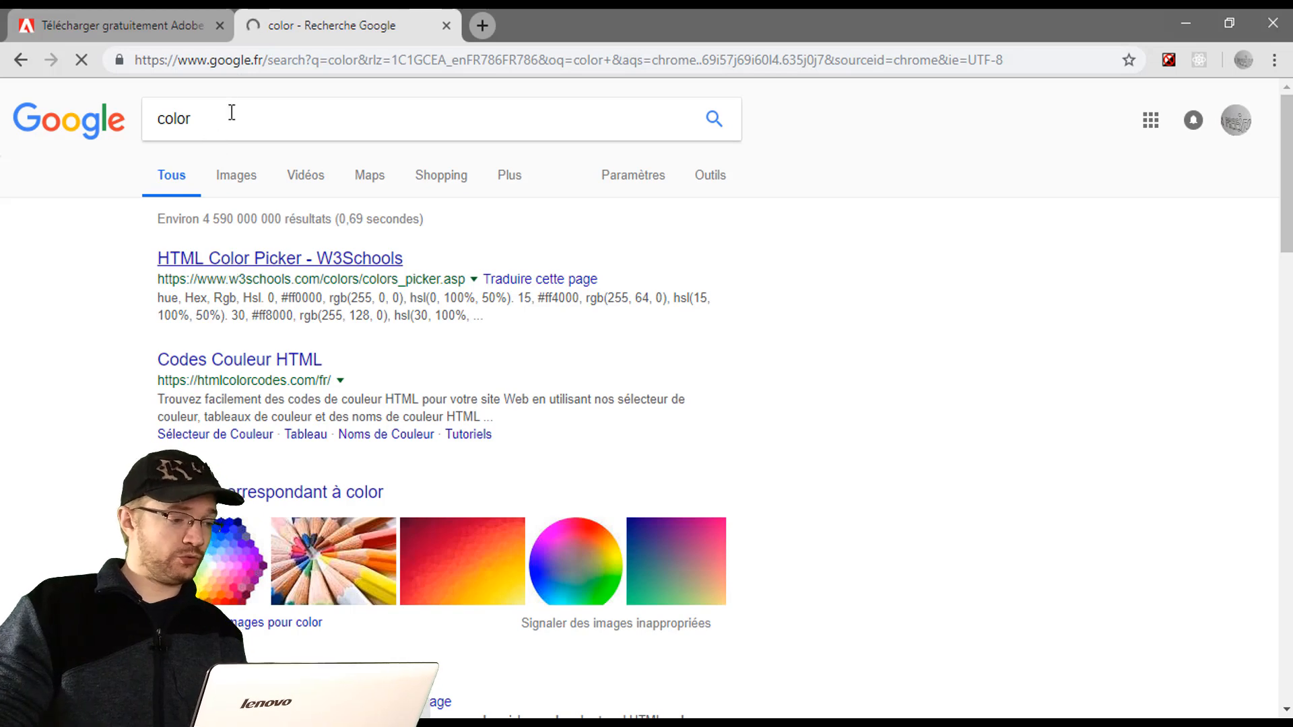
pyautogui.click(241, 127)
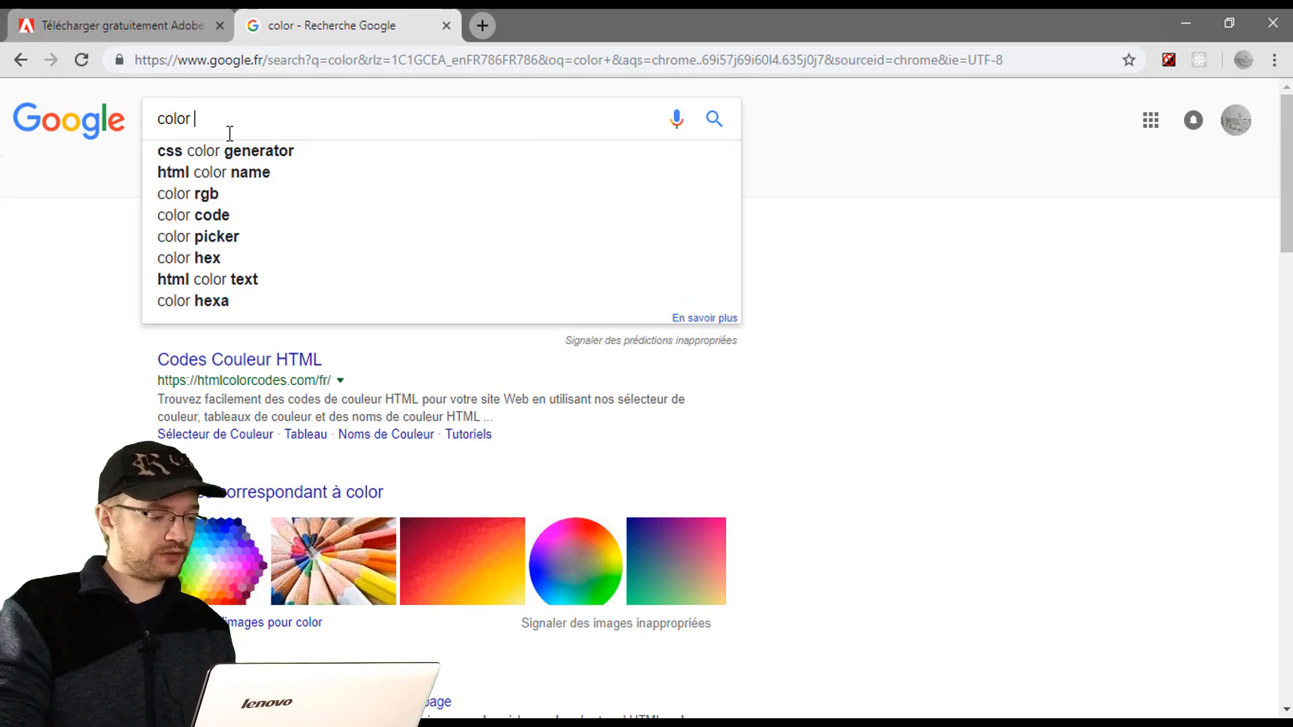
pyautogui.write('adobe')
pyautogui.press('Return')
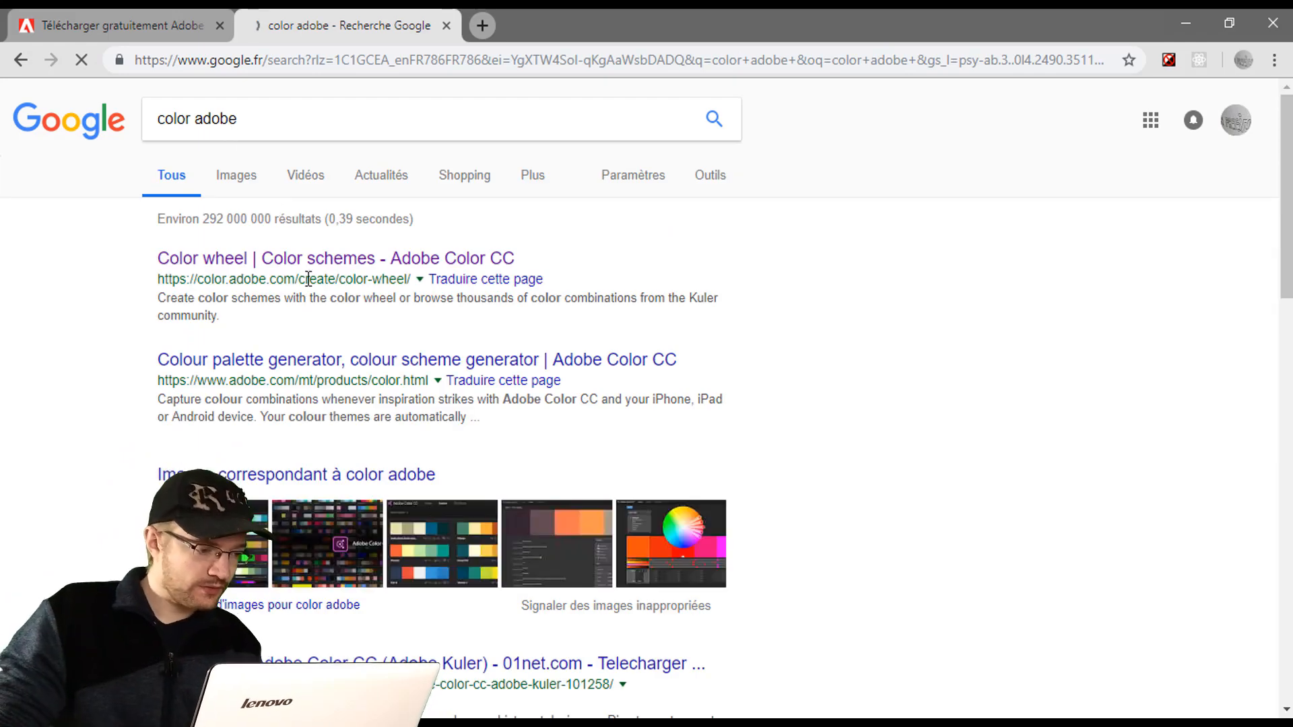
pyautogui.click(265, 269)
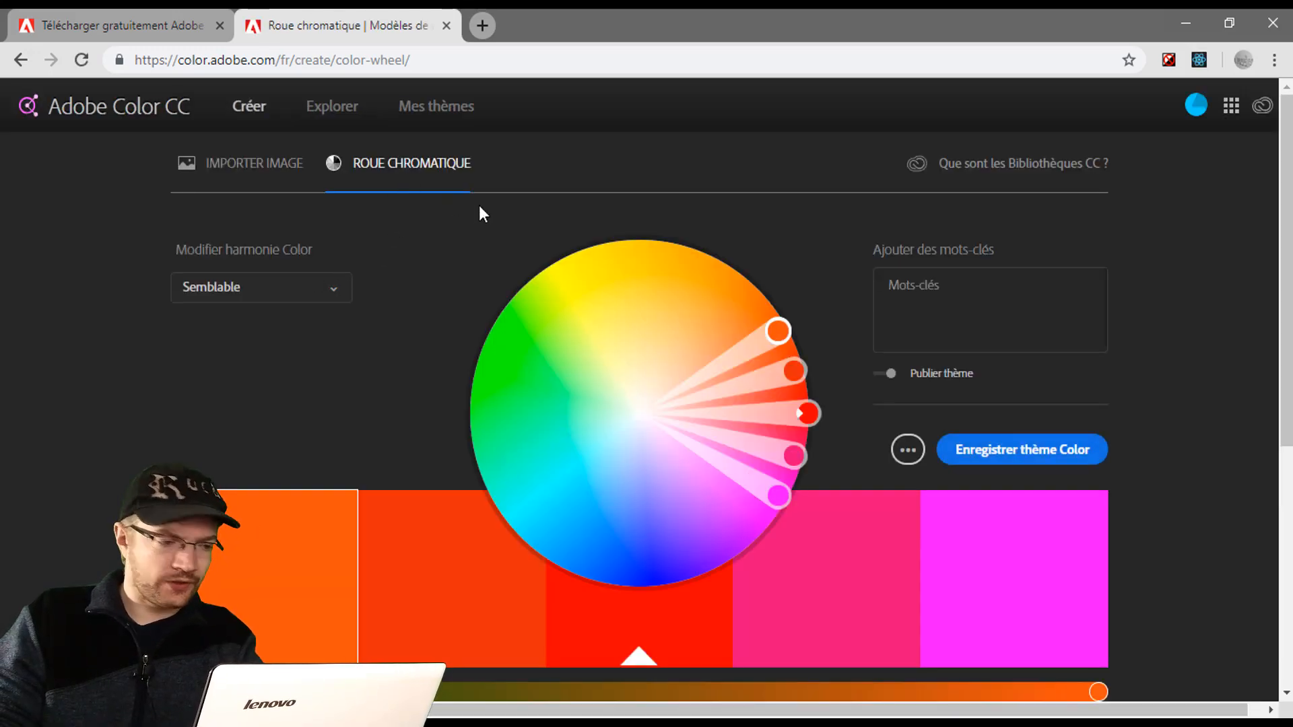
# Browse Adobe Color's most popular community themes for a palette that suits the app mockup.
pyautogui.click(343, 113)
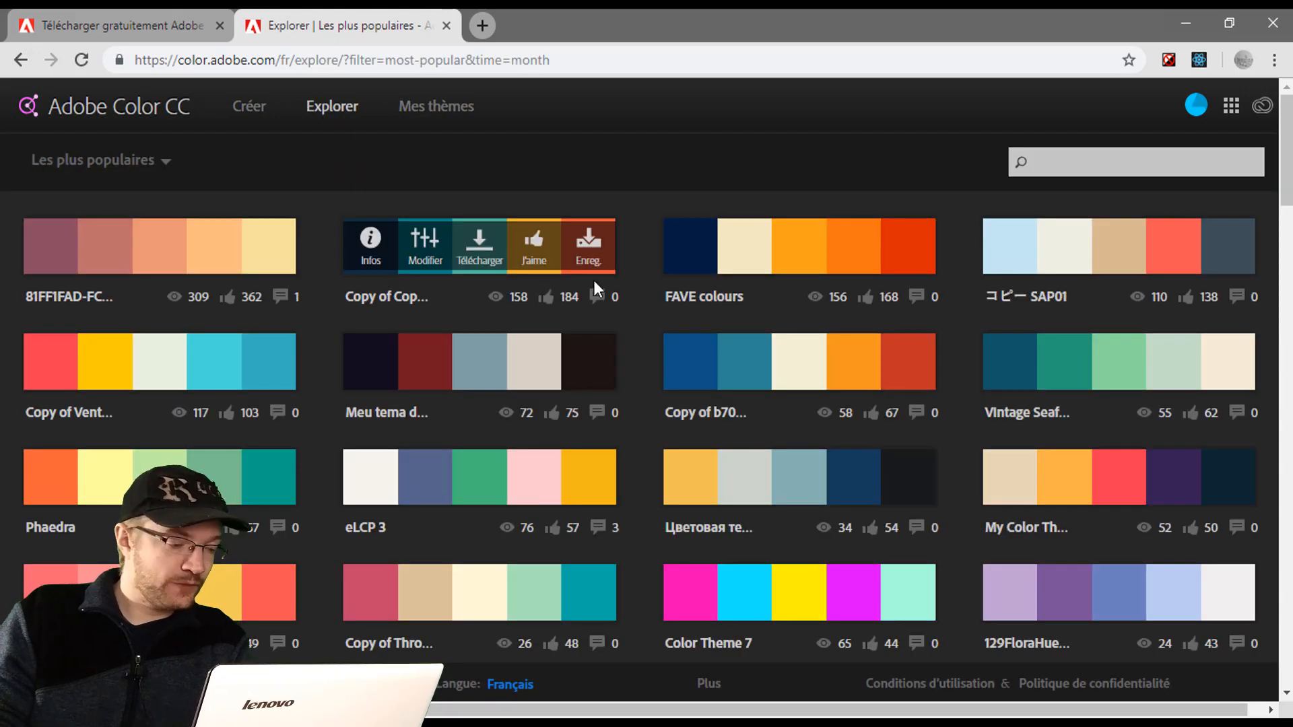
pyautogui.scroll(-1, 673, 259)
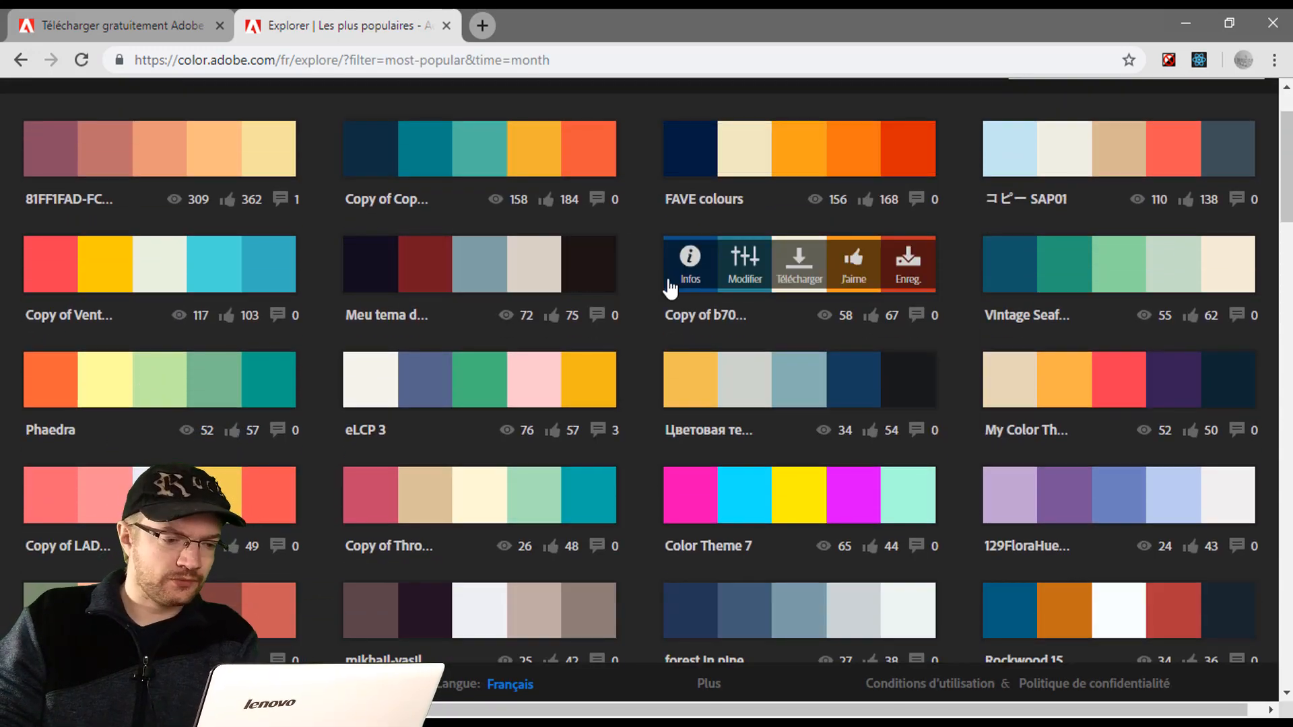
pyautogui.scroll(-2, 640, 292)
pyautogui.scroll(-6, 641, 285)
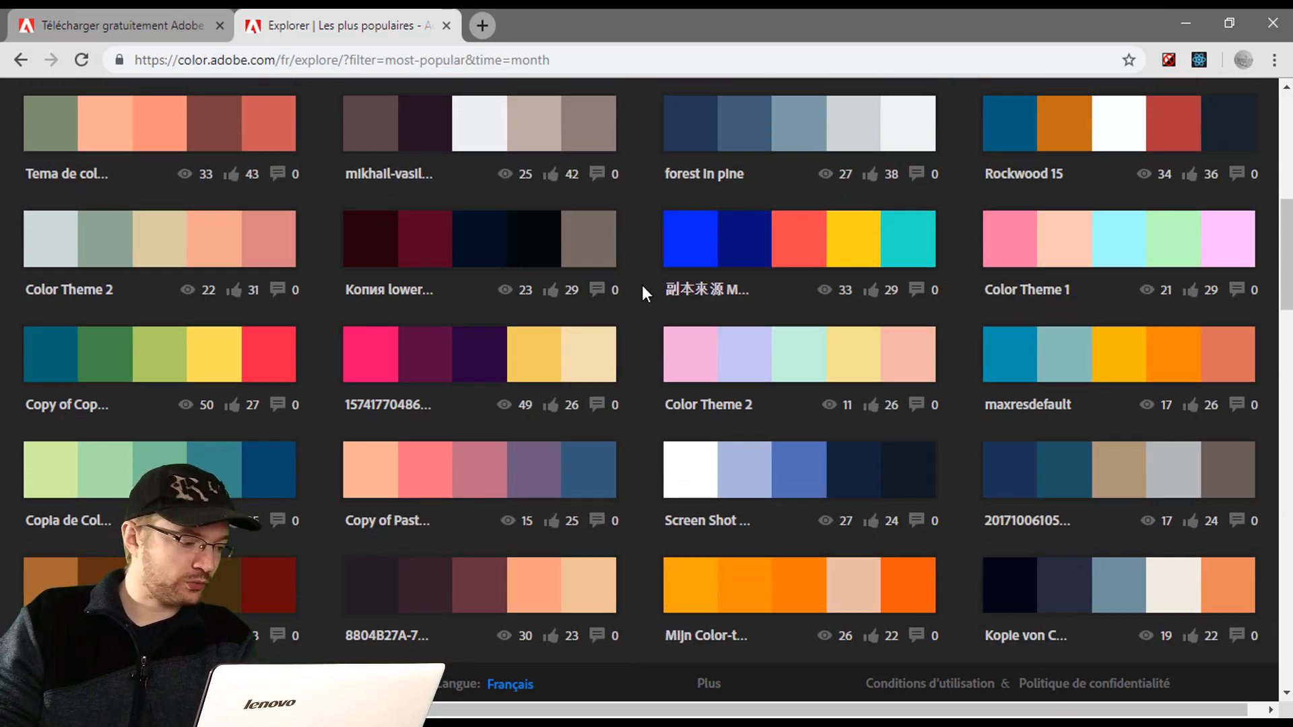
pyautogui.scroll(-12, 641, 285)
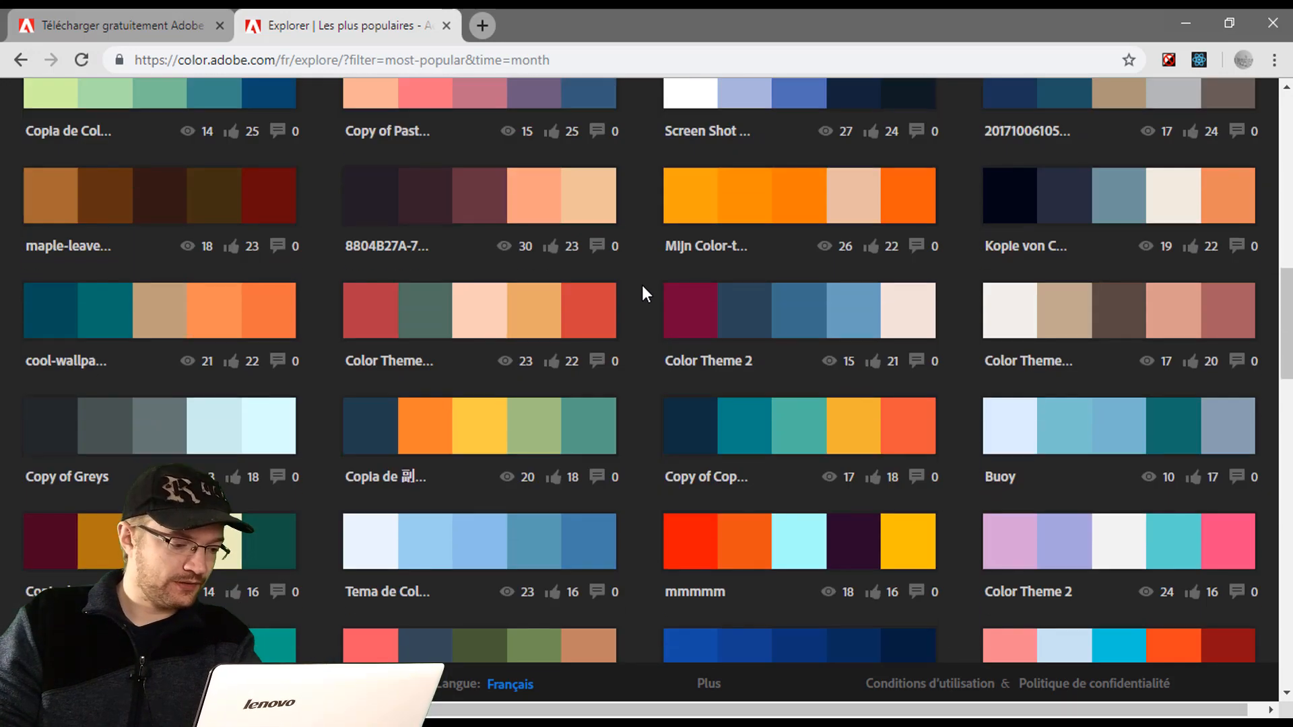
pyautogui.scroll(-2, 642, 287)
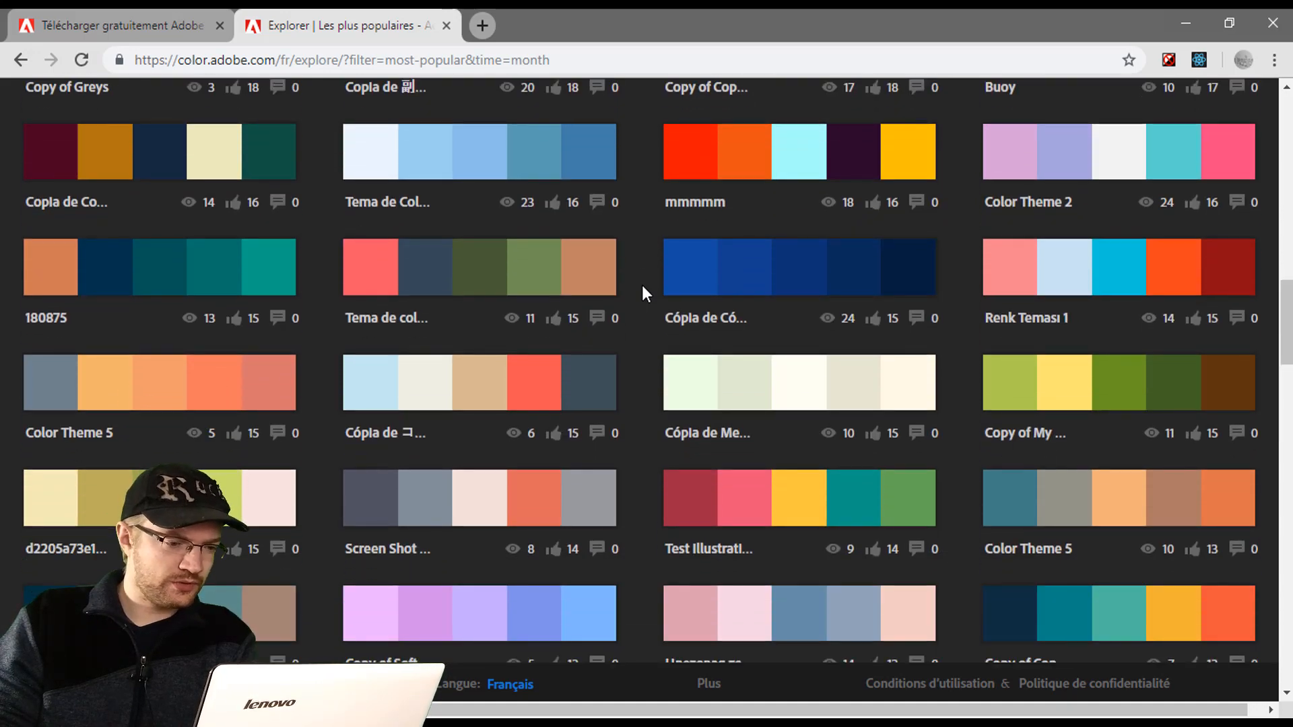
pyautogui.scroll(-2, 771, 270)
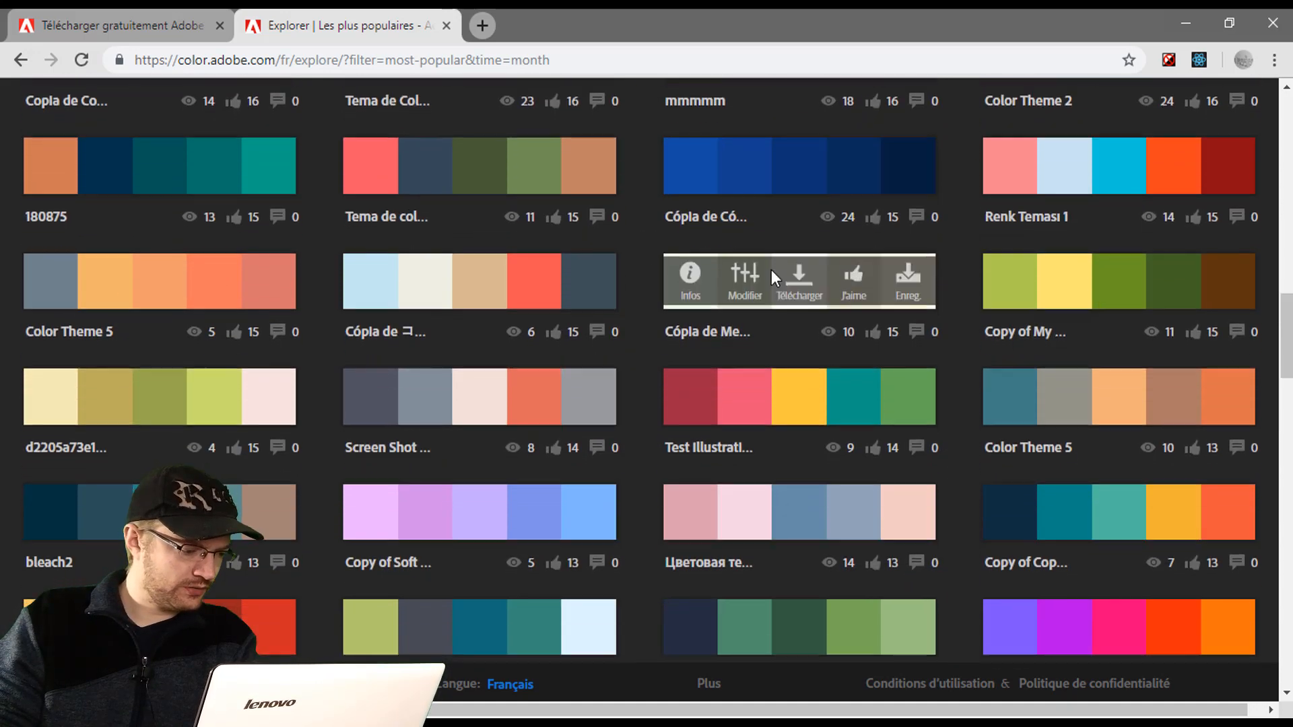
pyautogui.scroll(-15, 770, 269)
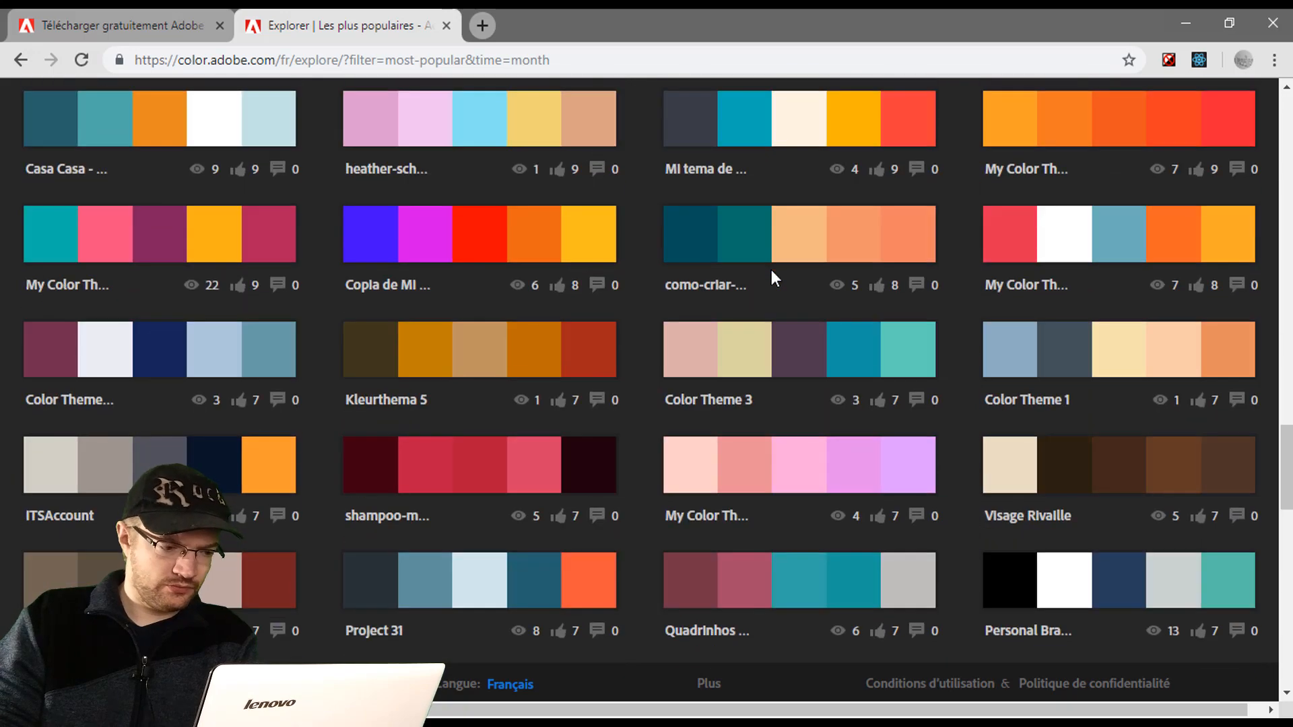
pyautogui.scroll(-3, 771, 270)
pyautogui.scroll(15, 770, 269)
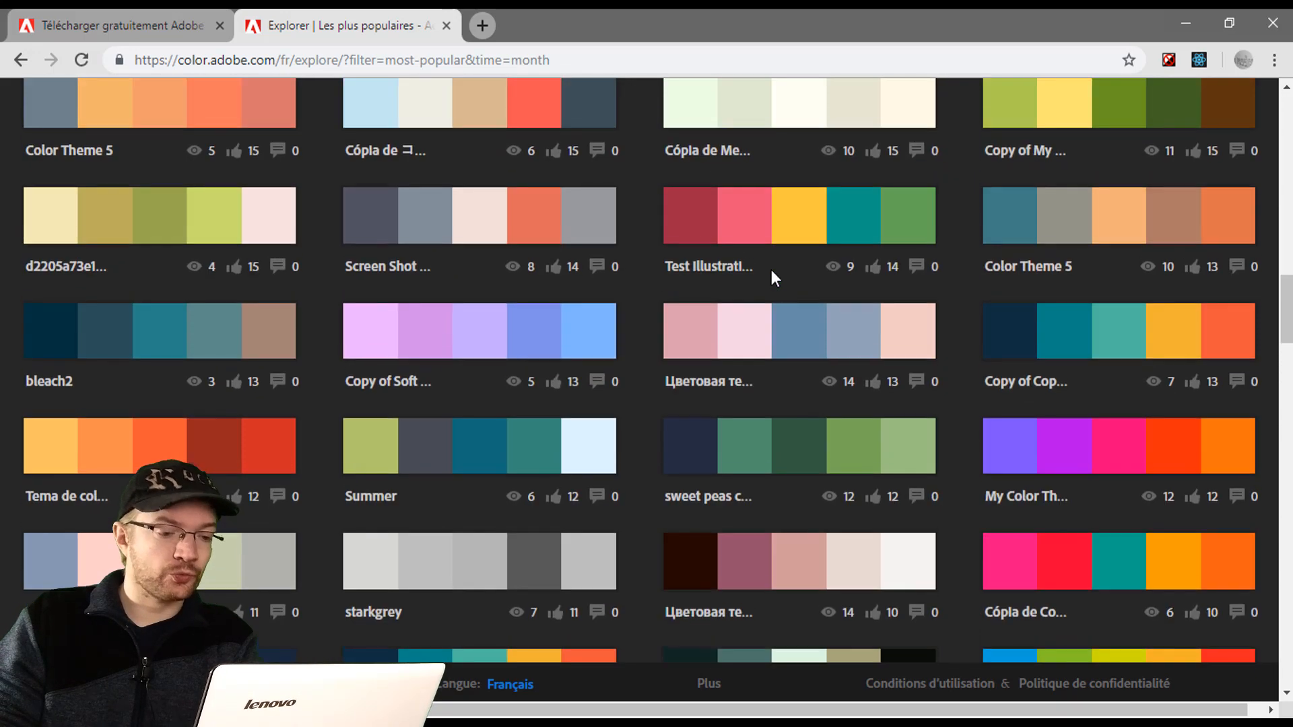
pyautogui.scroll(7, 771, 269)
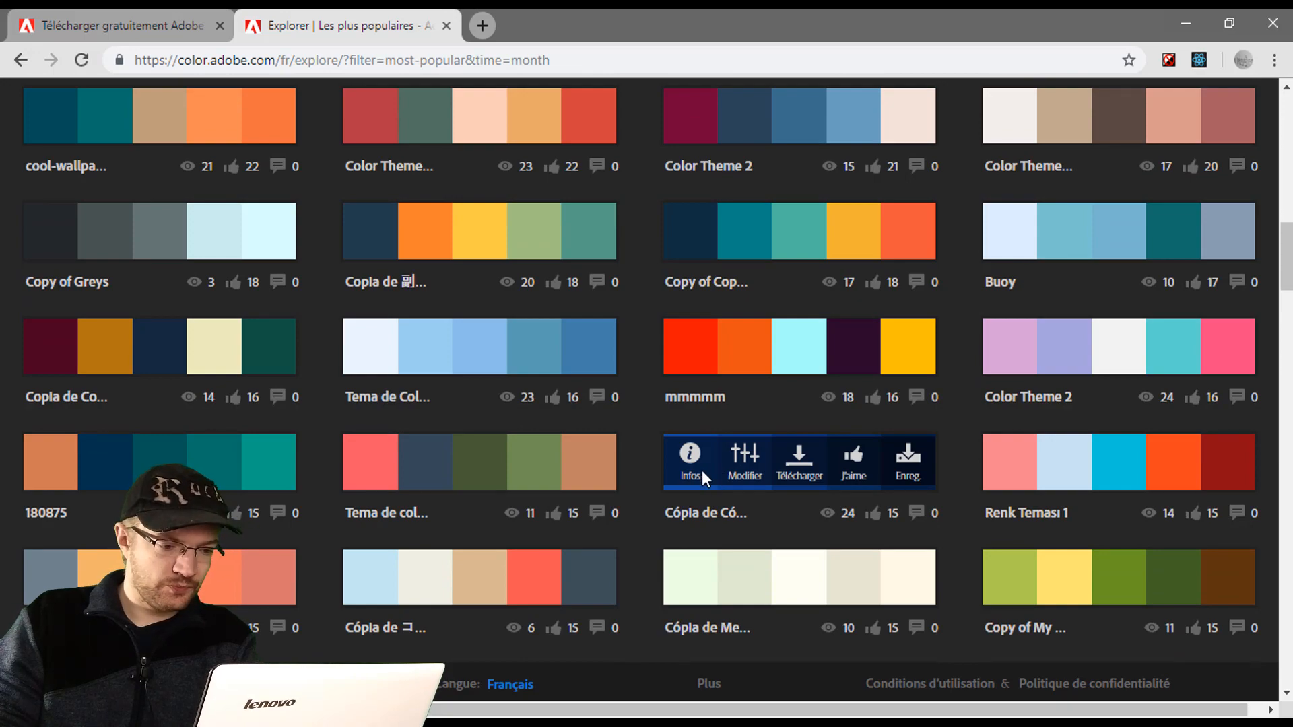
# Open the all-blue "Cópia de Có..." theme for editing and copy the hex code 154DA4 of its first color.
pyautogui.click(746, 472)
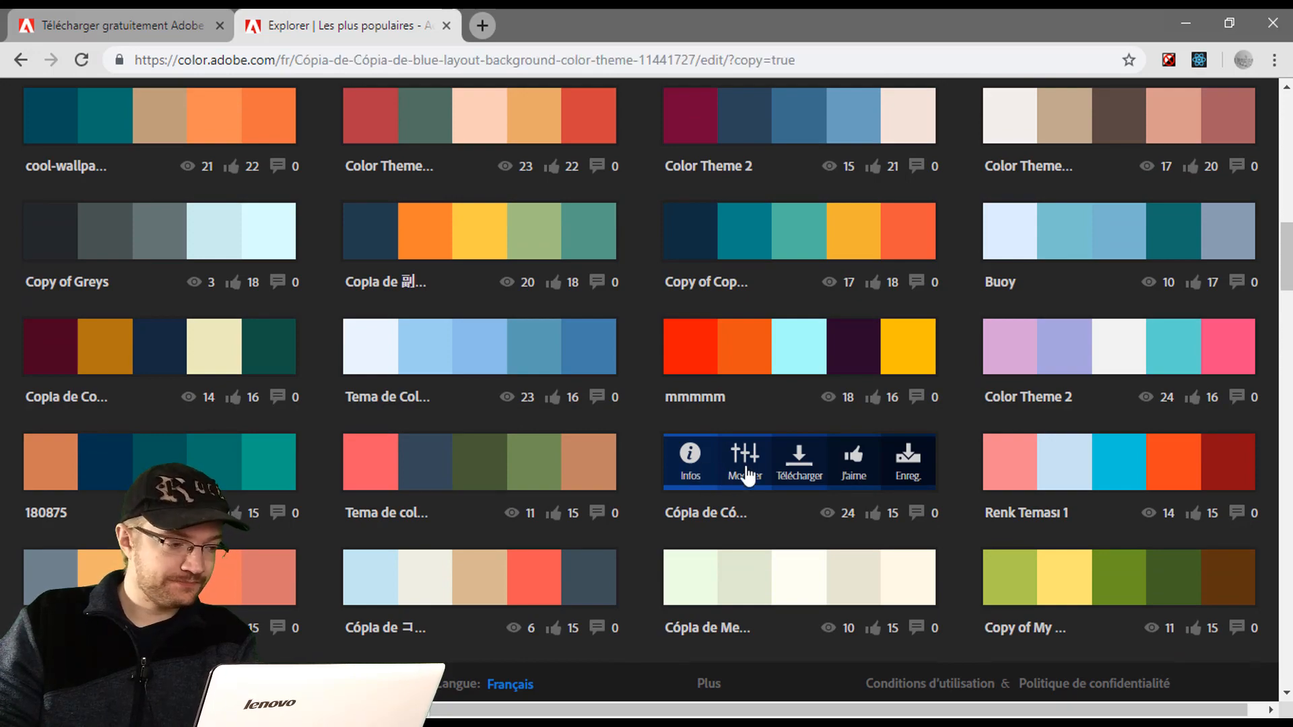
pyautogui.scroll(-4, 168, 322)
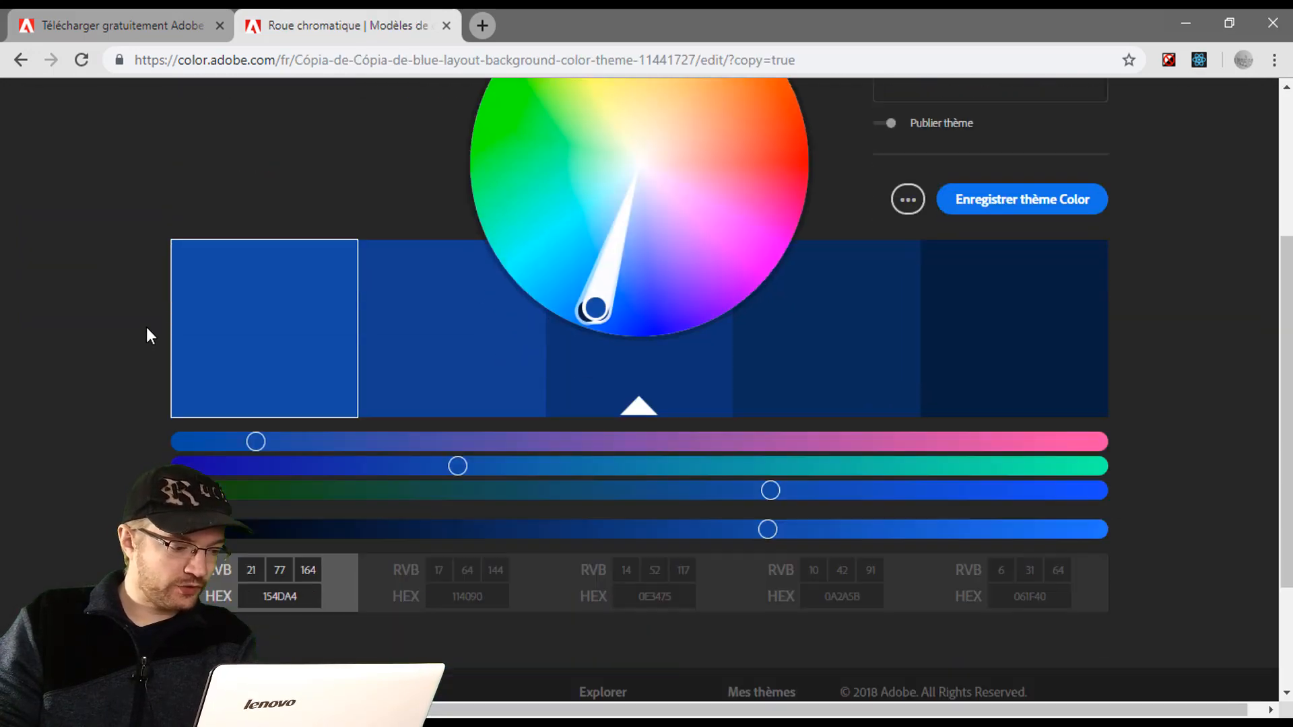
pyautogui.scroll(-2, 147, 326)
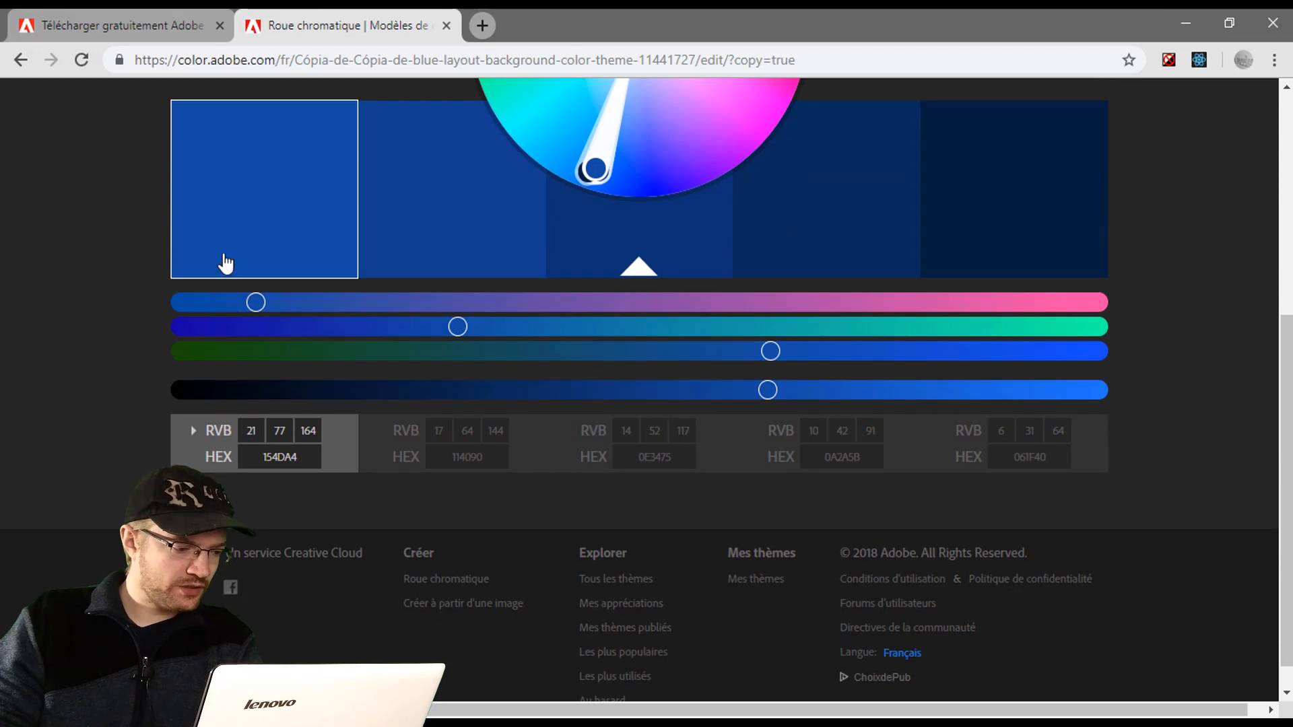
pyautogui.click(290, 461)
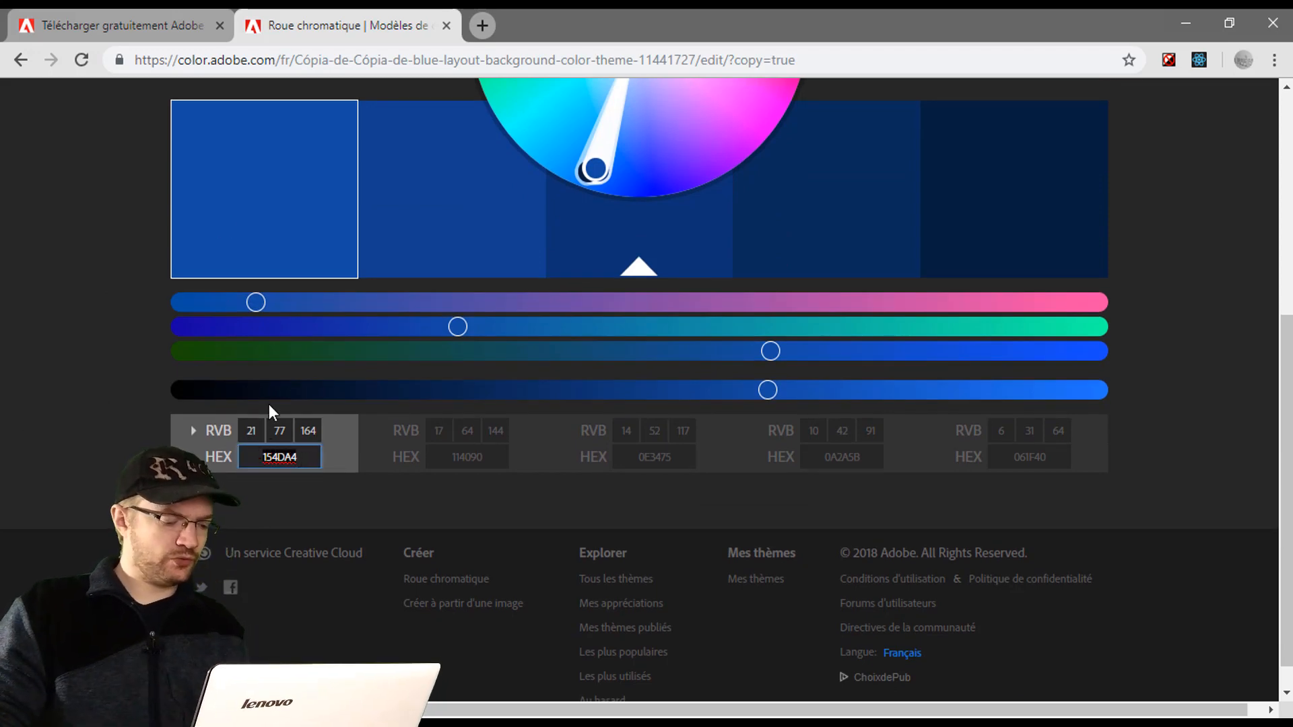
# Switch back to the untitled Adobe XD mockup and remove the border from the topmost rectangle.
pyautogui.click(459, 724)
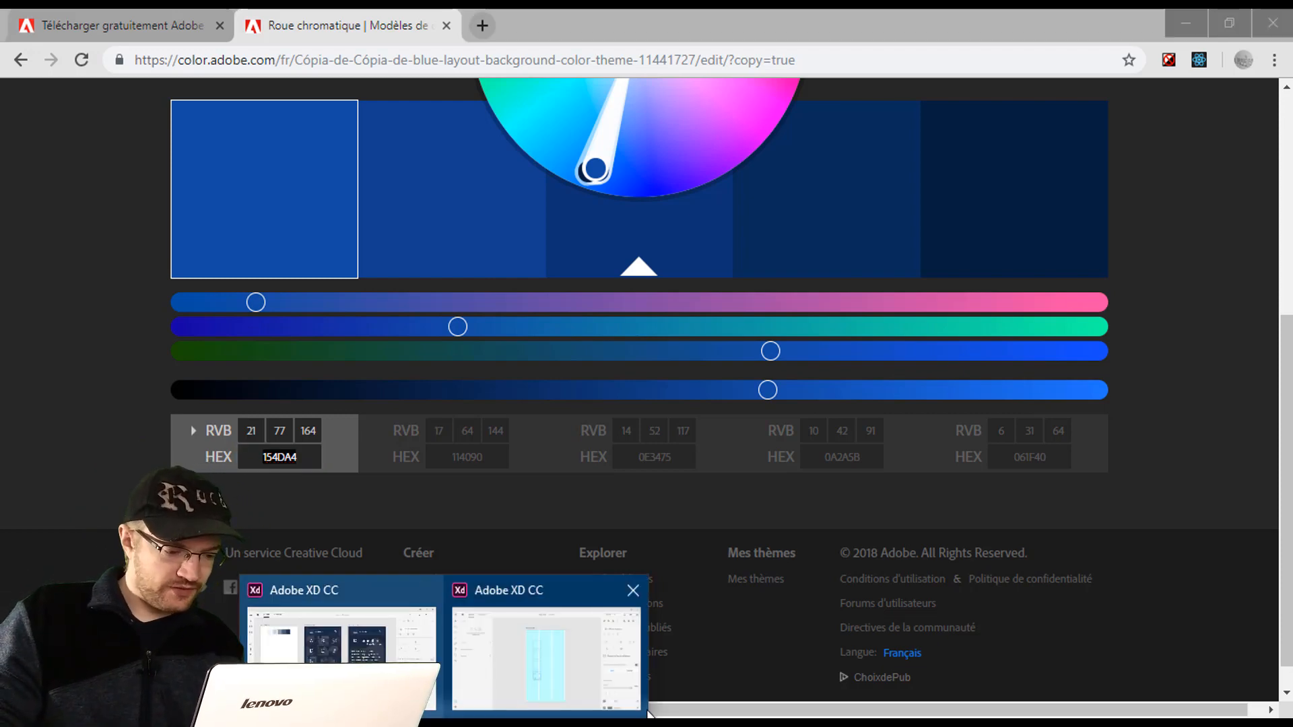
pyautogui.click(580, 668)
pyautogui.click(597, 293)
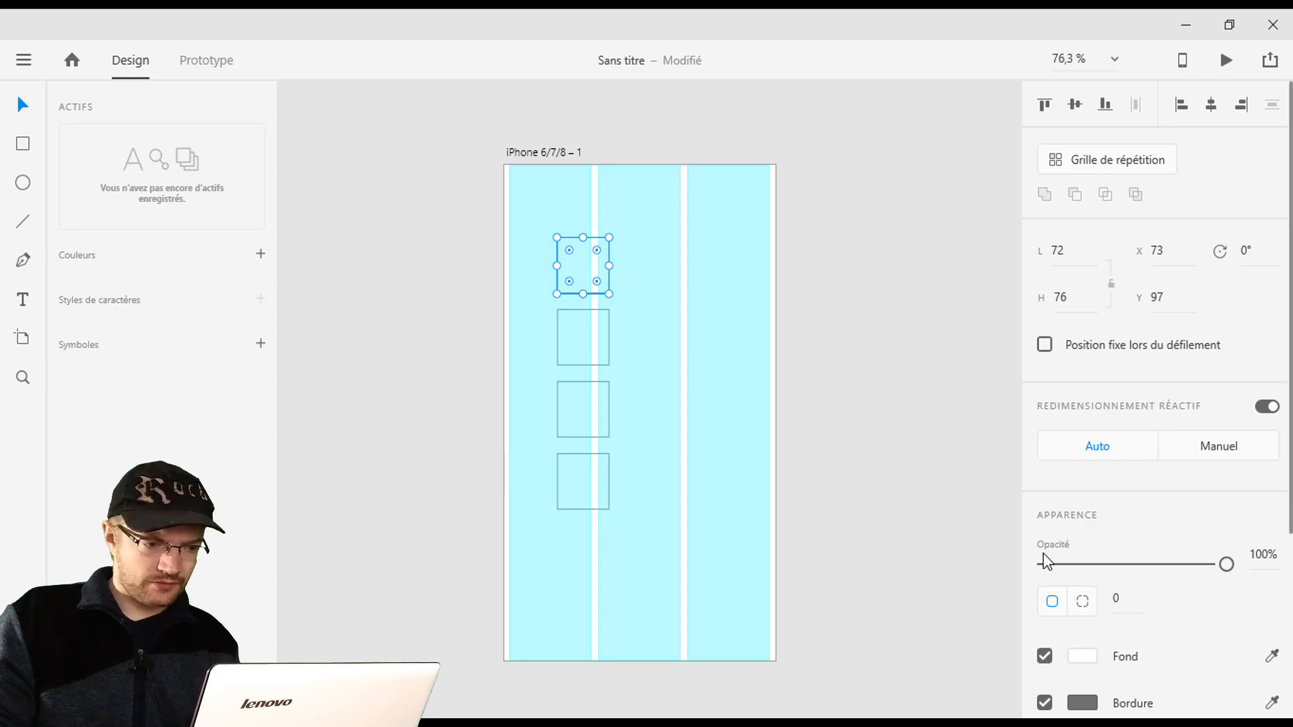
pyautogui.write('554D84')
pyautogui.hotkey('ctrl', 'z')
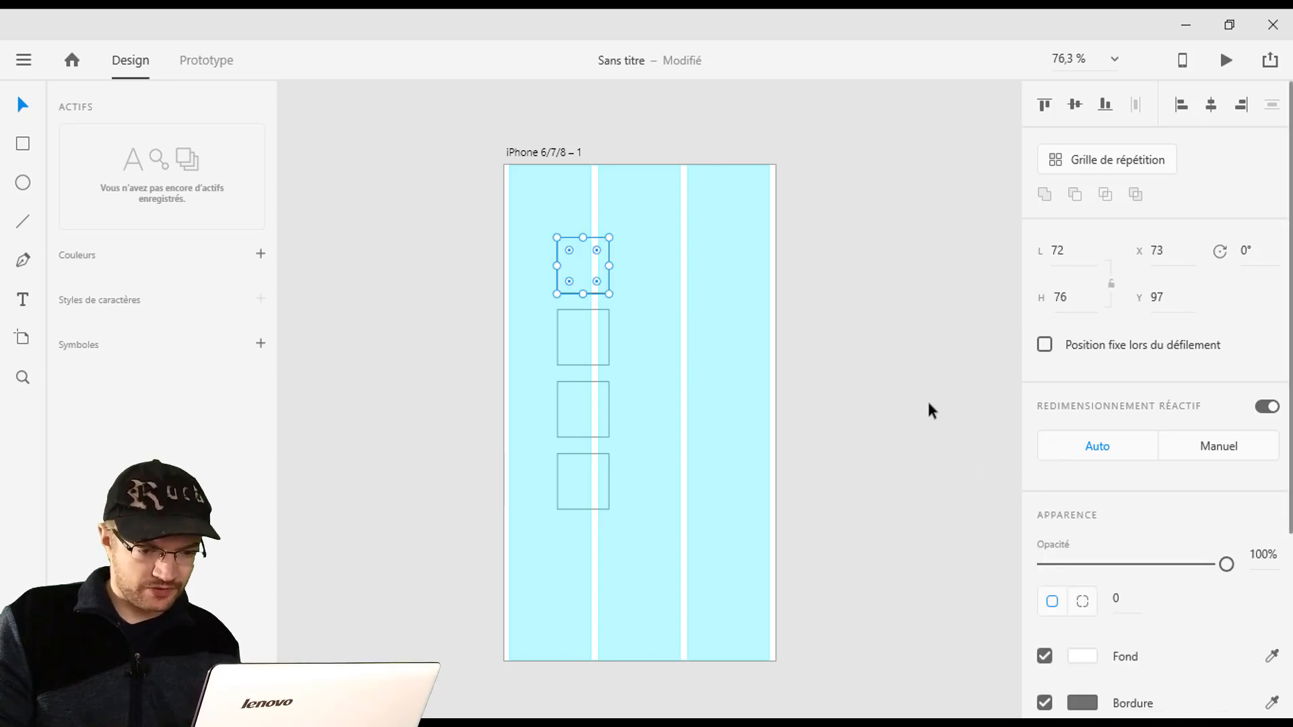
pyautogui.scroll(-5, 1098, 512)
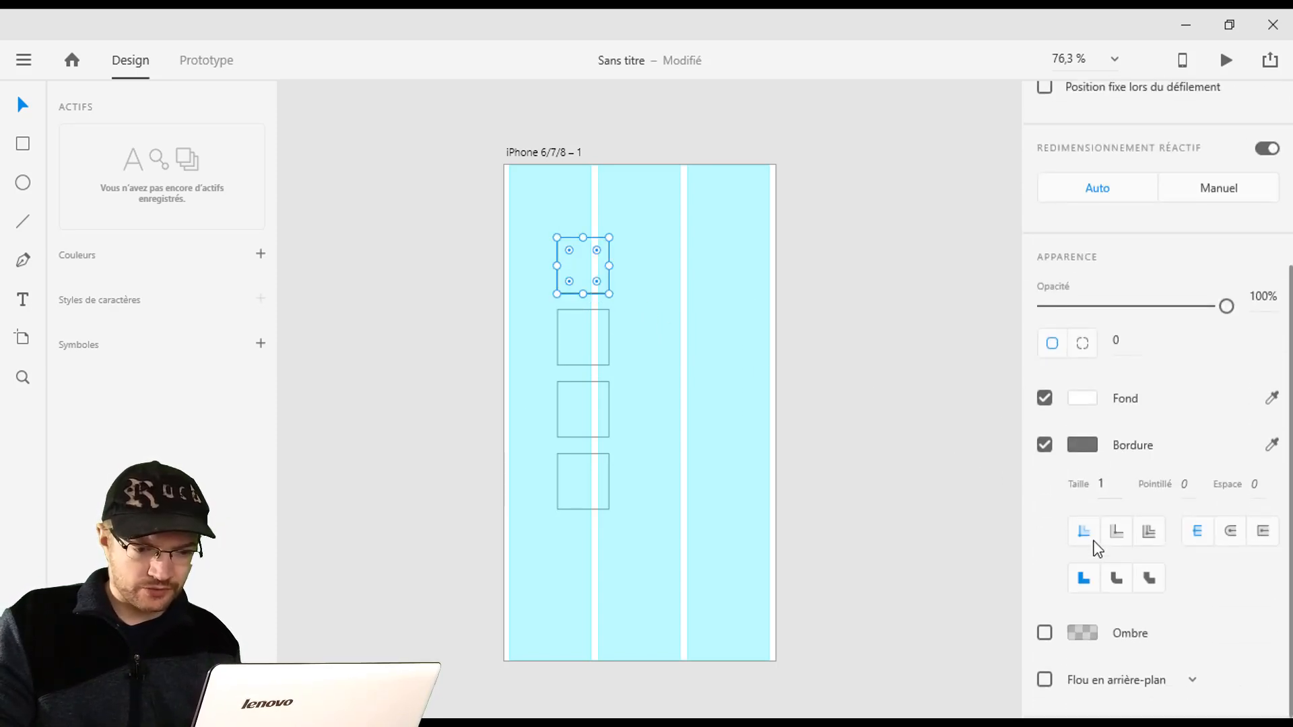
pyautogui.click(1083, 447)
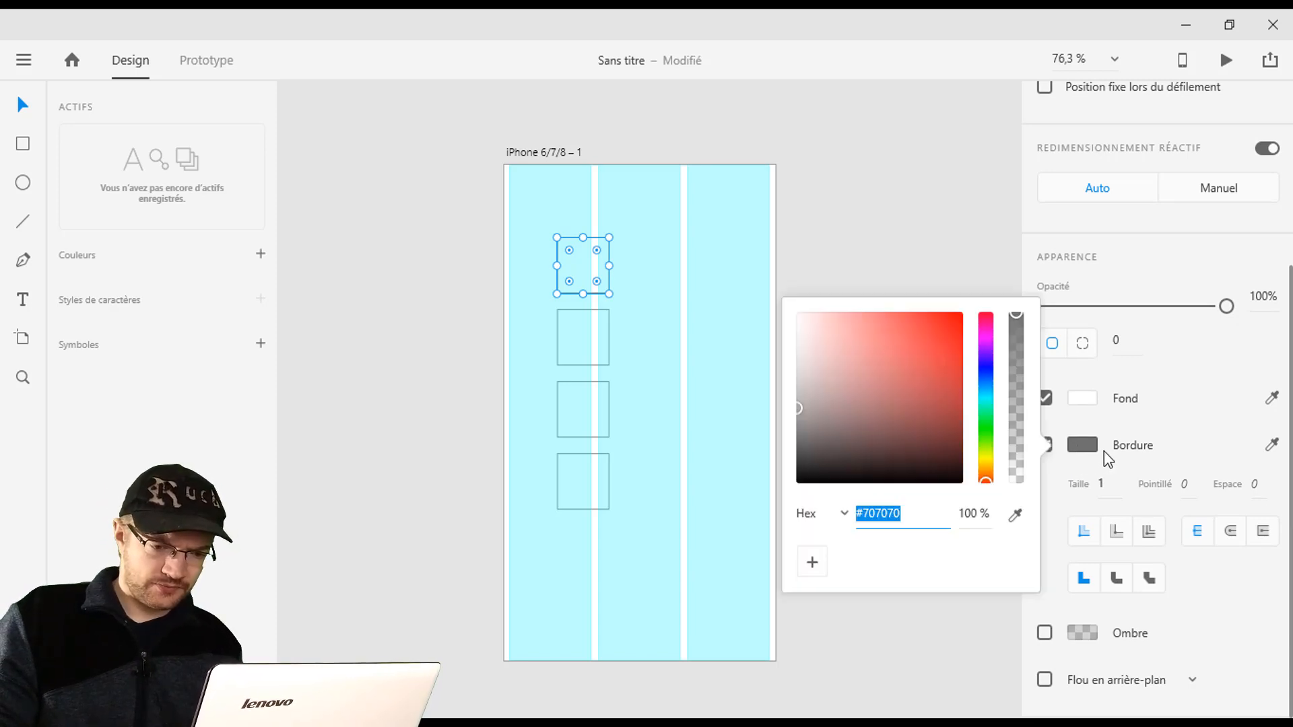
pyautogui.click(1047, 447)
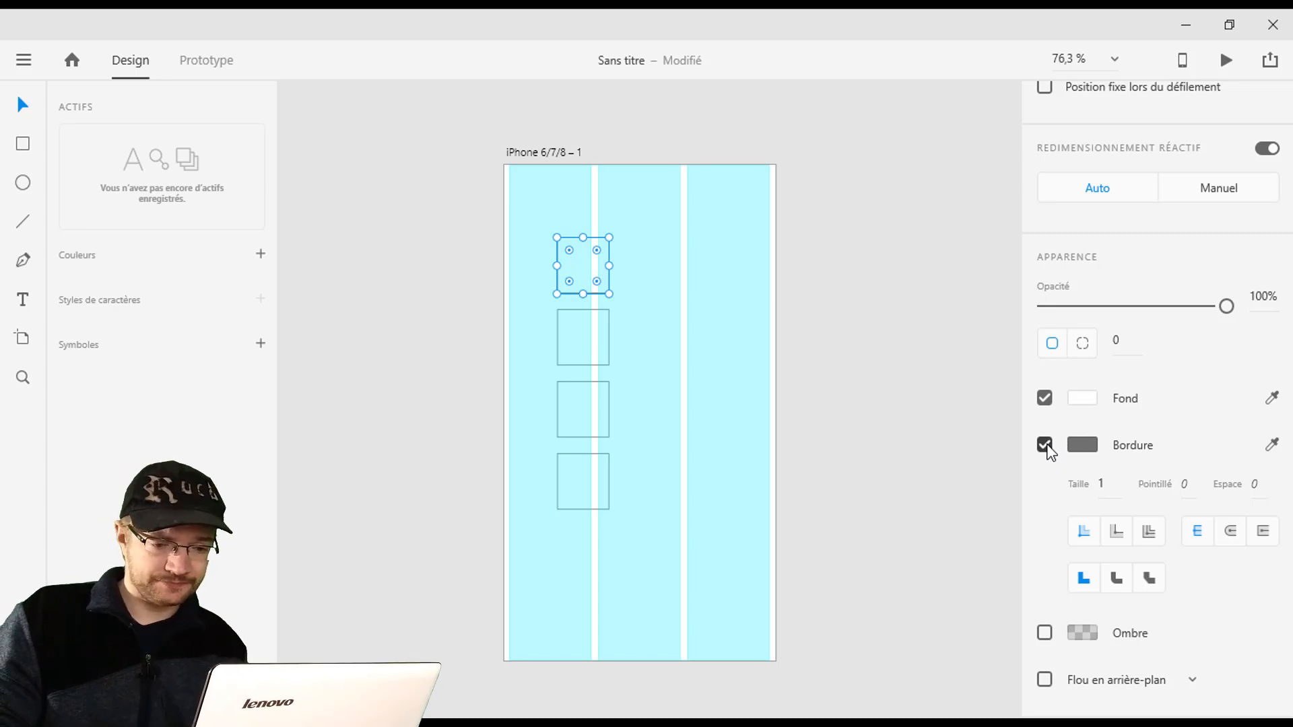
pyautogui.click(1047, 446)
# Fill the topmost rectangle with the solid color 154DA4.
pyautogui.click(1078, 541)
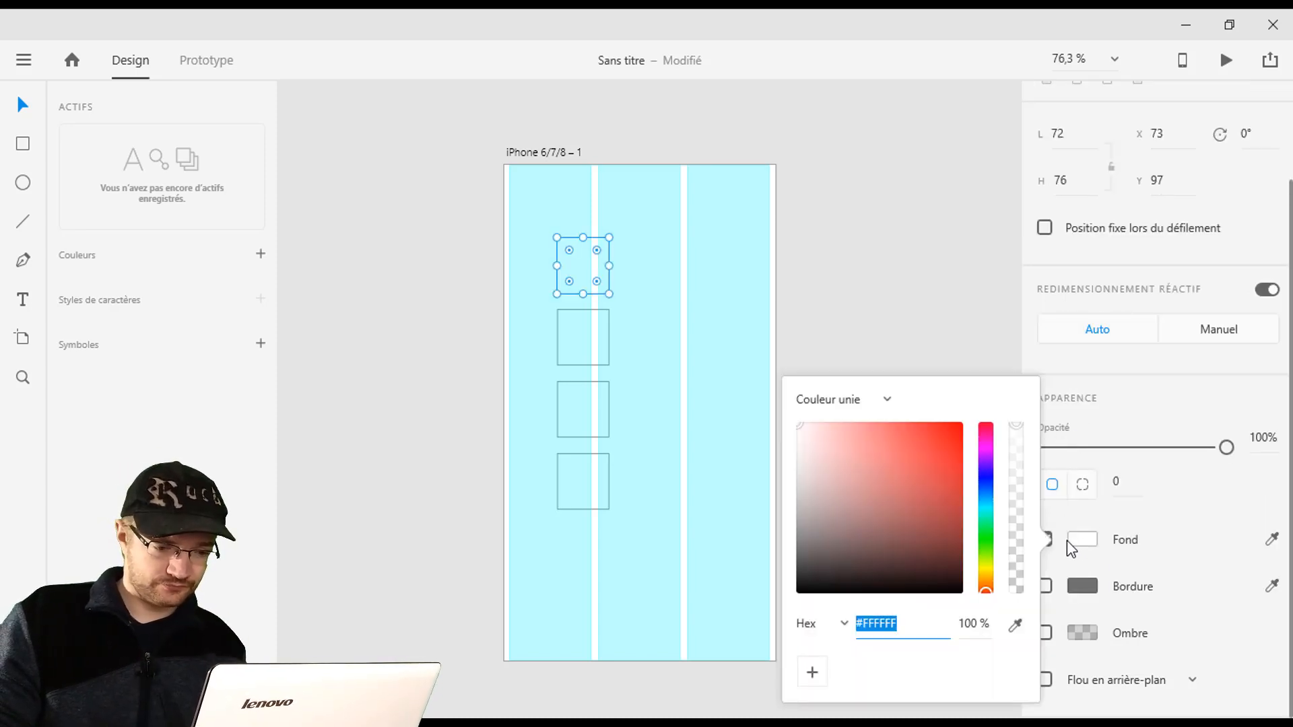
pyautogui.write('154DA4')
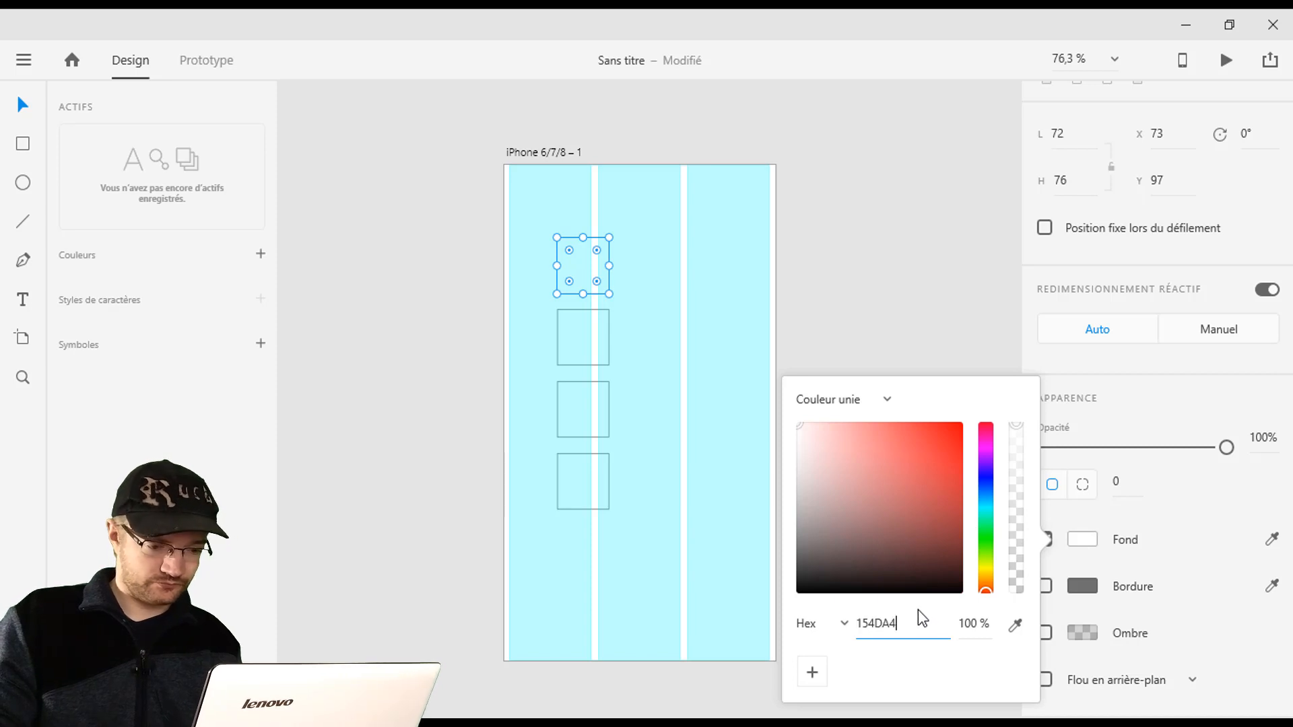
pyautogui.press('Return')
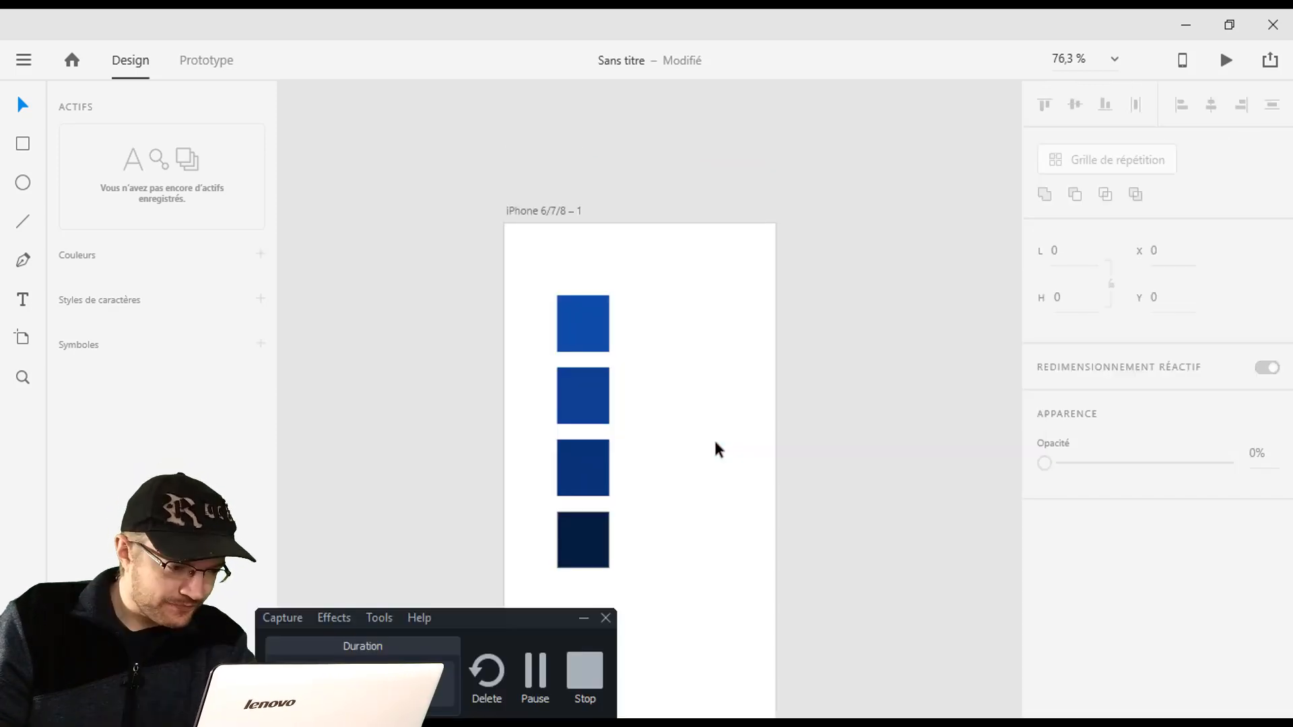
# Move the darkest, lowest rectangle straight up to about Y 374, keeping it aligned with the column.
pyautogui.moveTo(714, 438); pyautogui.dragTo(720, 367)
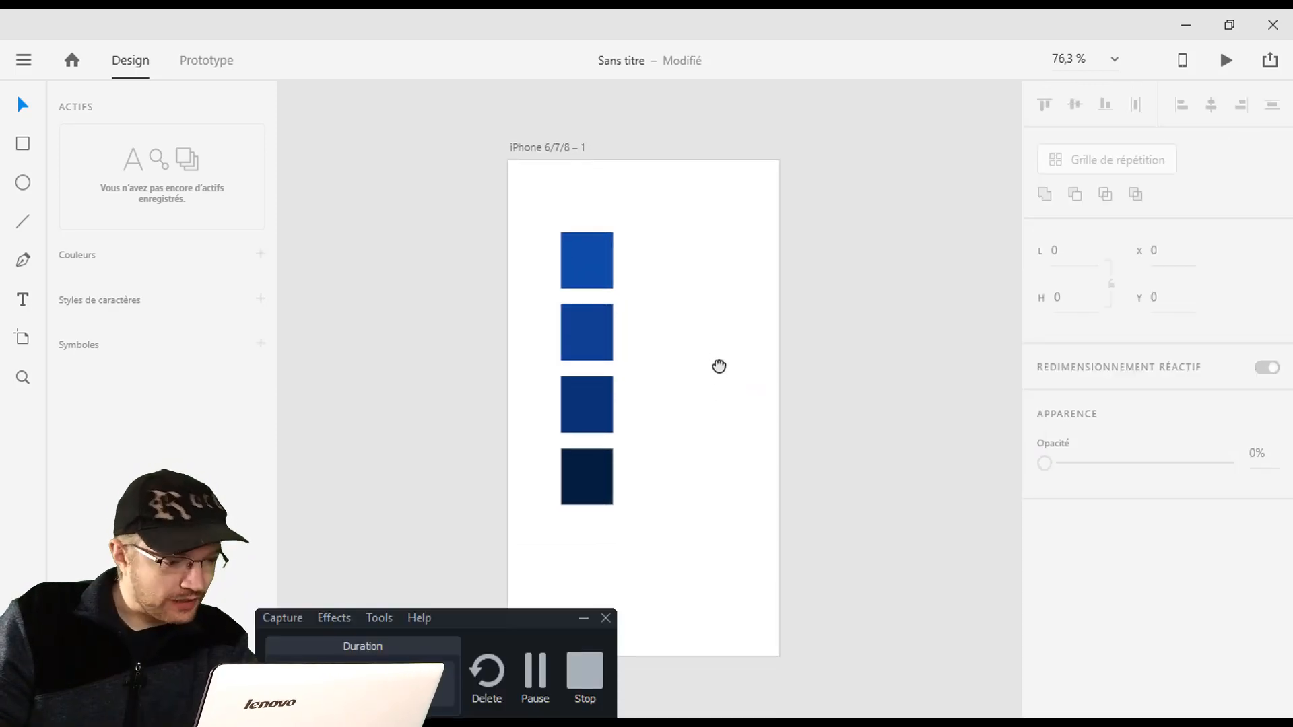
pyautogui.moveTo(600, 455); pyautogui.dragTo(599, 443)
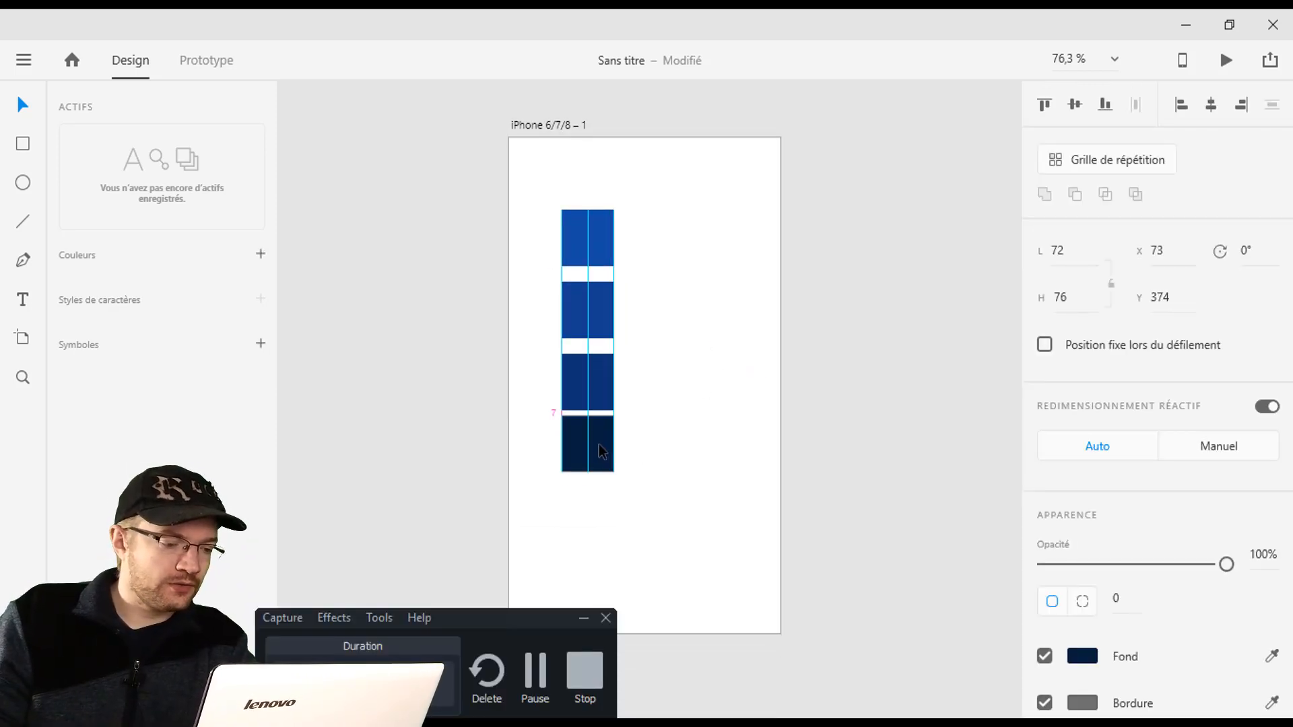
# Save the colors of all four blue rectangles to the document's color assets and deselect the rectangles.
pyautogui.moveTo(662, 521); pyautogui.dragTo(515, 191)
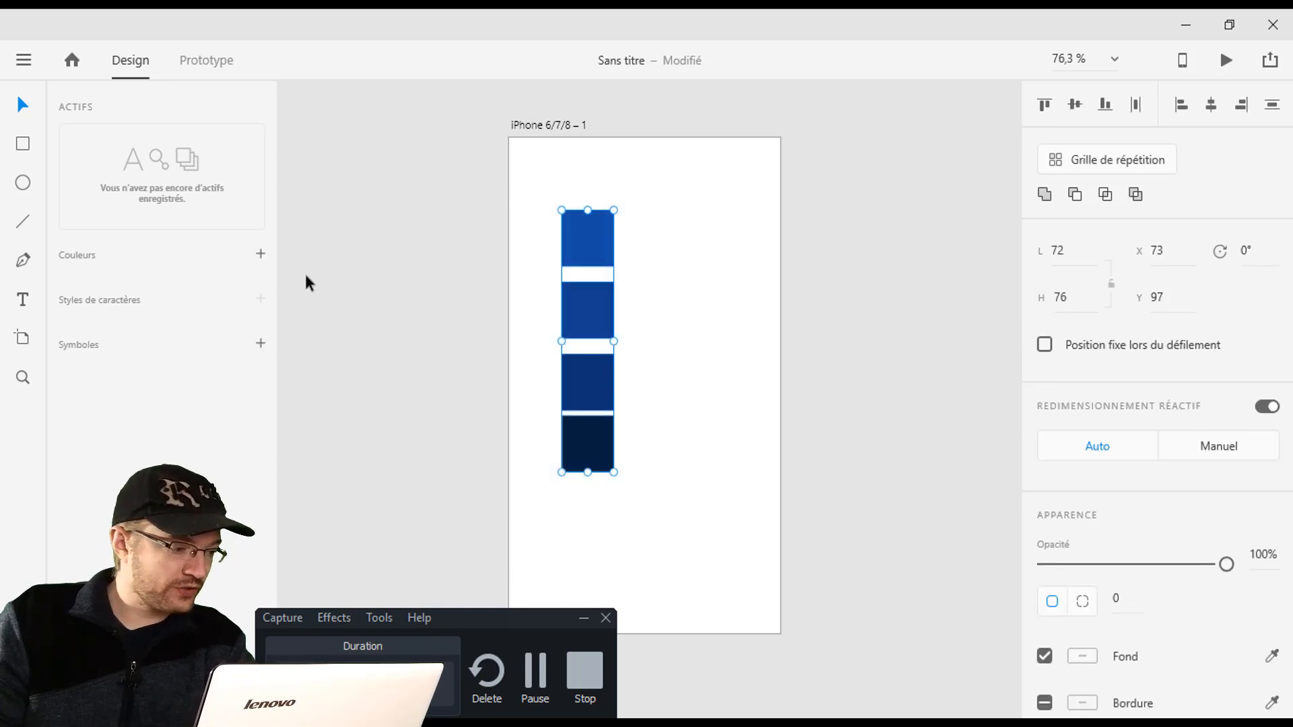
pyautogui.click(262, 255)
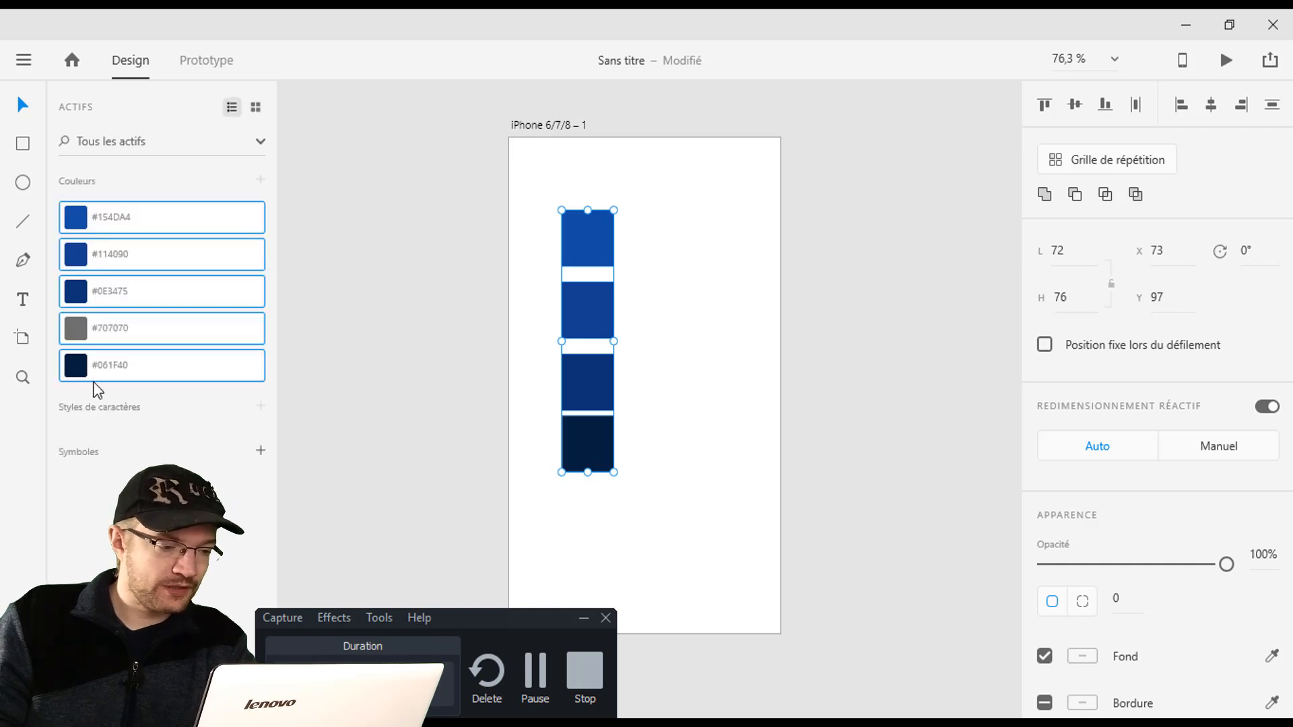
pyautogui.click(690, 343)
pyautogui.moveTo(691, 538); pyautogui.dragTo(567, 242)
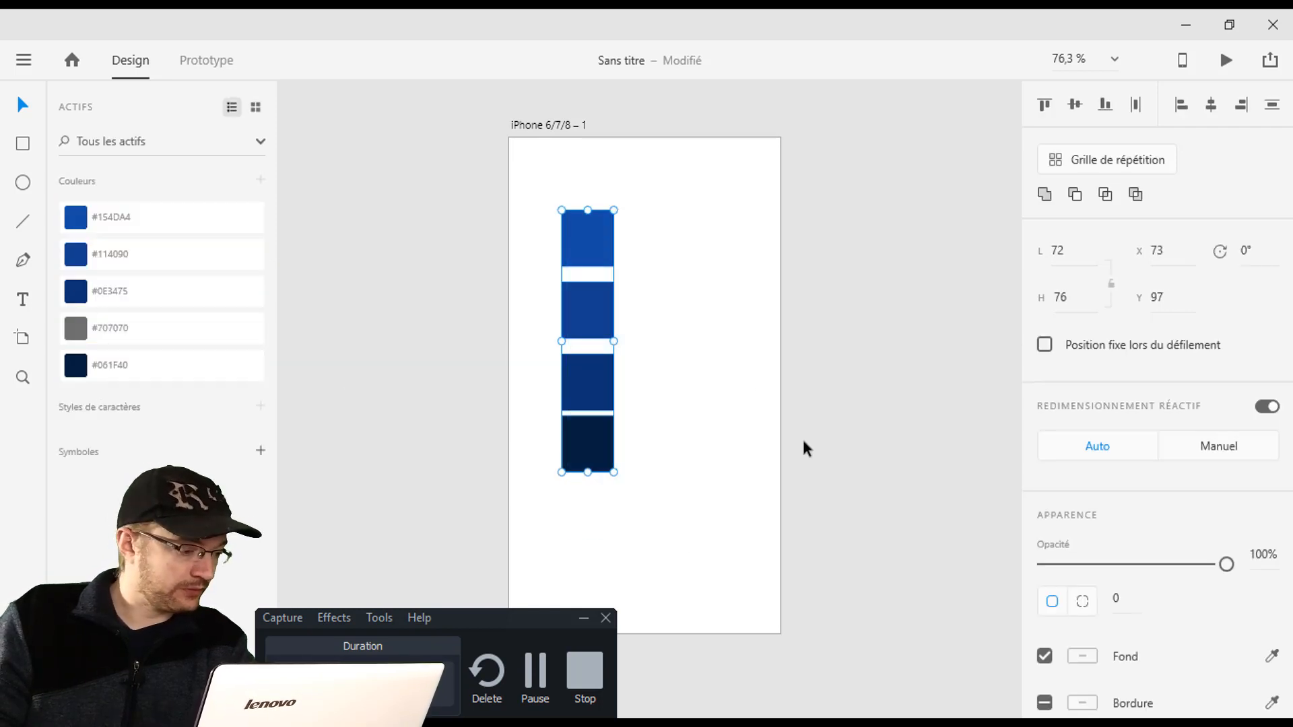
pyautogui.click(803, 442)
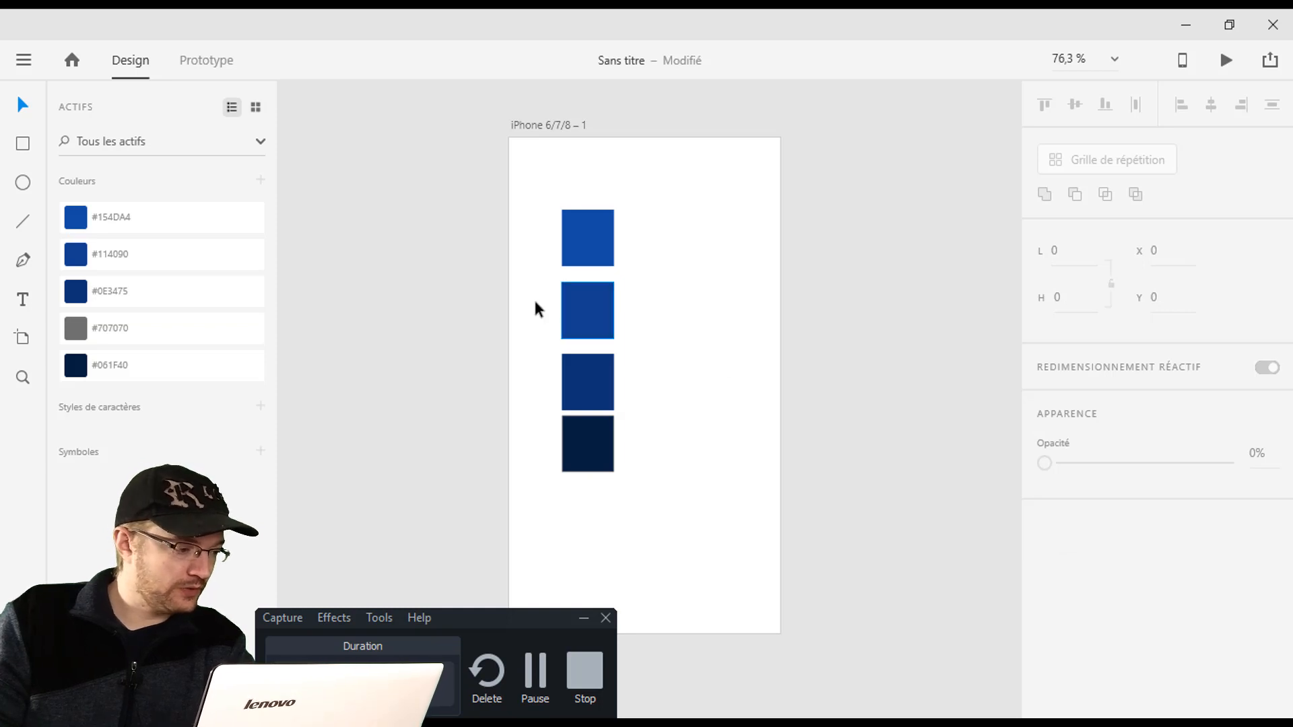
# Draw a circle about 107 by 106 beside the topmost square and fill it with the sampled palette color 154DA4.
pyautogui.click(23, 182)
pyautogui.moveTo(664, 188); pyautogui.dragTo(741, 266)
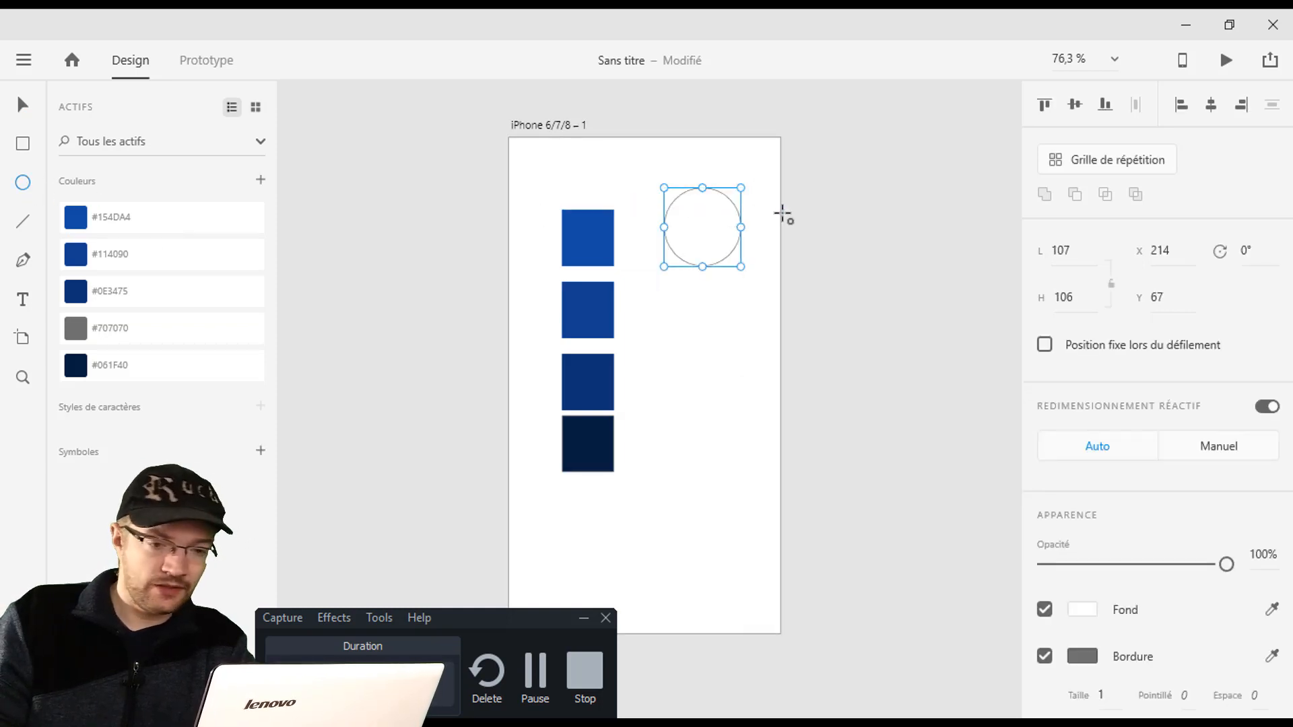
pyautogui.click(1082, 610)
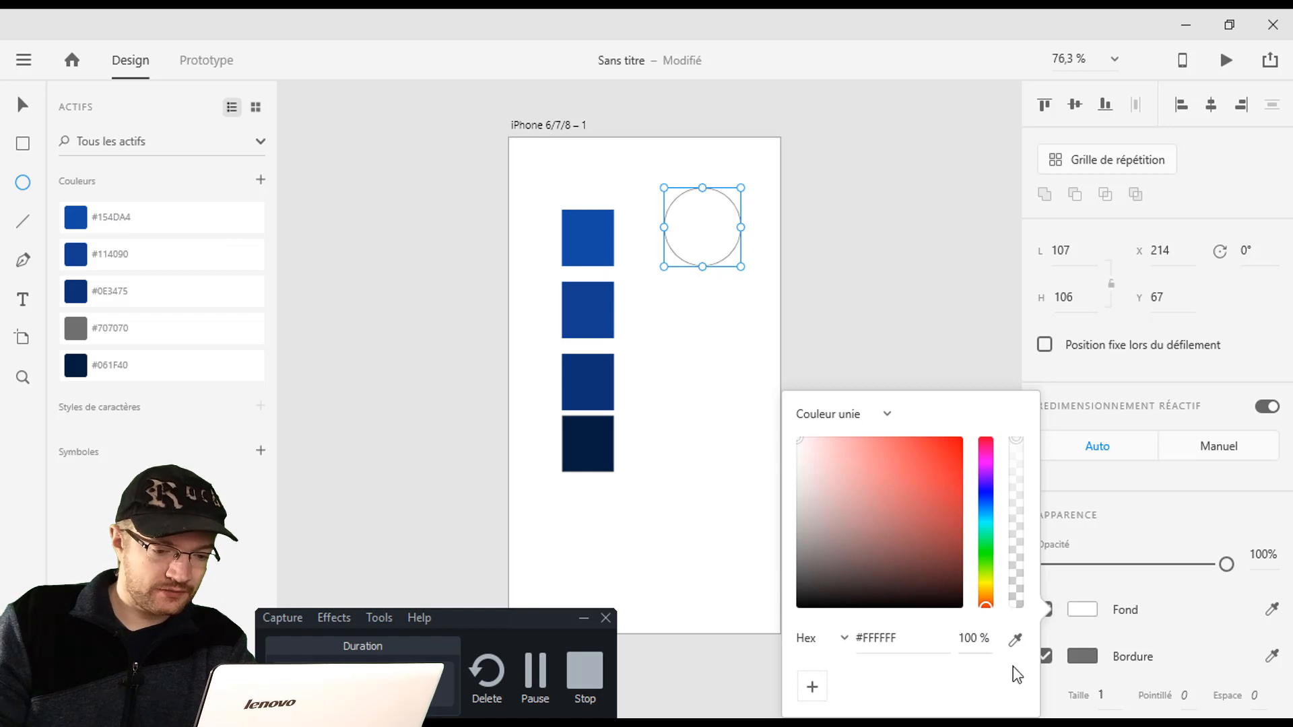
pyautogui.click(1015, 639)
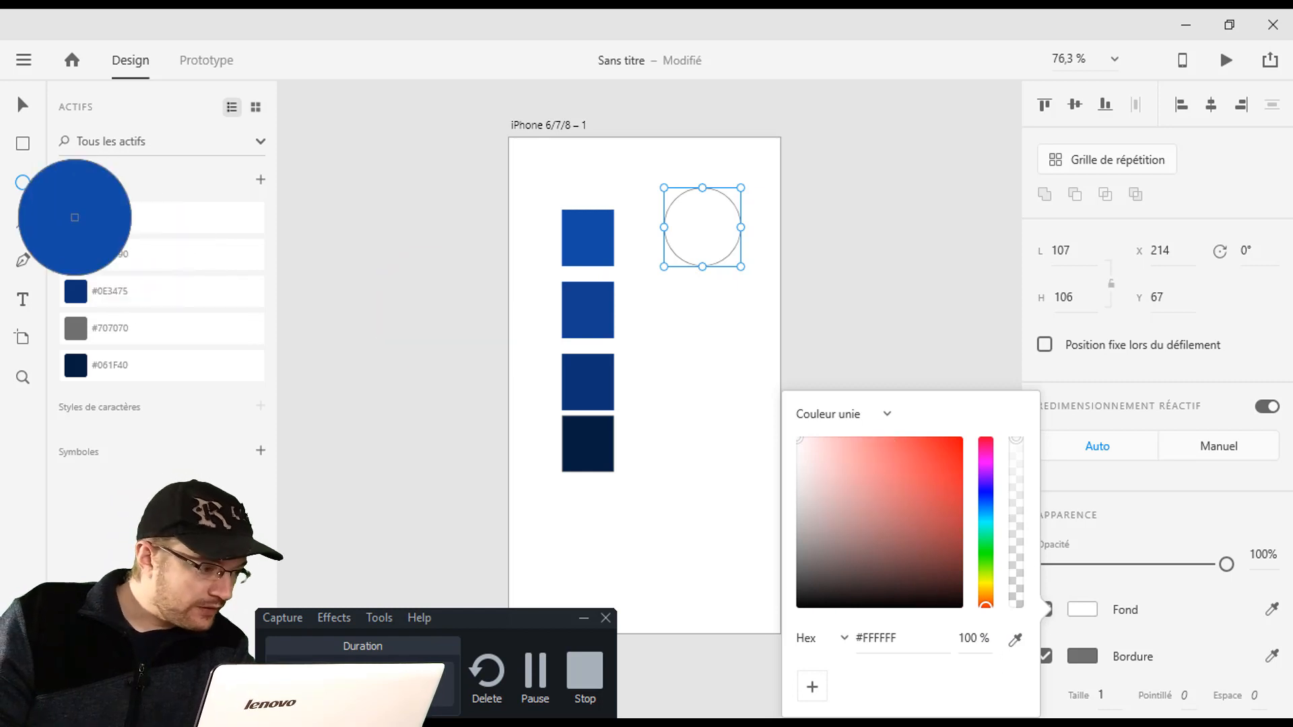
pyautogui.click(75, 218)
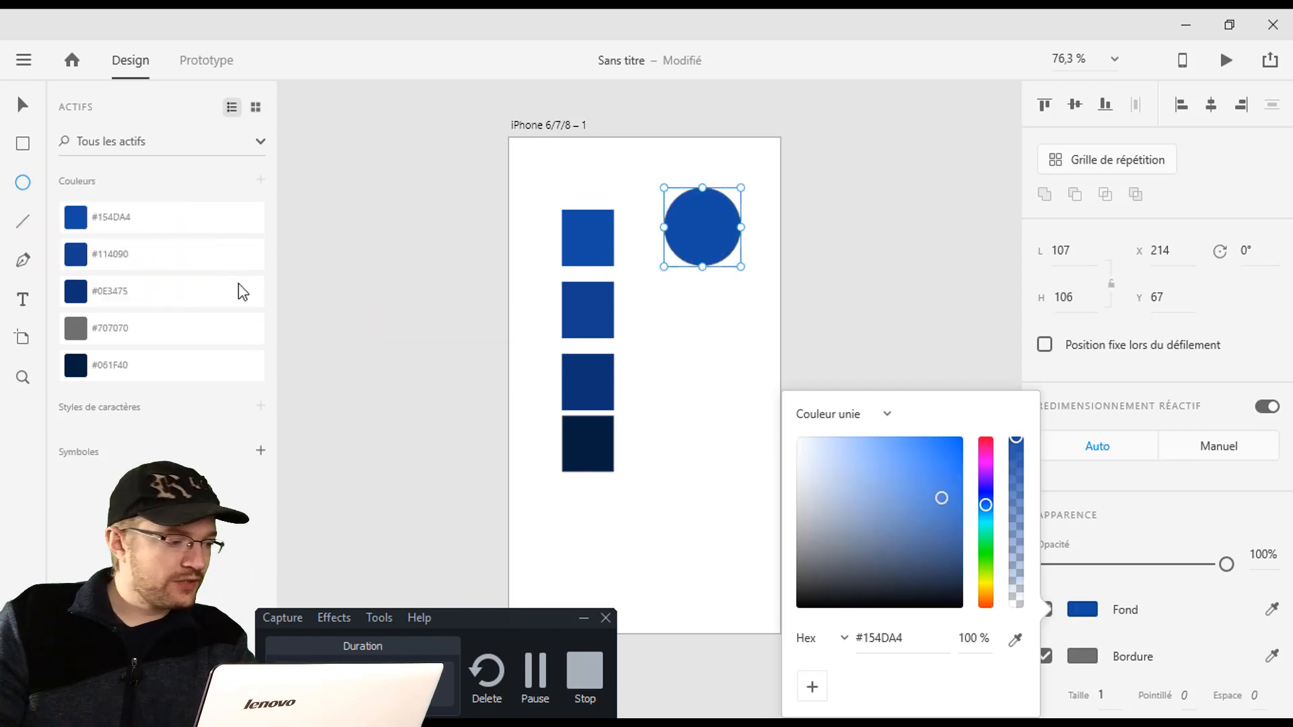
# Try changing the saved color asset 154DA4 to the orange EE8D0F.
pyautogui.click(75, 220)
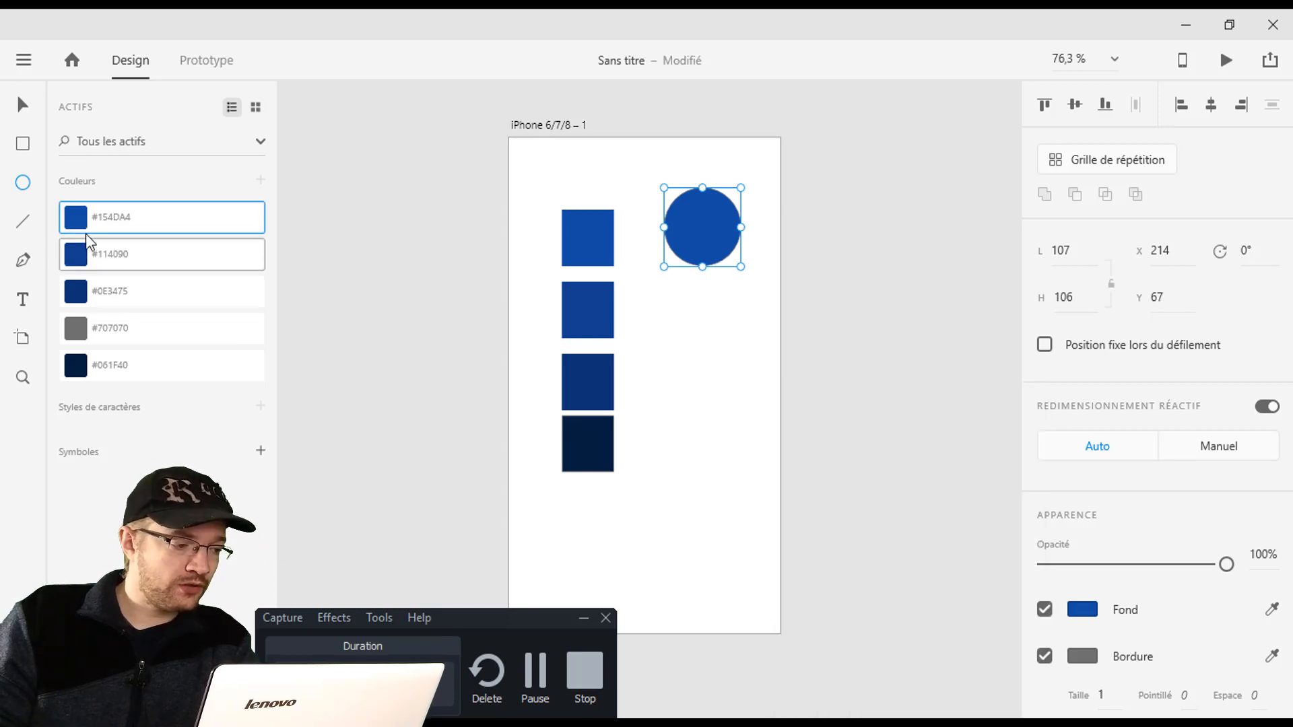
pyautogui.rightClick(82, 220)
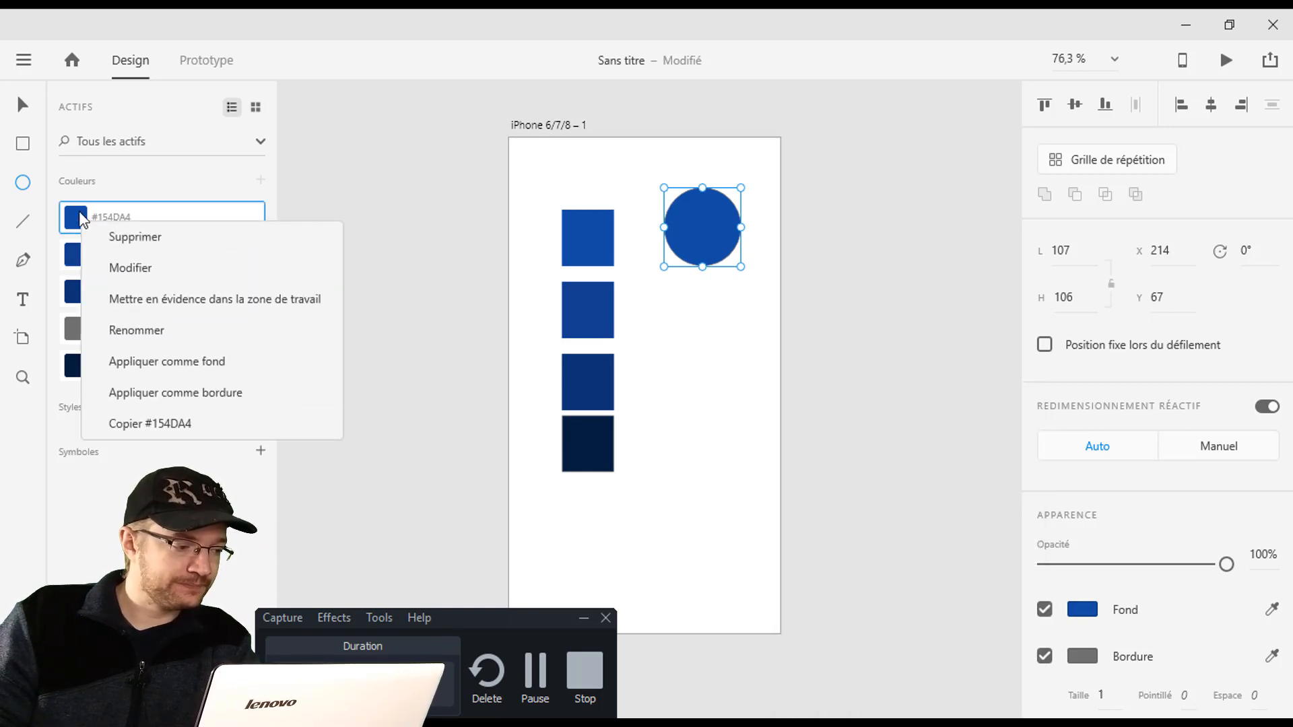
pyautogui.click(123, 268)
pyautogui.moveTo(187, 286); pyautogui.dragTo(234, 160)
pyautogui.moveTo(306, 190)
pyautogui.mouseDown()
pyautogui.moveTo(309, 265)
pyautogui.moveTo(304, 201)
pyautogui.mouseUp()
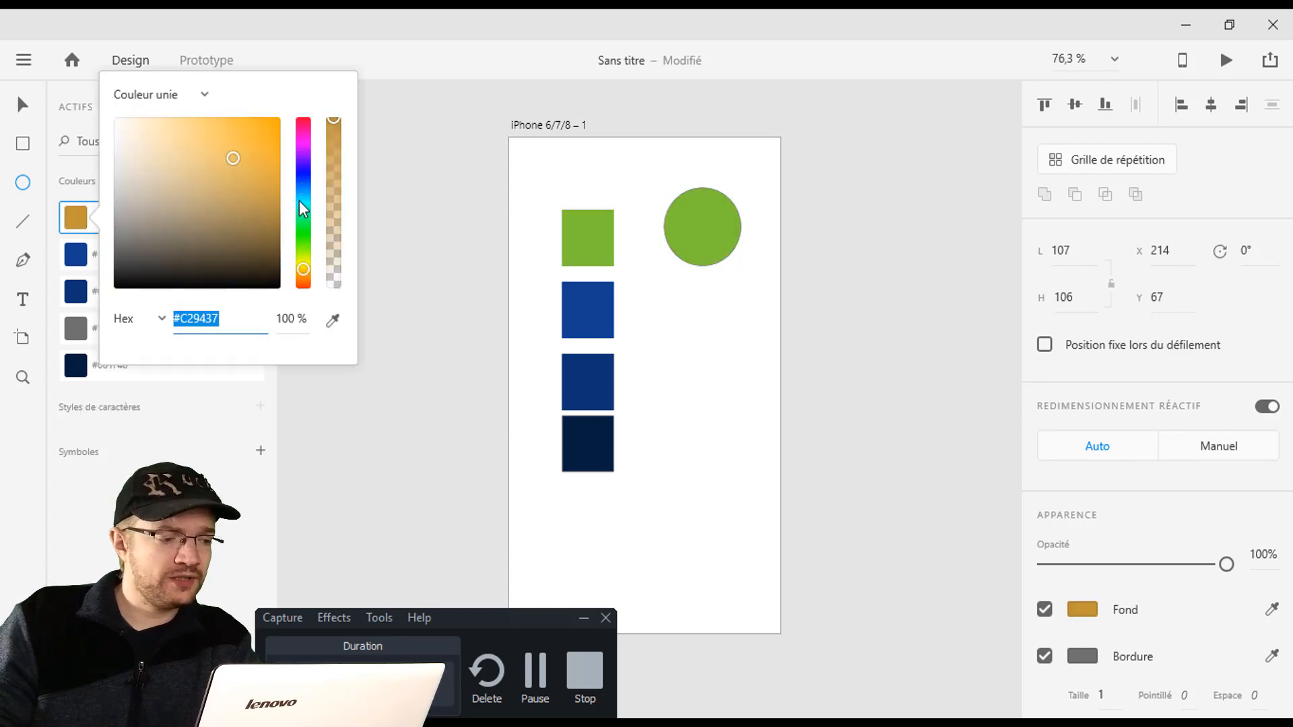
pyautogui.click(303, 272)
pyautogui.click(236, 208)
pyautogui.moveTo(265, 131)
pyautogui.mouseDown()
pyautogui.moveTo(241, 195)
pyautogui.moveTo(245, 124)
pyautogui.moveTo(271, 131)
pyautogui.mouseUp()
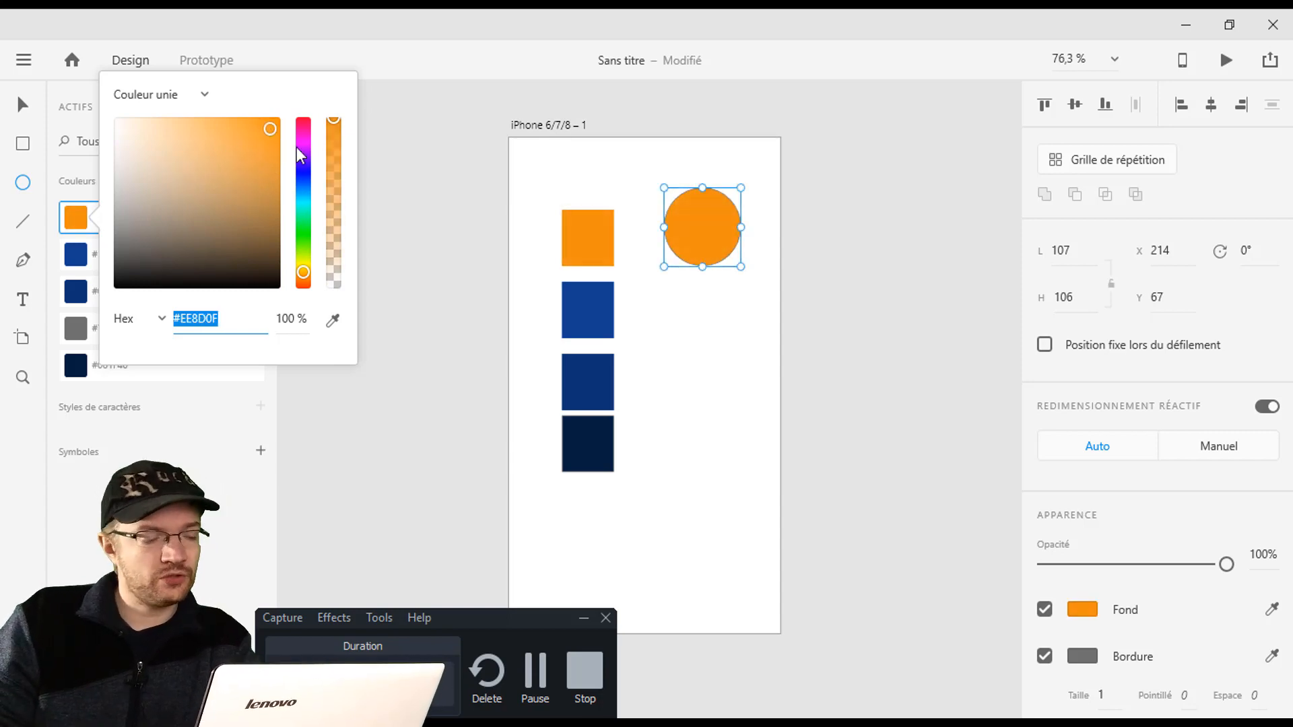
pyautogui.click(414, 265)
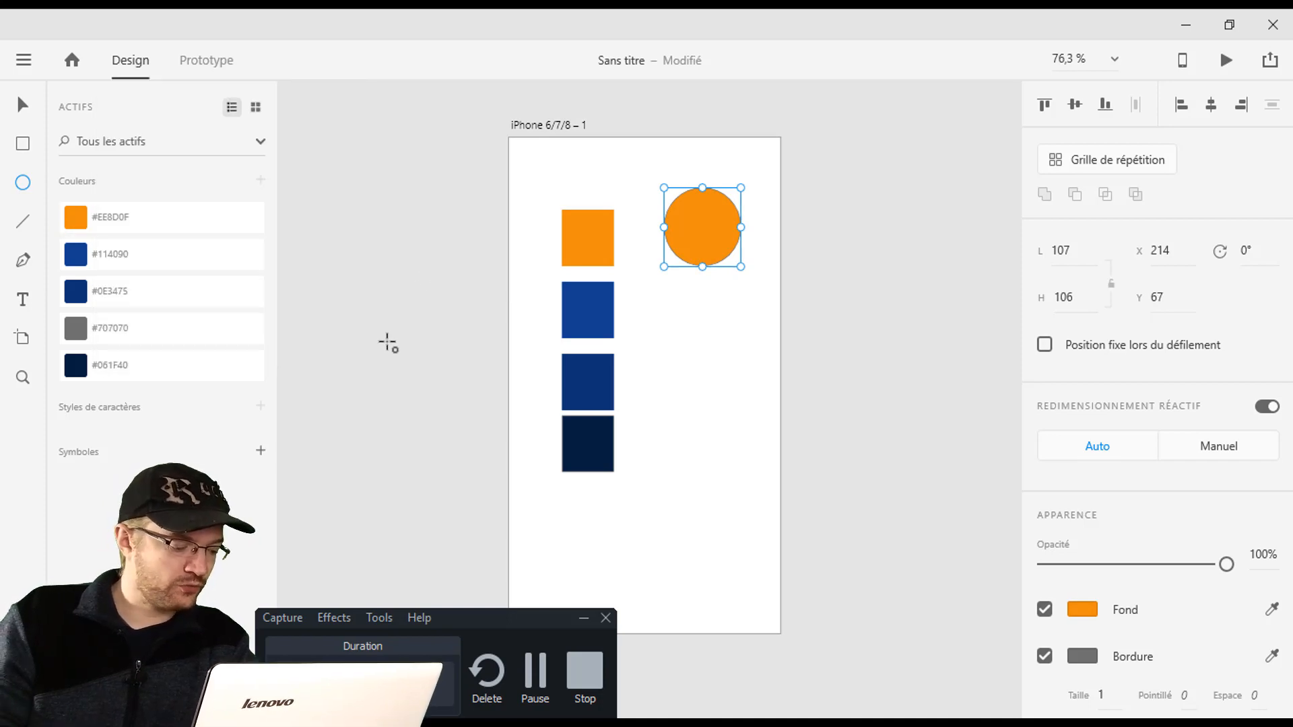
# Undo the edit of the saved color and delete the circle from the artboard.
pyautogui.hotkey('ctrl', 'z')
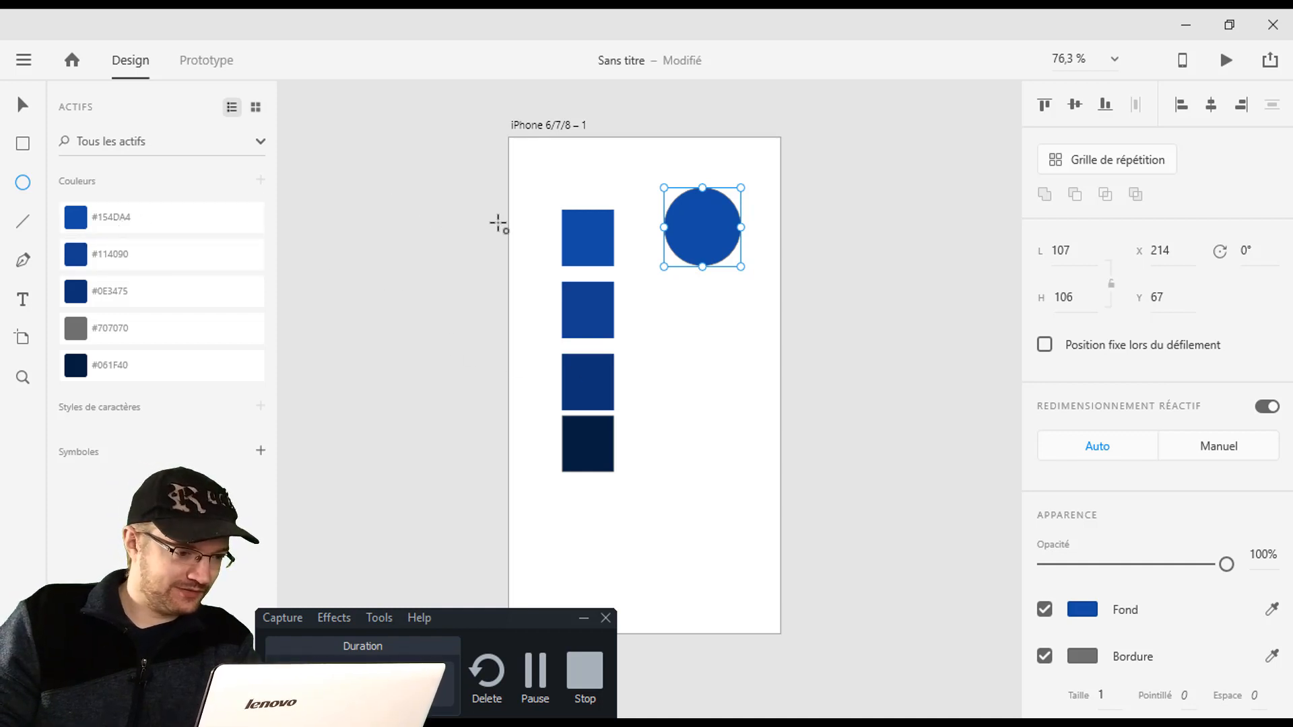
pyautogui.click(682, 313)
pyautogui.press('Delete')
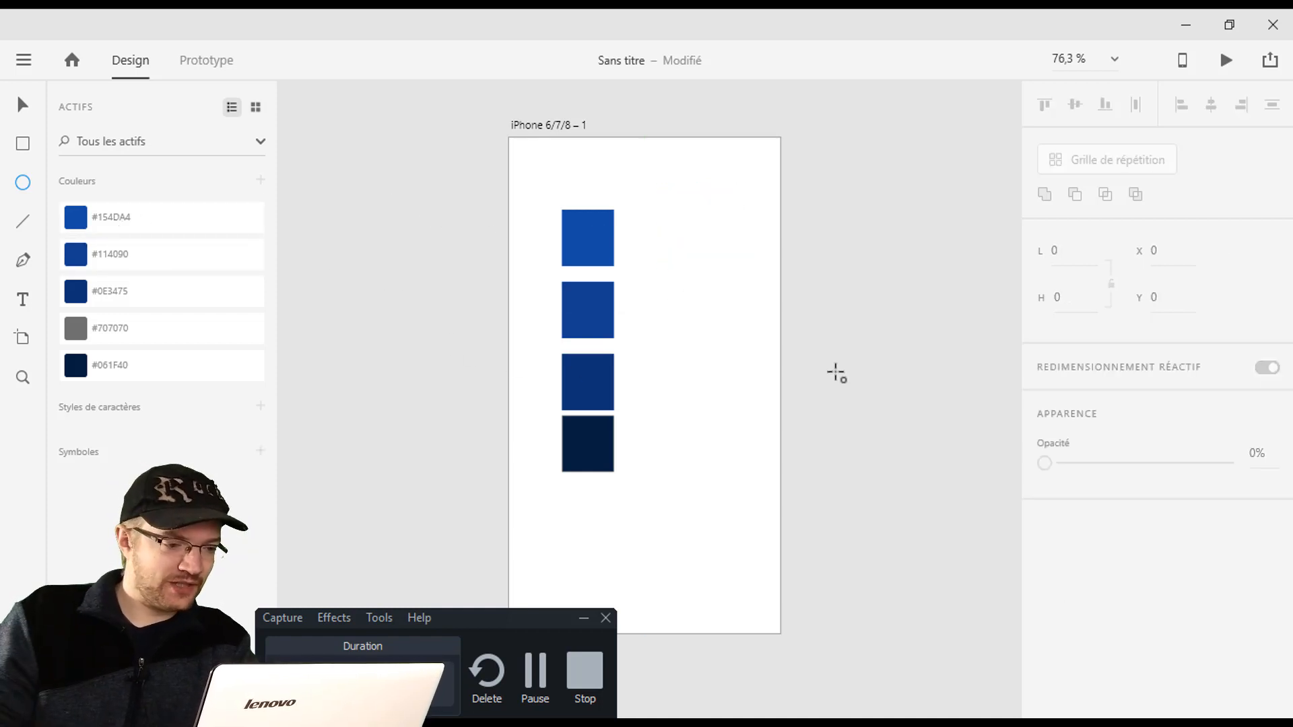
pyautogui.moveTo(715, 501); pyautogui.dragTo(683, 307)
pyautogui.press('Delete')
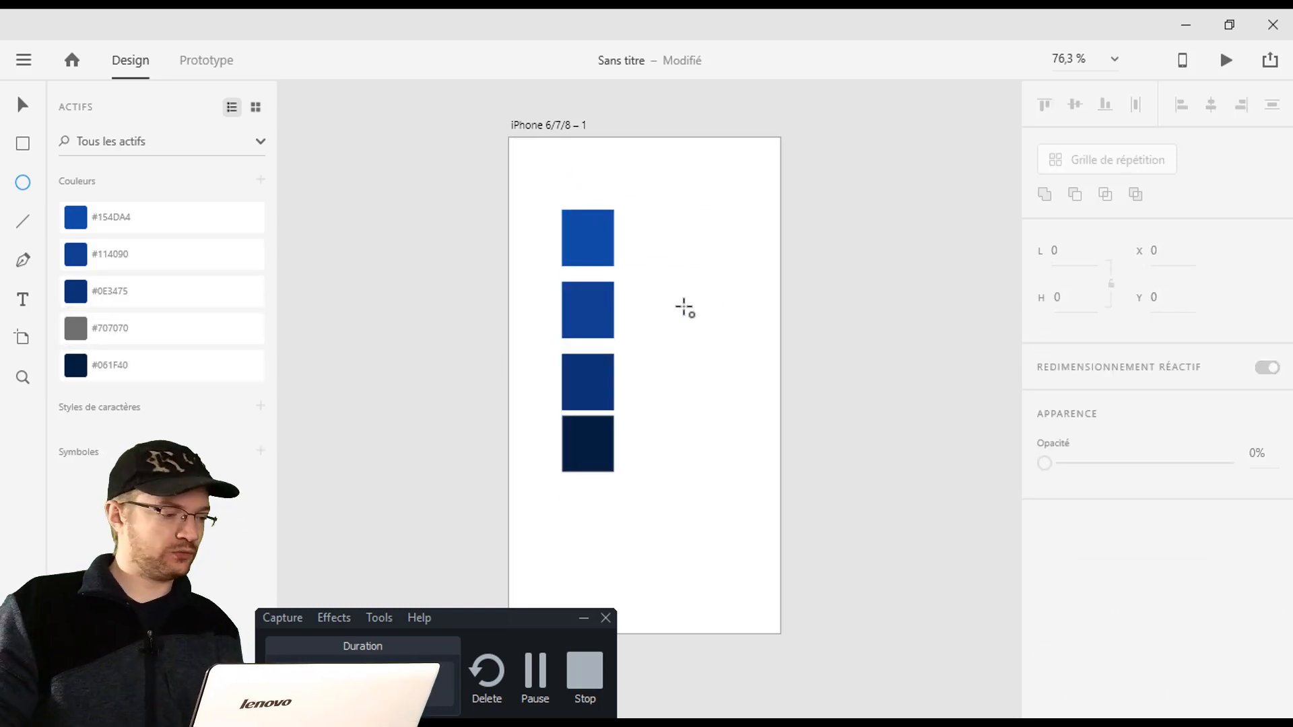
# Select all four blue rectangles and move them together to about X 36, Y 58 near the artboard's upper corner.
pyautogui.press('v')
pyautogui.hotkey('ctrl', 'a')
pyautogui.click(562, 188)
pyautogui.moveTo(512, 167); pyautogui.dragTo(600, 397)
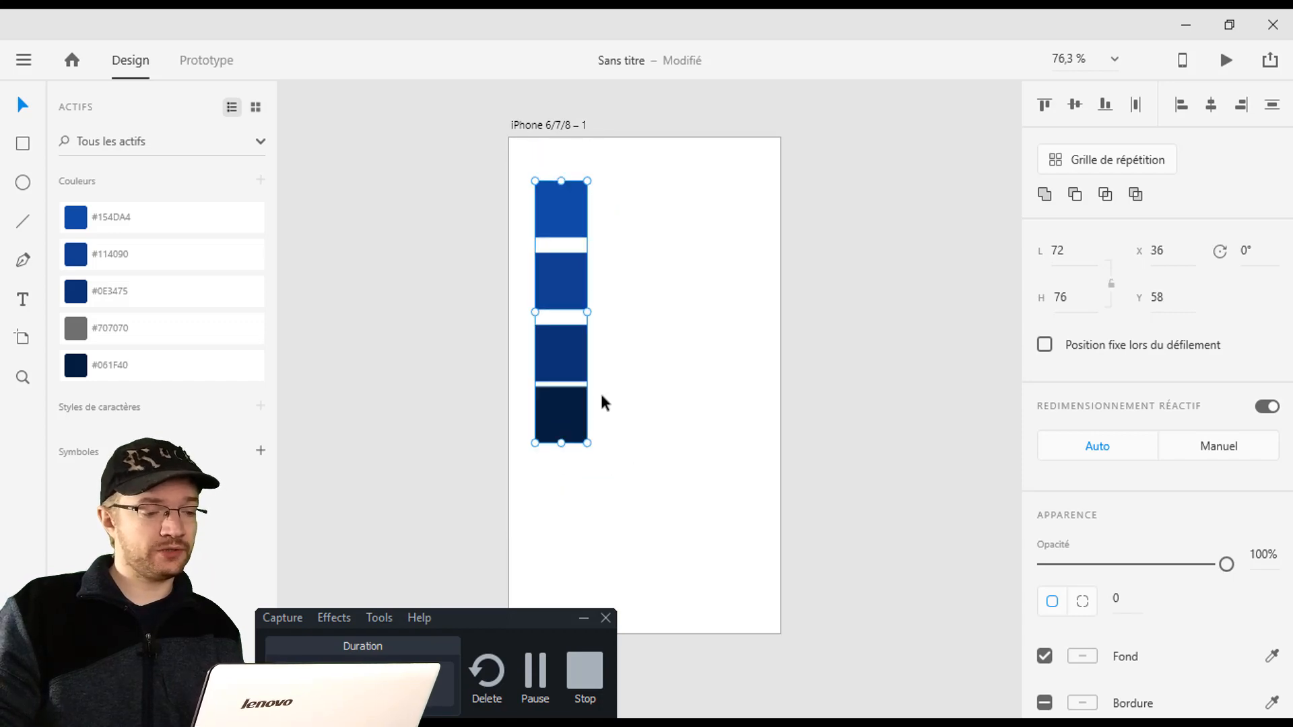
# Duplicate the iPhone 6/7/8 – 1 artboard and delete all four blue rectangles from the copy.
pyautogui.click(565, 125)
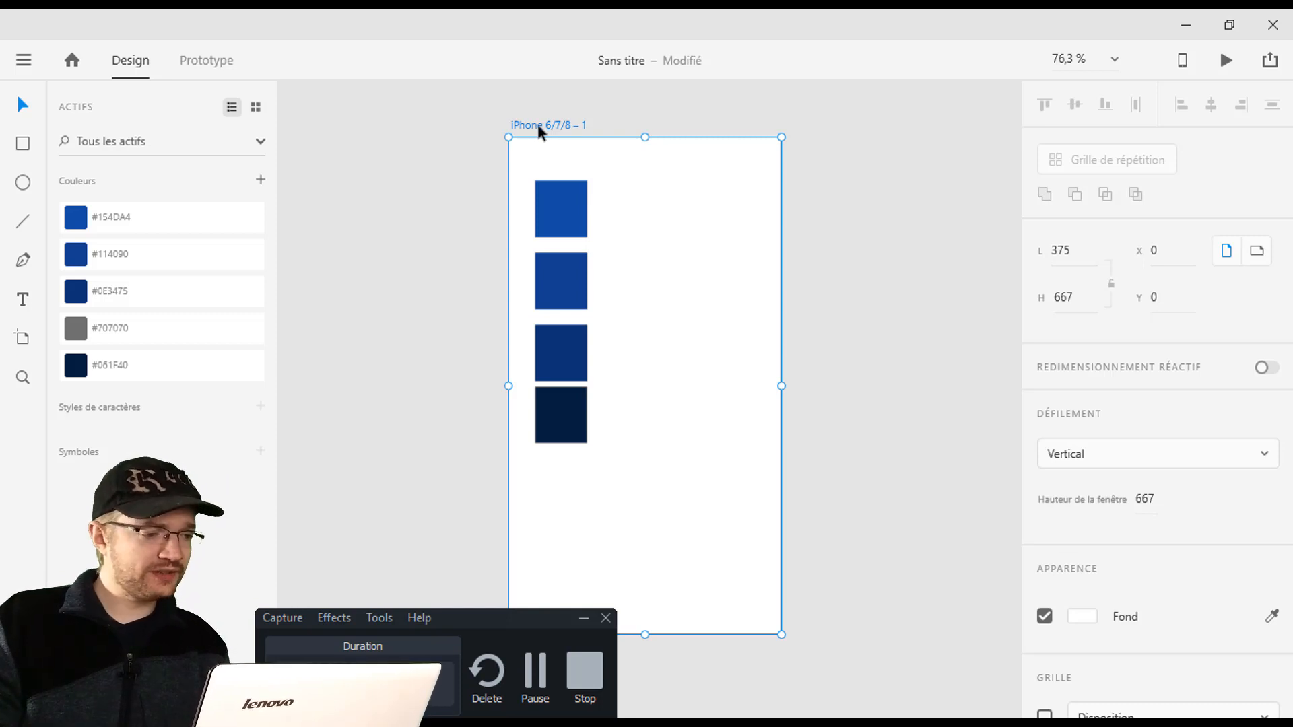
pyautogui.hotkey('ctrl', 'd')
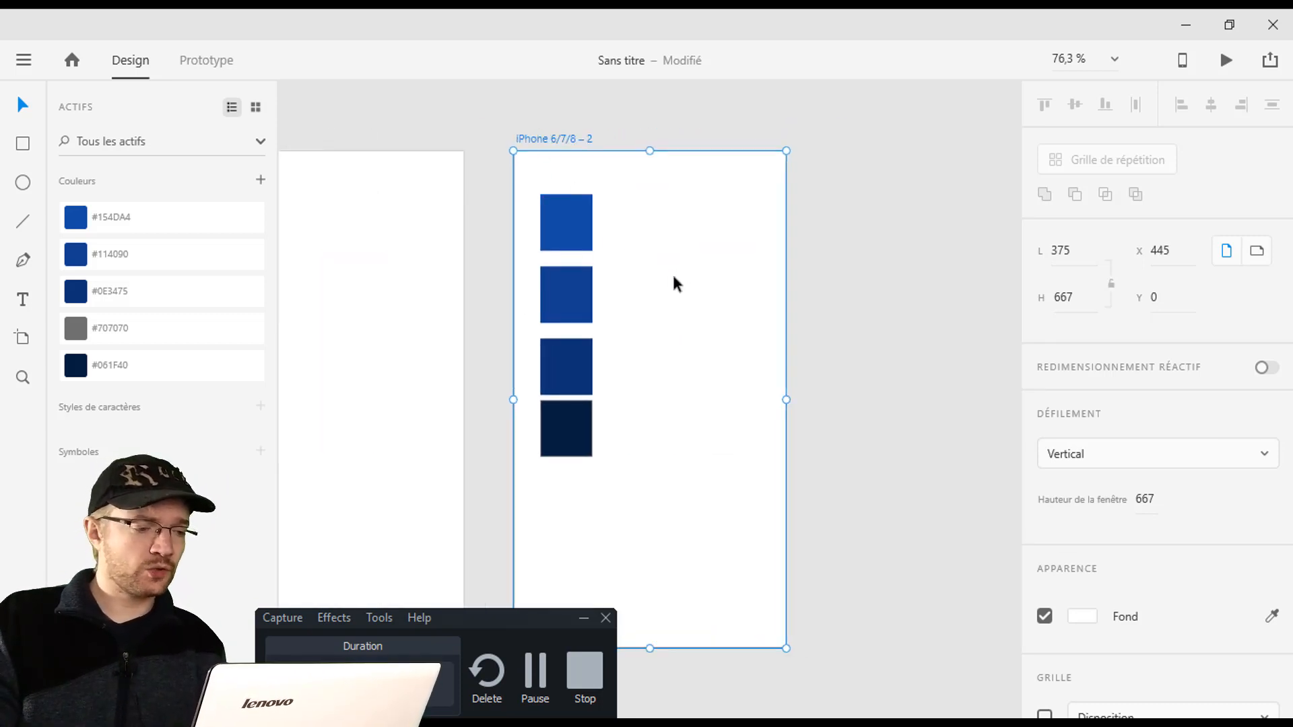
pyautogui.scroll(-1, 580, 264)
pyautogui.scroll(-1, 580, 264)
pyautogui.hscroll(-2, 580, 264)
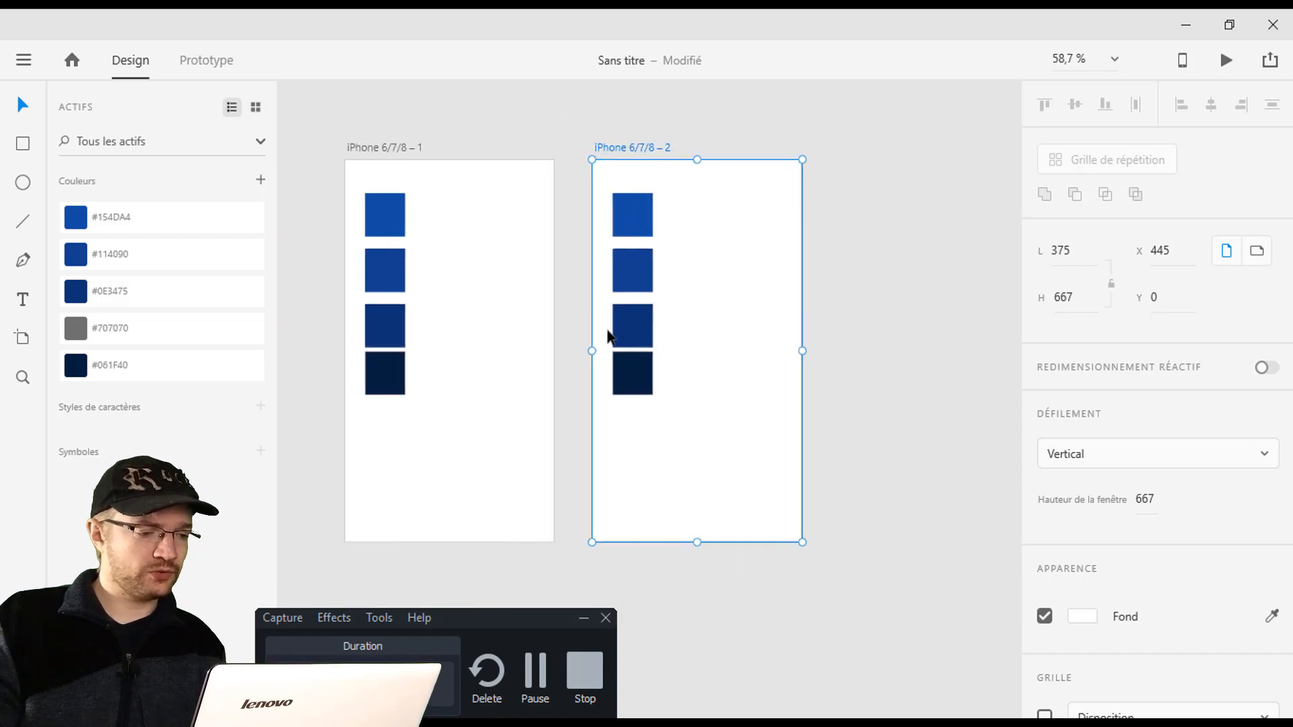
pyautogui.click(616, 221)
pyautogui.press('Delete')
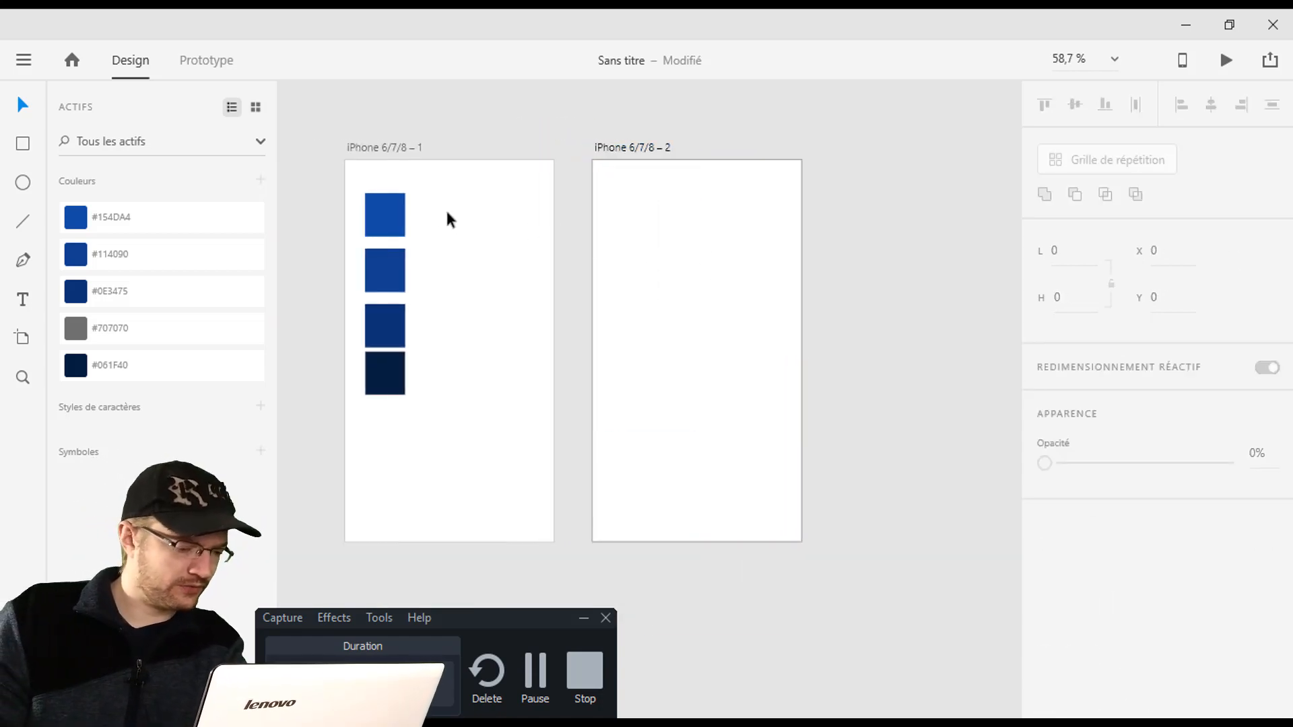
# Turn on the layout column grid for the empty iPhone 6/7/8 – 2 artboard.
pyautogui.click(645, 147)
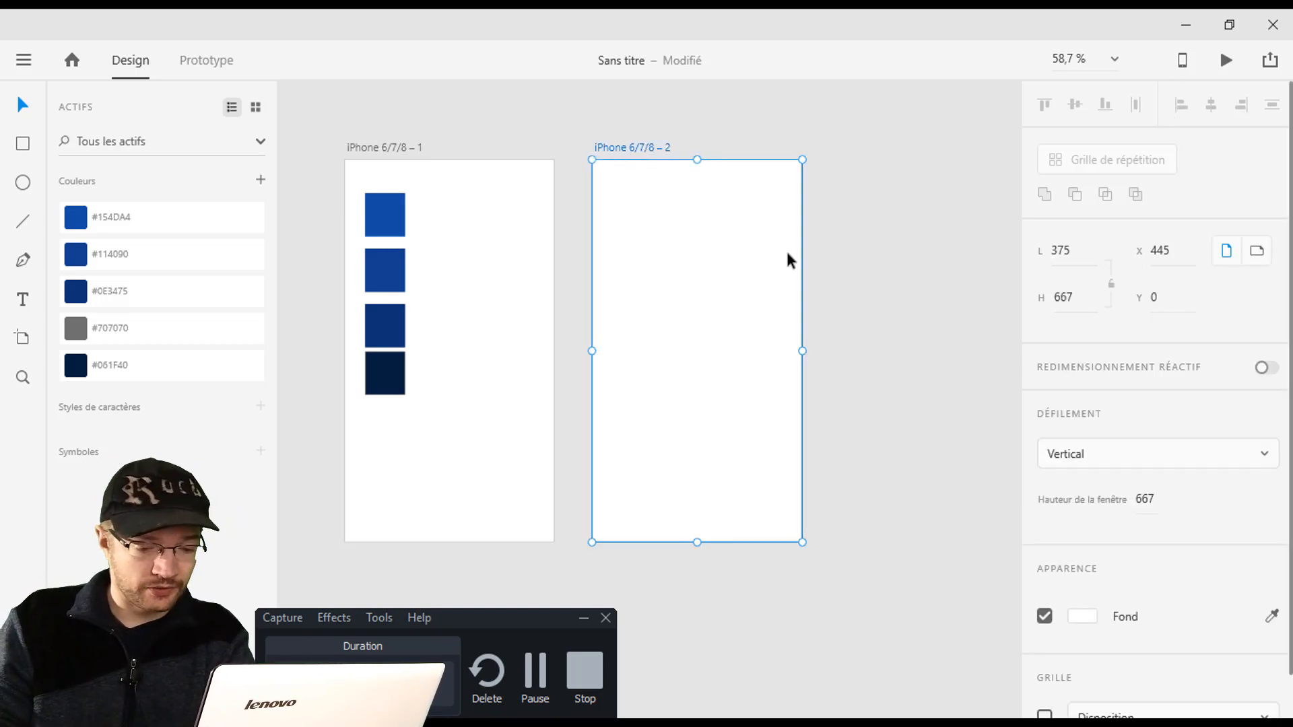
pyautogui.scroll(-1, 1255, 528)
pyautogui.click(1045, 672)
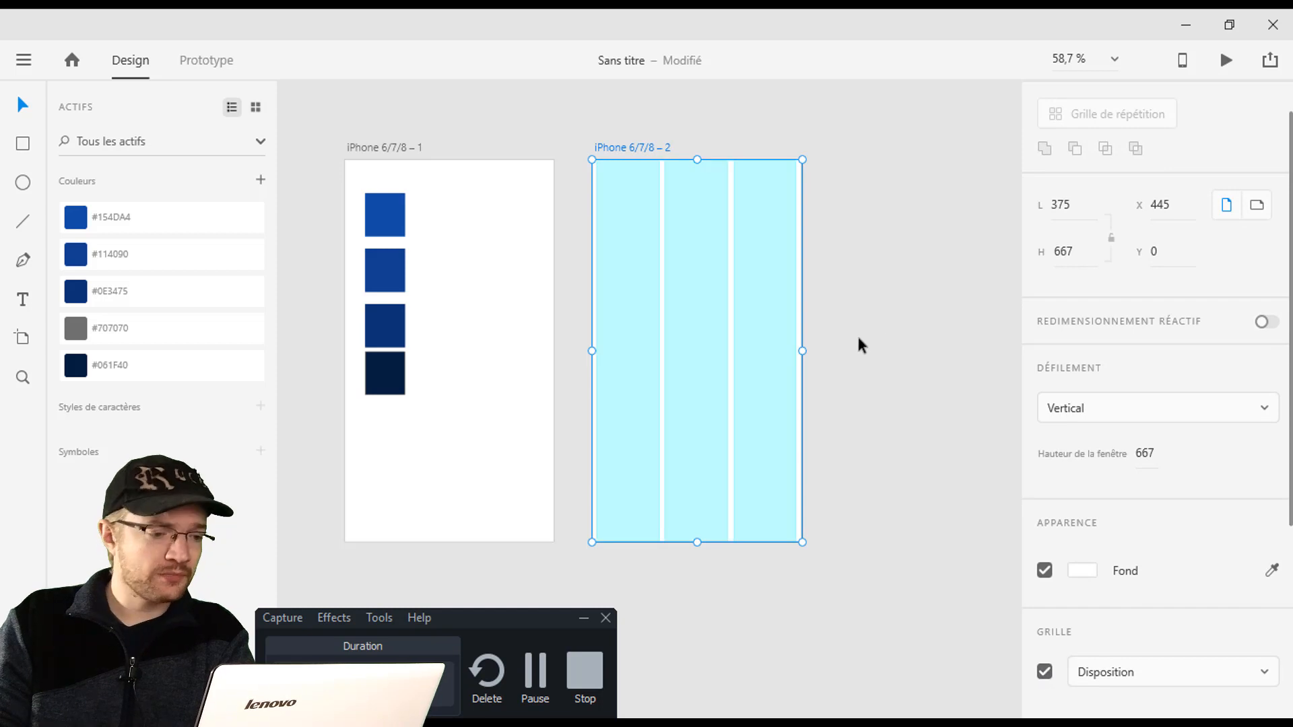
# Draw a header rectangle across the three grid columns, about 360 by 63 at X 7, Y 9.
pyautogui.hscroll(3, 859, 343)
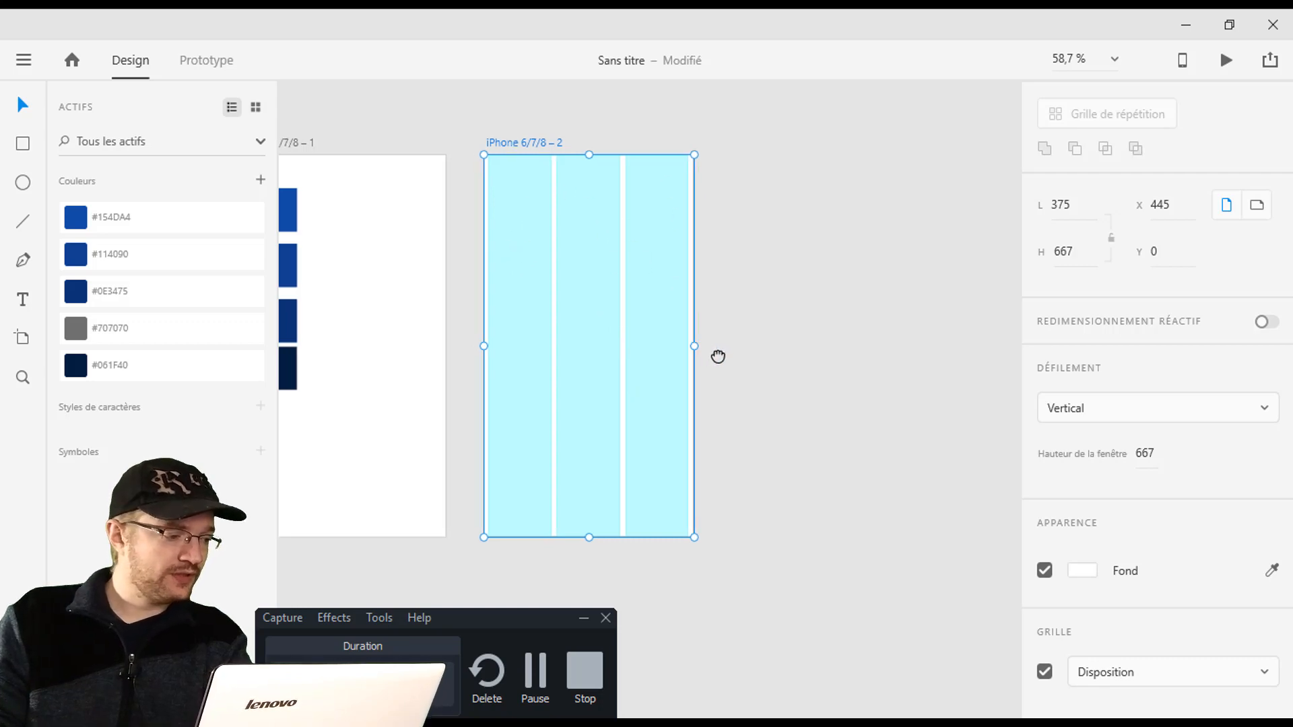
pyautogui.scroll(1, 648, 213)
pyautogui.hscroll(-1, 648, 213)
pyautogui.scroll(3, 640, 217)
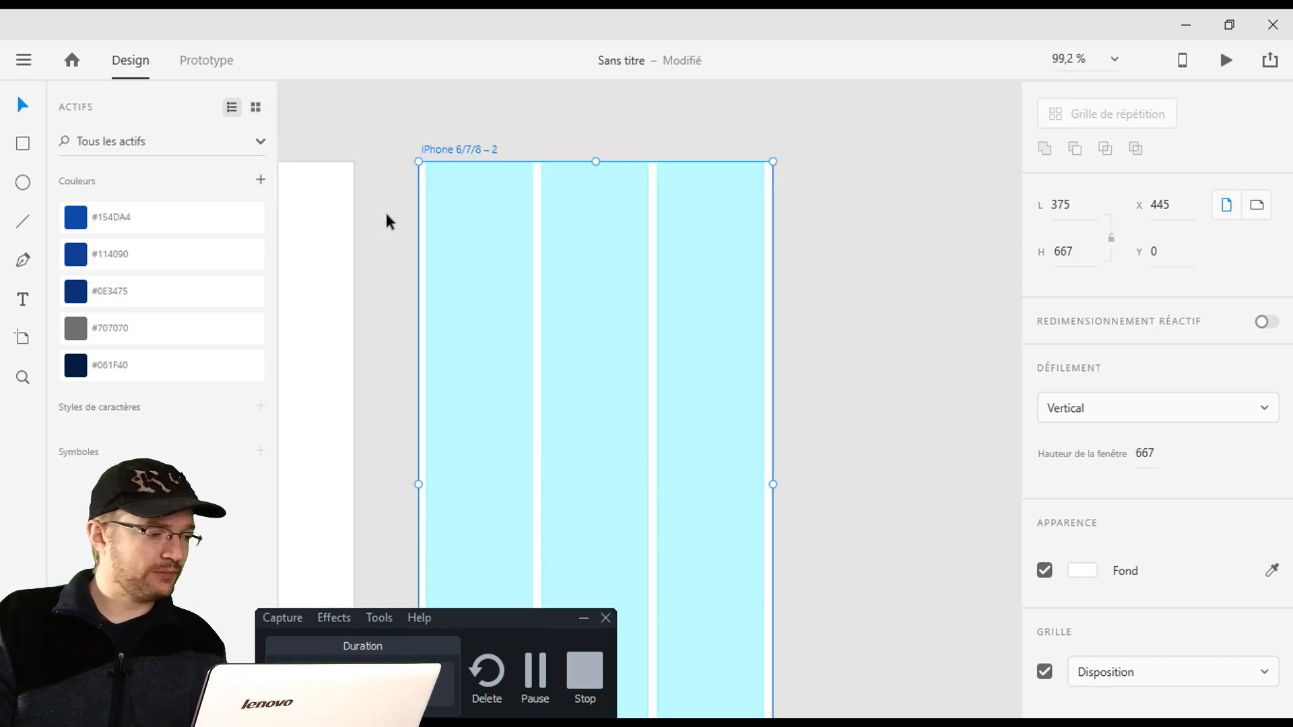
pyautogui.click(27, 145)
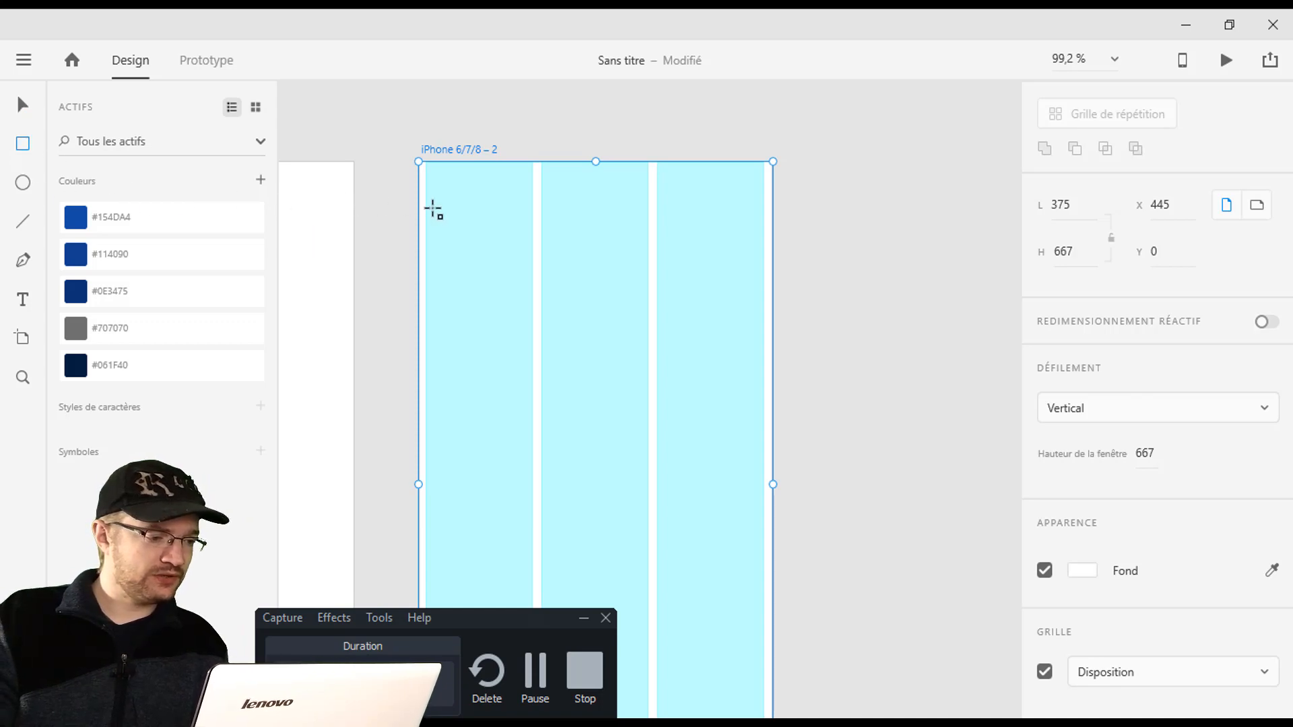
pyautogui.moveTo(423, 200); pyautogui.dragTo(765, 173)
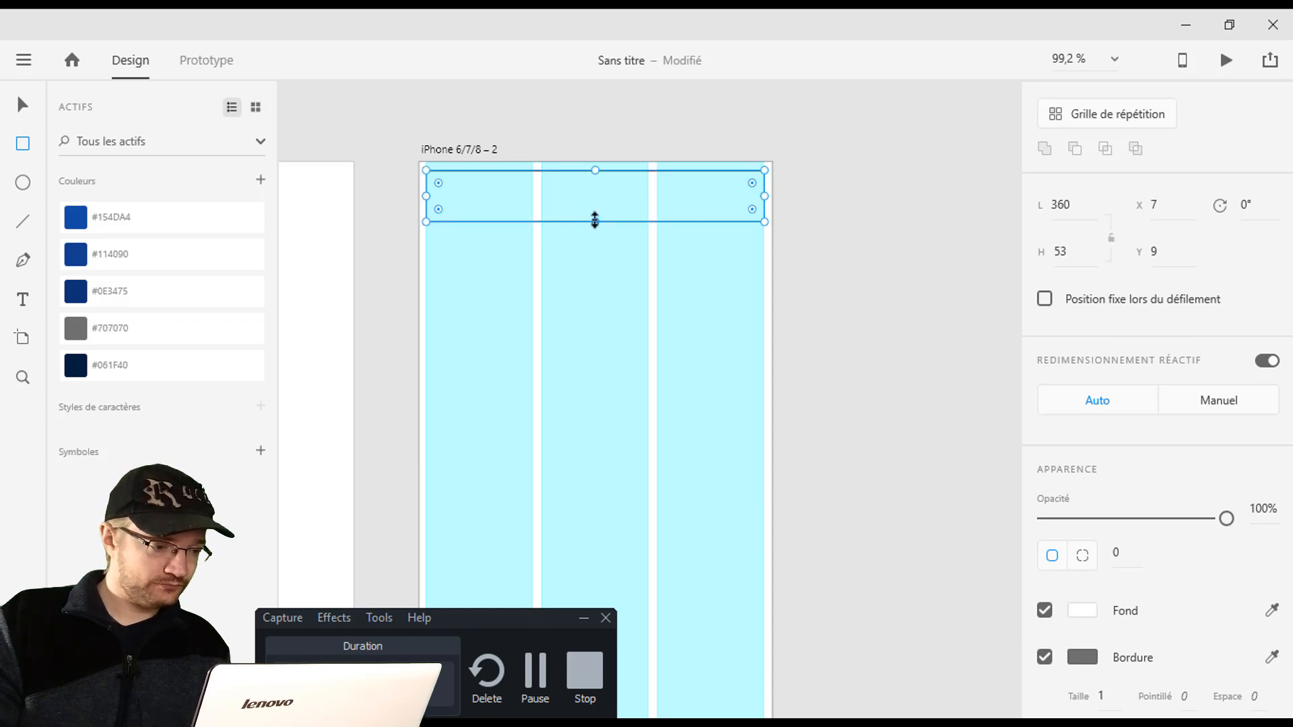
pyautogui.moveTo(594, 220); pyautogui.dragTo(595, 232)
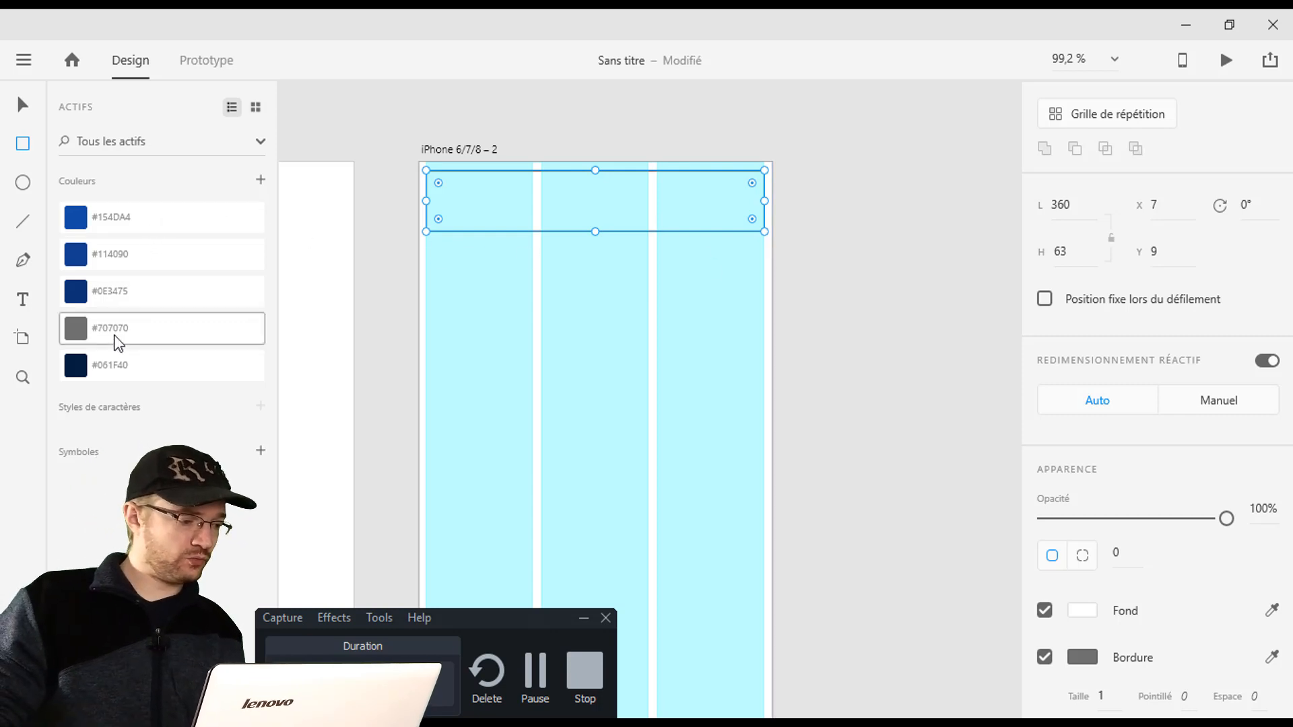
# Fill the header rectangle with the saved color 061F40 and remove its border.
pyautogui.click(75, 370)
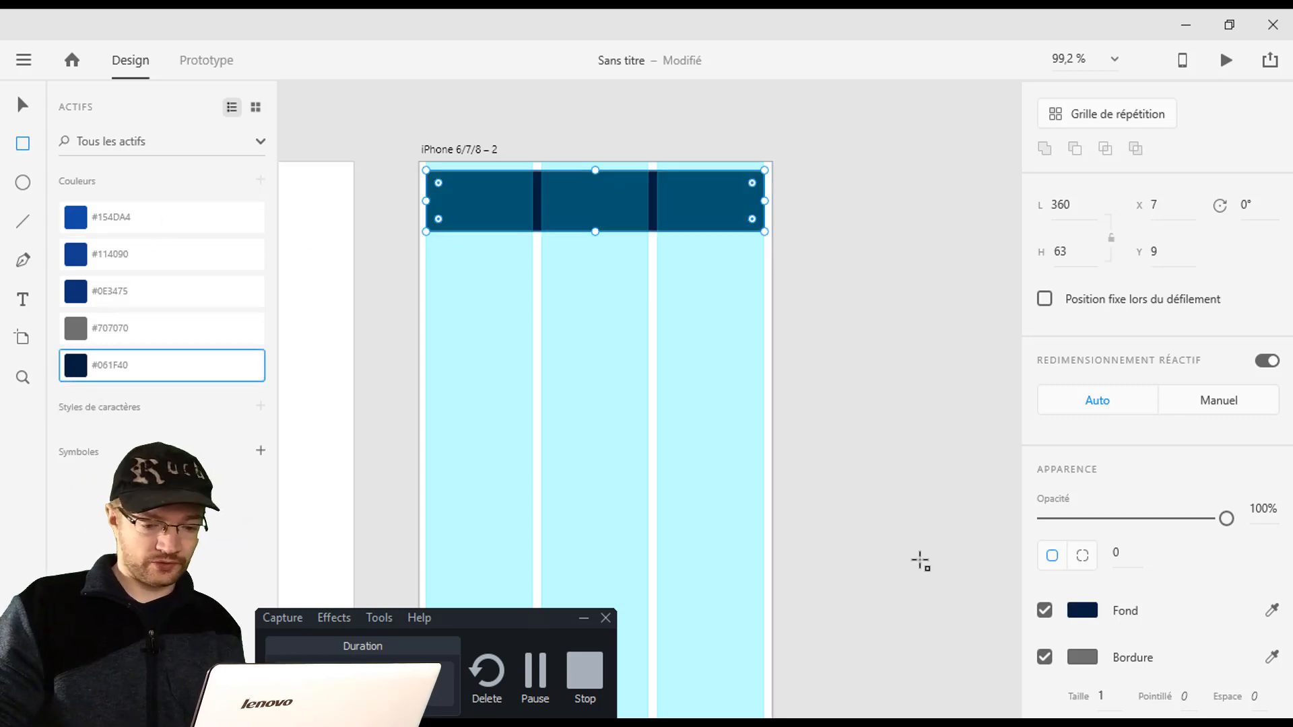
pyautogui.click(1045, 657)
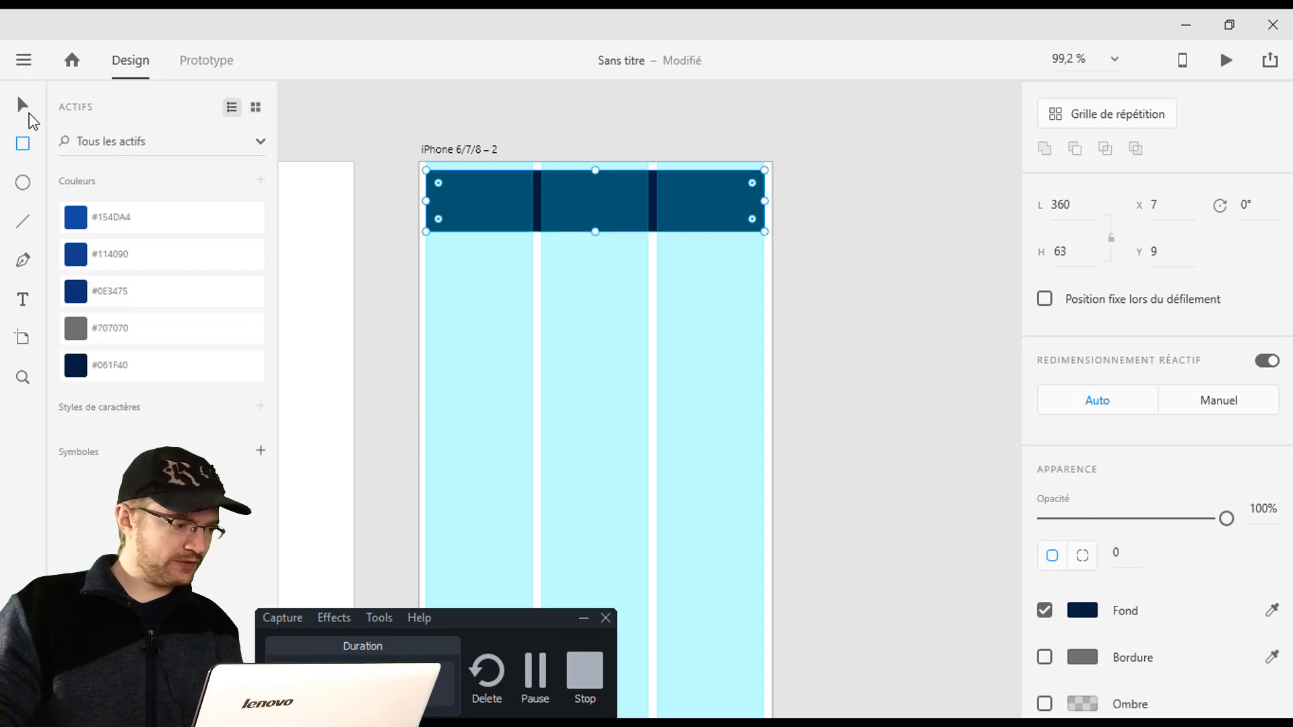
pyautogui.click(26, 113)
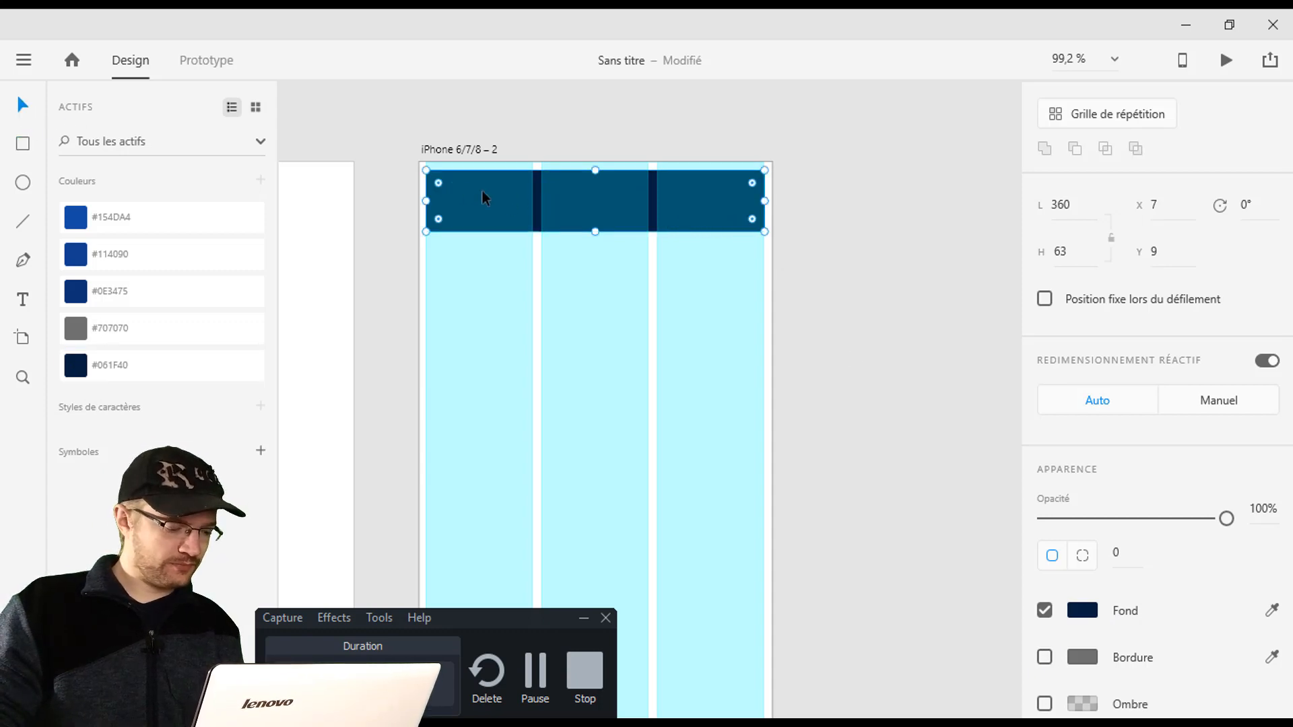
# Duplicate the header rectangle and place the copy at the foot of the artboard, at about X 7.5, Y 593.
pyautogui.moveTo(491, 197); pyautogui.dragTo(549, 295)
pyautogui.scroll(-3, 492, 410)
pyautogui.scroll(-2, 492, 411)
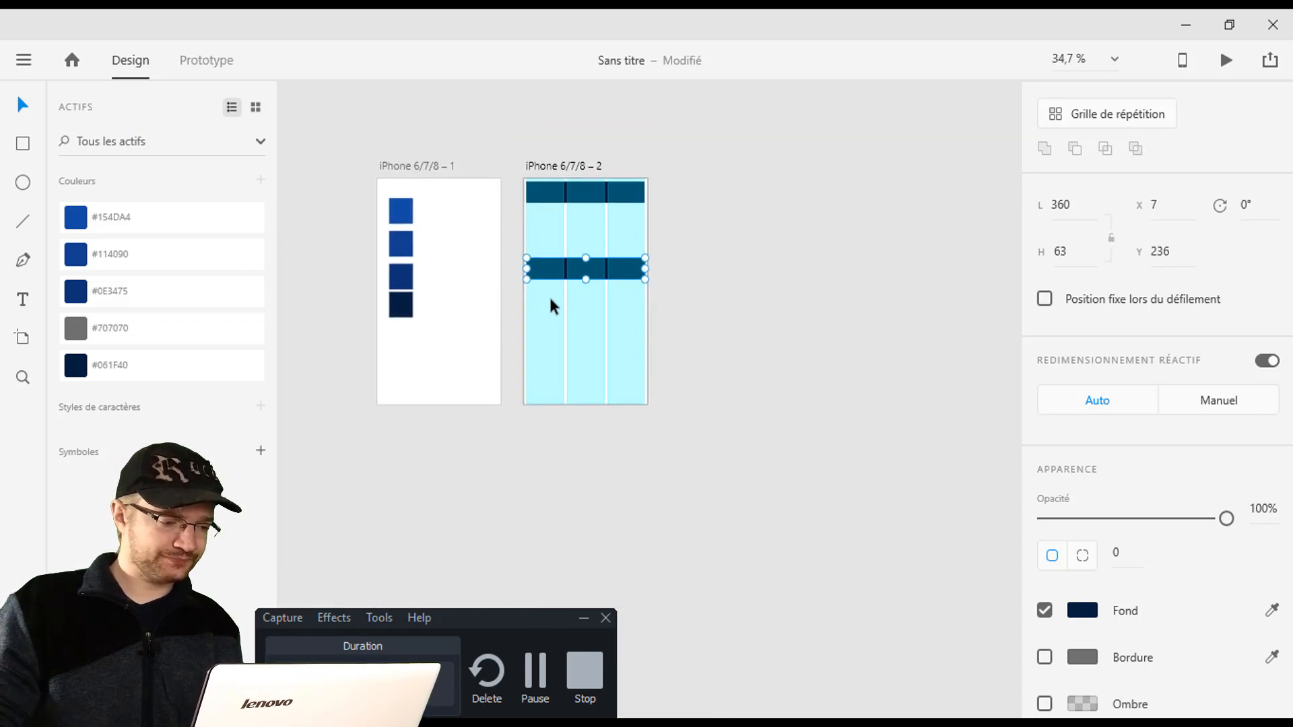
pyautogui.scroll(3, 549, 295)
pyautogui.moveTo(544, 241); pyautogui.dragTo(546, 467)
pyautogui.scroll(1, 544, 442)
pyautogui.scroll(3, 544, 442)
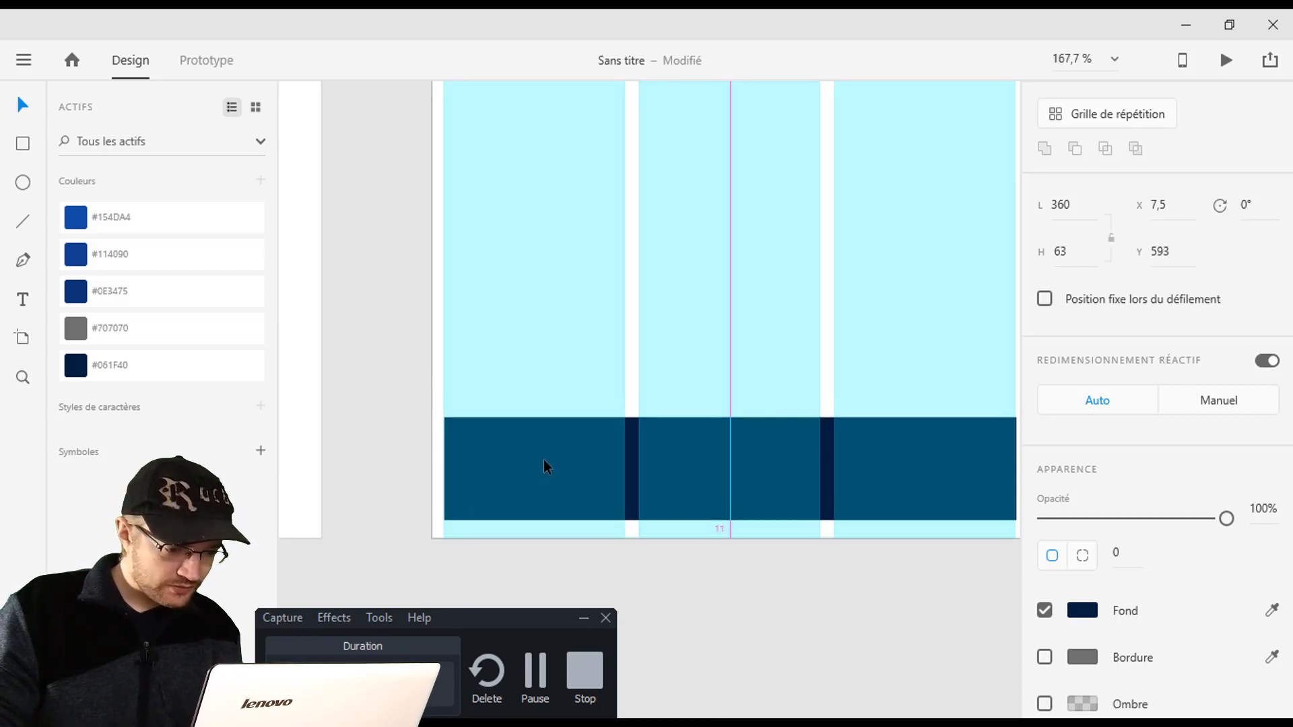
# Try rounding the header rectangle's corners to a radius of about 14.
pyautogui.scroll(-3, 560, 286)
pyautogui.scroll(3, 572, 200)
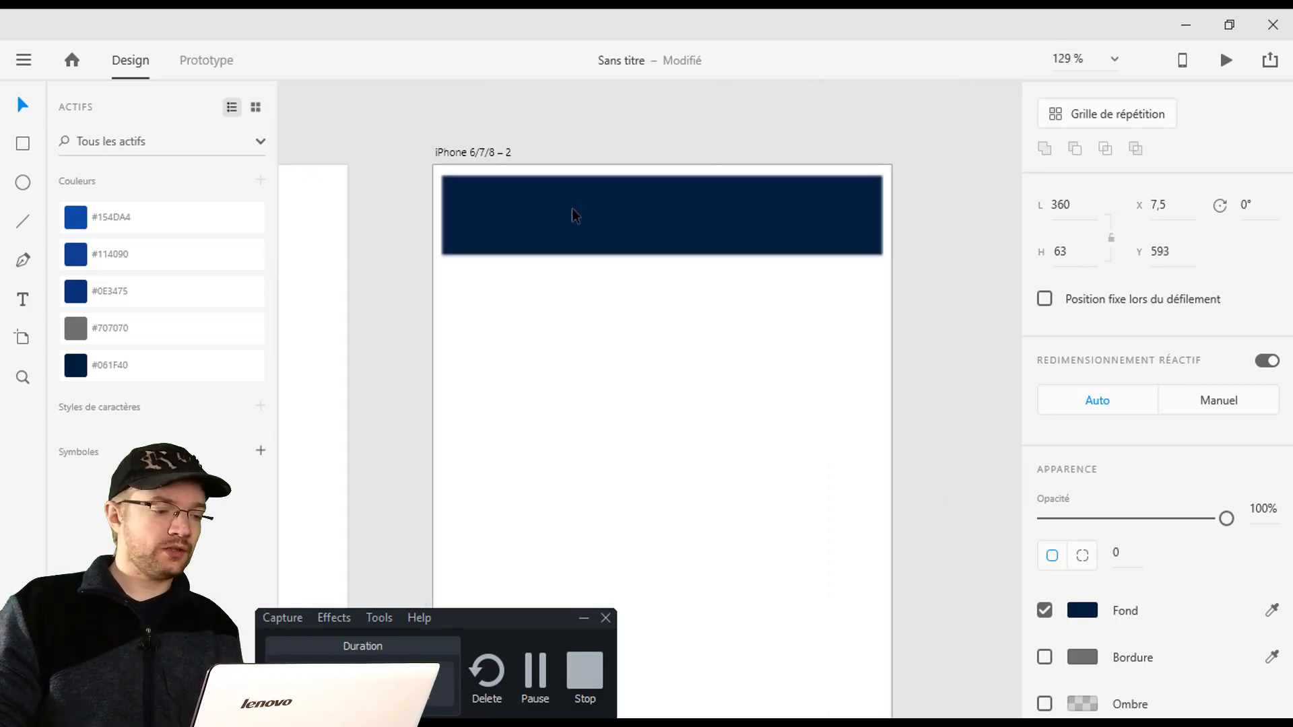
pyautogui.click(483, 199)
pyautogui.scroll(2, 465, 202)
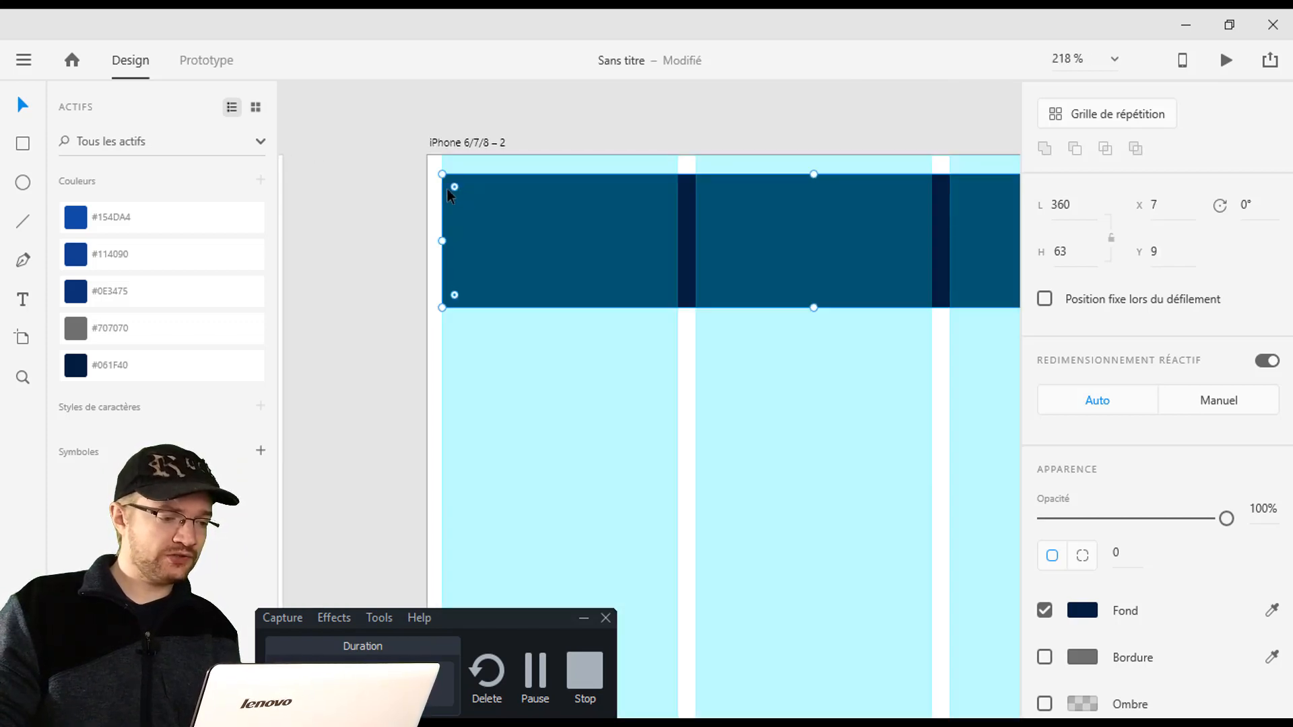
pyautogui.scroll(-2, 640, 214)
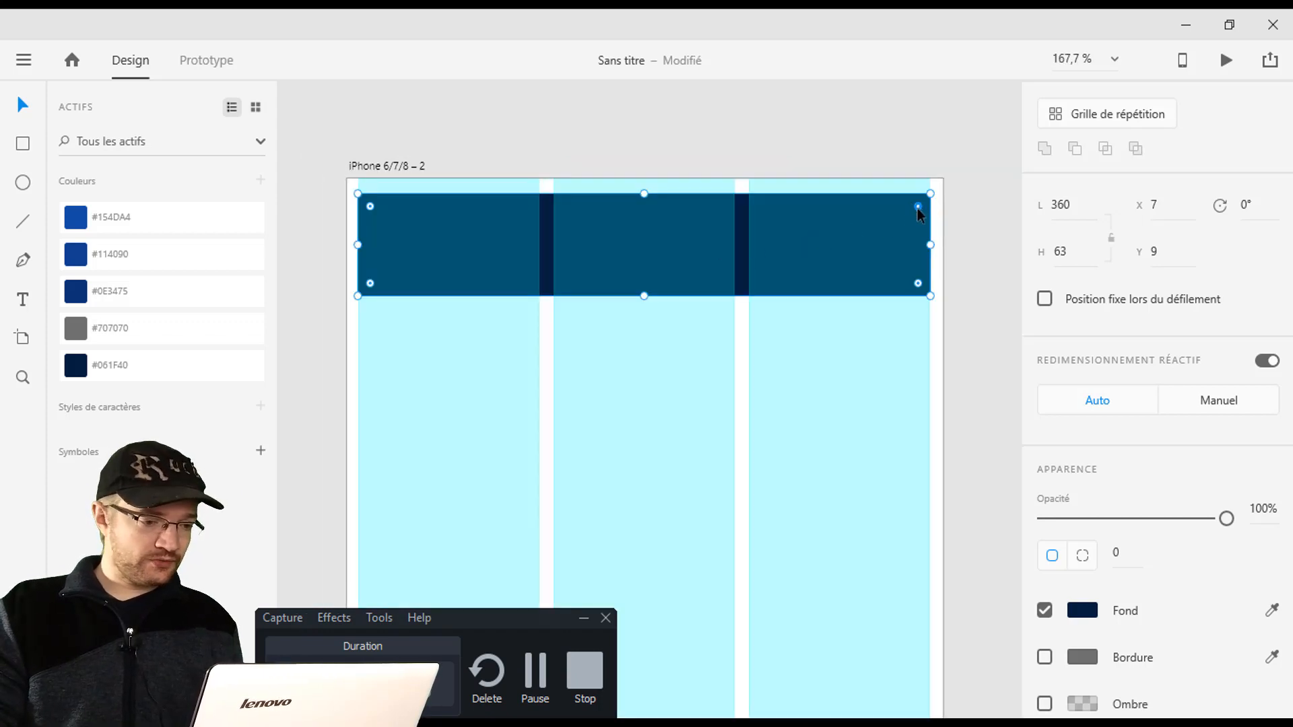
pyautogui.moveTo(918, 212)
pyautogui.mouseDown()
pyautogui.moveTo(899, 232)
pyautogui.moveTo(912, 216)
pyautogui.mouseUp()
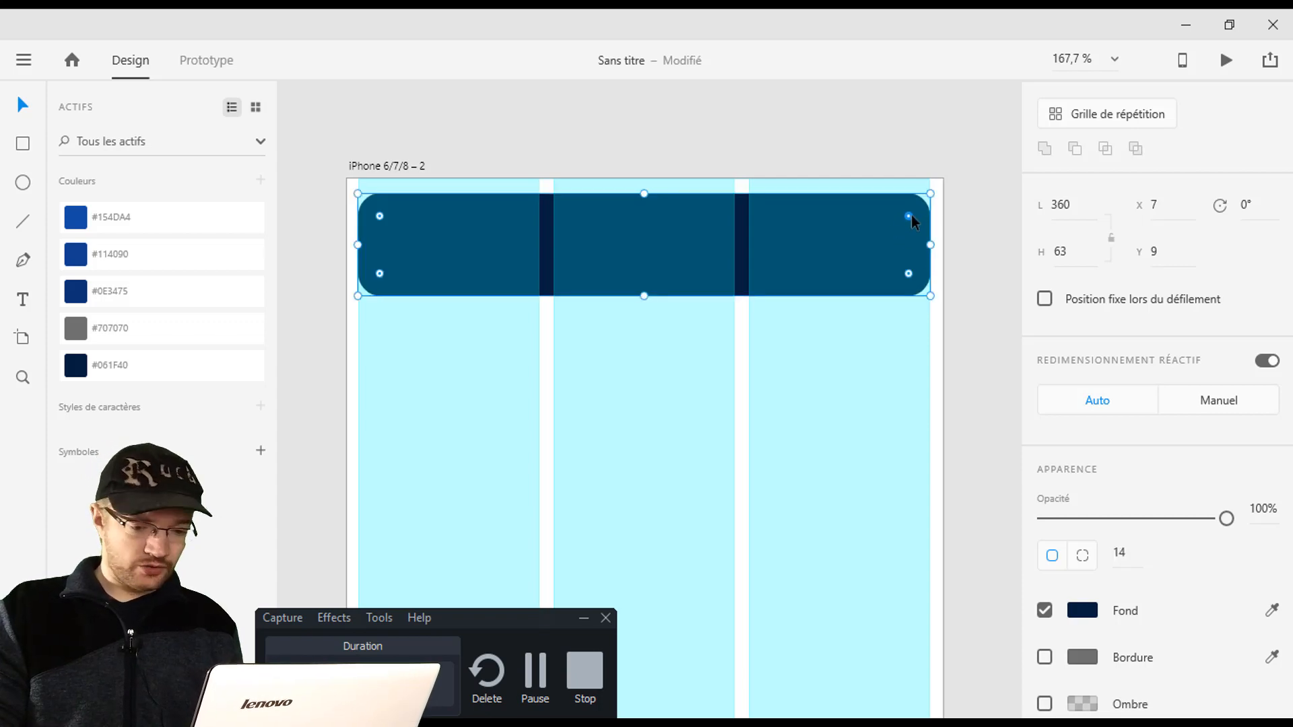
# Undo the corner rounding on the header rectangle.
pyautogui.hotkey('ctrl', 'z')
pyautogui.scroll(-1, 823, 293)
pyautogui.scroll(2, 823, 294)
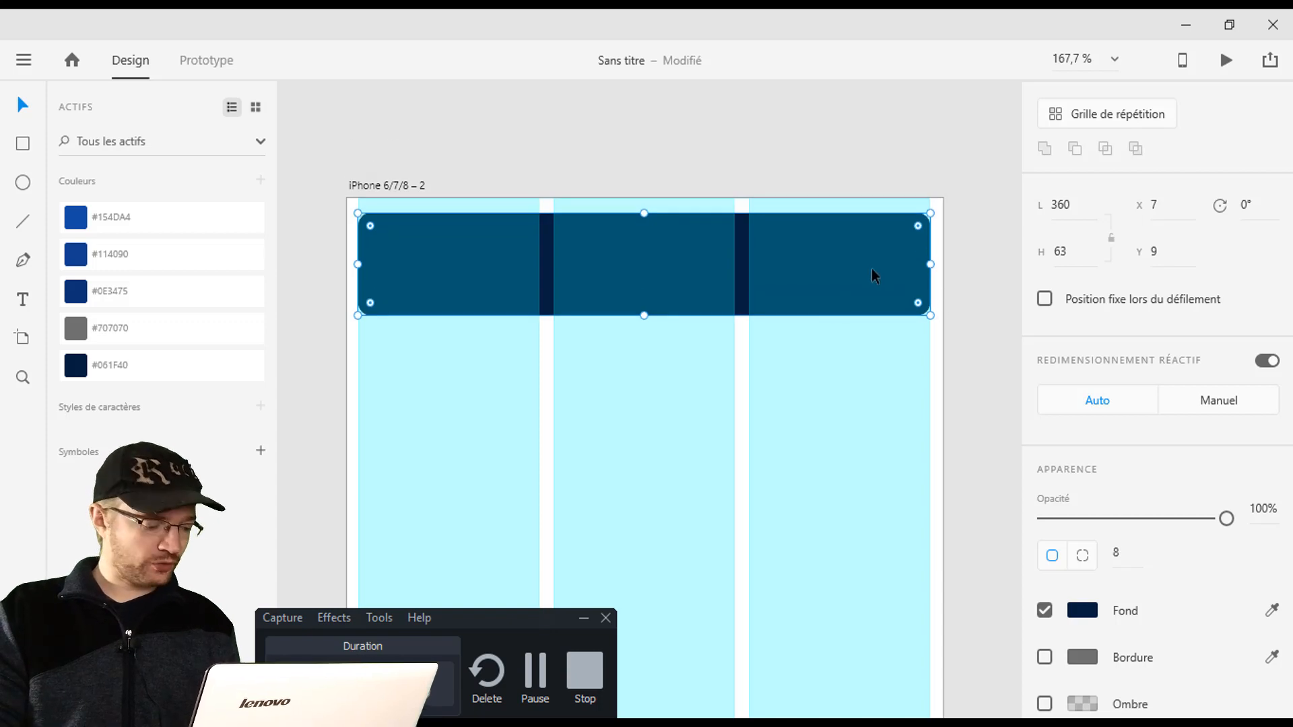
pyautogui.hotkey('ctrl', 'z')
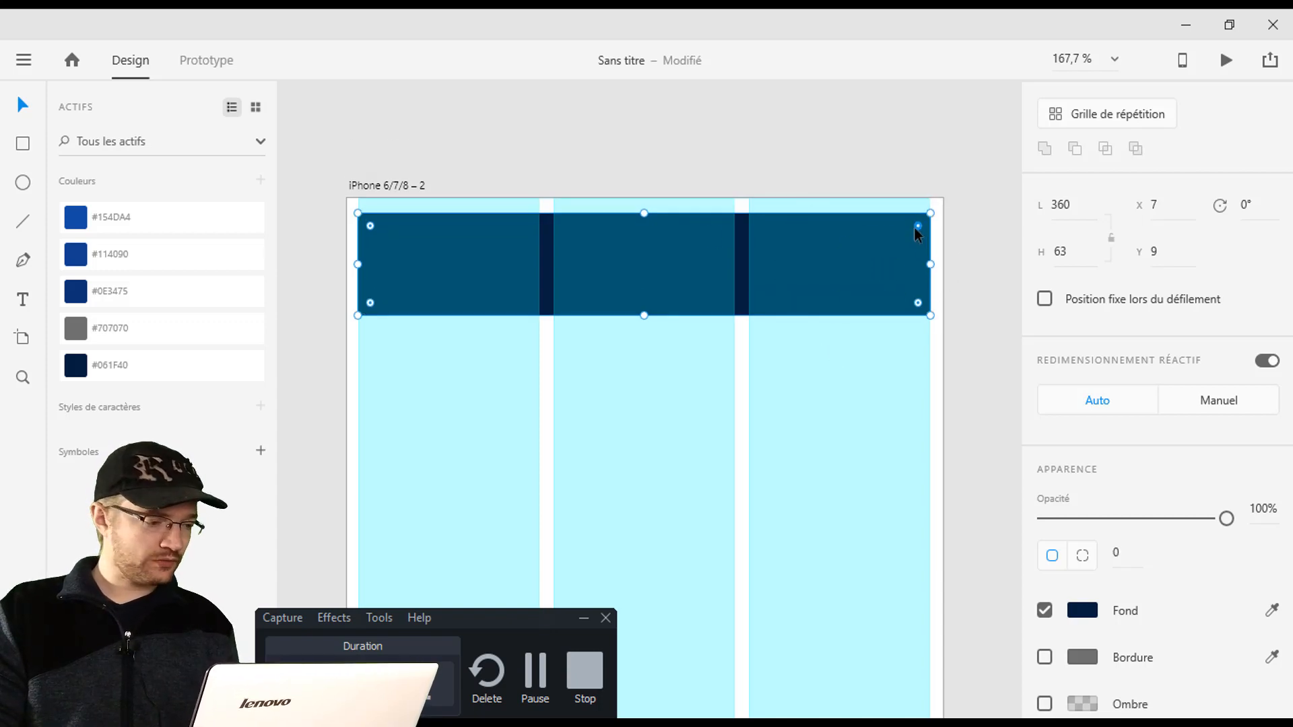
# Give the header rectangle a separate radius for each corner and set its two upper corners to 20.
pyautogui.click(900, 372)
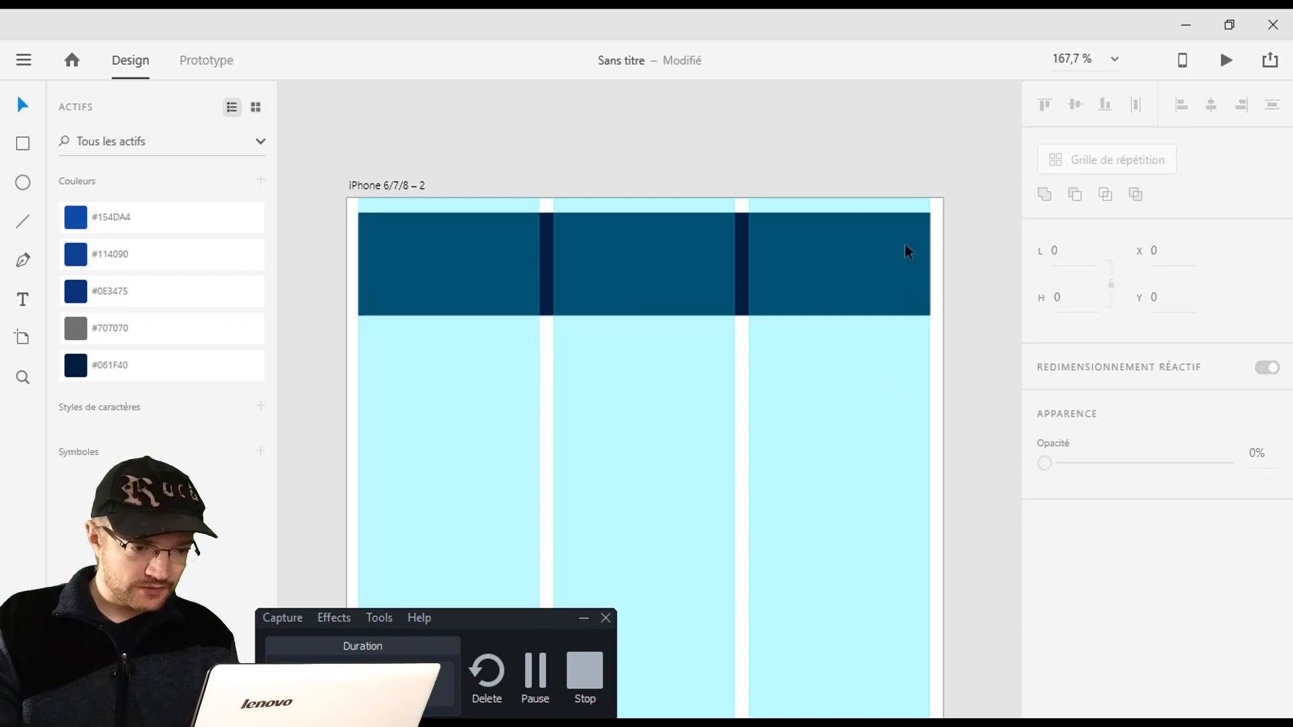
pyautogui.click(906, 246)
pyautogui.scroll(-2, 1259, 534)
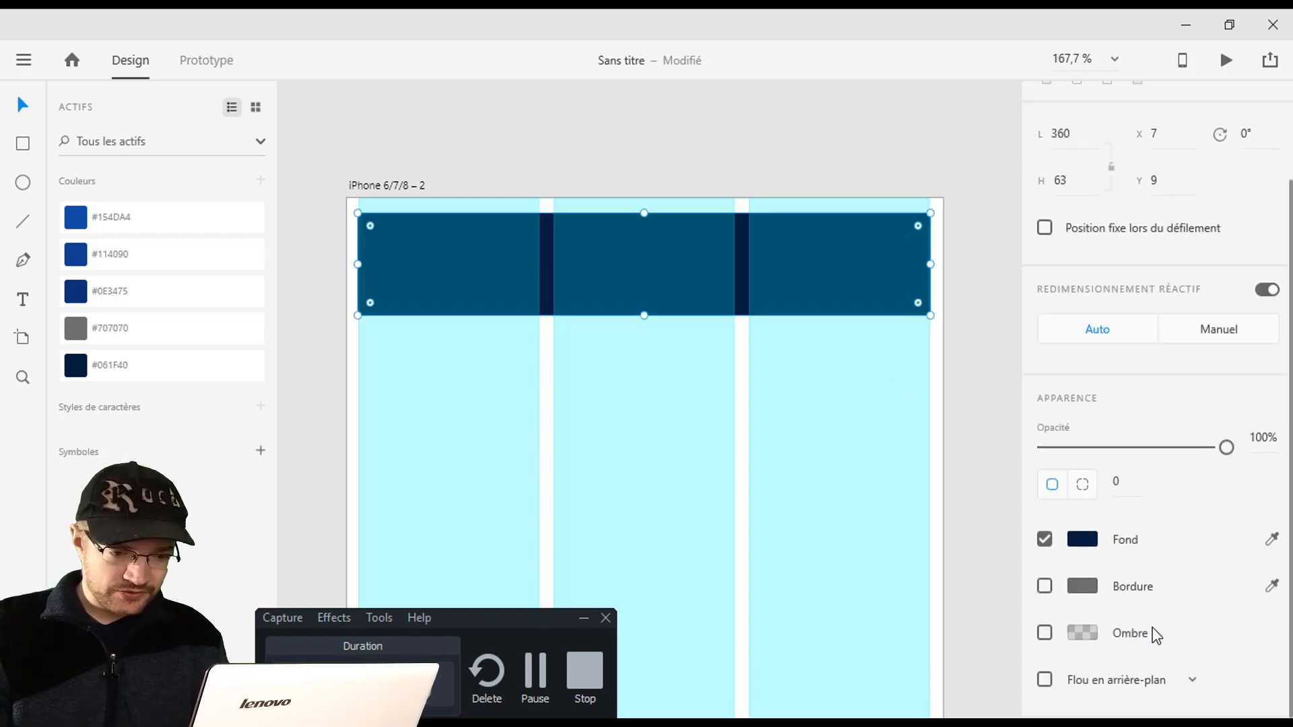
pyautogui.scroll(2, 1112, 443)
pyautogui.scroll(-2, 1111, 448)
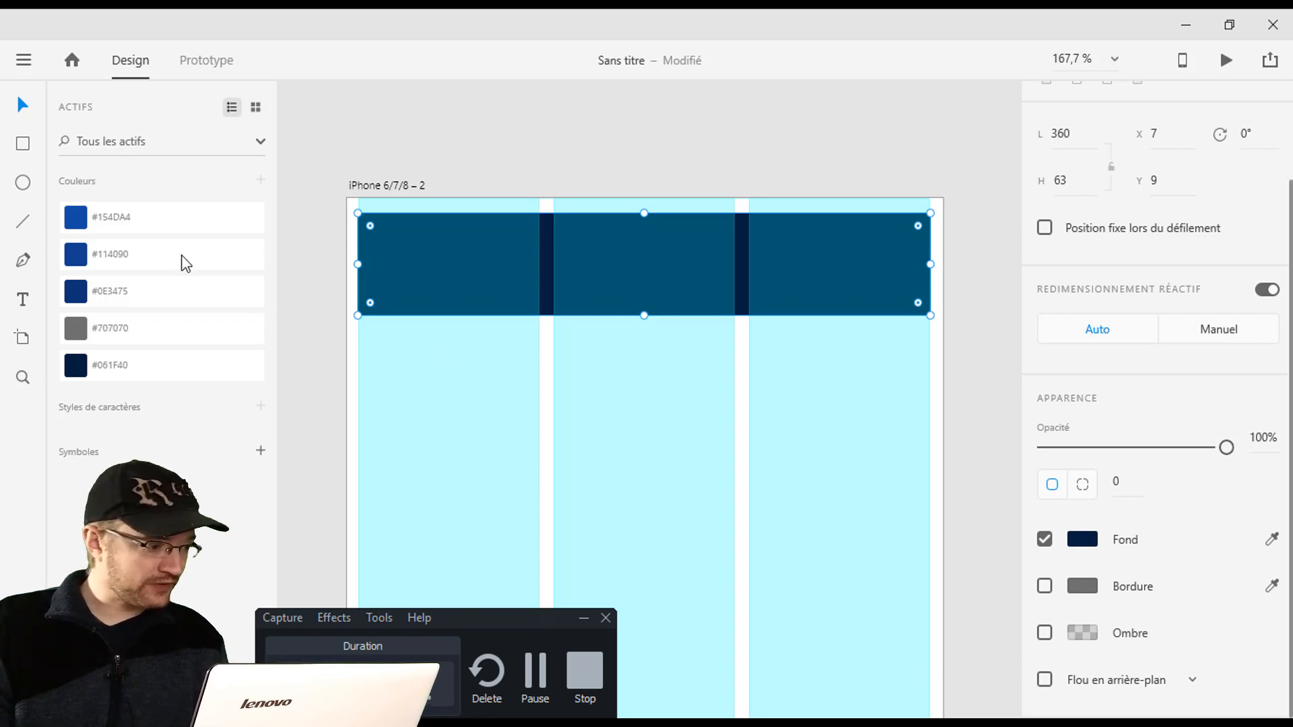
pyautogui.click(25, 145)
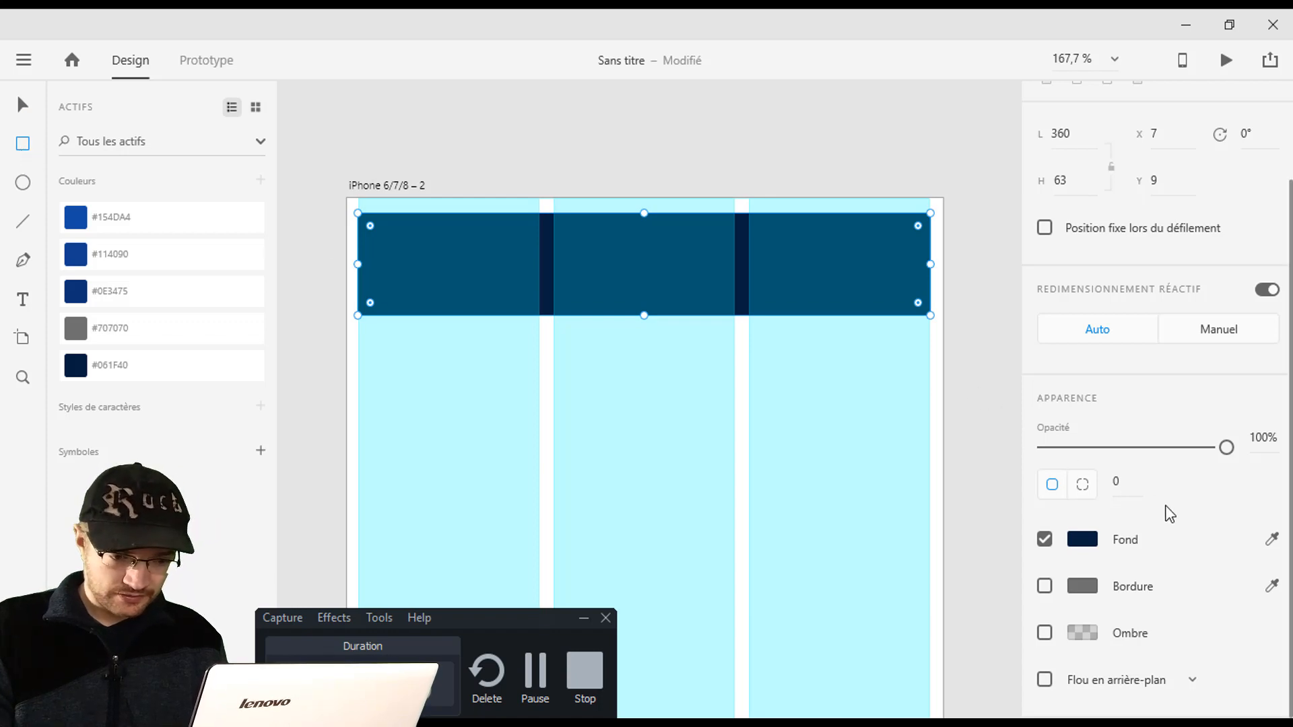
pyautogui.click(1086, 491)
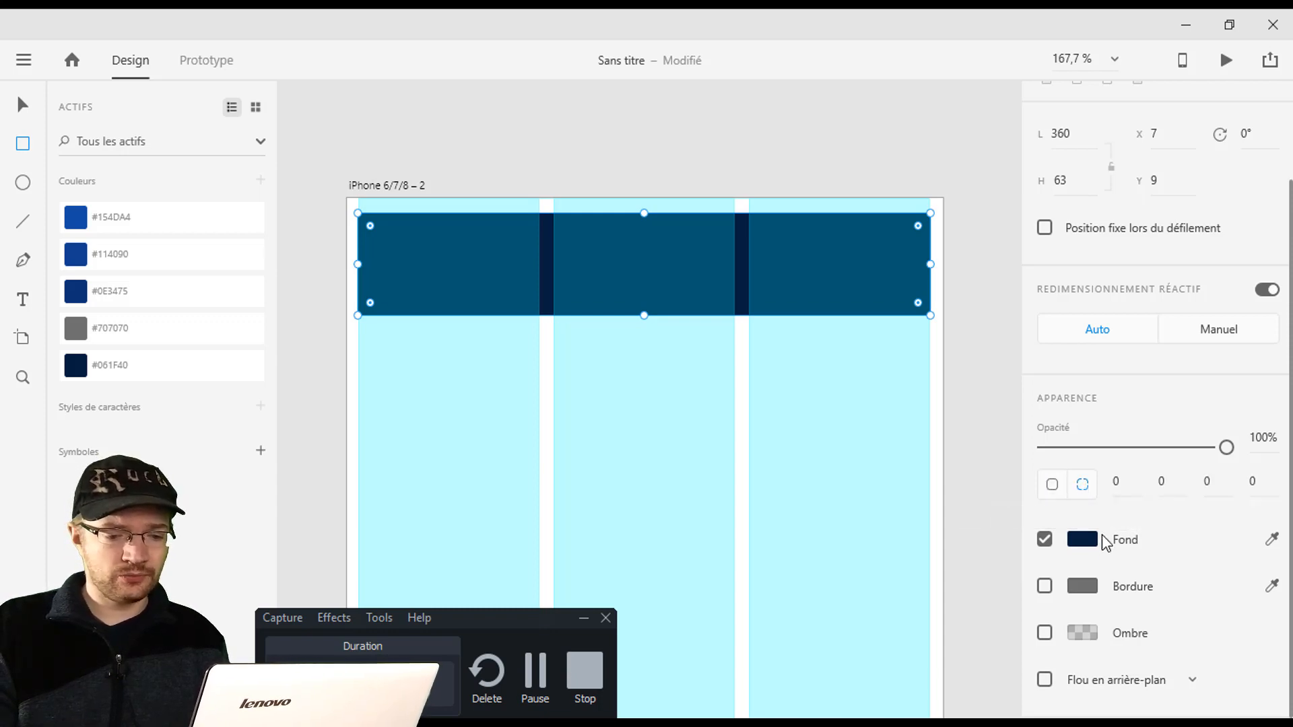
pyautogui.click(1121, 481)
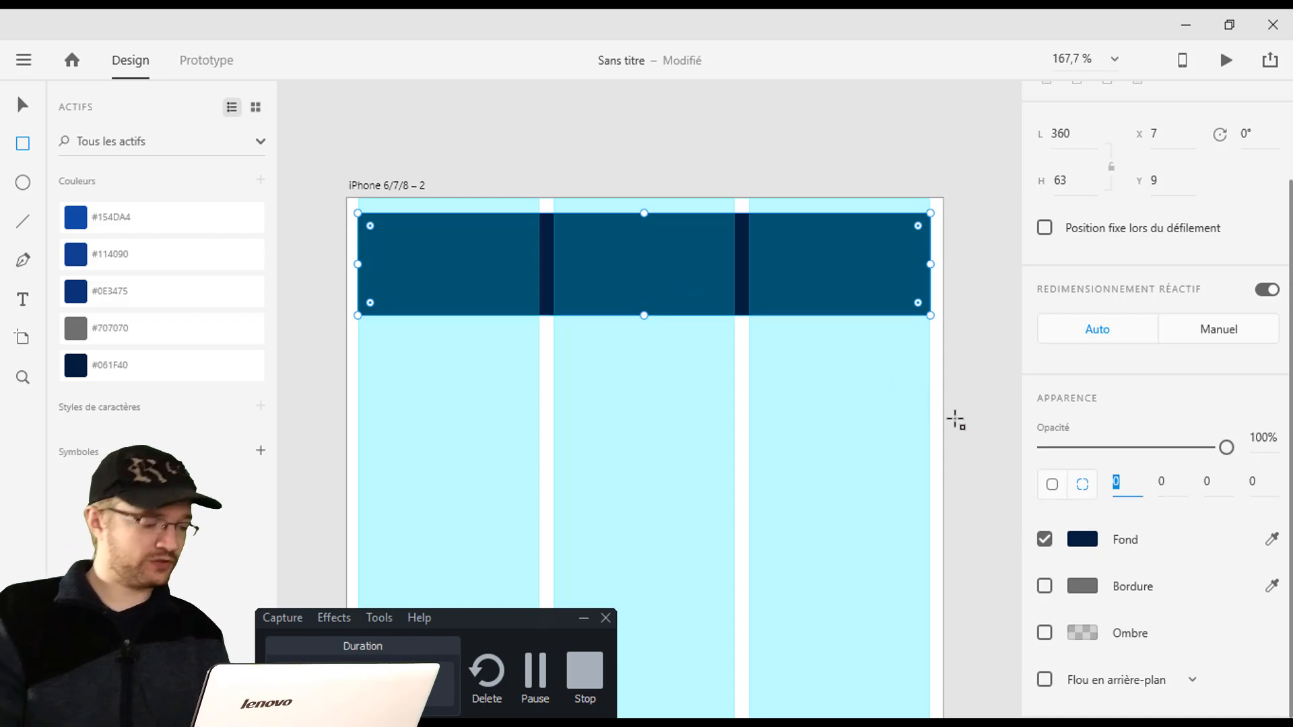
pyautogui.write('20')
pyautogui.press('Return')
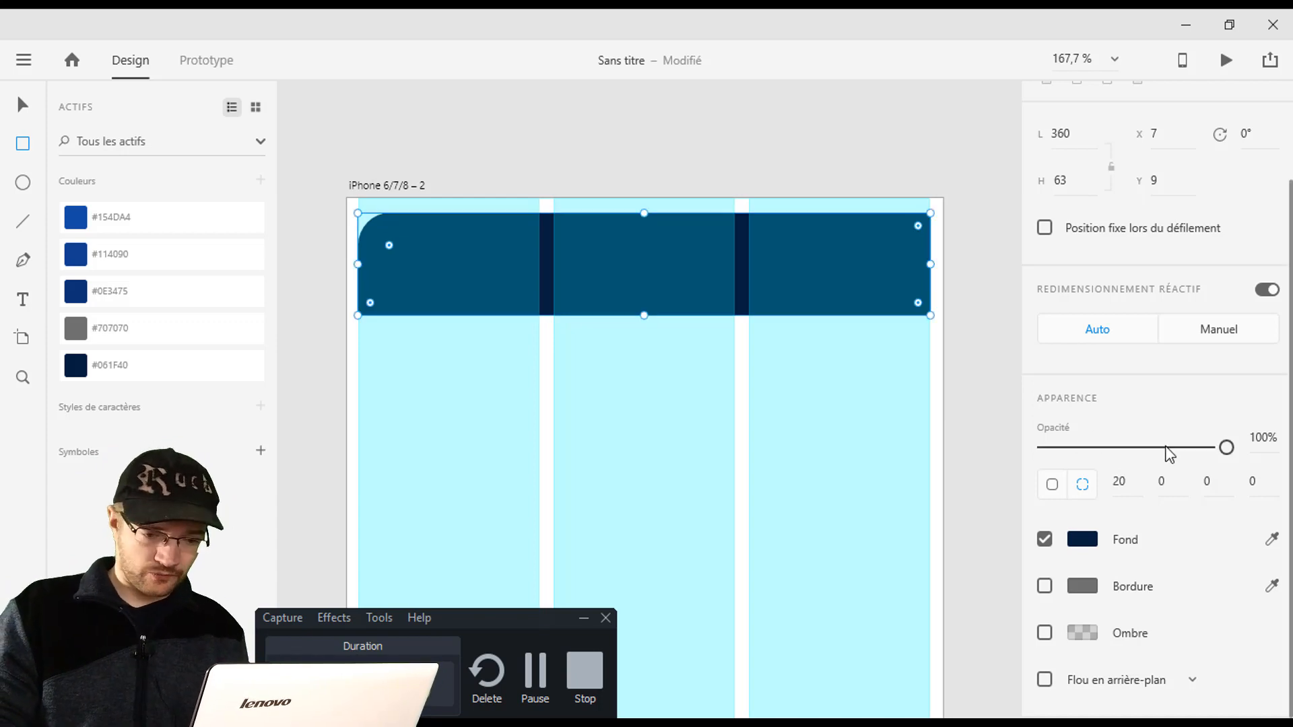
pyautogui.click(1170, 481)
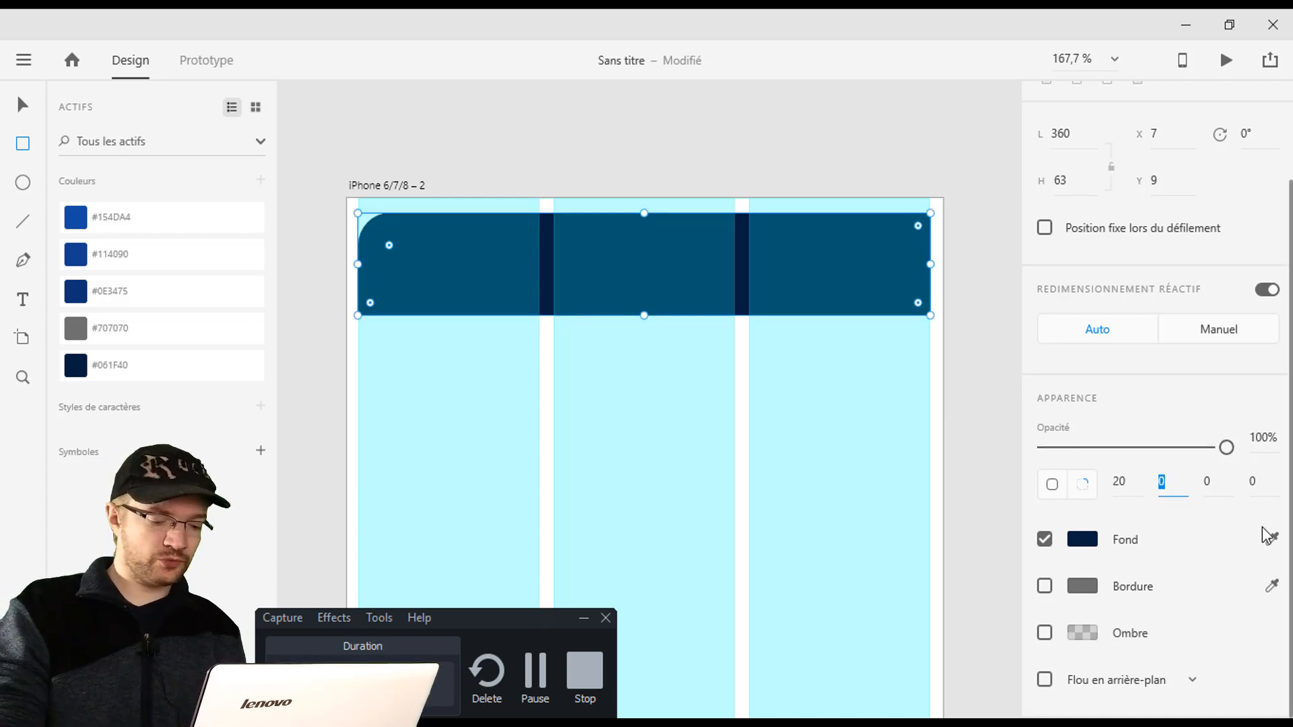
pyautogui.press('Return')
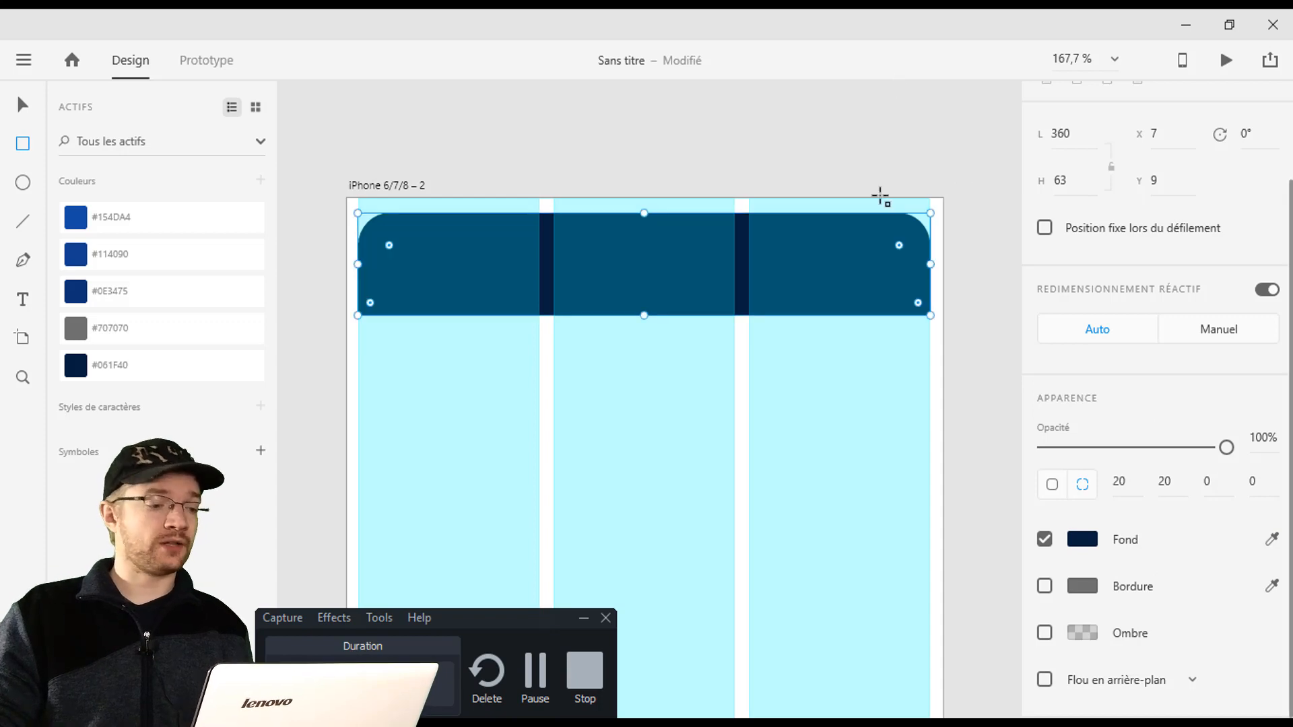
# Give the footer rectangle a separate radius for each corner and set its two lower corners to 20.
pyautogui.scroll(-3, 587, 371)
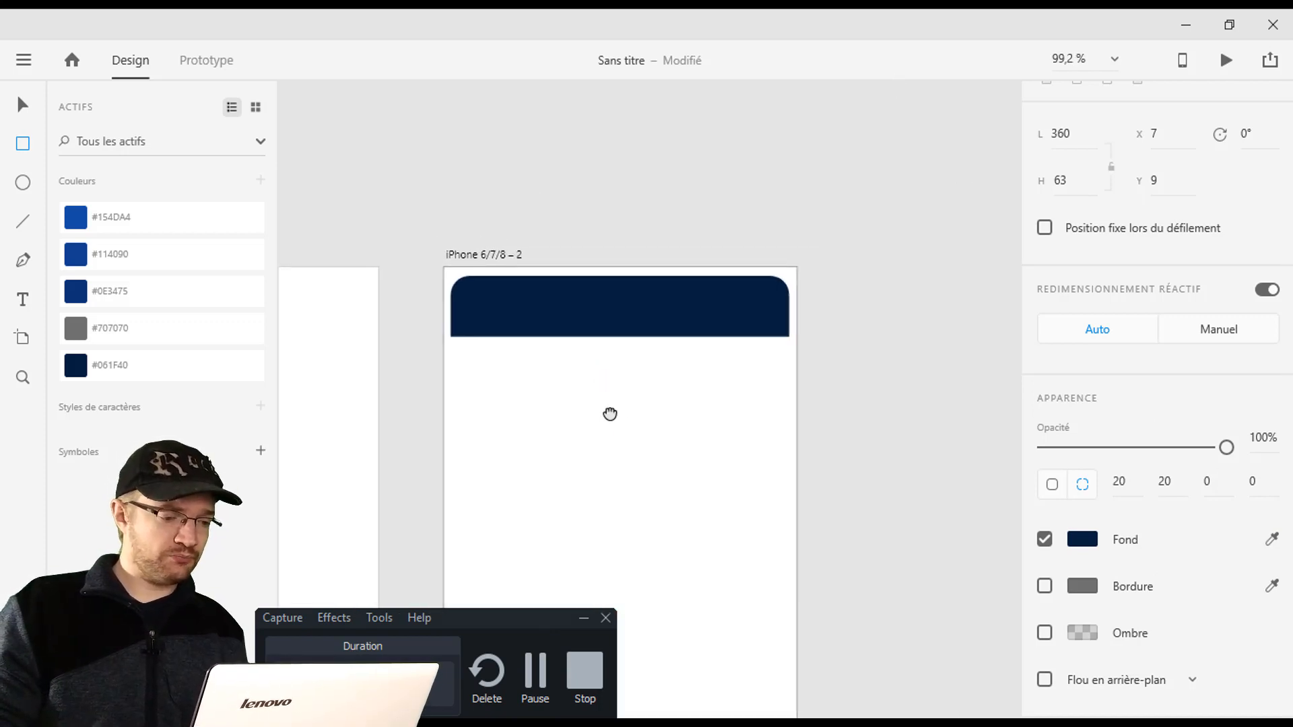
pyautogui.scroll(-5, 615, 202)
pyautogui.scroll(2, 592, 445)
pyautogui.scroll(2, 592, 446)
pyautogui.hotkey('ctrl', 'shift', "'")
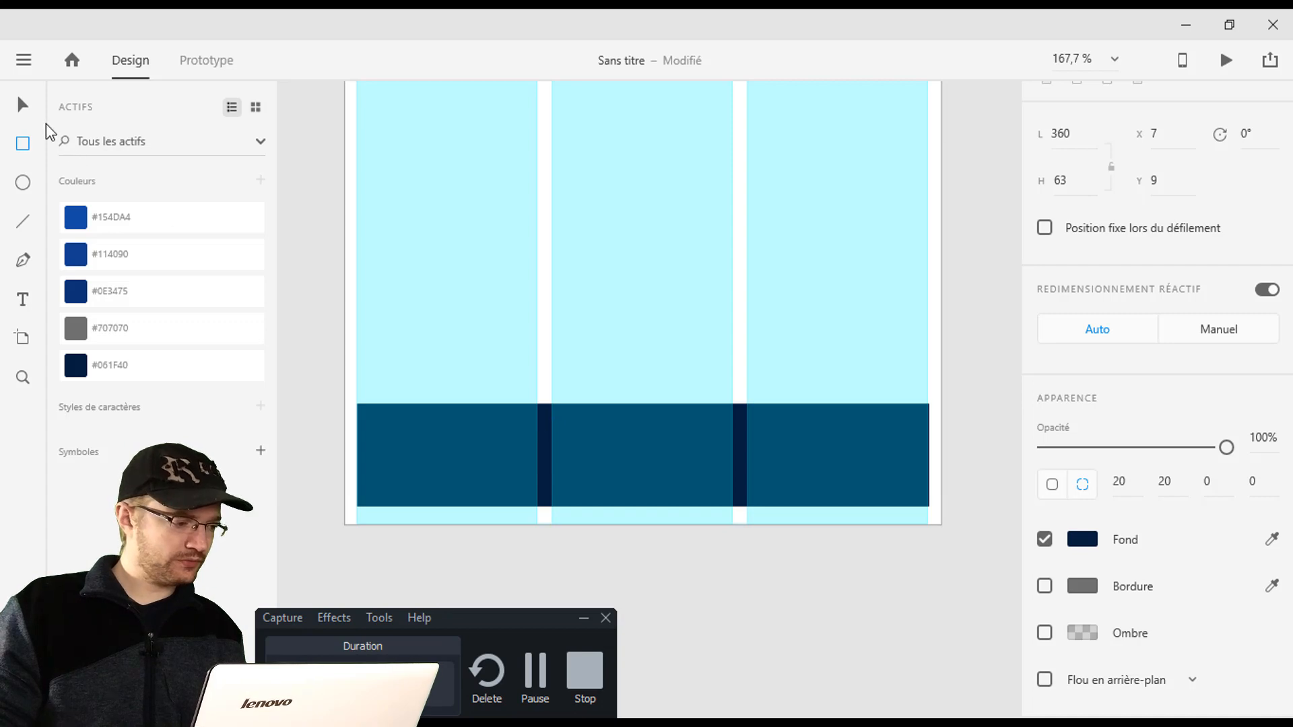
pyautogui.click(22, 105)
pyautogui.click(544, 445)
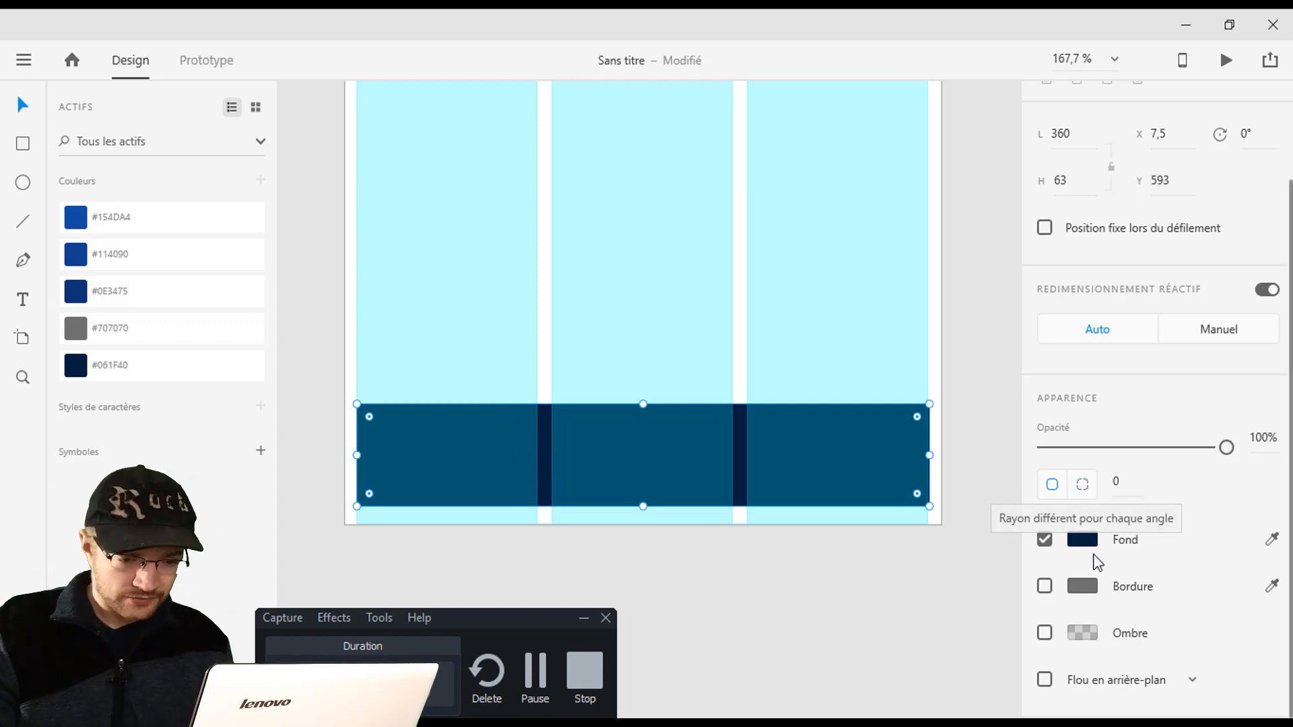
pyautogui.click(1082, 484)
pyautogui.click(1214, 483)
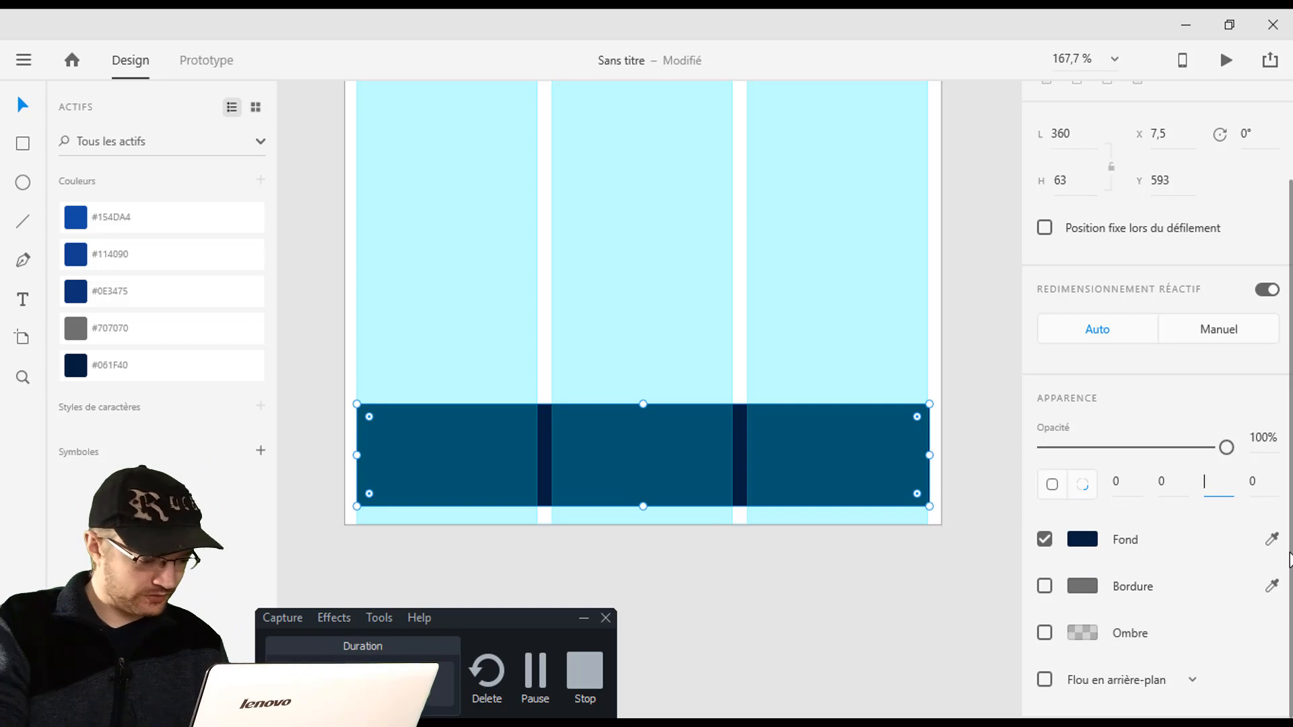
pyautogui.write('20')
pyautogui.press('Return')
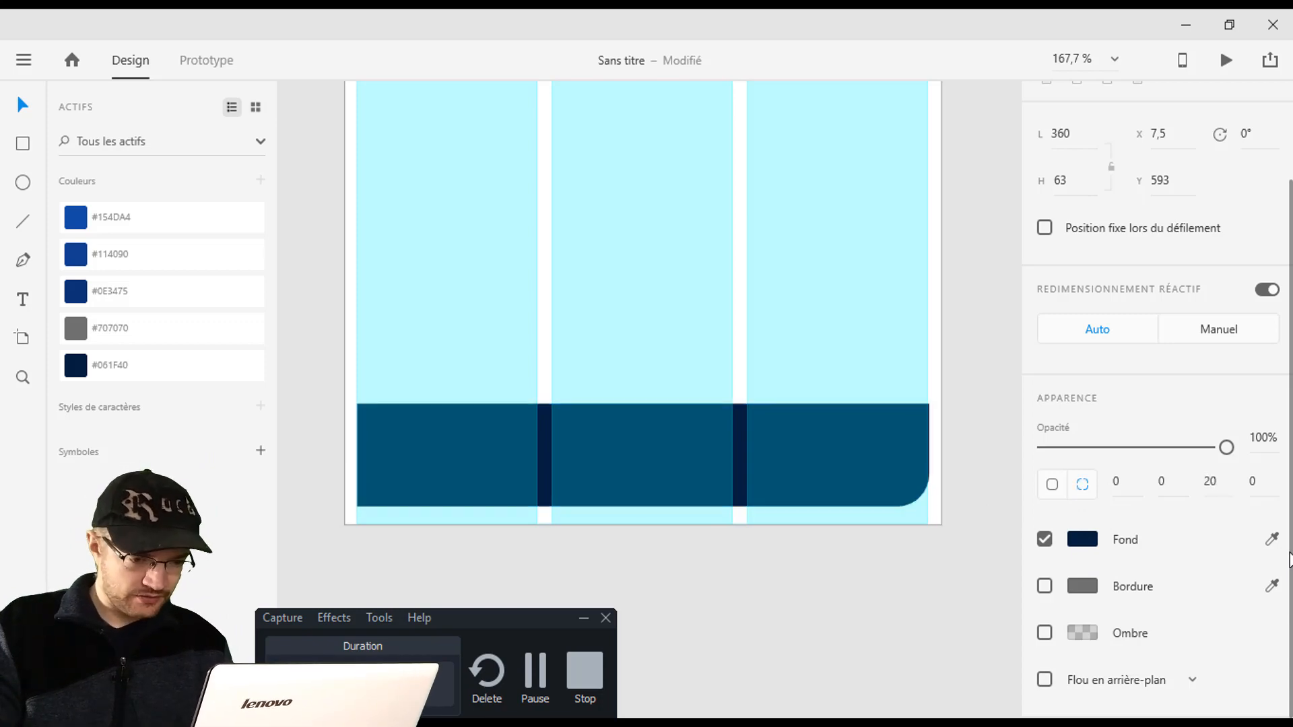
pyautogui.click(1253, 482)
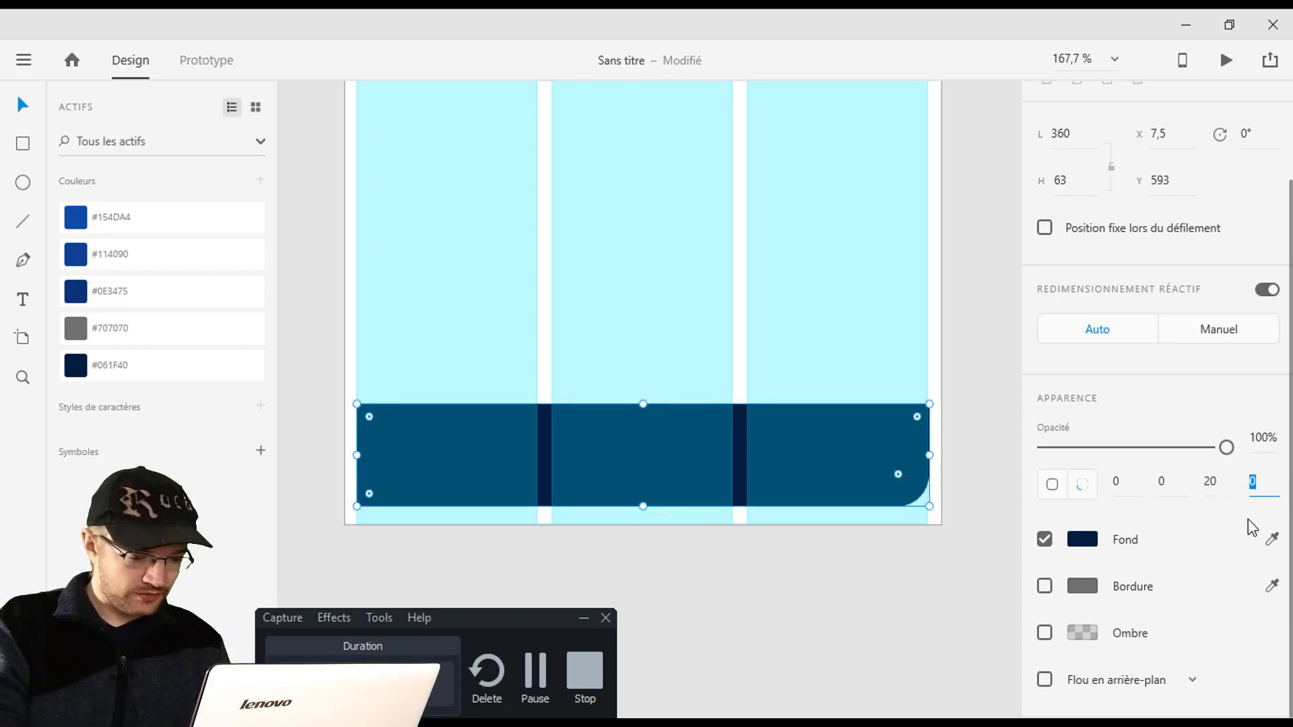
pyautogui.press('Return')
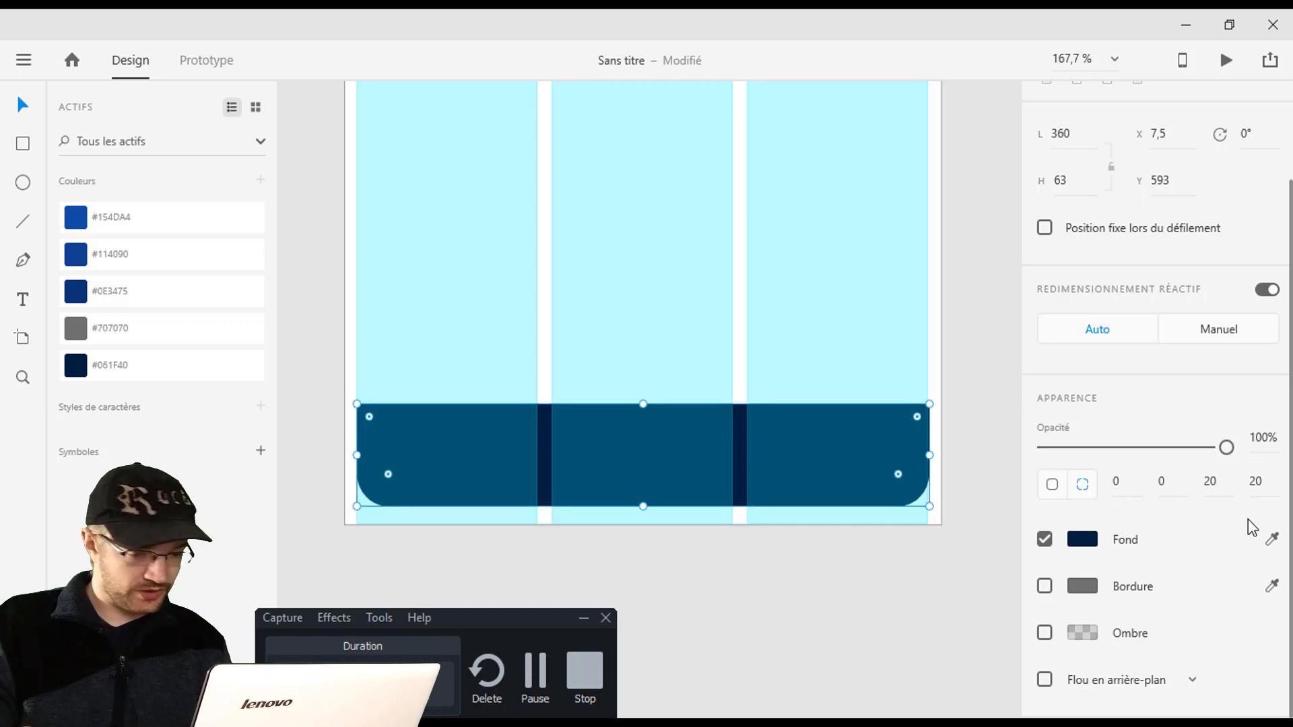
# Draw a rectangle about 114 by 106 in the first column just below the header, filled with saved color 061F40 and without a border.
pyautogui.scroll(-5, 756, 402)
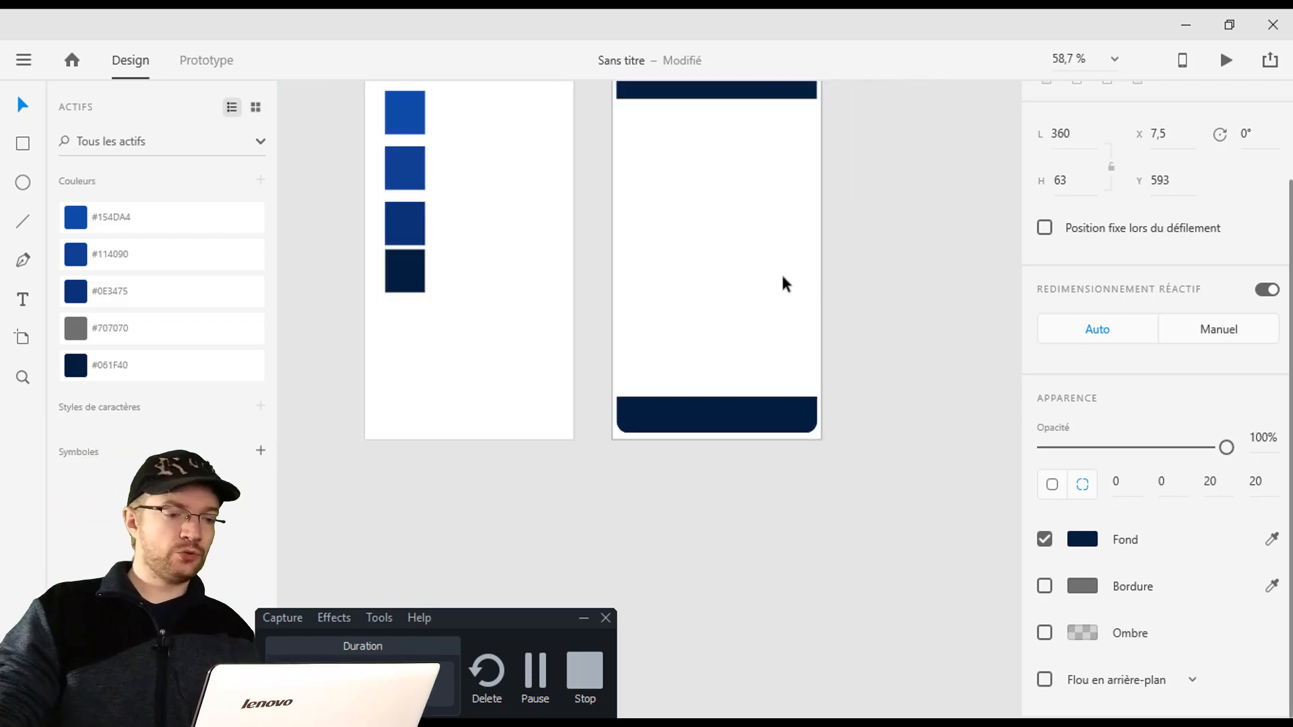
pyautogui.scroll(2, 748, 317)
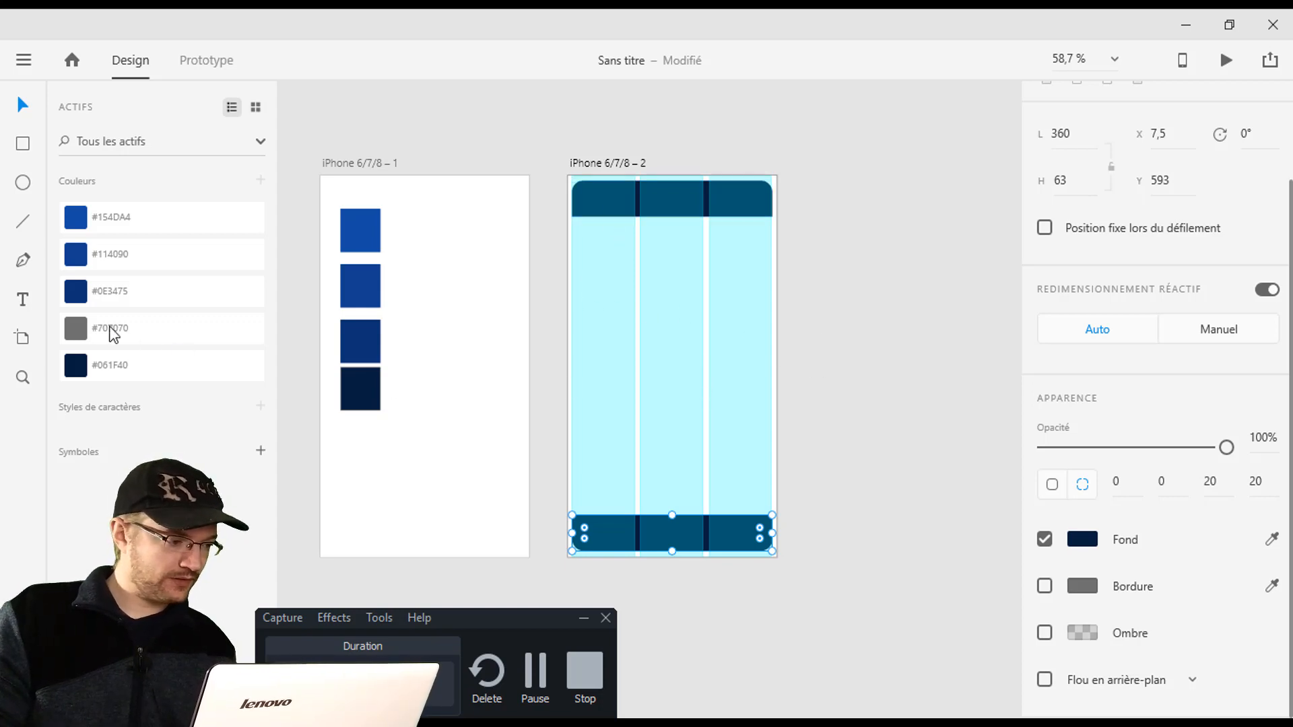
pyautogui.click(24, 145)
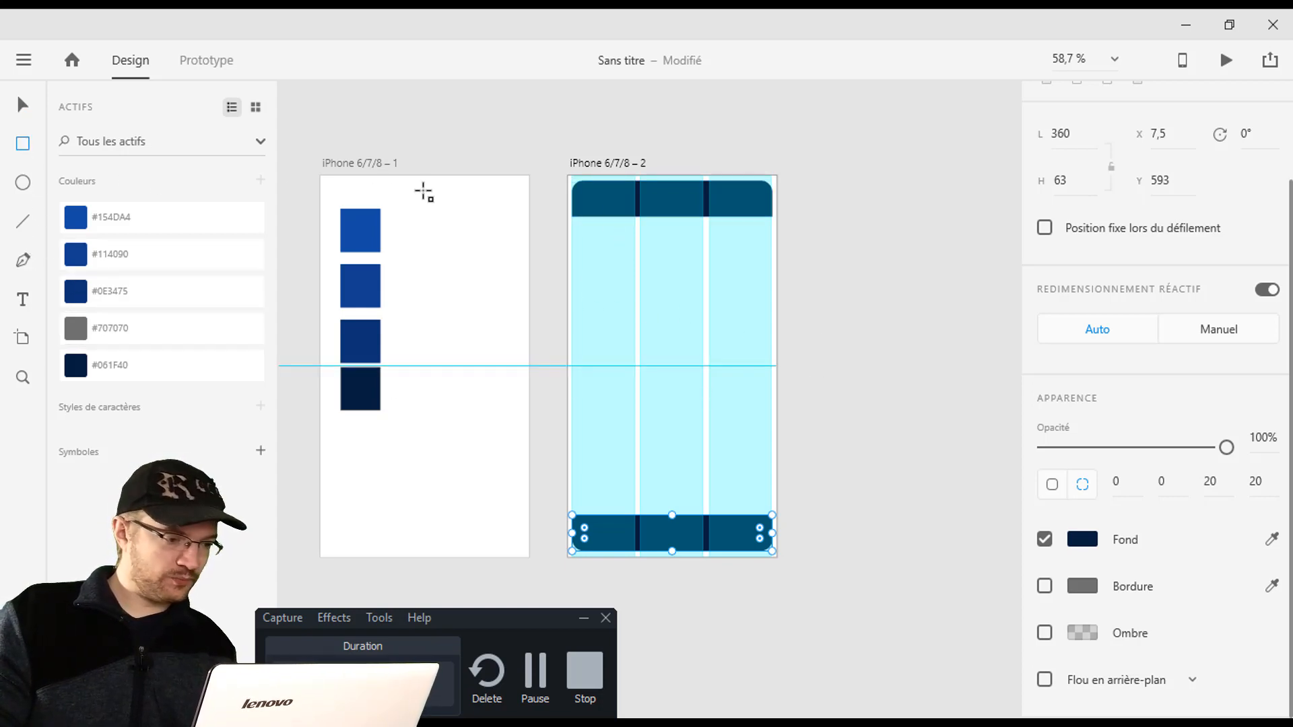
pyautogui.scroll(1, 646, 269)
pyautogui.scroll(5, 646, 280)
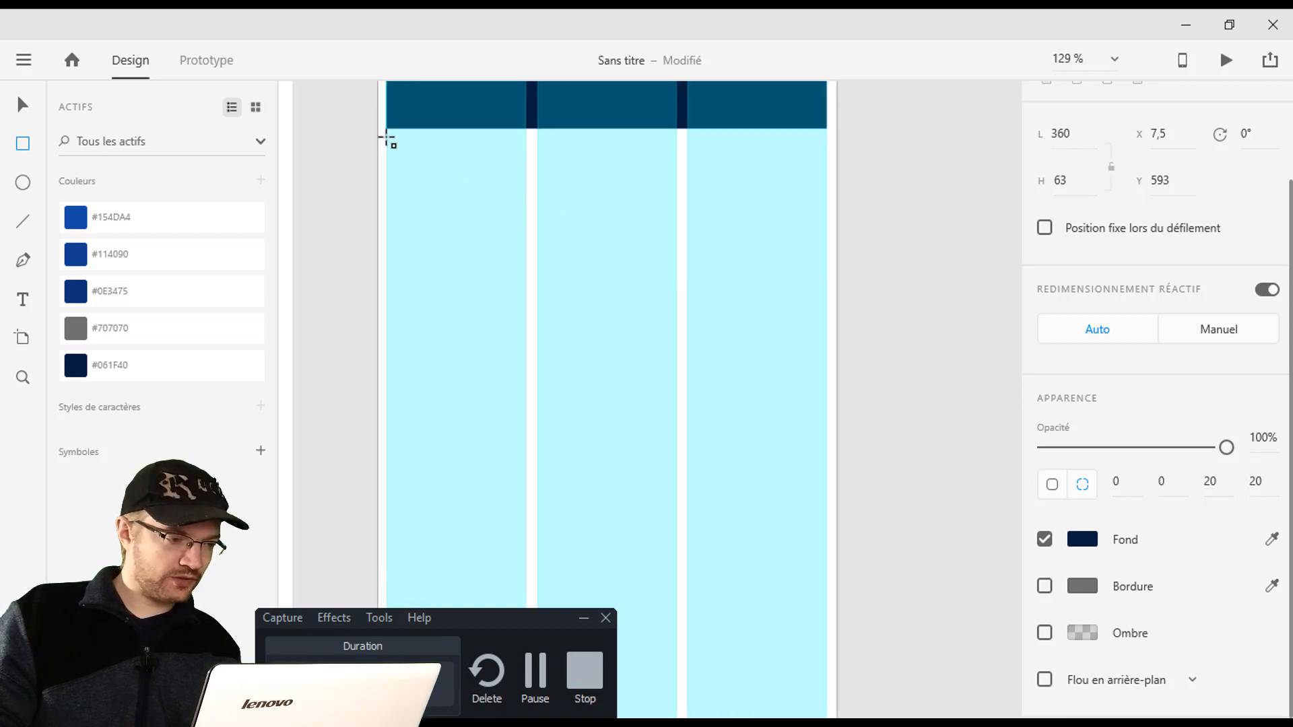
pyautogui.moveTo(388, 138)
pyautogui.mouseDown()
pyautogui.moveTo(532, 251)
pyautogui.moveTo(524, 270)
pyautogui.mouseUp()
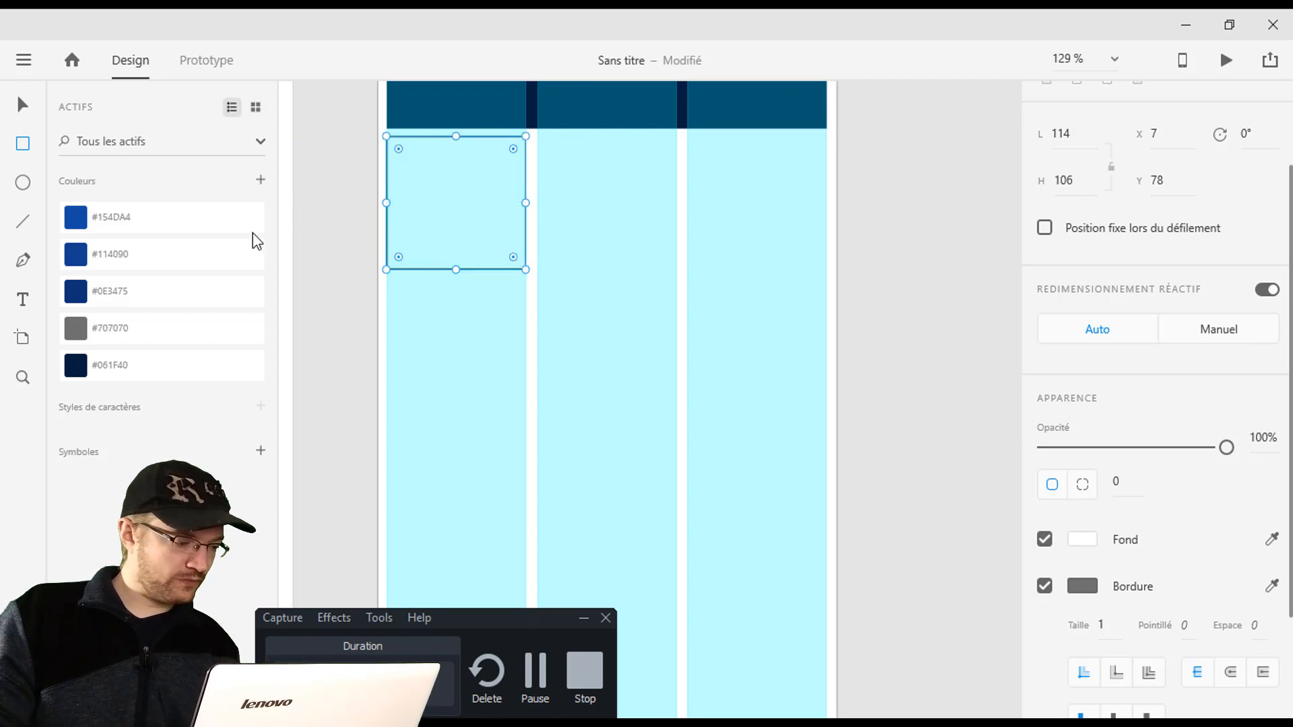
pyautogui.click(79, 367)
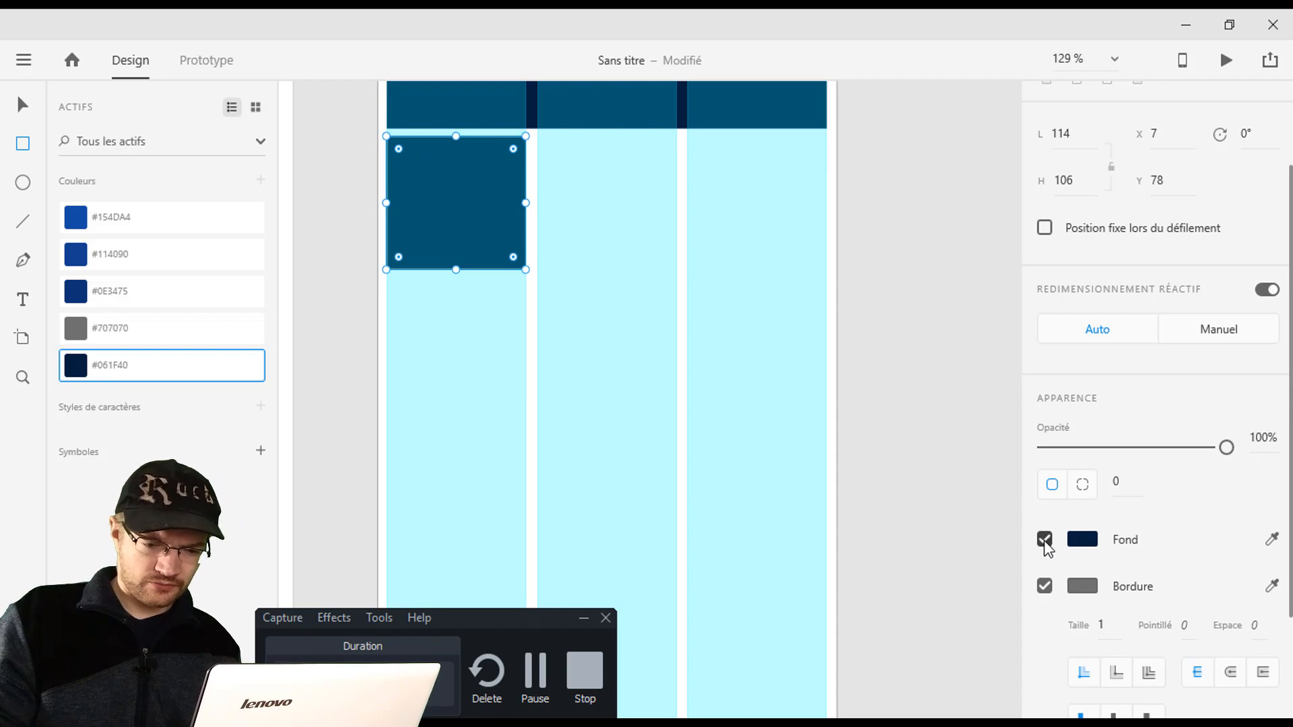
pyautogui.click(1045, 586)
# Move the new tile below the header to Y 79, keeping it in the first column.
pyautogui.scroll(3, 502, 296)
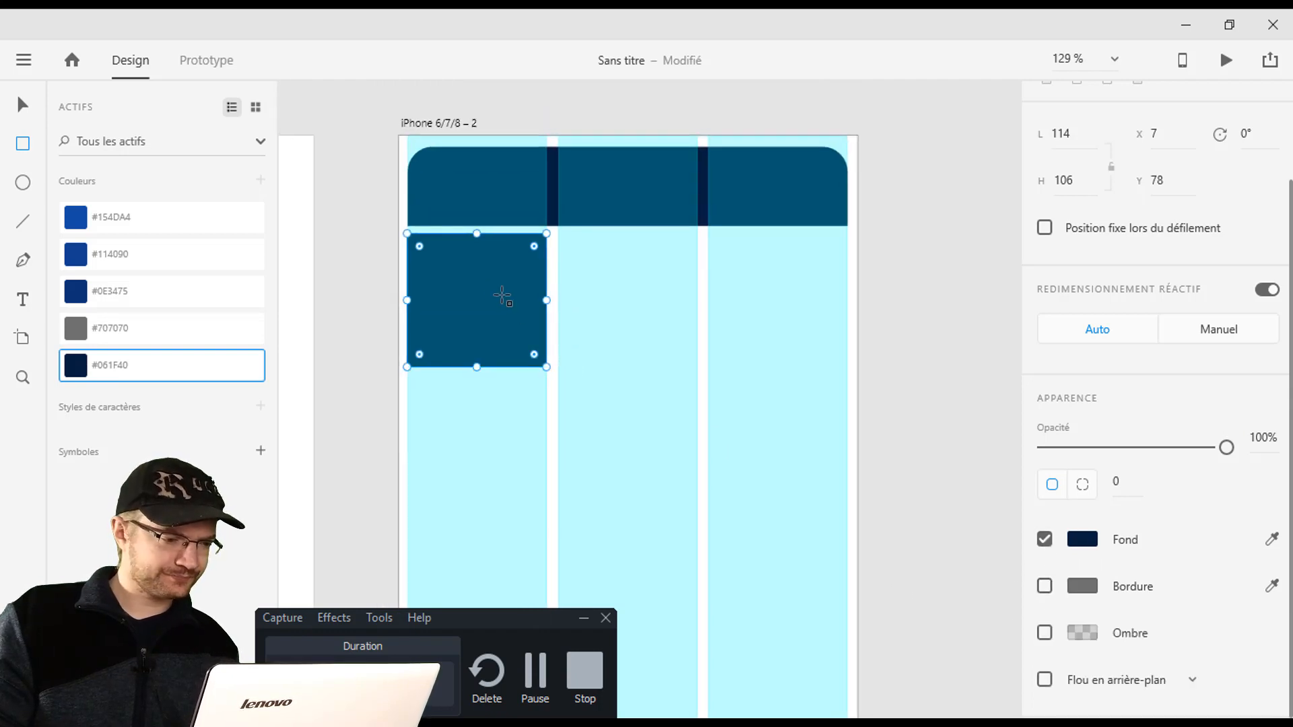
pyautogui.scroll(3, 484, 297)
pyautogui.moveTo(487, 310)
pyautogui.mouseDown()
pyautogui.moveTo(508, 337)
pyautogui.moveTo(483, 321)
pyautogui.moveTo(472, 254)
pyautogui.mouseUp()
pyautogui.hotkey('ctrl', 'z')
pyautogui.click(24, 105)
pyautogui.scroll(-3, 482, 316)
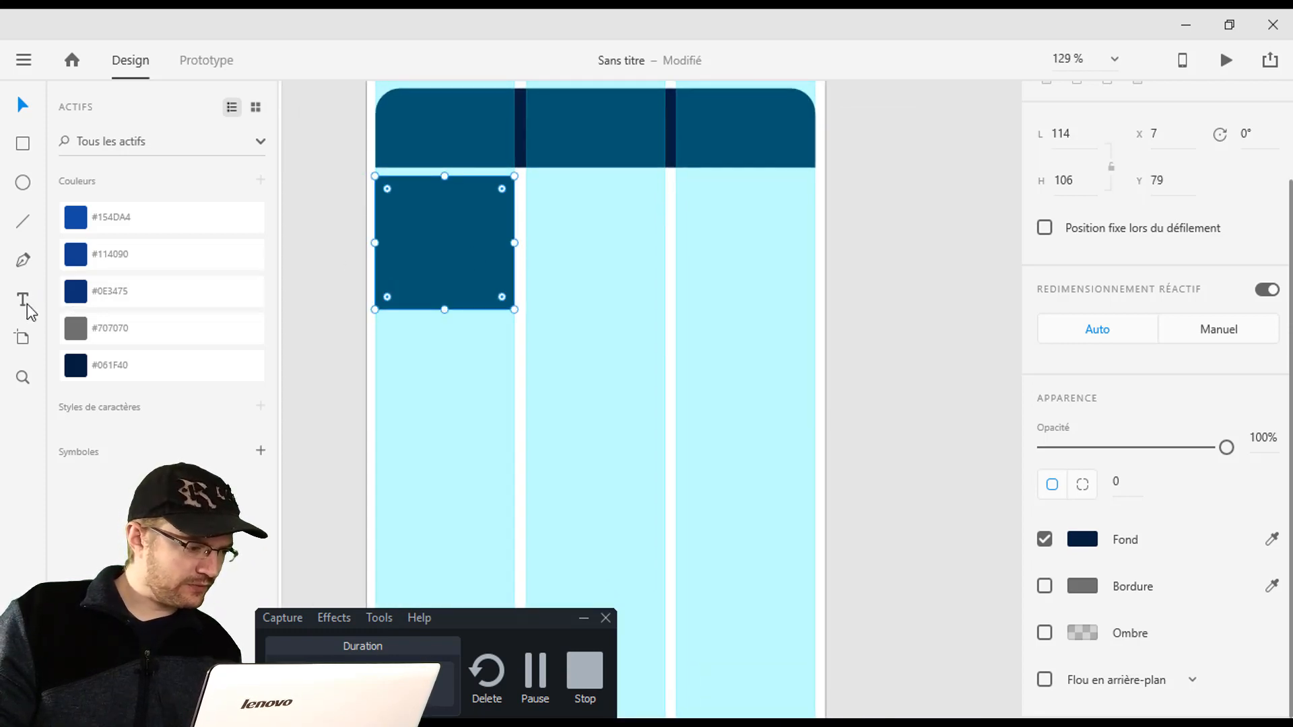
# Add a text area about 28 by 43 inside the tile, at about X 54, Y 122, containing the letter A.
pyautogui.scroll(5, 446, 259)
pyautogui.moveTo(394, 188); pyautogui.dragTo(469, 306)
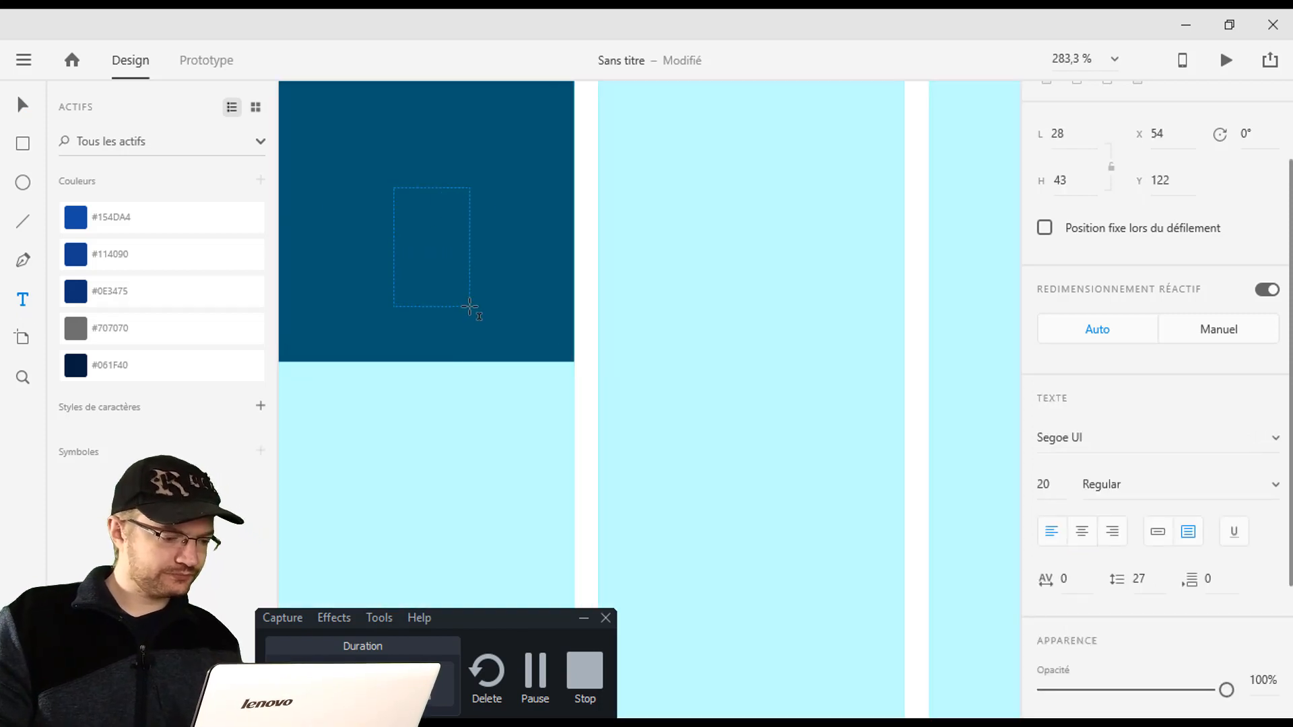
pyautogui.write('A')
pyautogui.press('Escape')
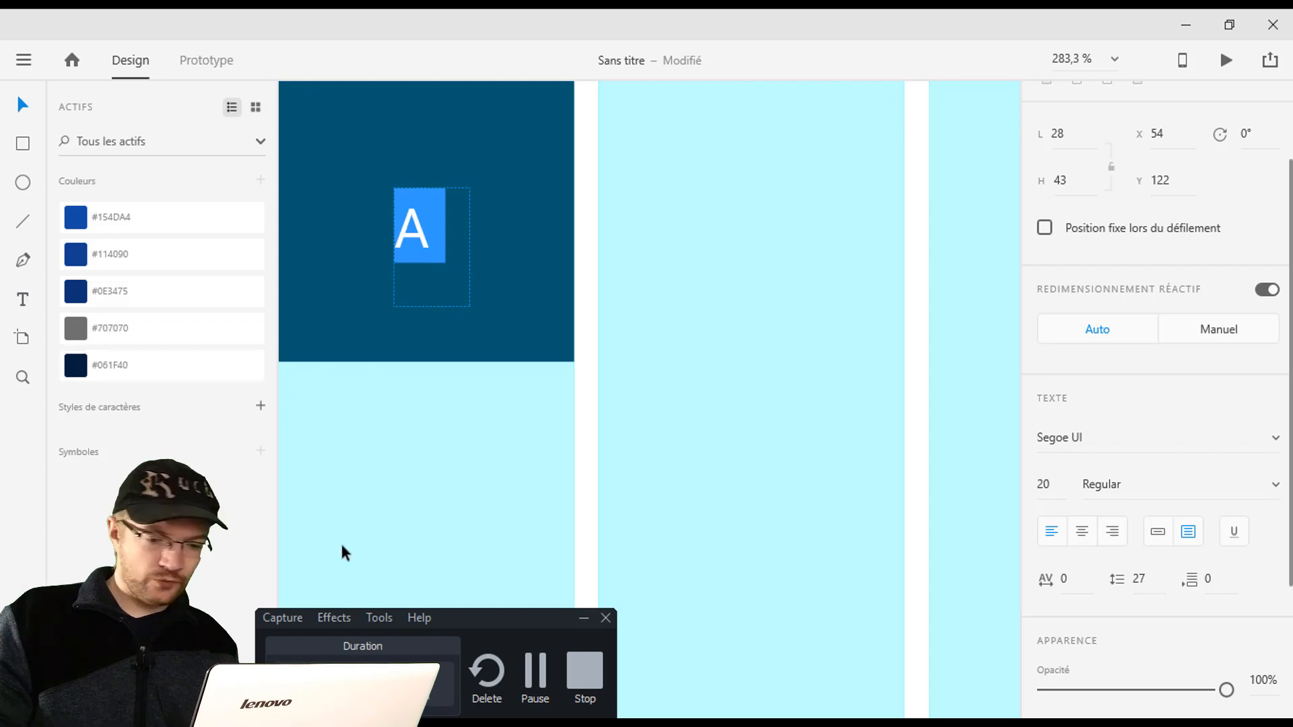
# Change the fill of the letter A to white, #FFFFFF.
pyautogui.scroll(-3, 1140, 529)
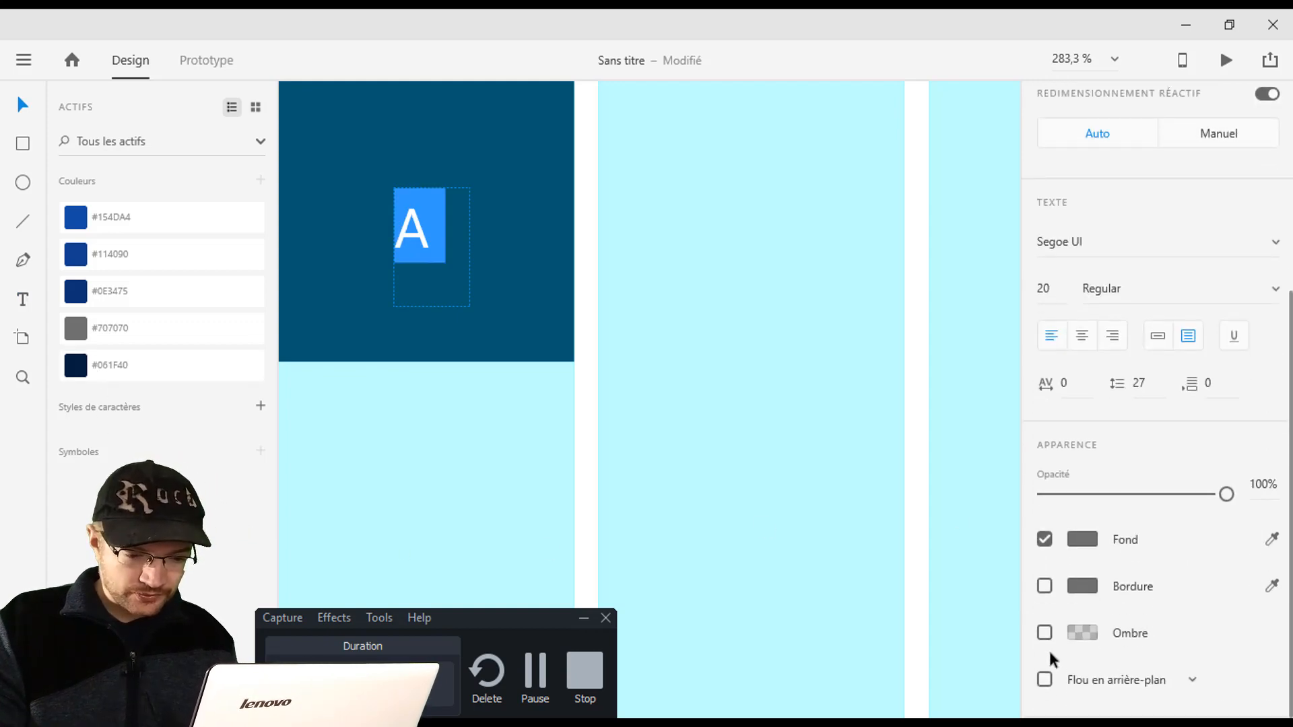
pyautogui.press('Escape')
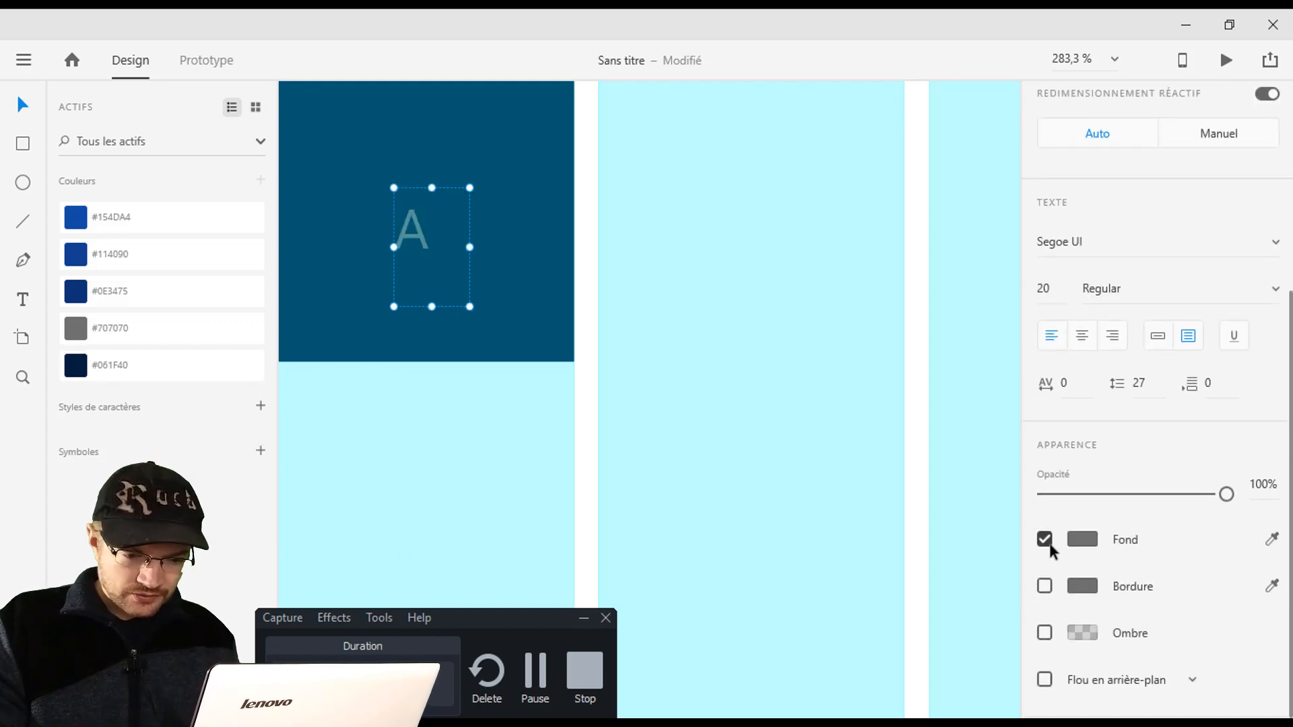
pyautogui.click(1083, 539)
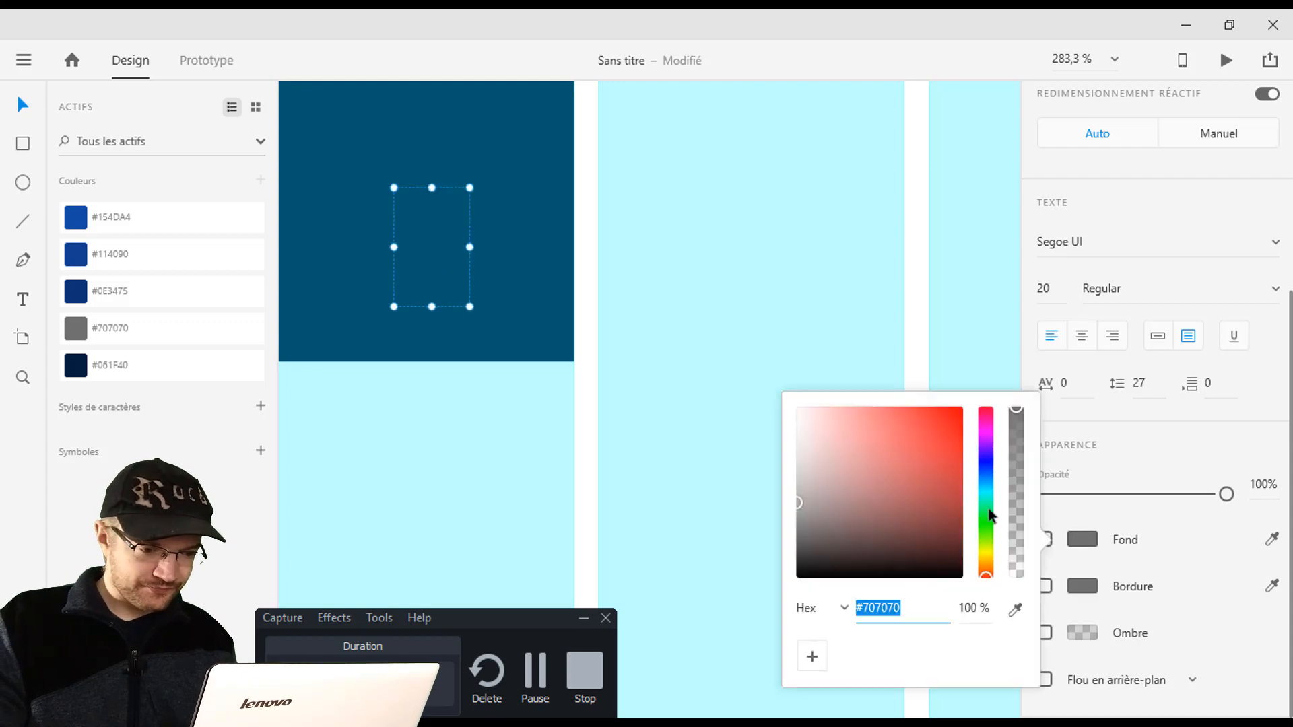
pyautogui.click(345, 218)
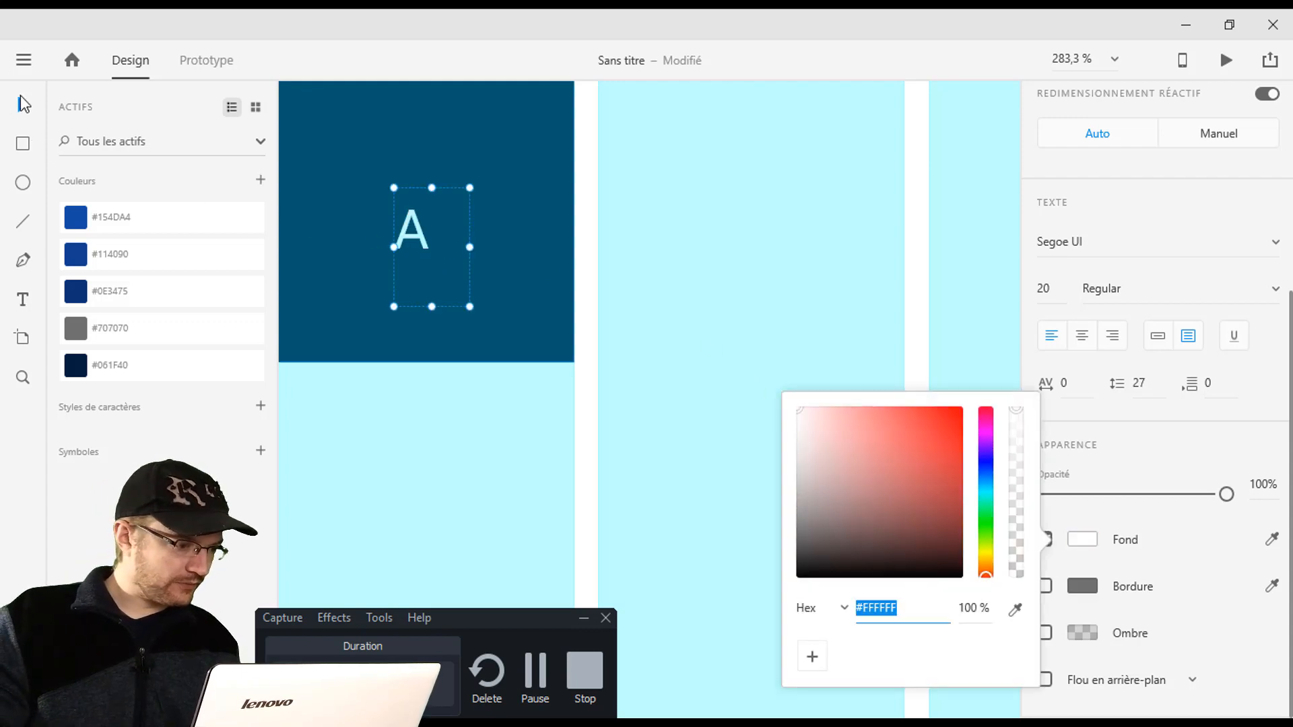
# Set the letter A's line spacing to 28 and its font size to 39.
pyautogui.doubleClick(429, 241)
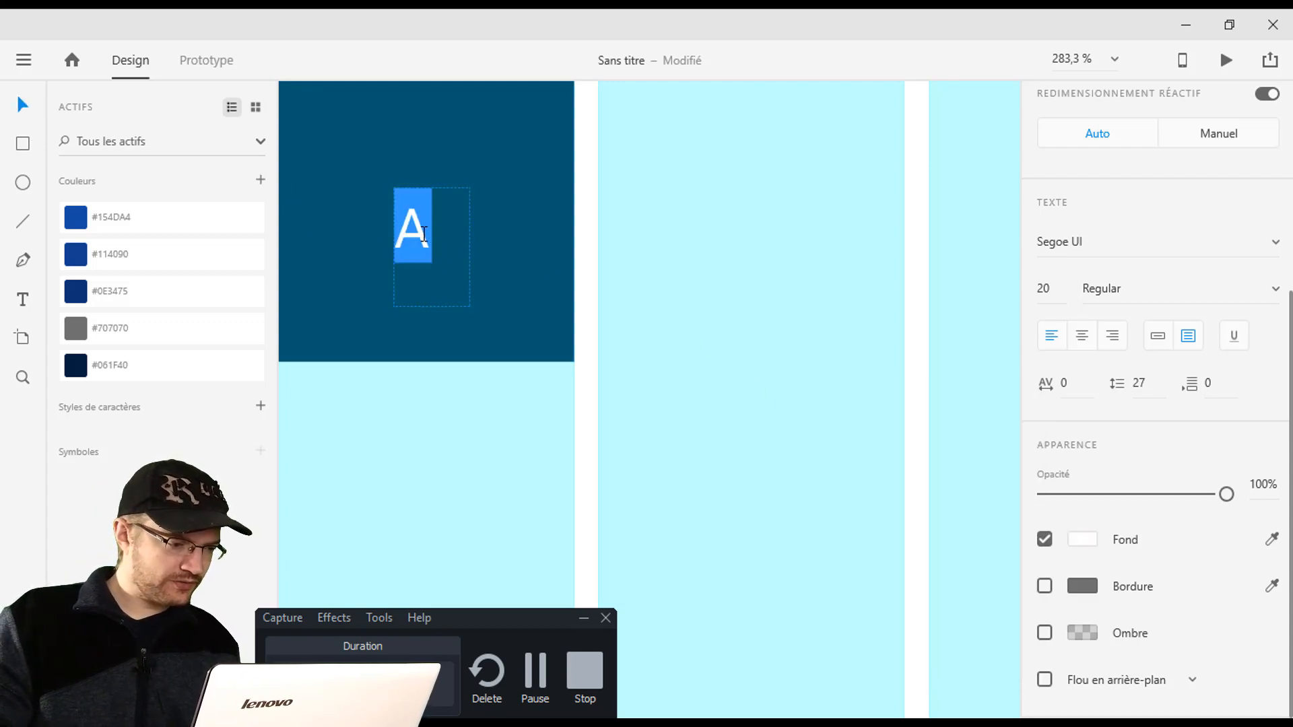
pyautogui.moveTo(425, 233); pyautogui.dragTo(383, 225)
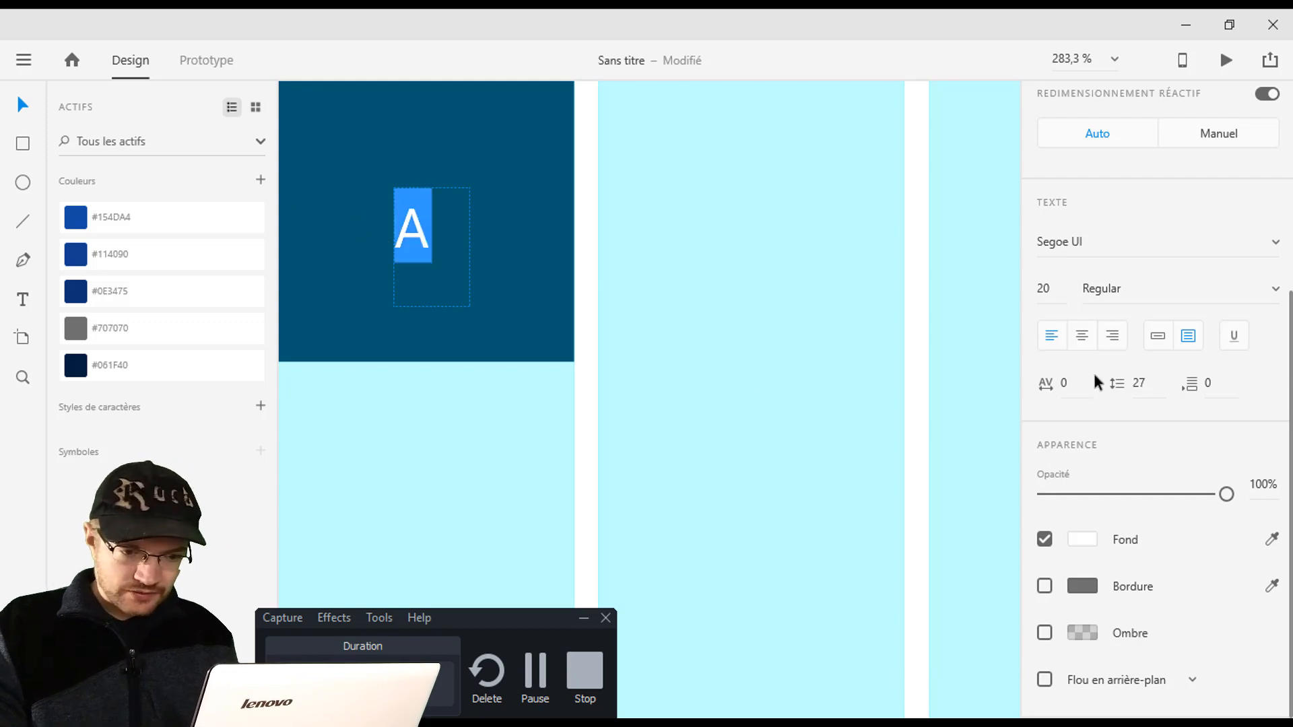
pyautogui.click(1138, 383)
pyautogui.write('32')
pyautogui.press('Return')
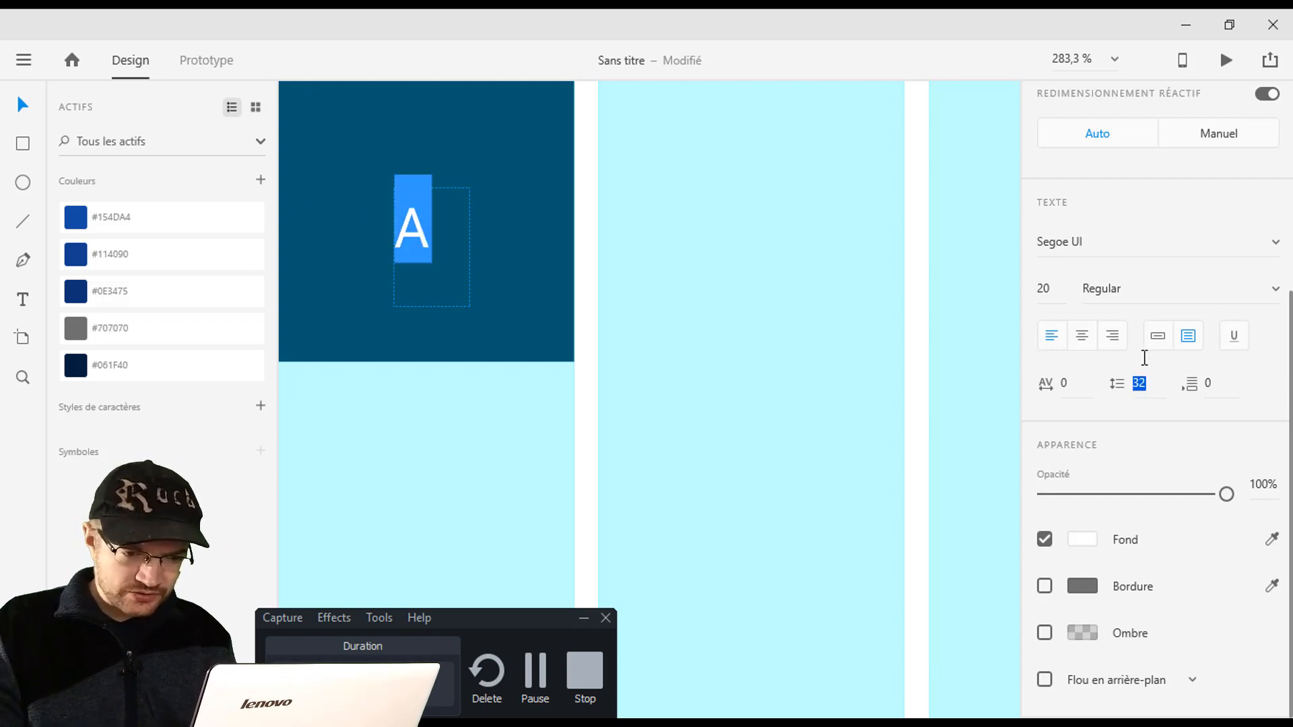
pyautogui.write('28')
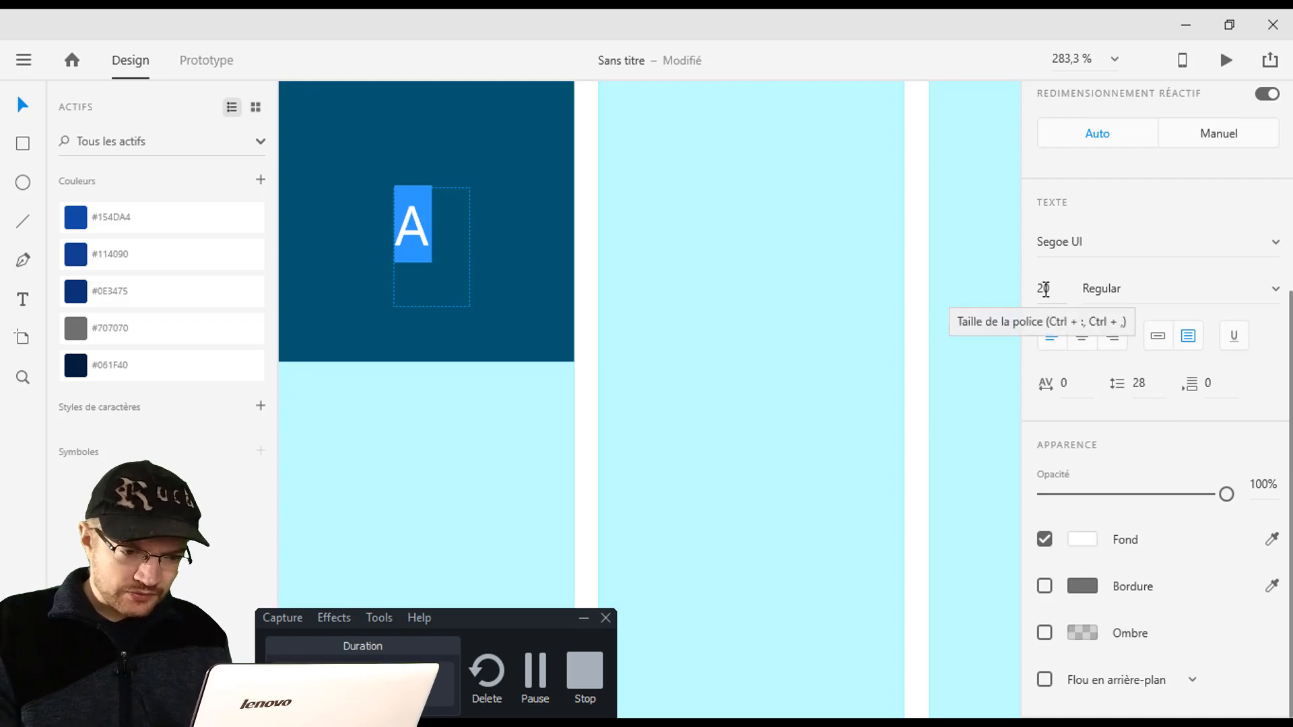
pyautogui.moveTo(1046, 290); pyautogui.dragTo(1059, 189)
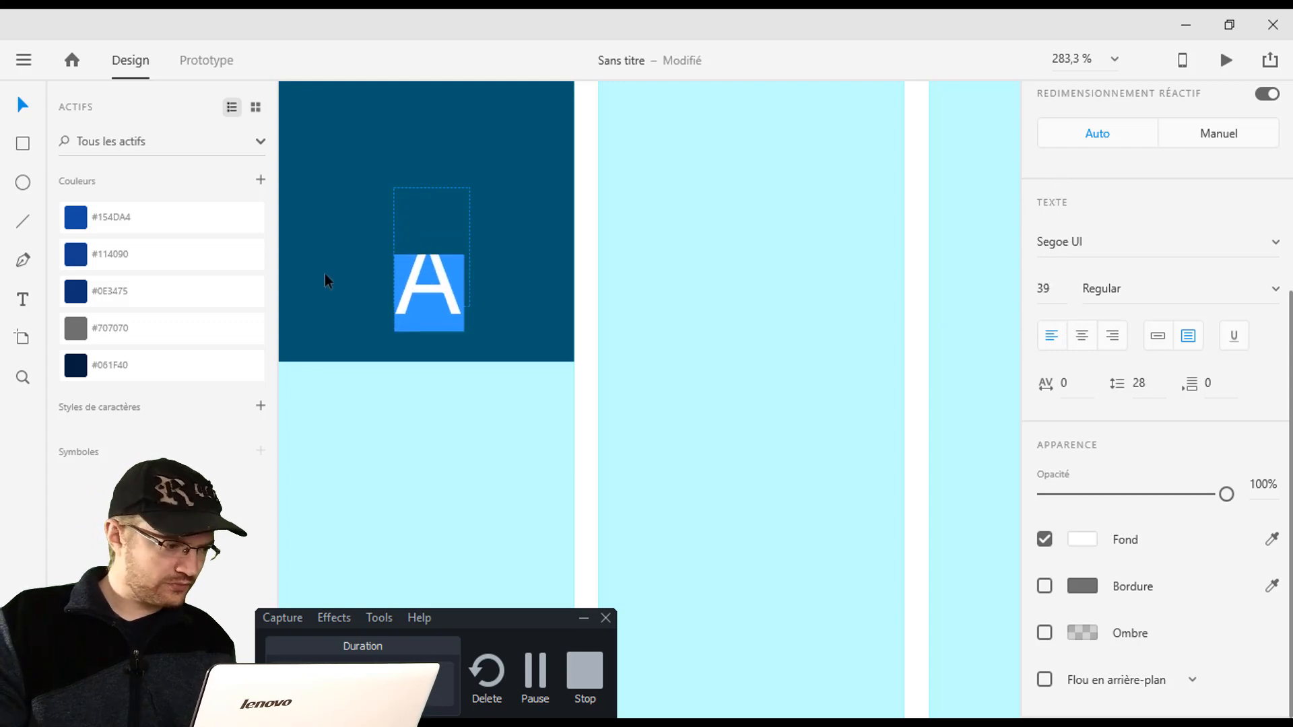
# Move the letter A toward the middle of its tile and enlarge its text area.
pyautogui.click(12, 105)
pyautogui.moveTo(441, 293); pyautogui.dragTo(431, 239)
pyautogui.scroll(3, 429, 237)
pyautogui.hscroll(-3, 561, 290)
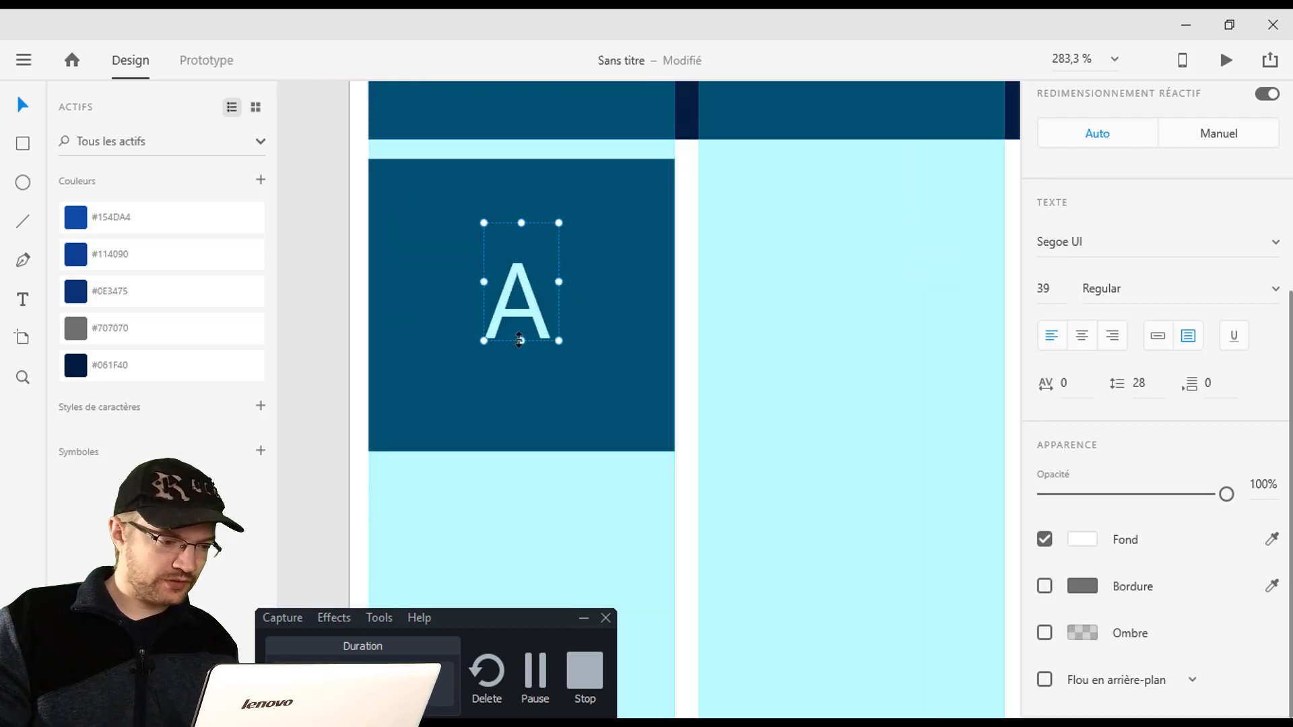
pyautogui.moveTo(521, 383); pyautogui.dragTo(521, 385)
pyautogui.moveTo(484, 303); pyautogui.dragTo(536, 321)
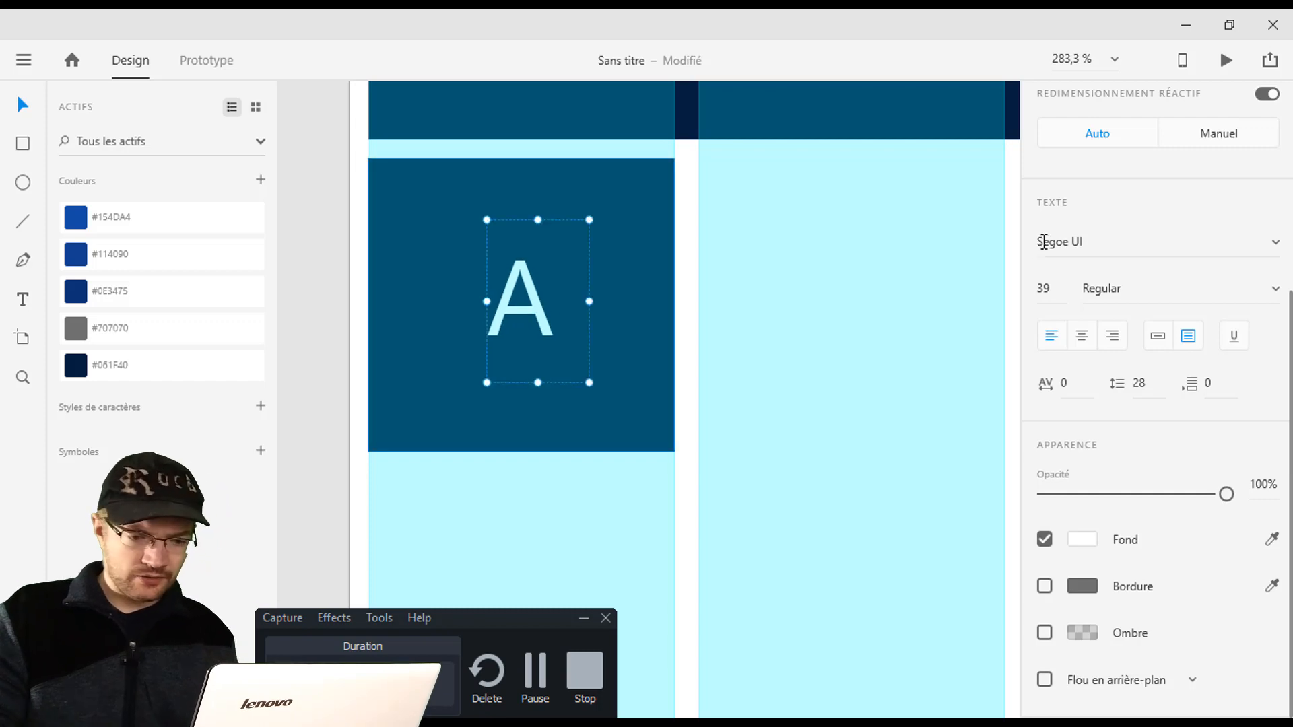
# Set the letter A's font to Sitka Banner.
pyautogui.click(1257, 244)
pyautogui.click(1275, 243)
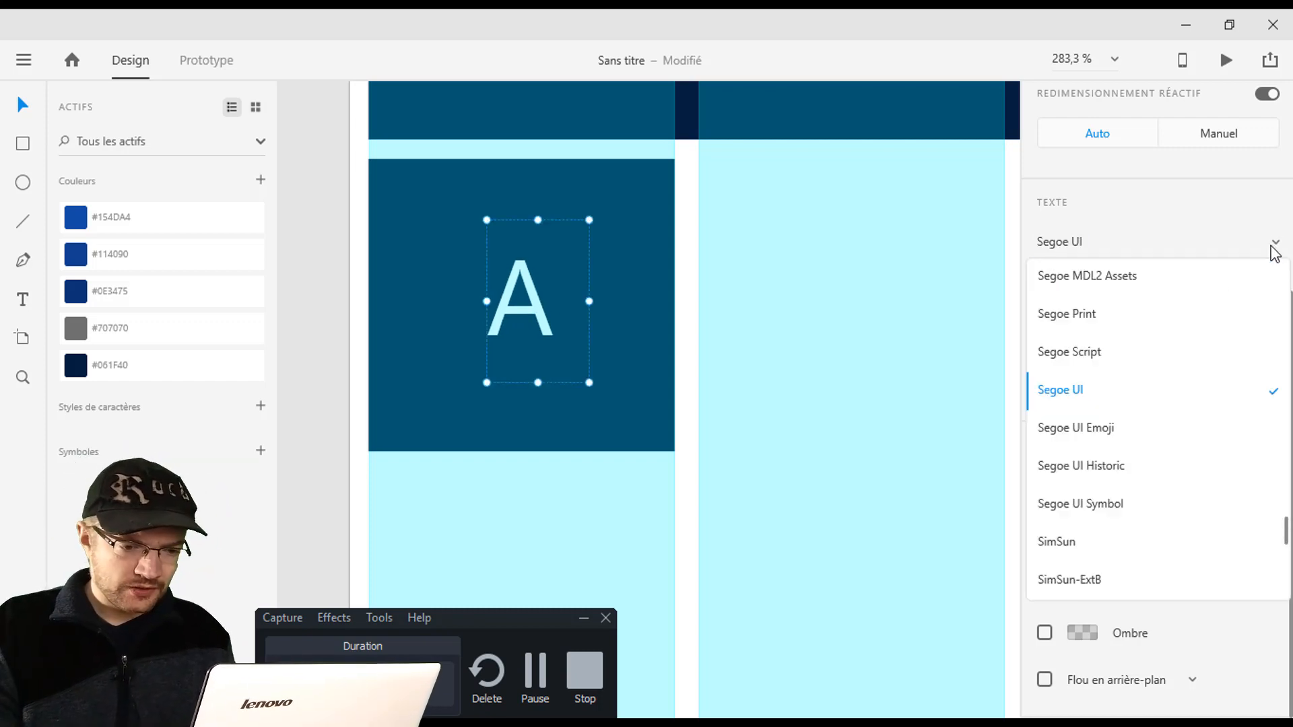
pyautogui.click(1083, 424)
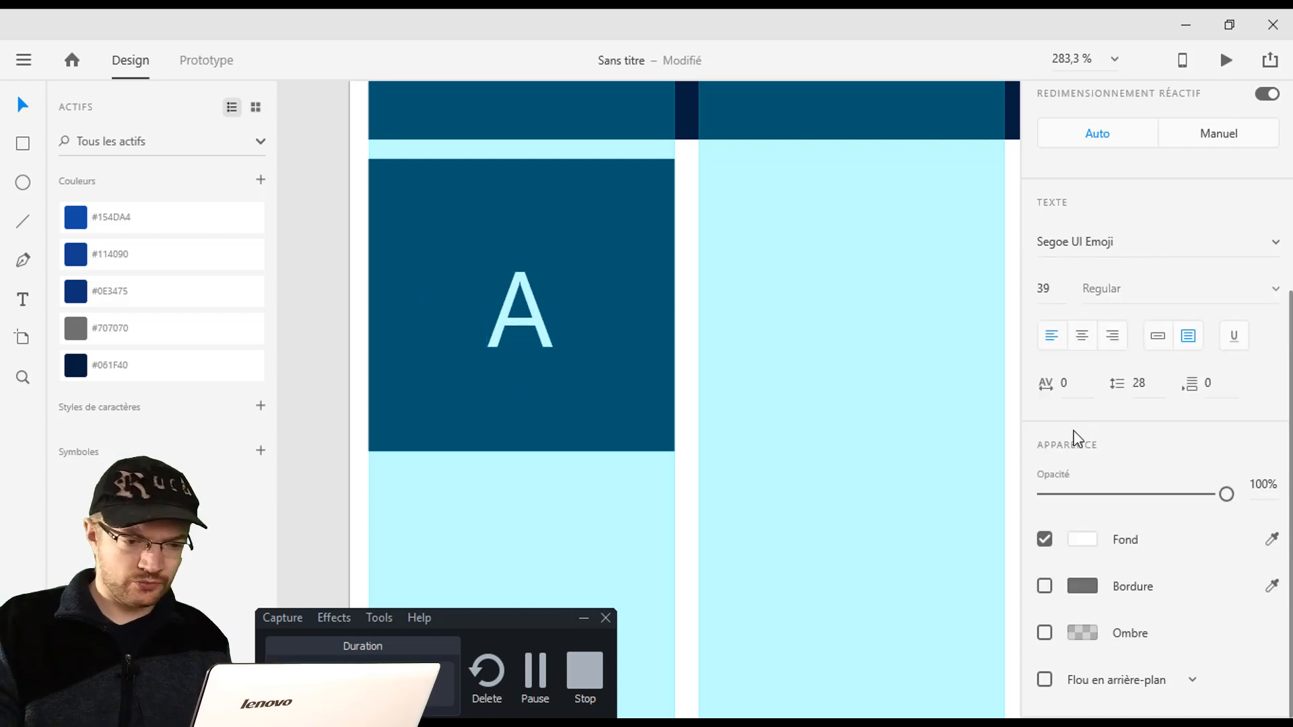
pyautogui.scroll(2, 1108, 291)
pyautogui.click(1106, 334)
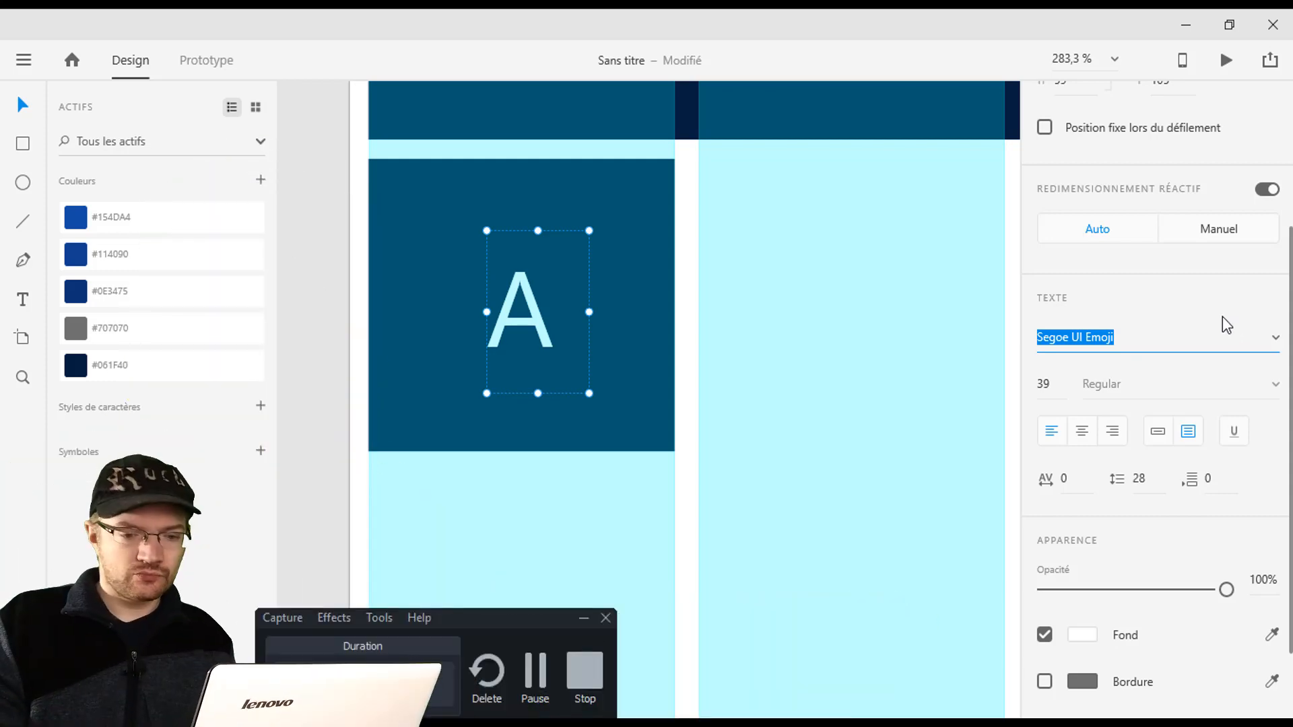
pyautogui.click(1274, 338)
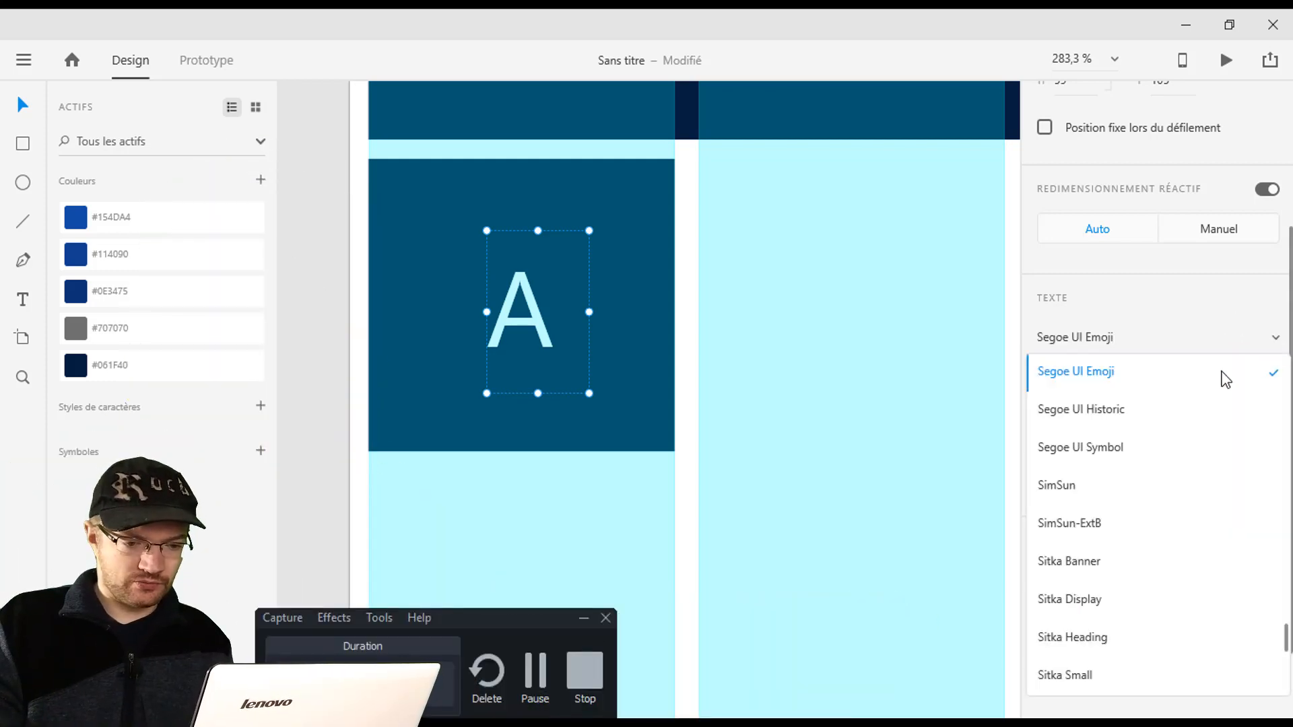
pyautogui.click(1120, 411)
pyautogui.press('Down')
pyautogui.press('Down')
pyautogui.press('Down')
pyautogui.press('Down')
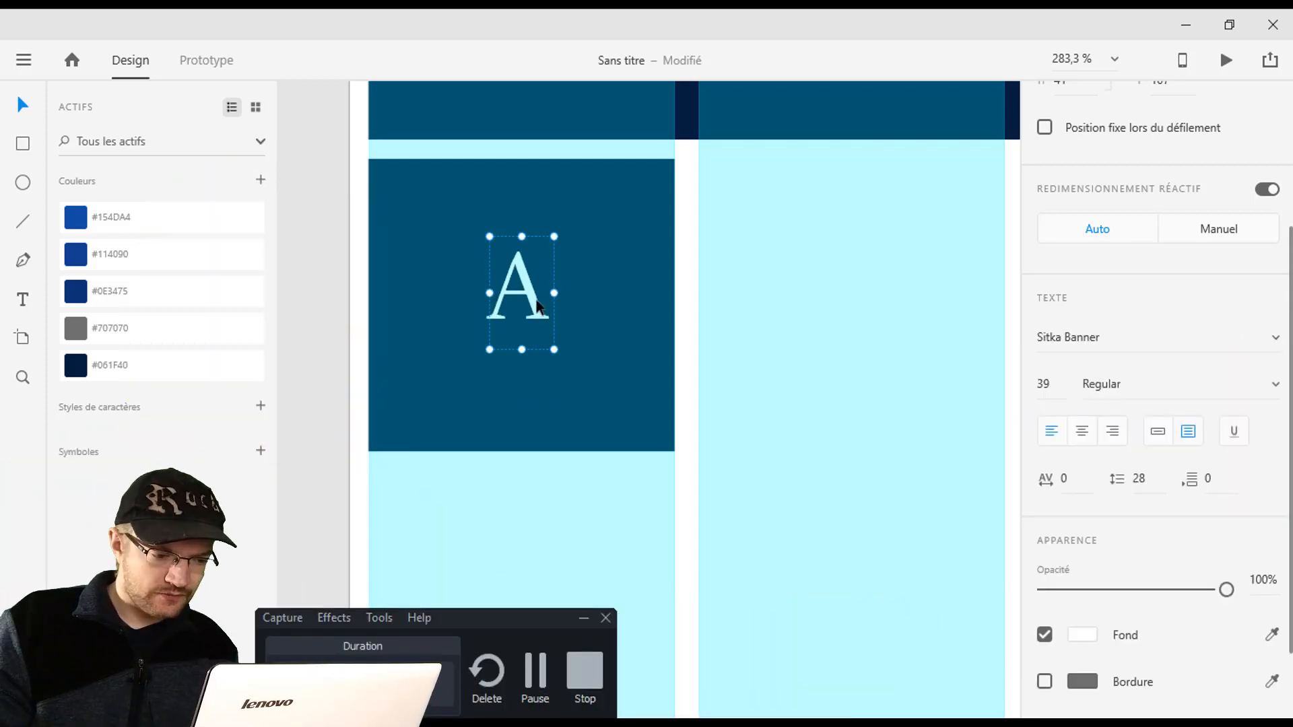
pyautogui.click(1095, 643)
pyautogui.click(878, 547)
pyautogui.hotkey('ctrl', 'z')
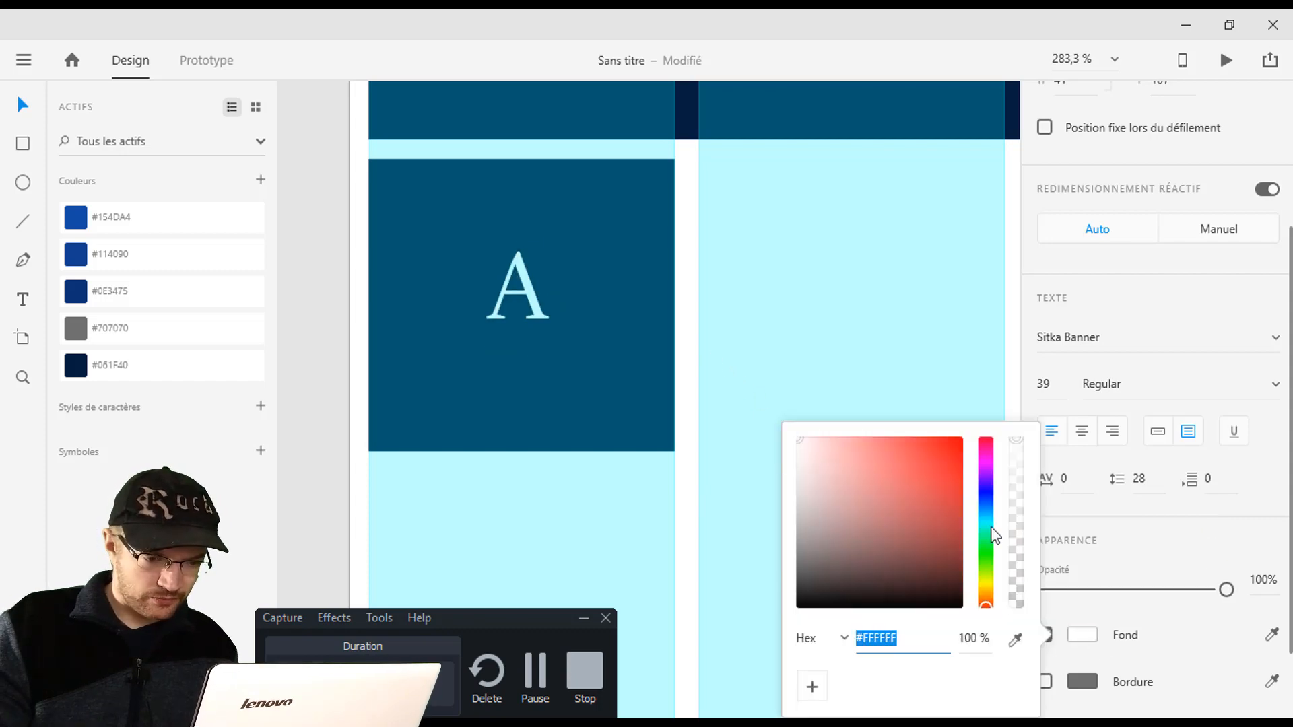
pyautogui.press('Escape')
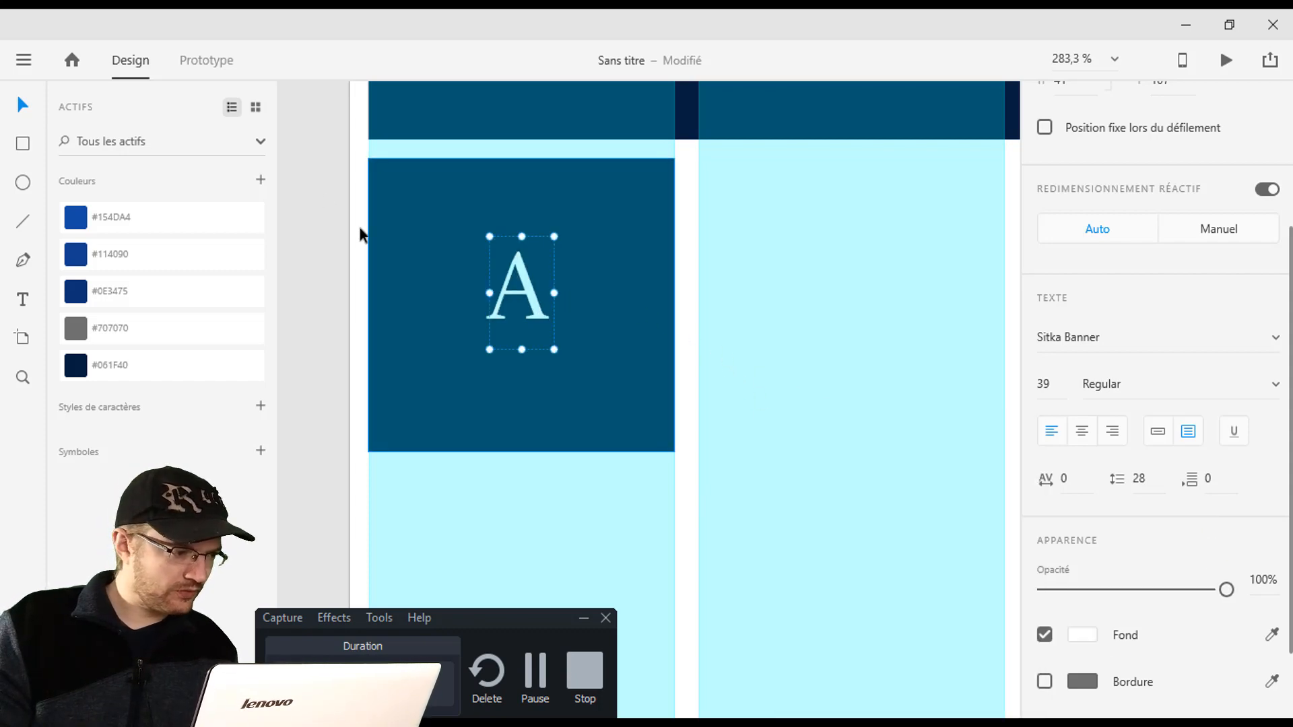
pyautogui.moveTo(623, 276); pyautogui.dragTo(644, 436)
pyautogui.hotkey('ctrl', 'z')
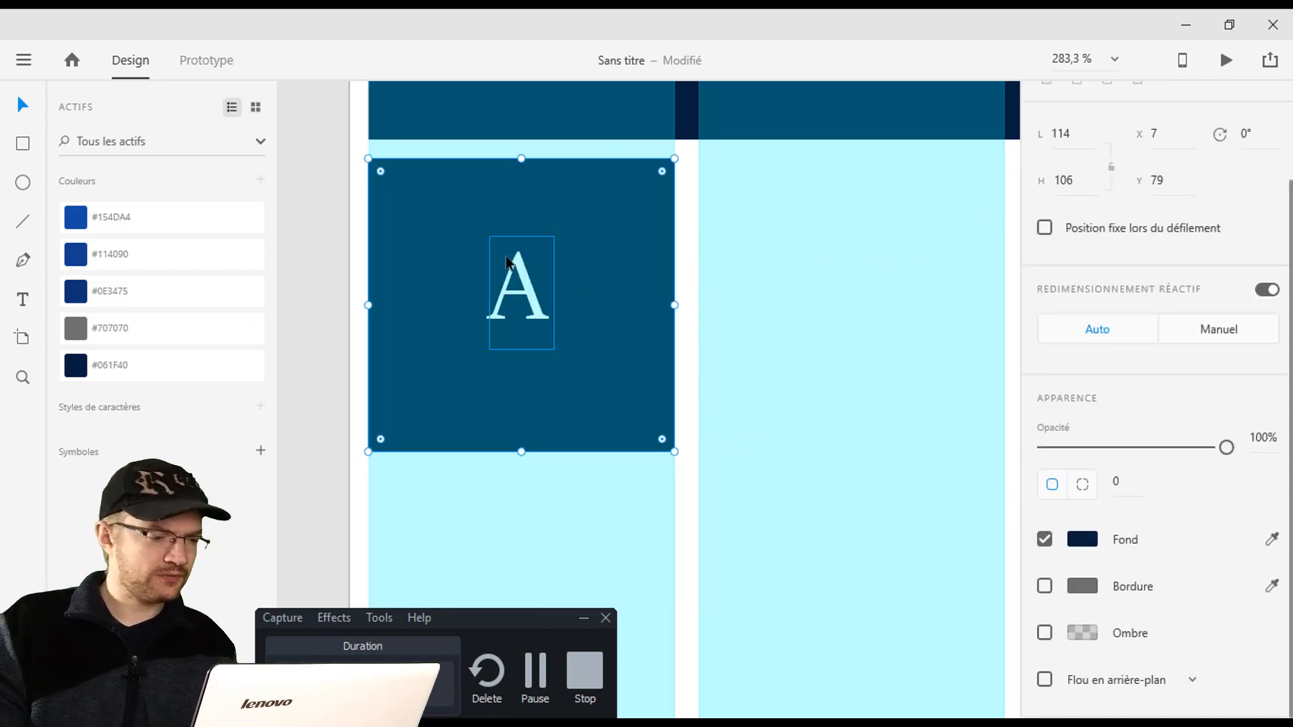
# Set the letter A's font size to 49 and group the letter with its tile.
pyautogui.click(526, 286)
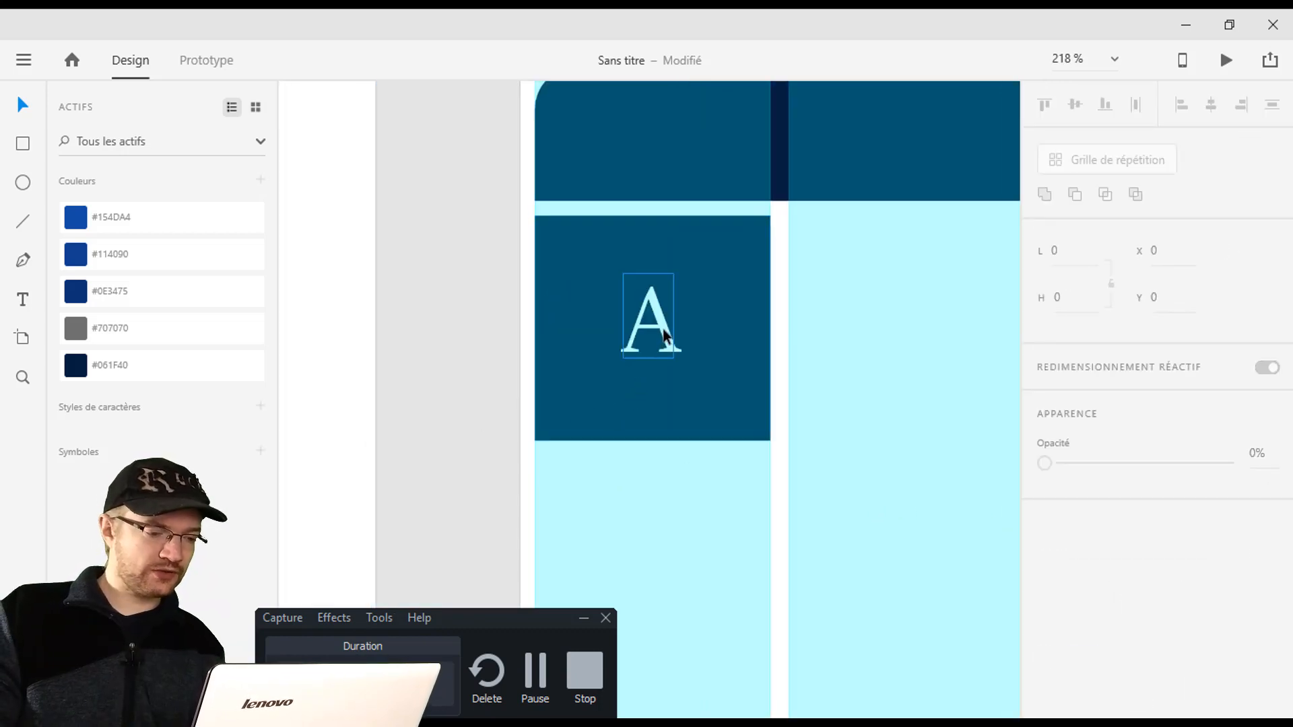
pyautogui.click(667, 337)
pyautogui.click(704, 380)
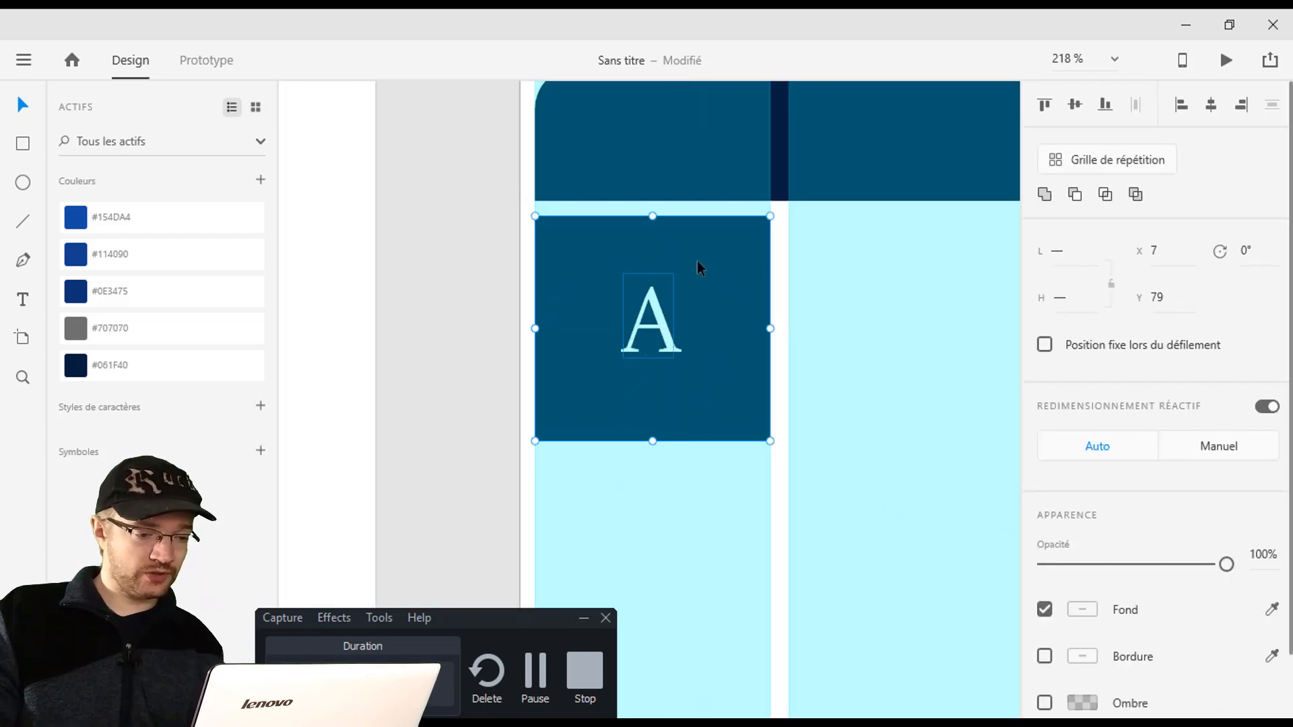
pyautogui.click(649, 263)
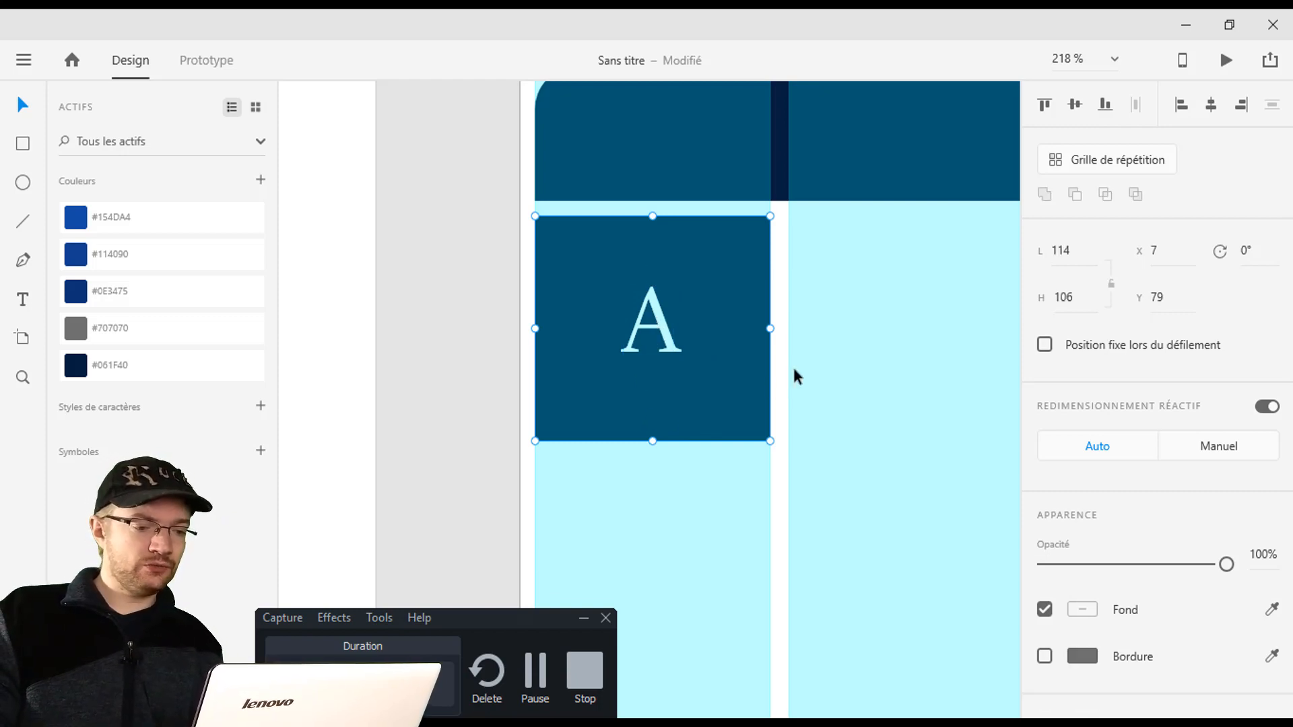
# Turn the tile group into a repeat grid 360 wide and 501 high, with three columns and four rows.
pyautogui.moveTo(792, 365); pyautogui.dragTo(655, 365)
pyautogui.scroll(-3, 628, 375)
pyautogui.moveTo(766, 377); pyautogui.dragTo(646, 321)
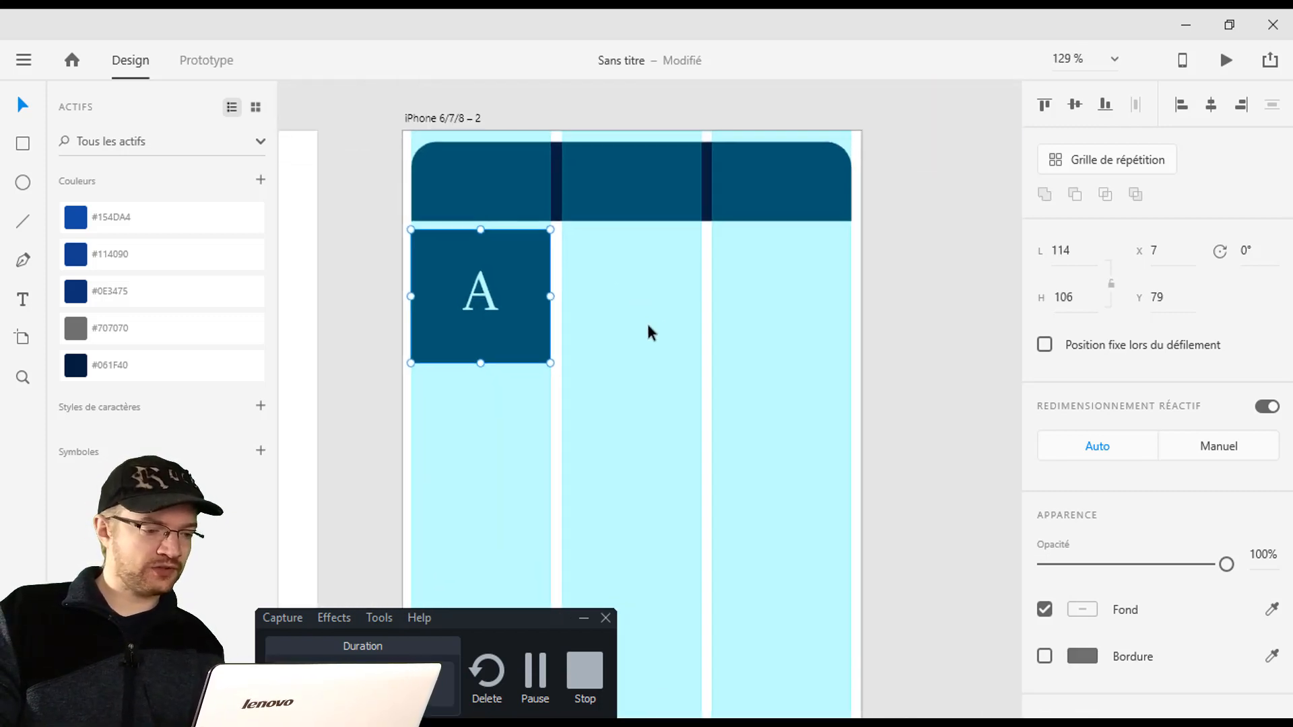
pyautogui.scroll(1, 648, 326)
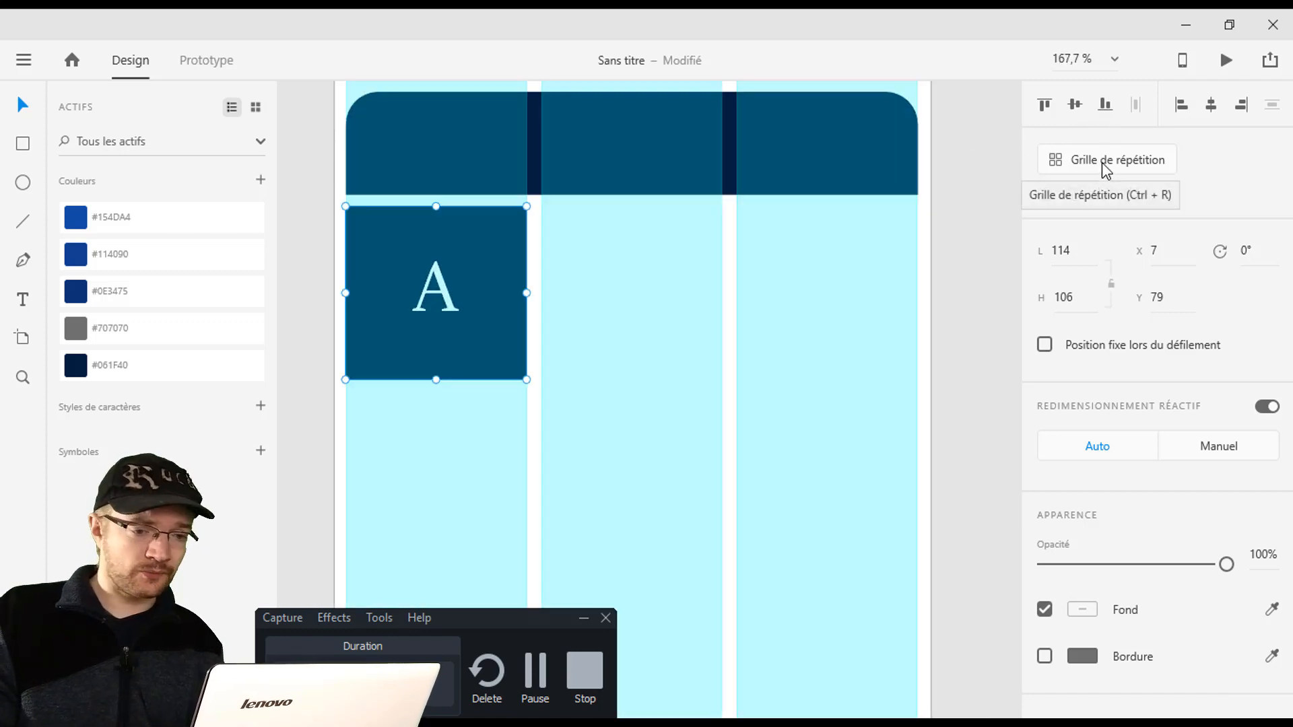
pyautogui.click(1105, 162)
pyautogui.moveTo(813, 324); pyautogui.dragTo(765, 308)
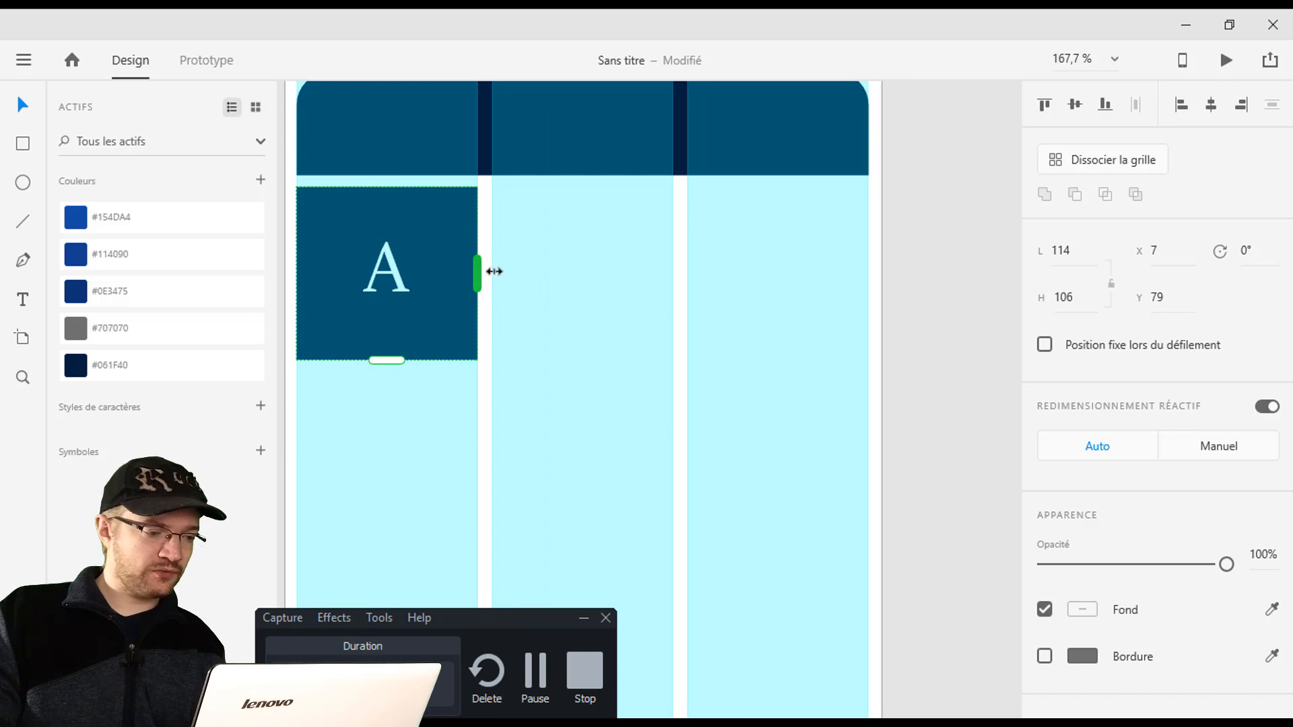
pyautogui.moveTo(494, 272); pyautogui.dragTo(874, 286)
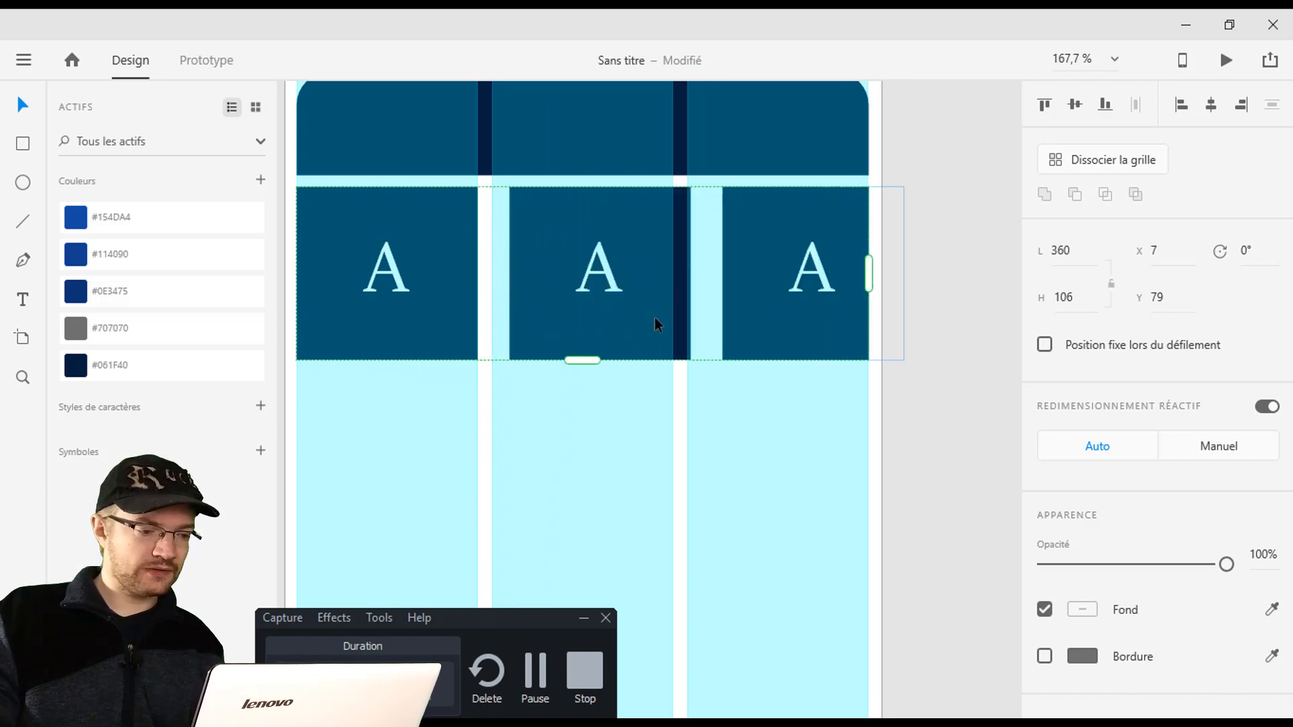
pyautogui.scroll(-5, 580, 349)
pyautogui.moveTo(626, 248); pyautogui.dragTo(672, 629)
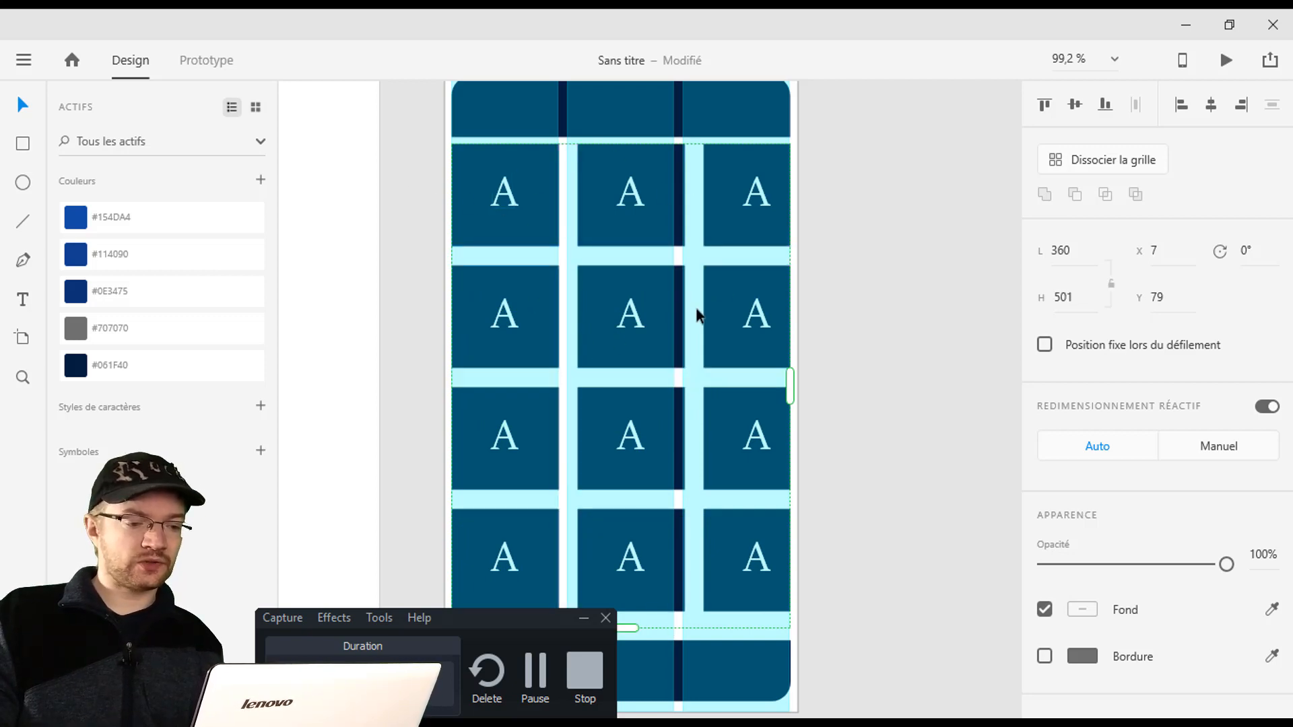
# Narrow the repeat grid's column spacing to match the layout gutters and extend the grid to a width of 360.
pyautogui.scroll(5, 540, 223)
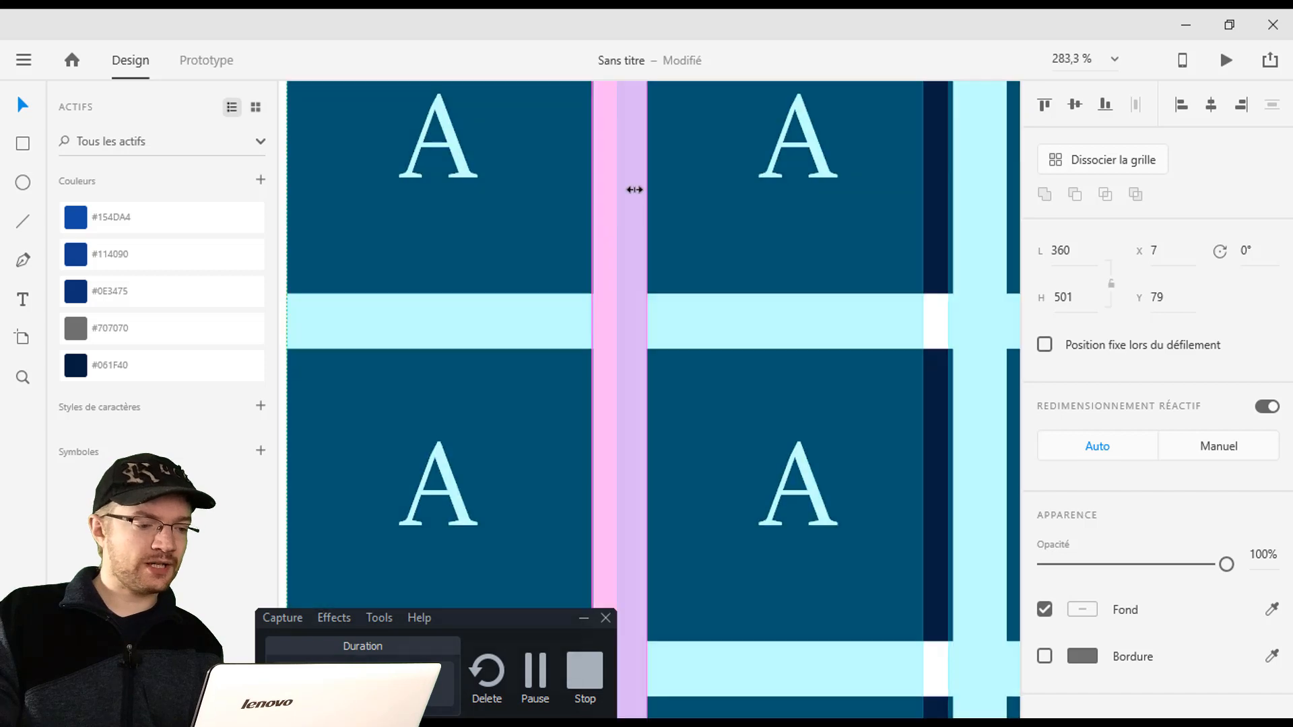
pyautogui.moveTo(640, 202); pyautogui.dragTo(610, 205)
pyautogui.scroll(-5, 774, 310)
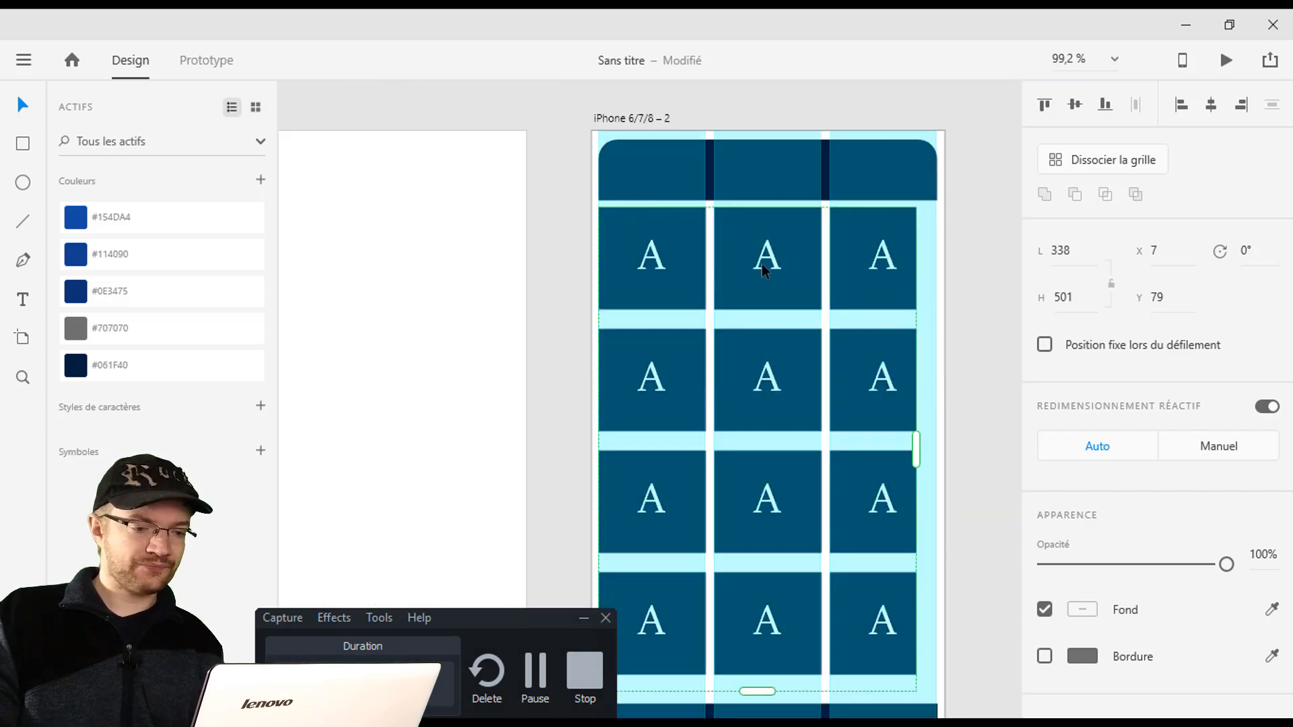
pyautogui.moveTo(916, 449); pyautogui.dragTo(939, 451)
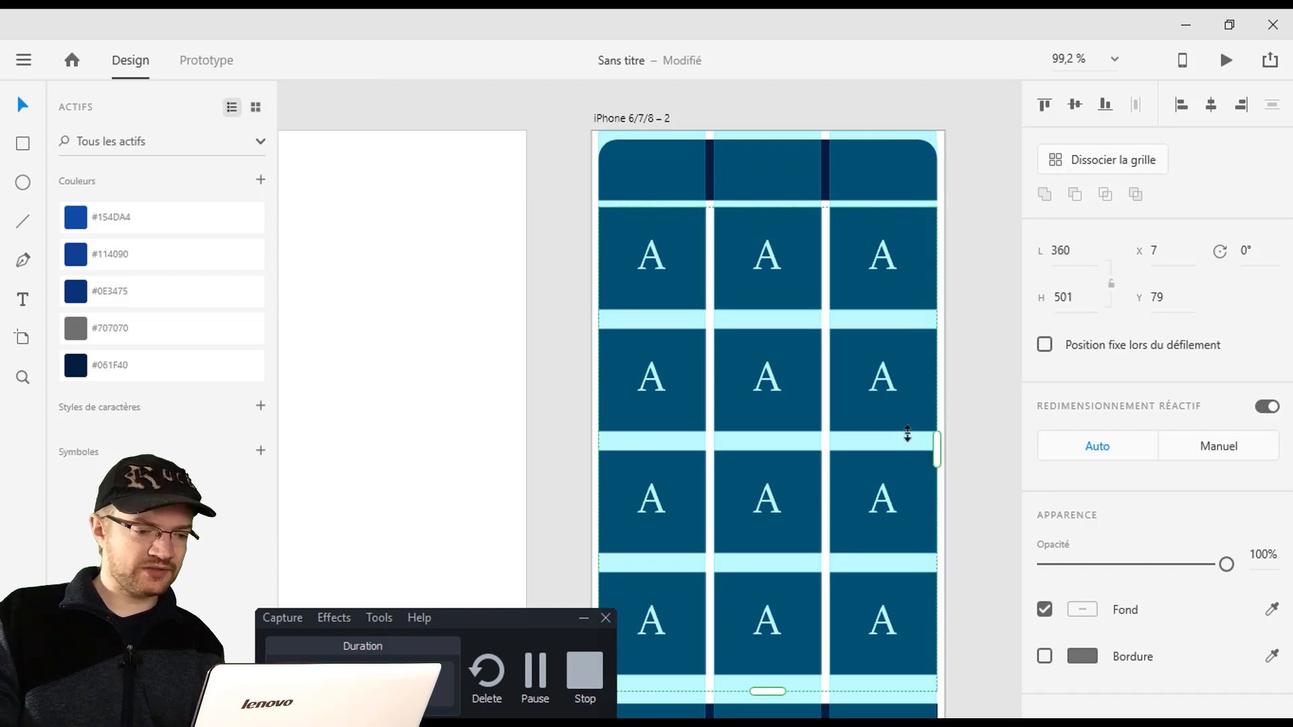
pyautogui.scroll(3, 903, 434)
pyautogui.scroll(5, 959, 240)
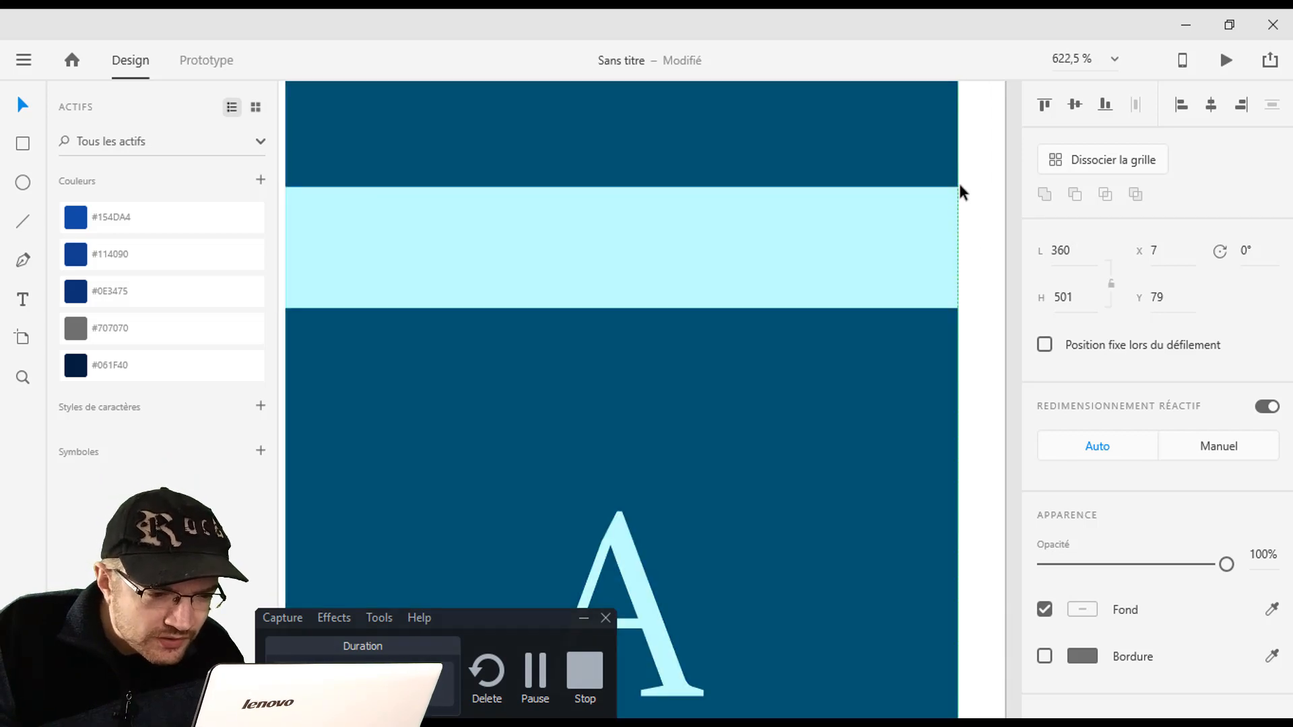
pyautogui.scroll(4, 960, 186)
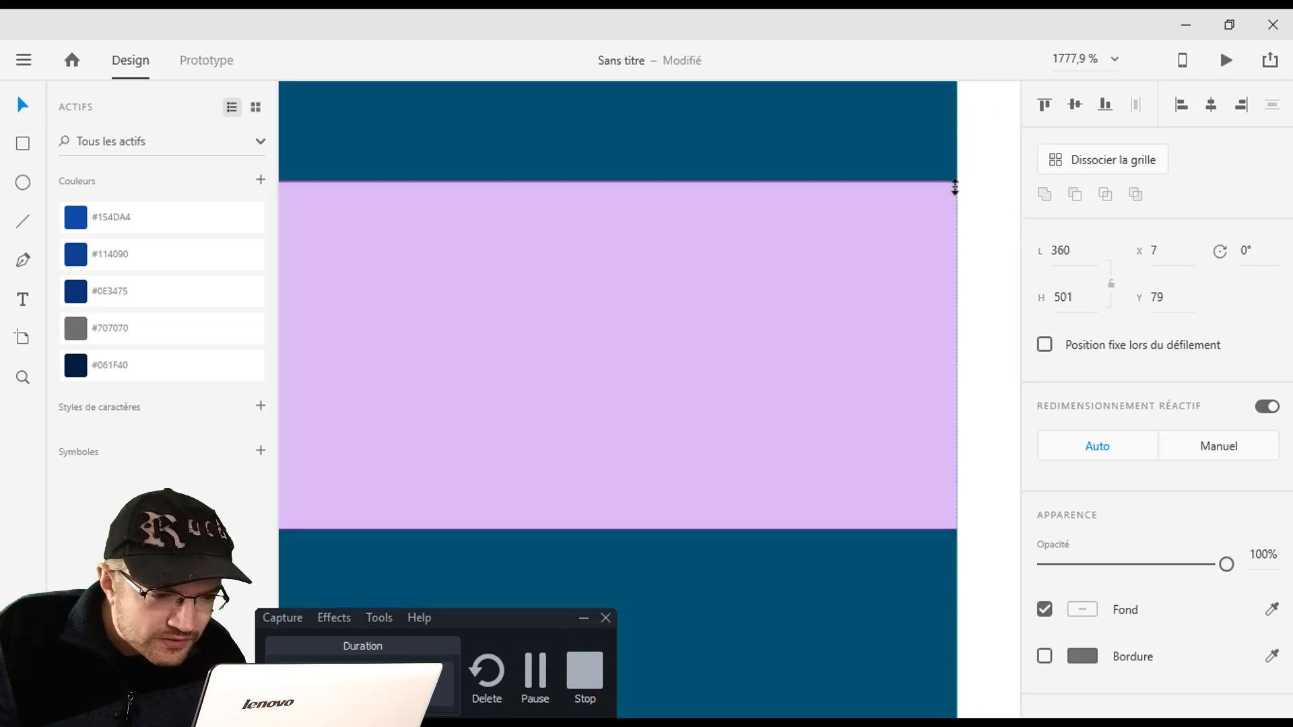
pyautogui.scroll(-9, 952, 187)
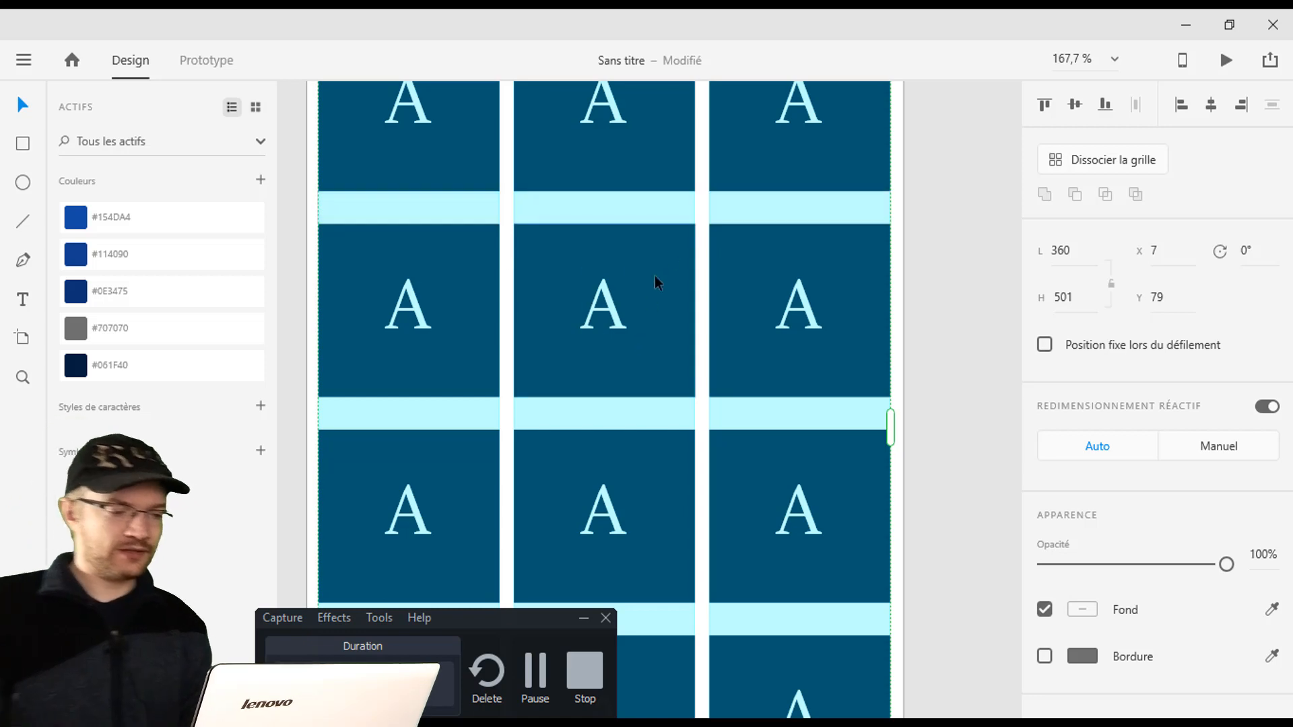
pyautogui.scroll(-3, 666, 293)
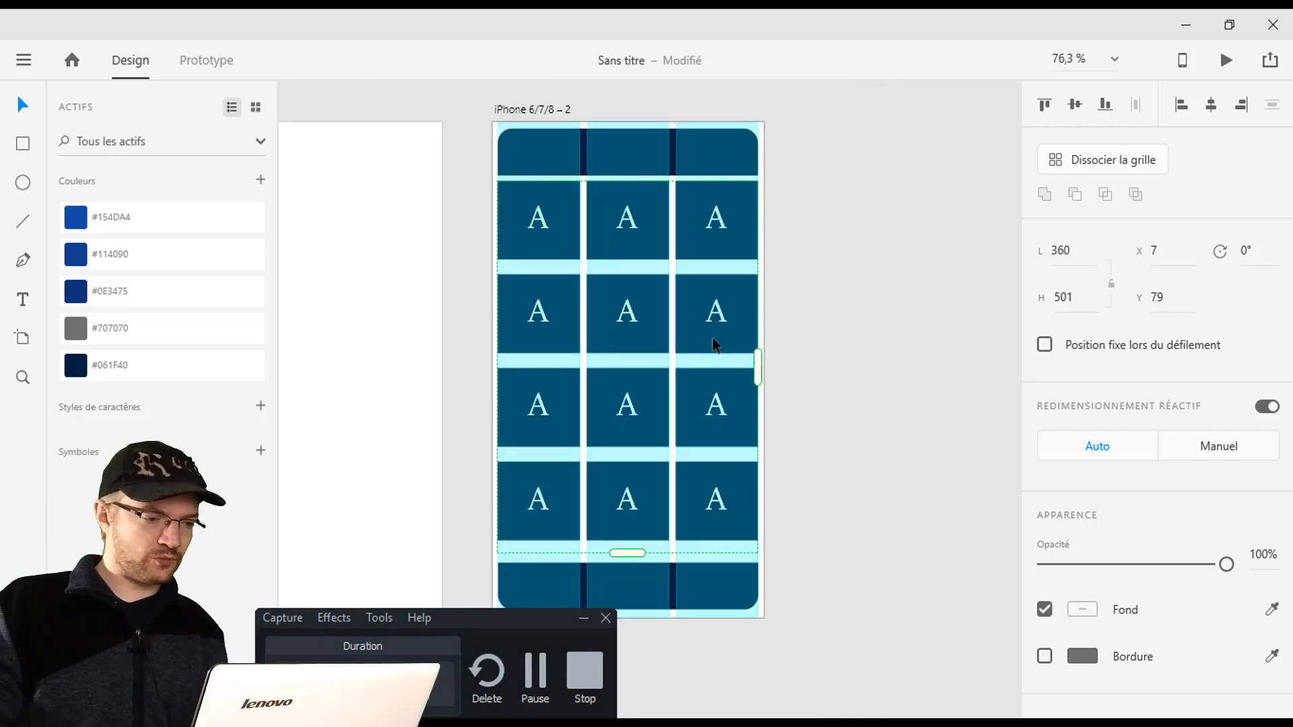
pyautogui.click(828, 239)
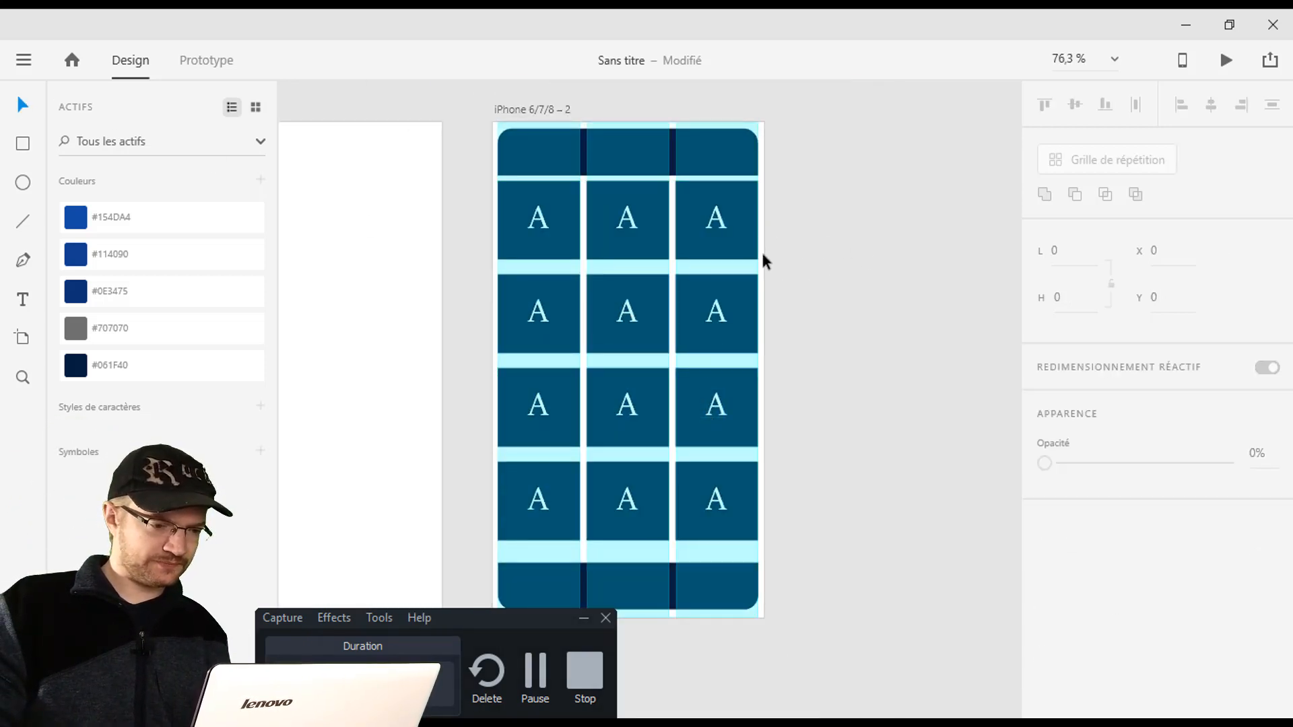
# Move the repeat grid down so its gap below the header matches the gaps between its rows.
pyautogui.click(738, 233)
pyautogui.moveTo(727, 250); pyautogui.dragTo(732, 265)
pyautogui.doubleClick(752, 270)
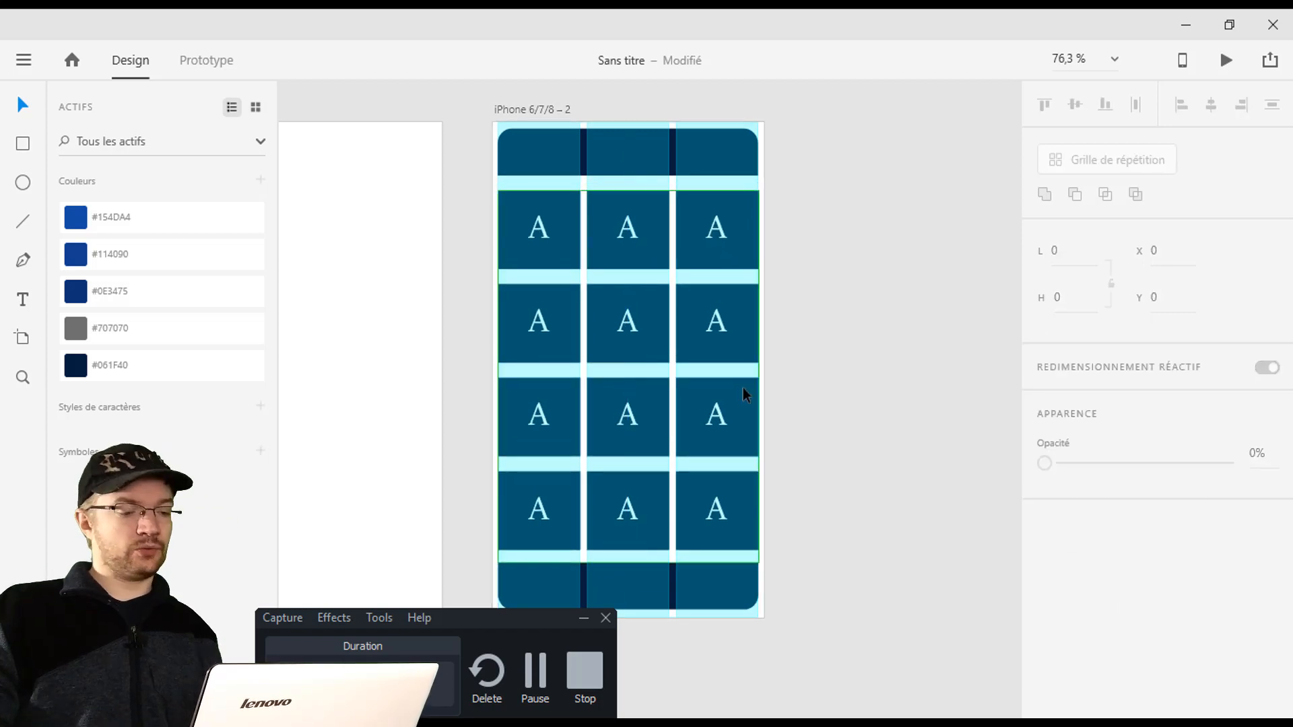
# Change the letter in the second tile of the first row to B.
pyautogui.click(631, 236)
pyautogui.moveTo(633, 236)
pyautogui.mouseDown()
pyautogui.moveTo(623, 225)
pyautogui.moveTo(649, 220)
pyautogui.moveTo(627, 246)
pyautogui.moveTo(626, 229)
pyautogui.mouseUp()
pyautogui.doubleClick(627, 229)
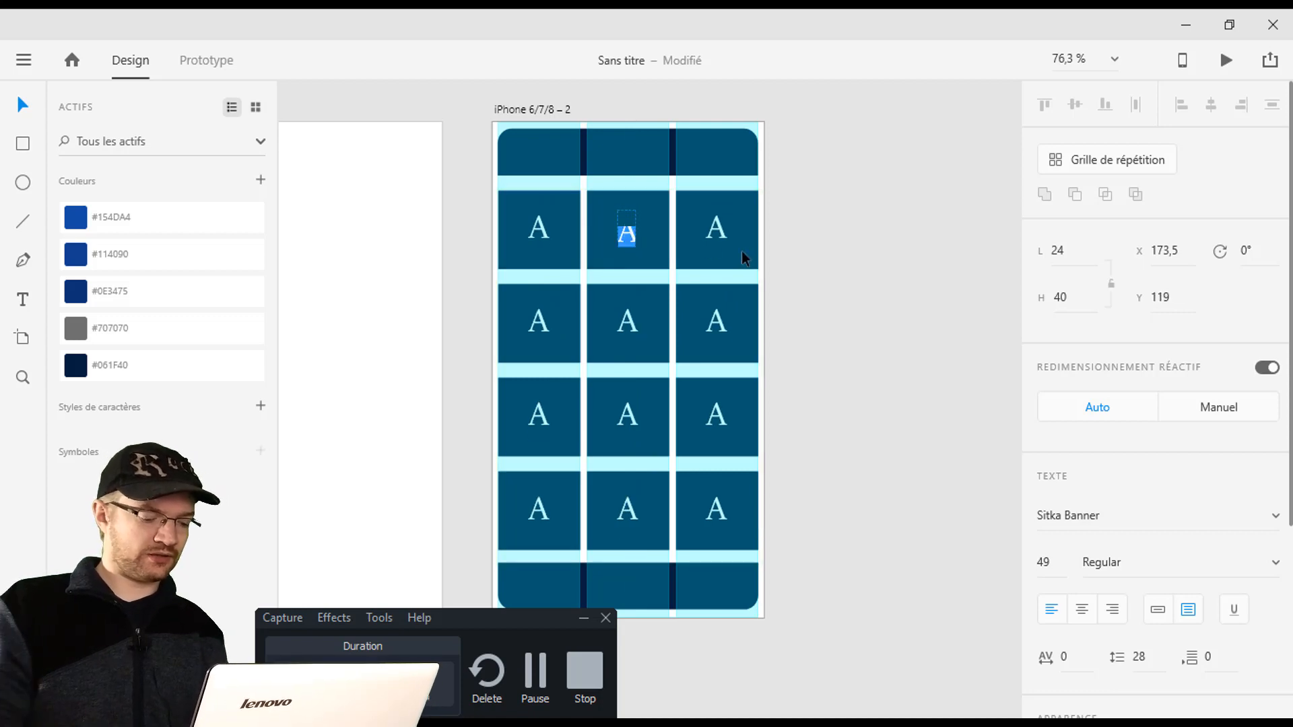
pyautogui.write('B')
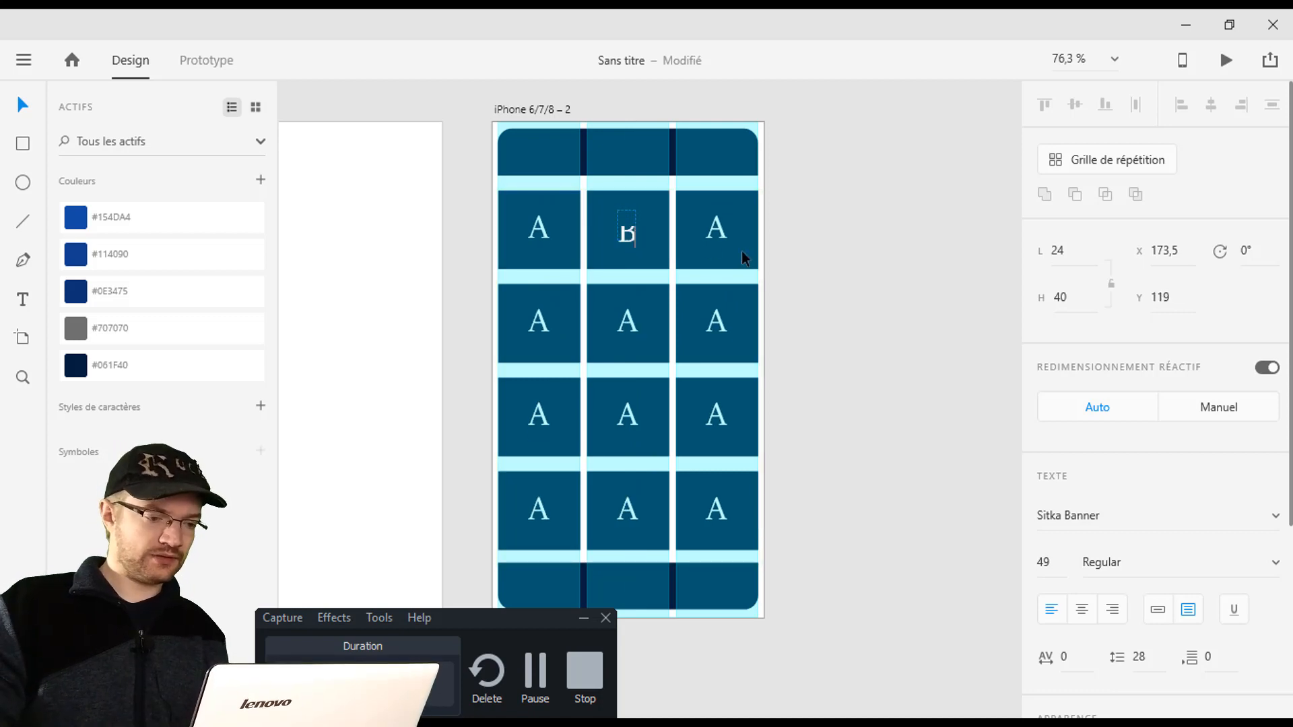
pyautogui.press('Escape')
pyautogui.click(815, 305)
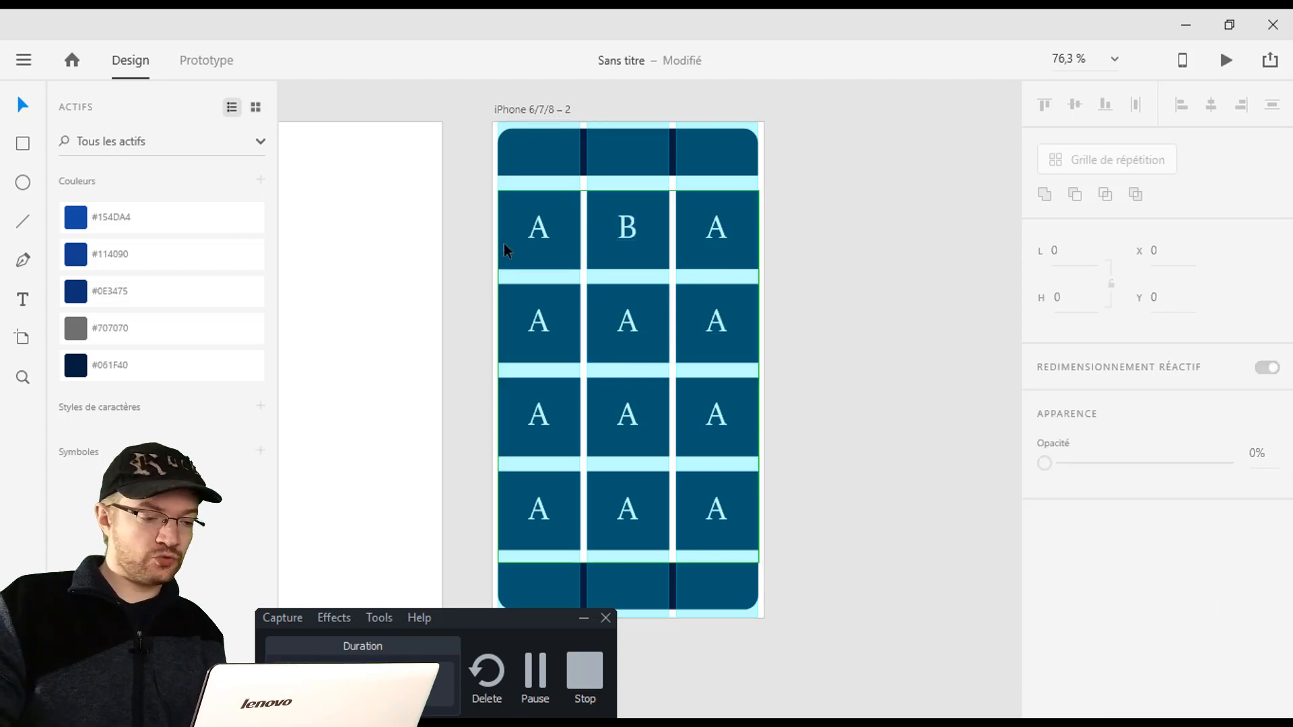
pyautogui.click(543, 235)
pyautogui.moveTo(545, 232); pyautogui.dragTo(540, 231)
pyautogui.doubleClick(539, 231)
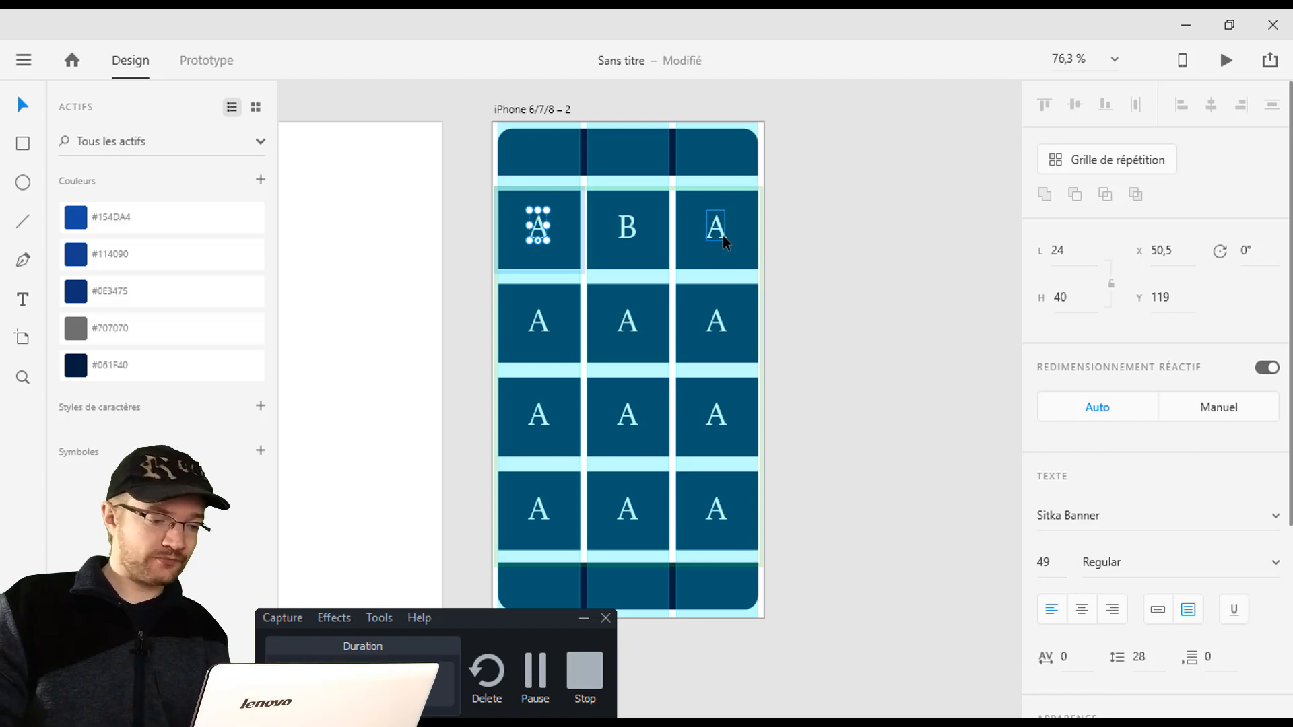
# Change the letter in the third tile of the first row to C.
pyautogui.click(722, 235)
pyautogui.doubleClick(723, 239)
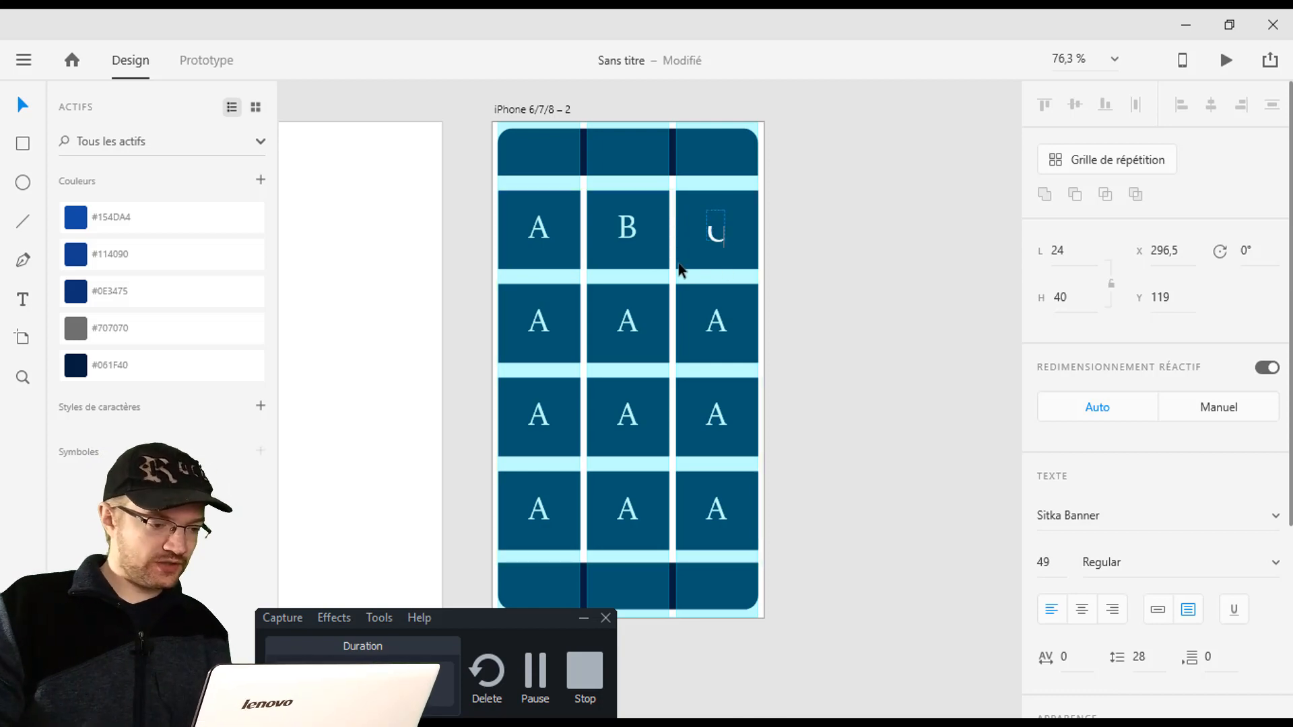
pyautogui.write('C')
pyautogui.press('Escape')
# Letter the tiles in the remaining three rows D through L, in reading order.
pyautogui.doubleClick(542, 319)
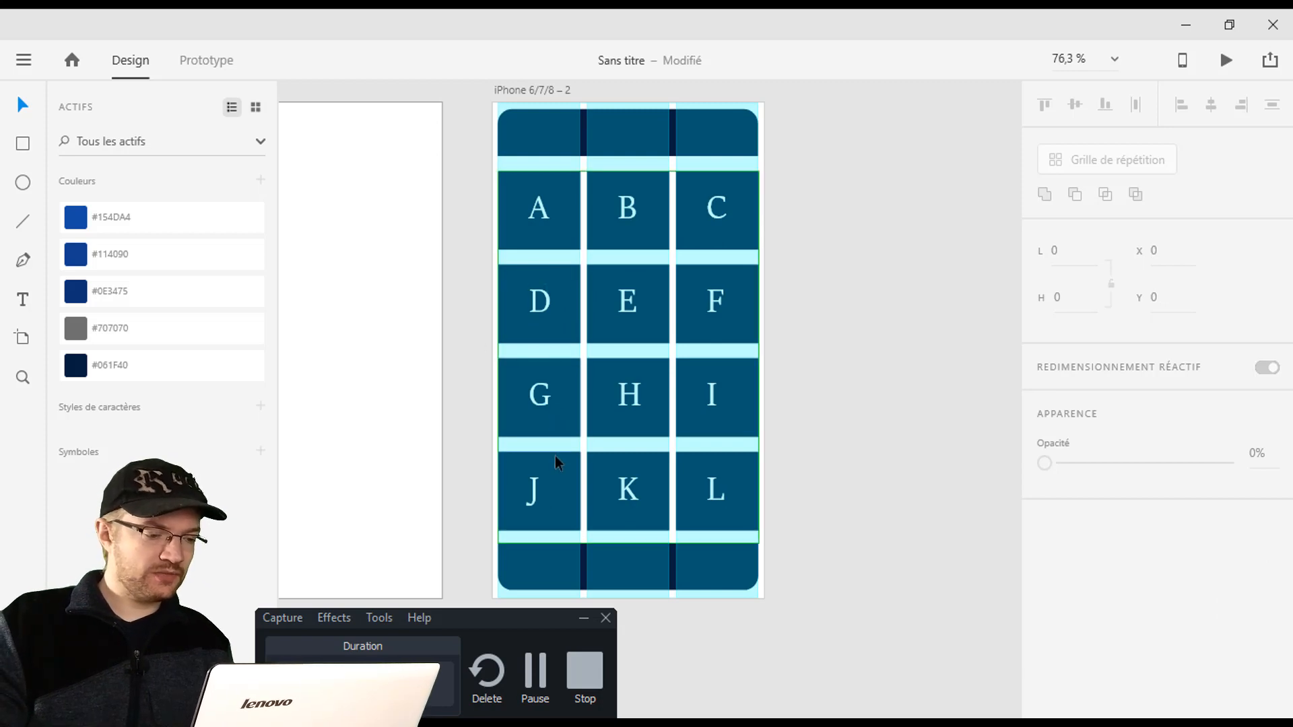
pyautogui.scroll(1, 555, 456)
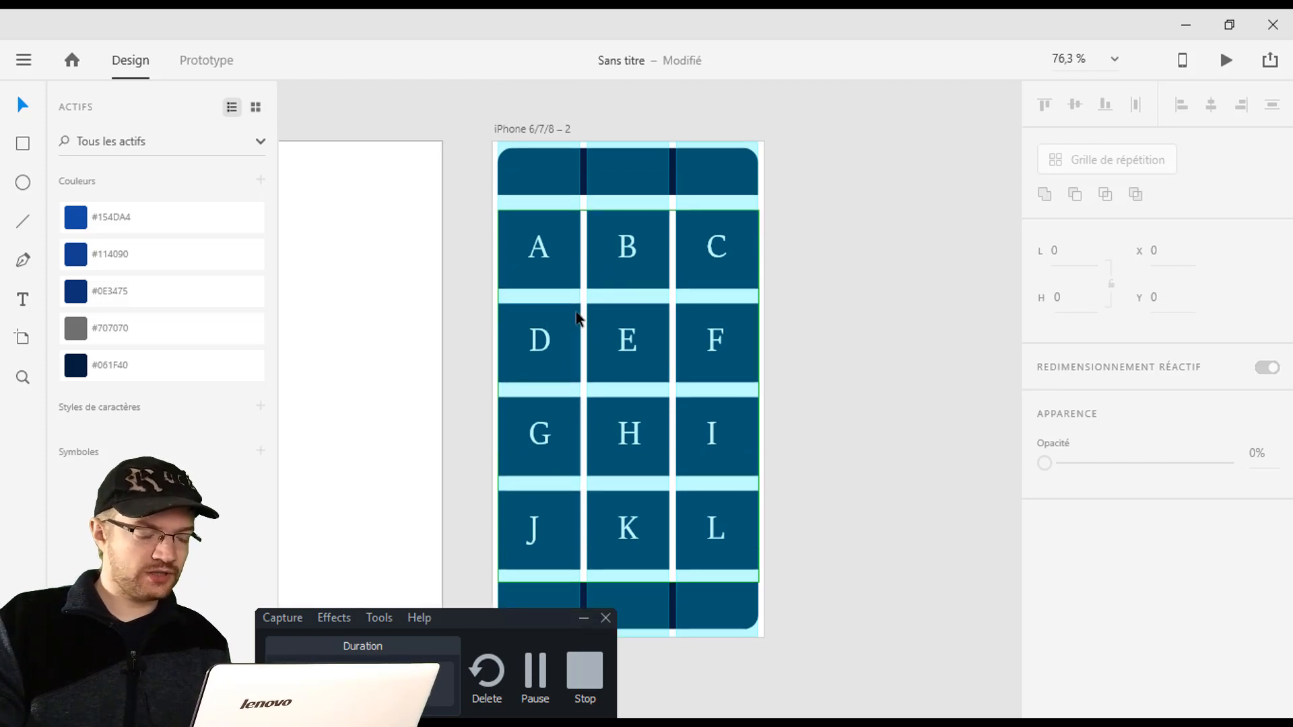
pyautogui.scroll(1, 560, 321)
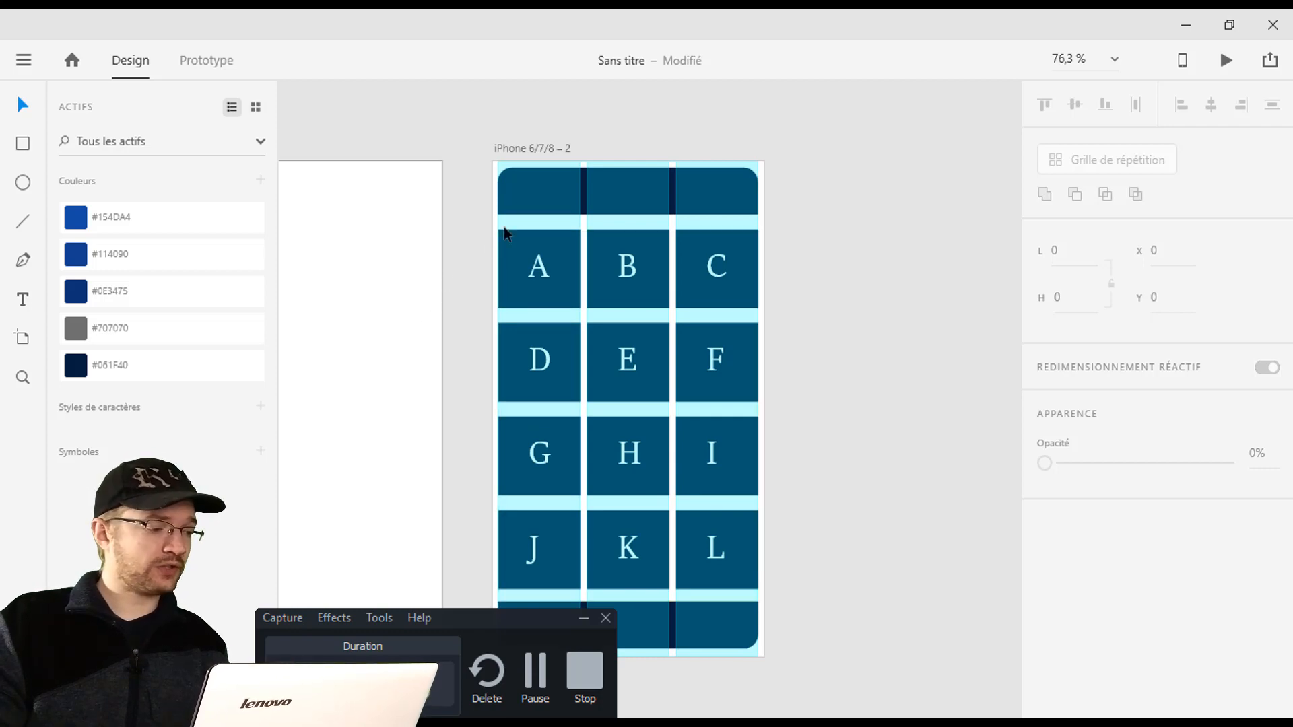
# Draw a thin borderless bar about 48 by 8 in the header above the A tile.
pyautogui.scroll(2, 559, 216)
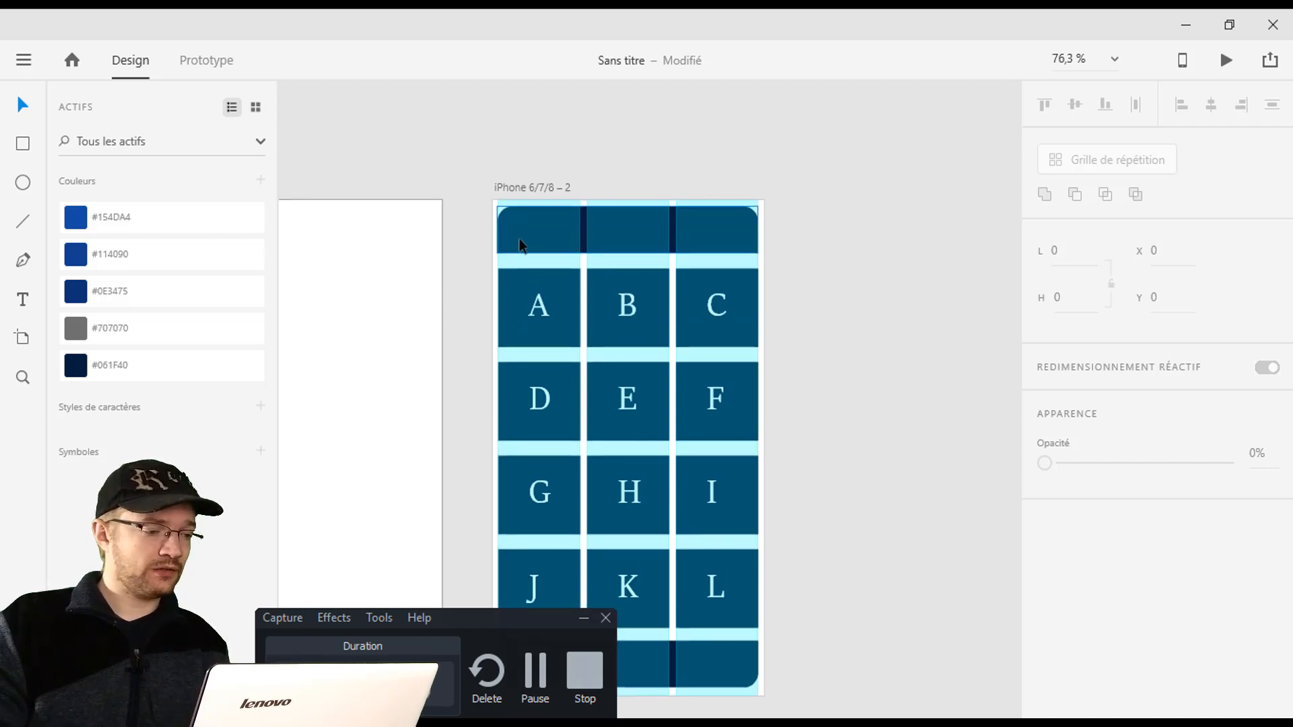
pyautogui.scroll(4, 580, 202)
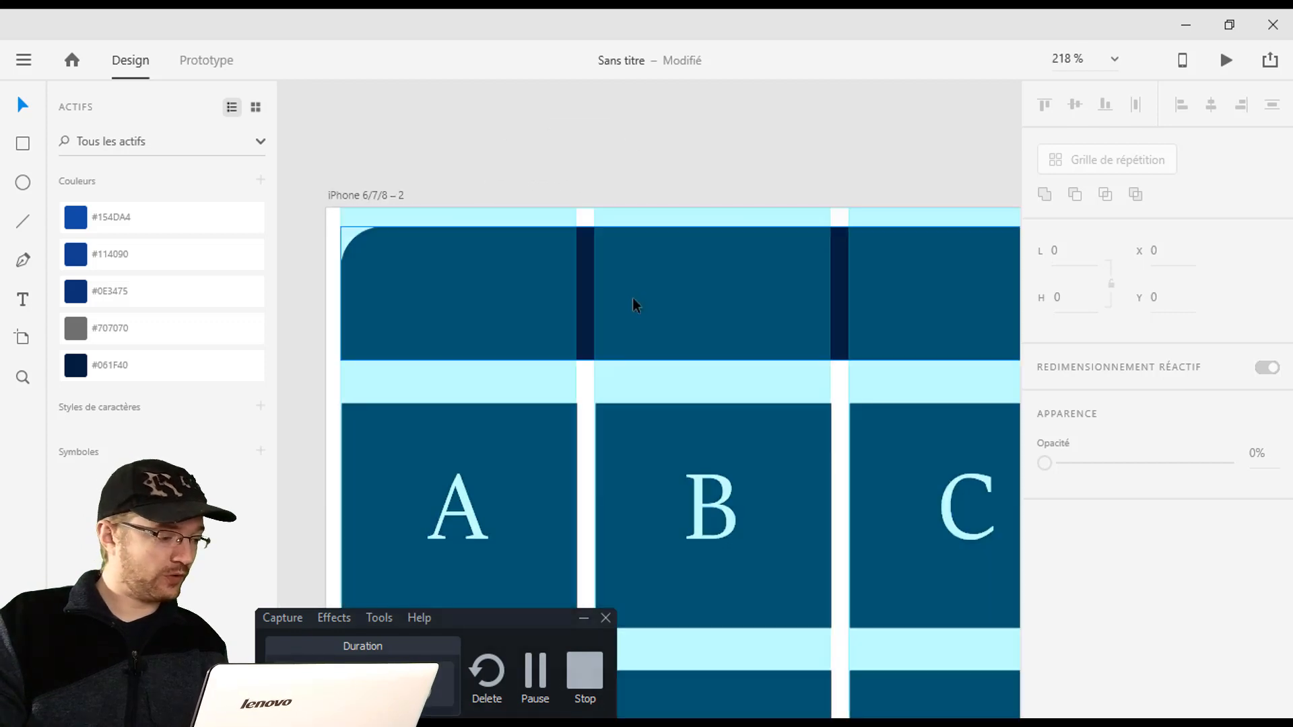
pyautogui.click(24, 144)
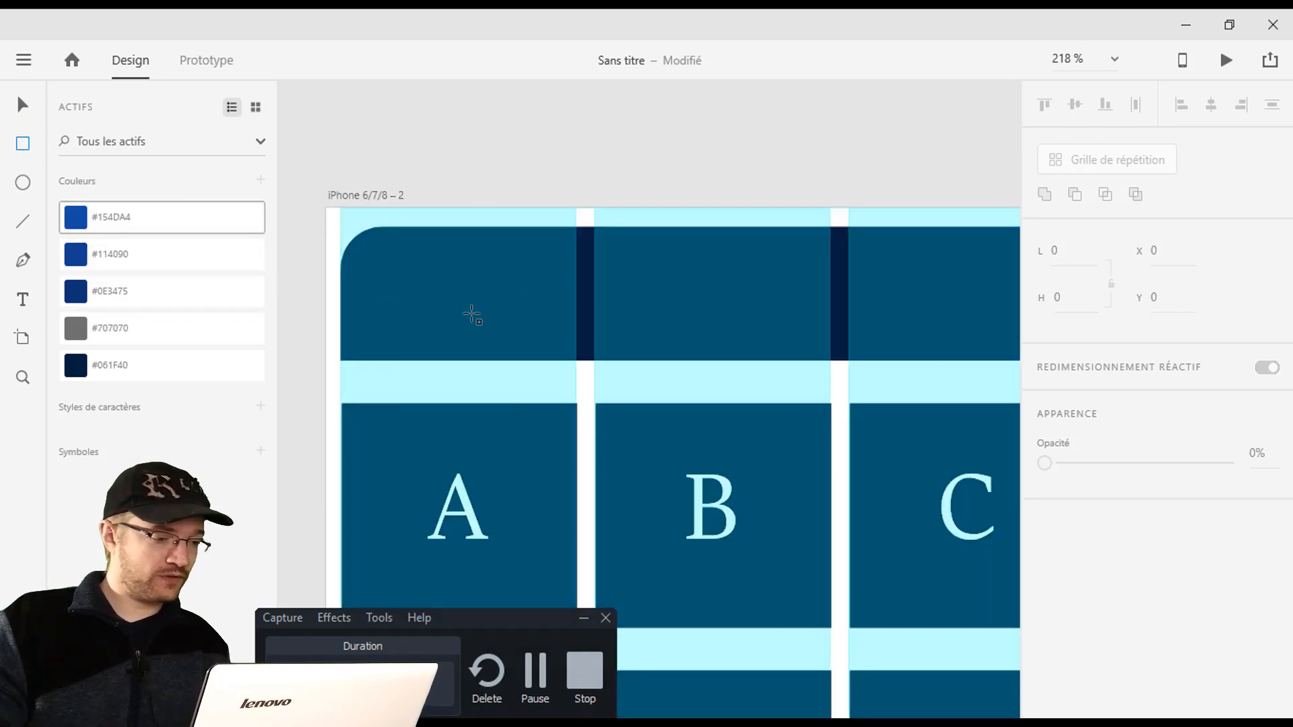
pyautogui.moveTo(402, 259)
pyautogui.mouseDown()
pyautogui.moveTo(515, 264)
pyautogui.moveTo(532, 281)
pyautogui.mouseUp()
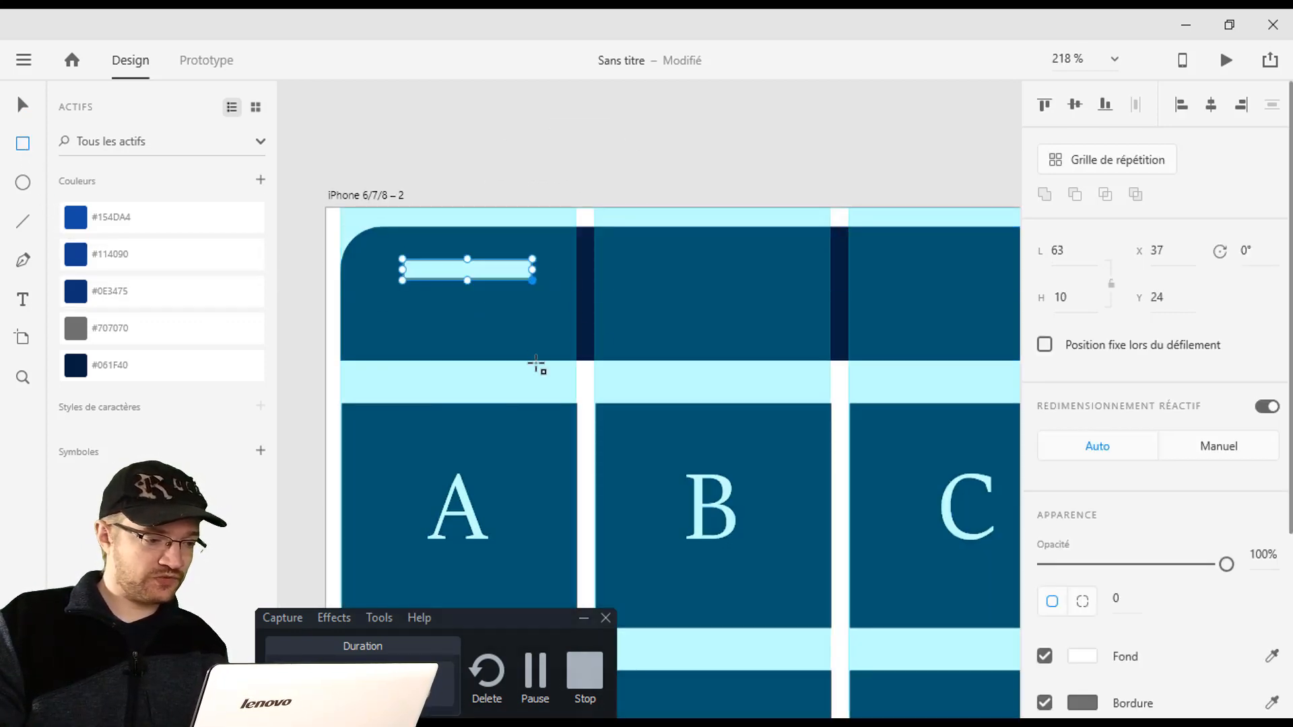
pyautogui.click(1045, 704)
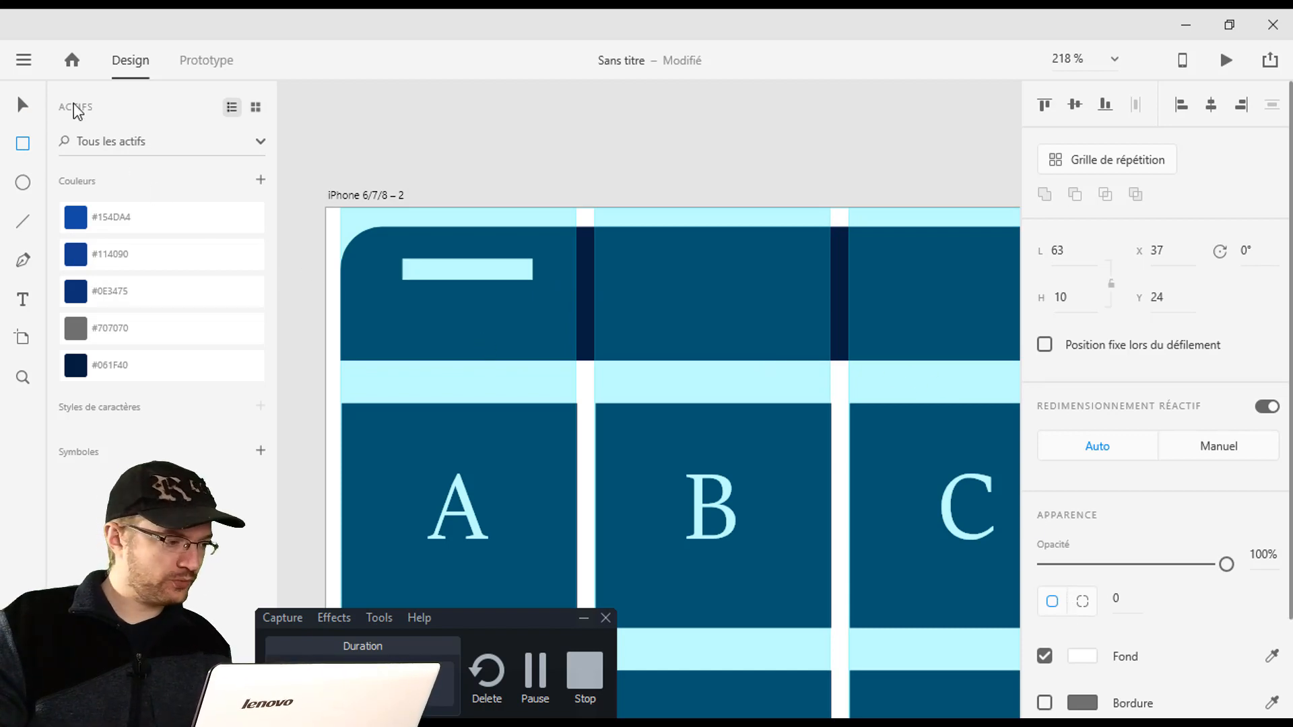
pyautogui.moveTo(532, 269); pyautogui.dragTo(496, 274)
# Turn the small header bar into a vertical repeat grid of three stacked bars with a narrow gap between them.
pyautogui.click(1149, 168)
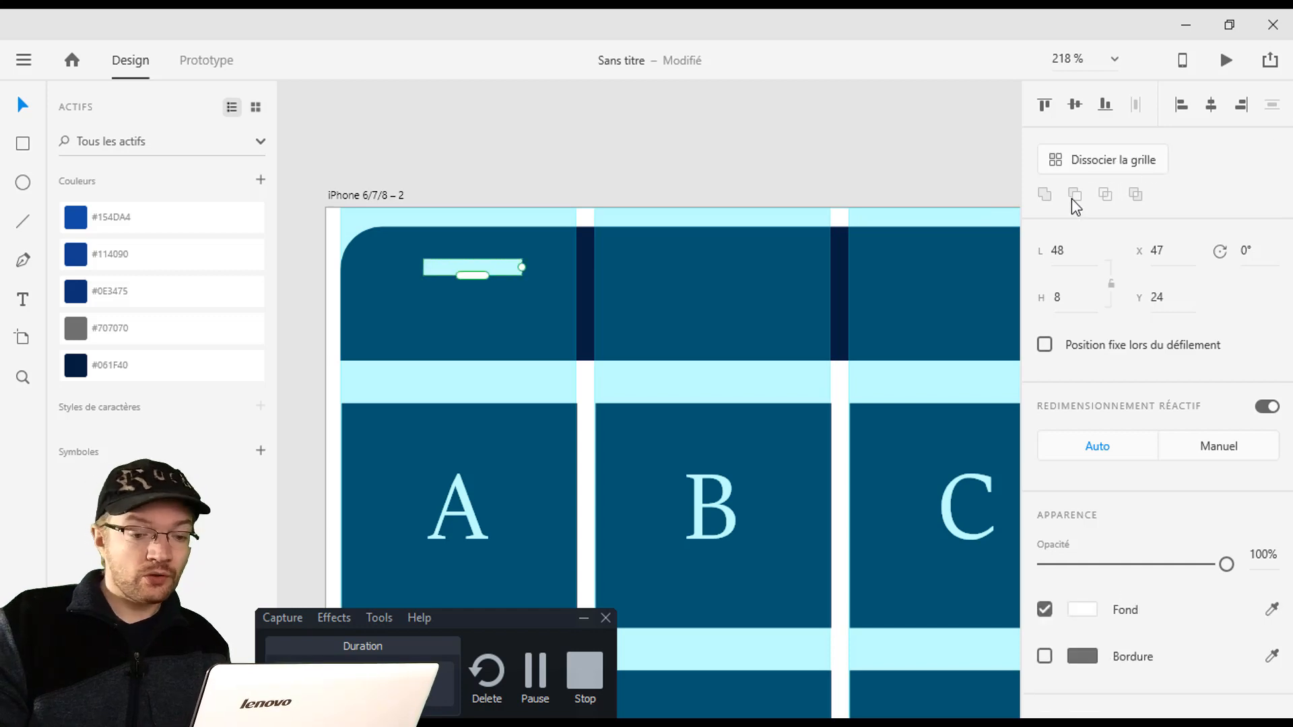
pyautogui.moveTo(479, 274); pyautogui.dragTo(488, 403)
pyautogui.moveTo(479, 302); pyautogui.dragTo(483, 279)
pyautogui.scroll(3, 499, 297)
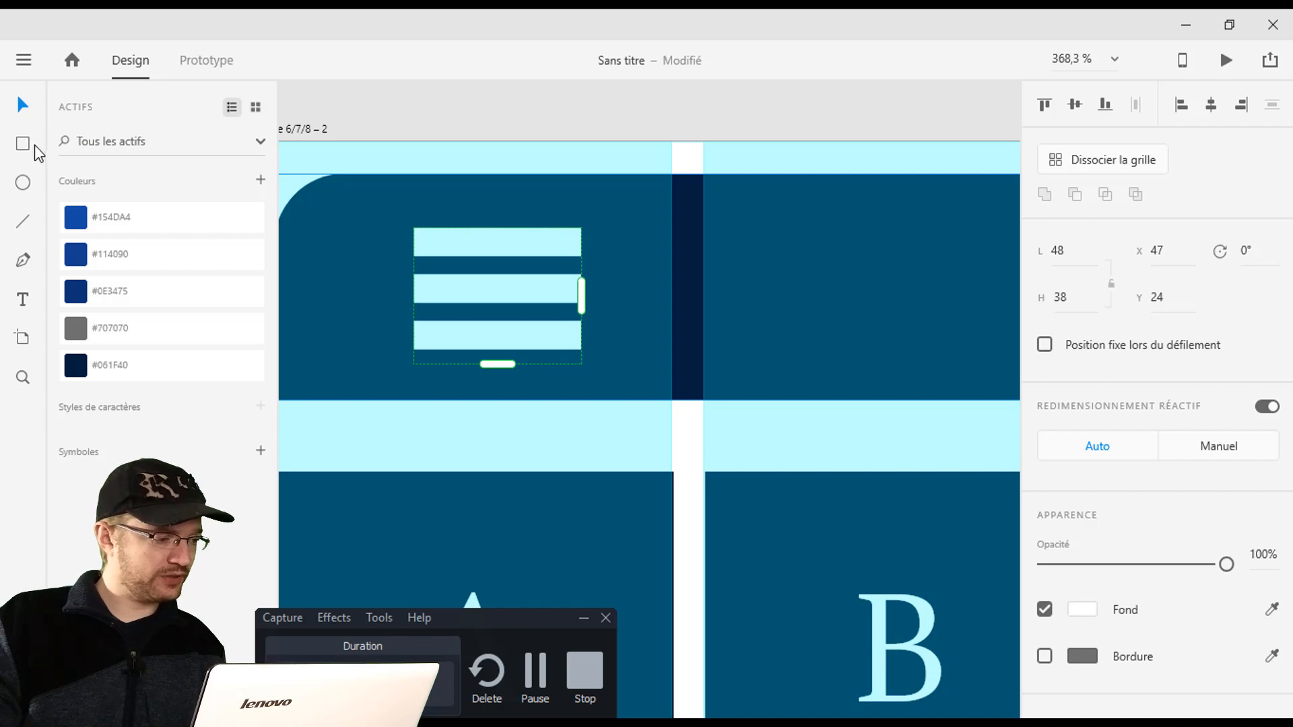
# Thin the three bars, tighten their spacing, and shrink their repeat grid to 28 by 22.
pyautogui.doubleClick(510, 248)
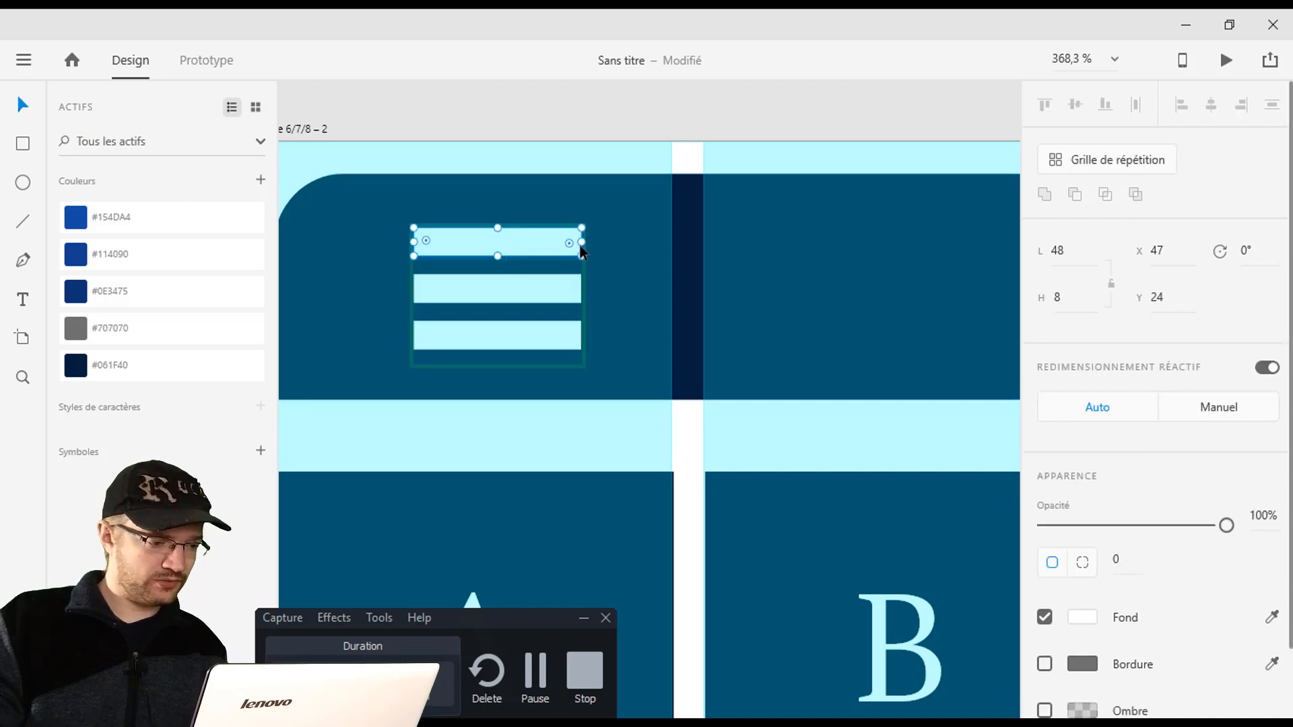
pyautogui.moveTo(567, 243); pyautogui.dragTo(479, 236)
pyautogui.click(472, 271)
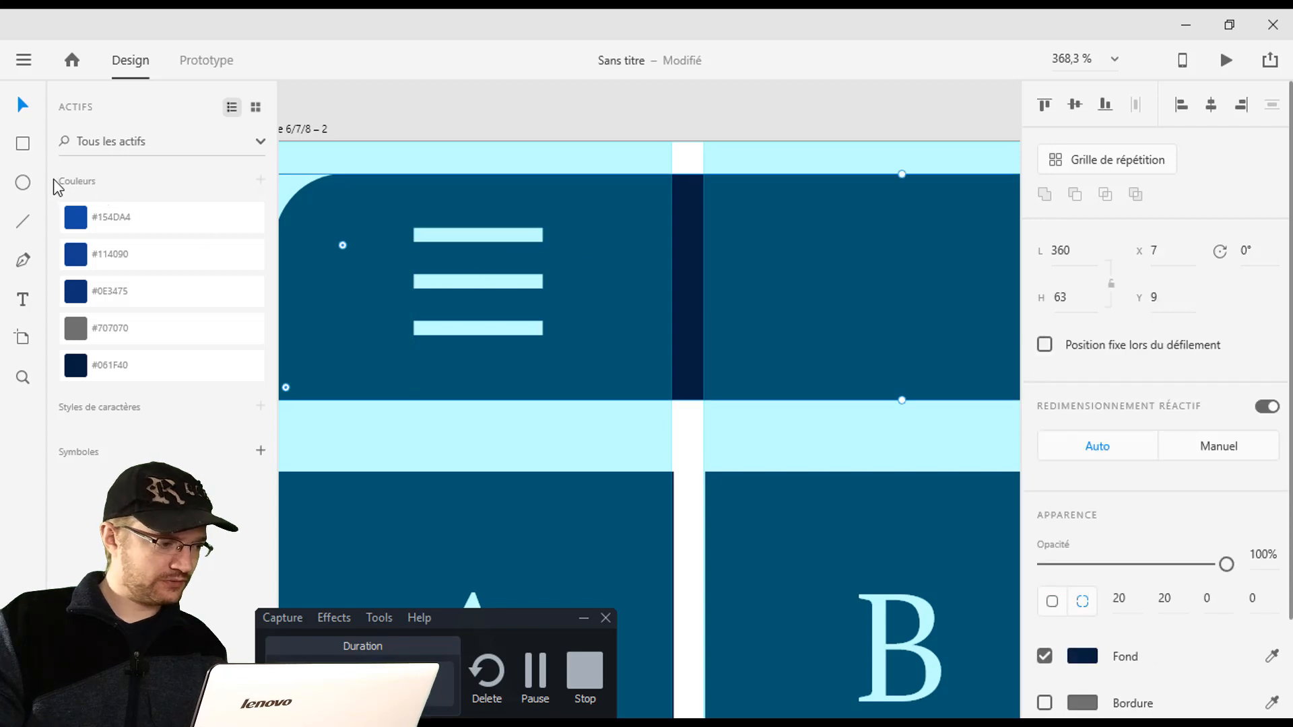
pyautogui.click(436, 264)
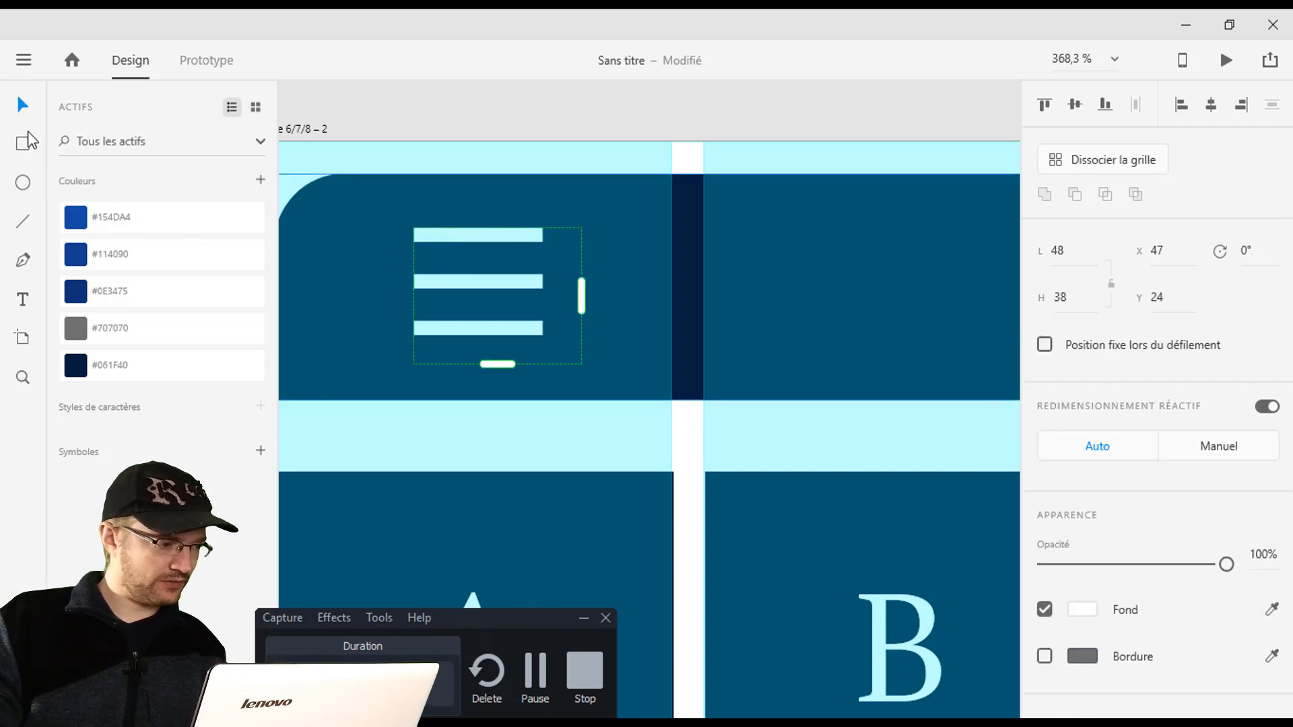
pyautogui.moveTo(471, 258); pyautogui.dragTo(476, 238)
pyautogui.moveTo(581, 279); pyautogui.dragTo(509, 279)
pyautogui.moveTo(466, 328); pyautogui.dragTo(478, 306)
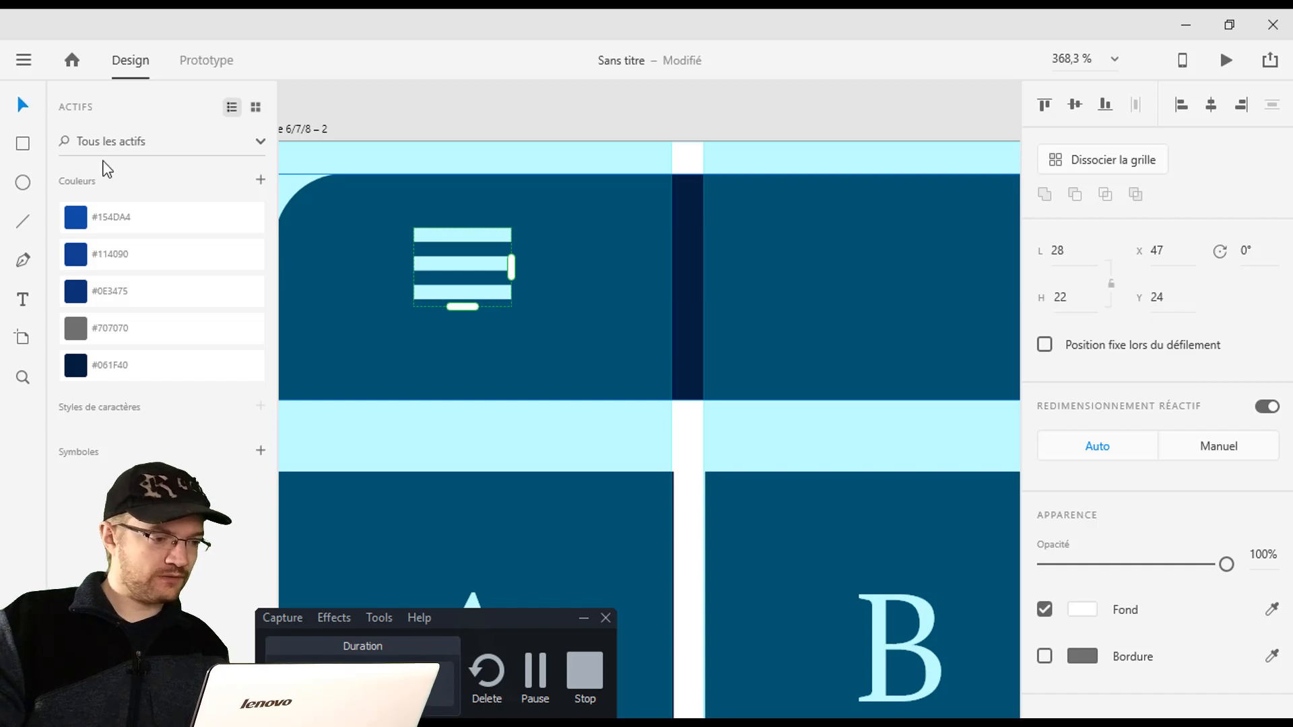
# Move the three-bar menu icon to X 50, Y 32, so it sits in the header directly above the letter A.
pyautogui.moveTo(512, 272); pyautogui.dragTo(548, 294)
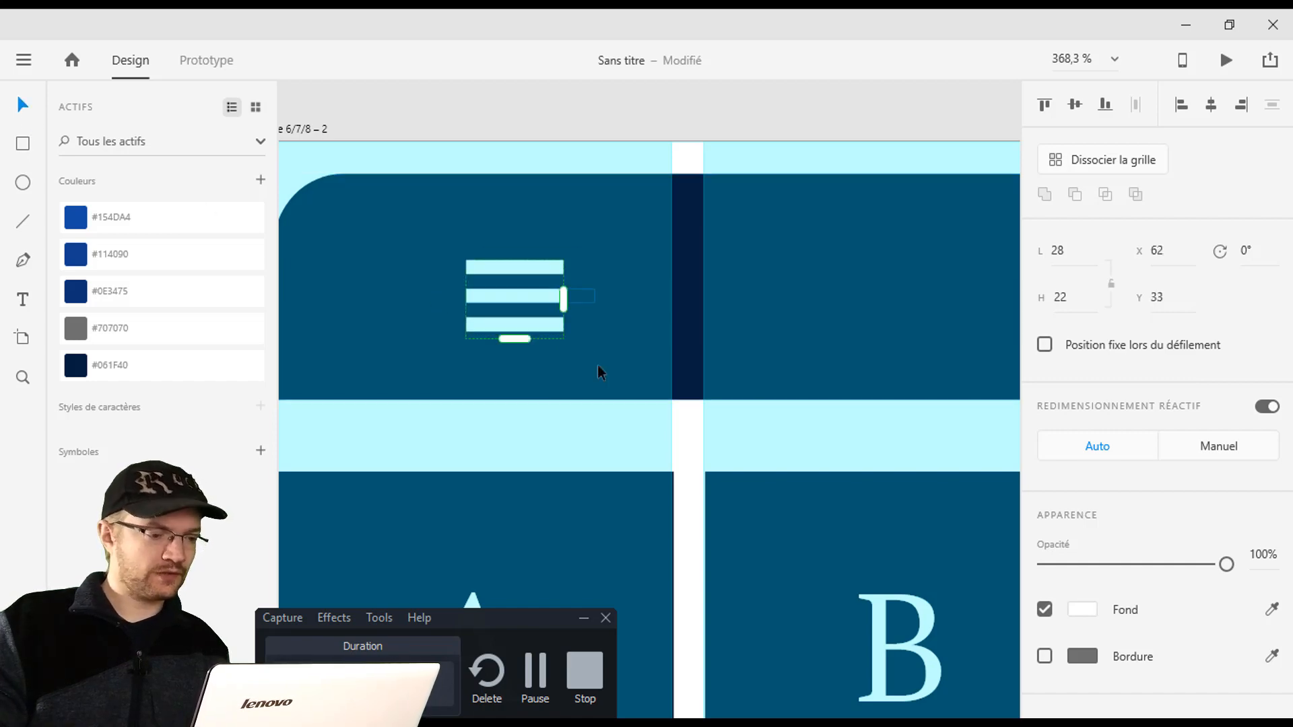
pyautogui.scroll(-5, 600, 370)
pyautogui.scroll(4, 623, 391)
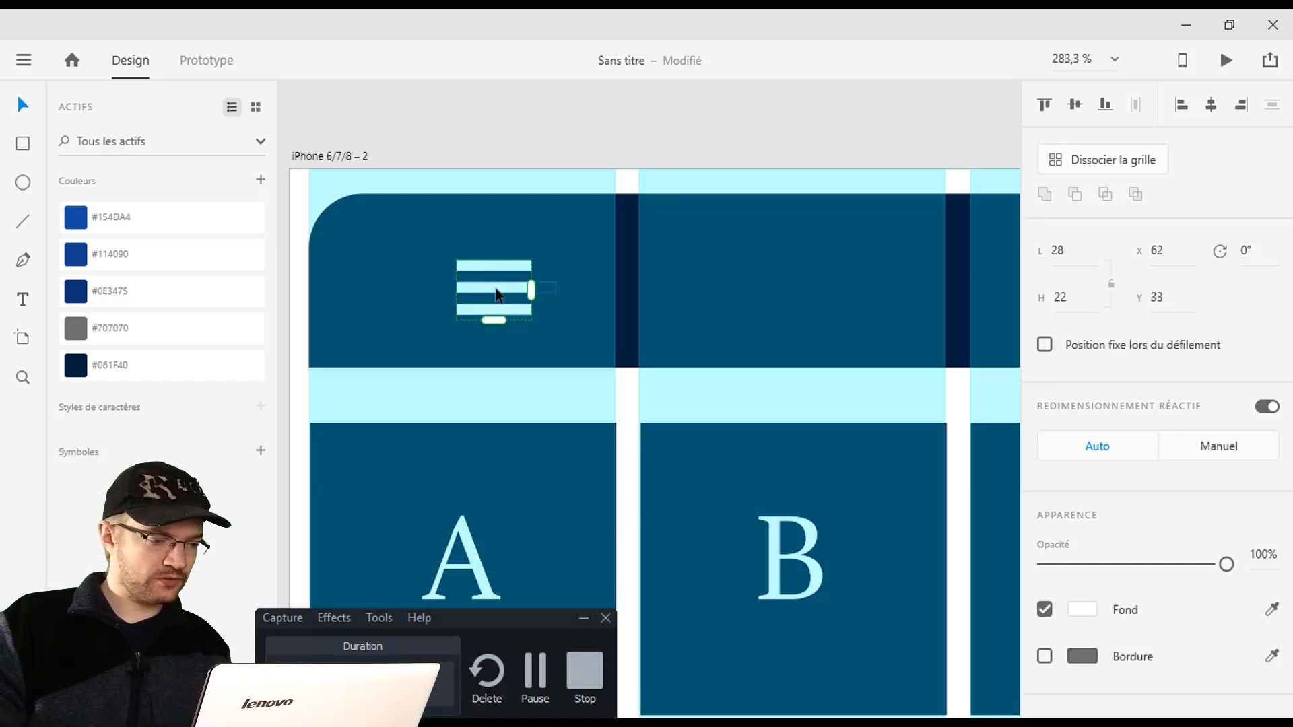
pyautogui.moveTo(496, 290); pyautogui.dragTo(462, 293)
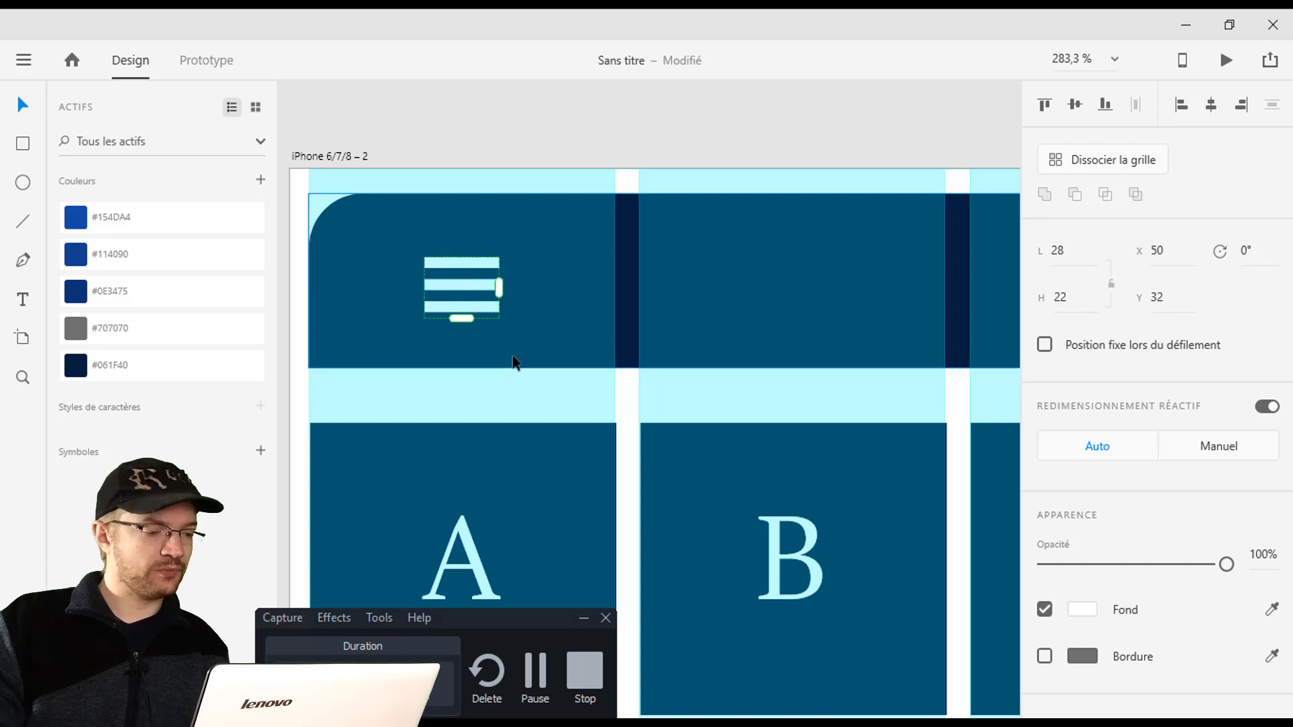
# Draw a rectangle about 242 by 36 in the header beside the menu icon.
pyautogui.scroll(-2, 515, 360)
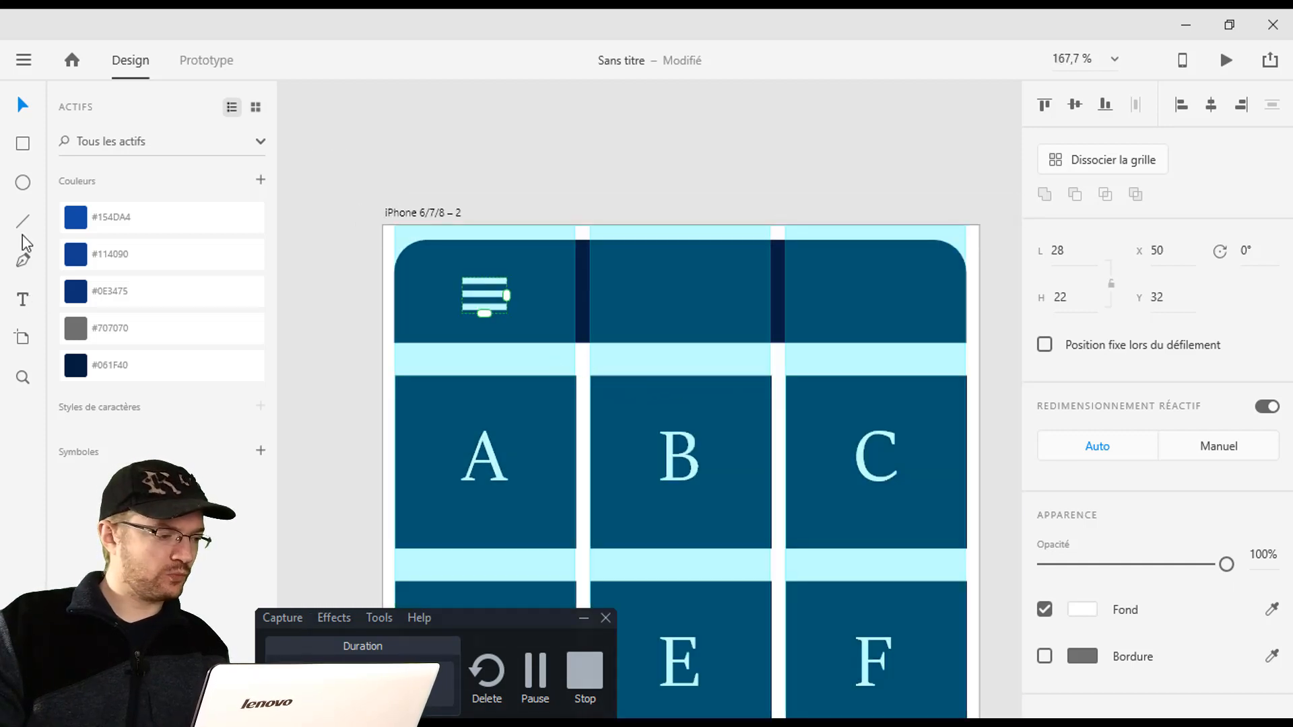
pyautogui.click(22, 146)
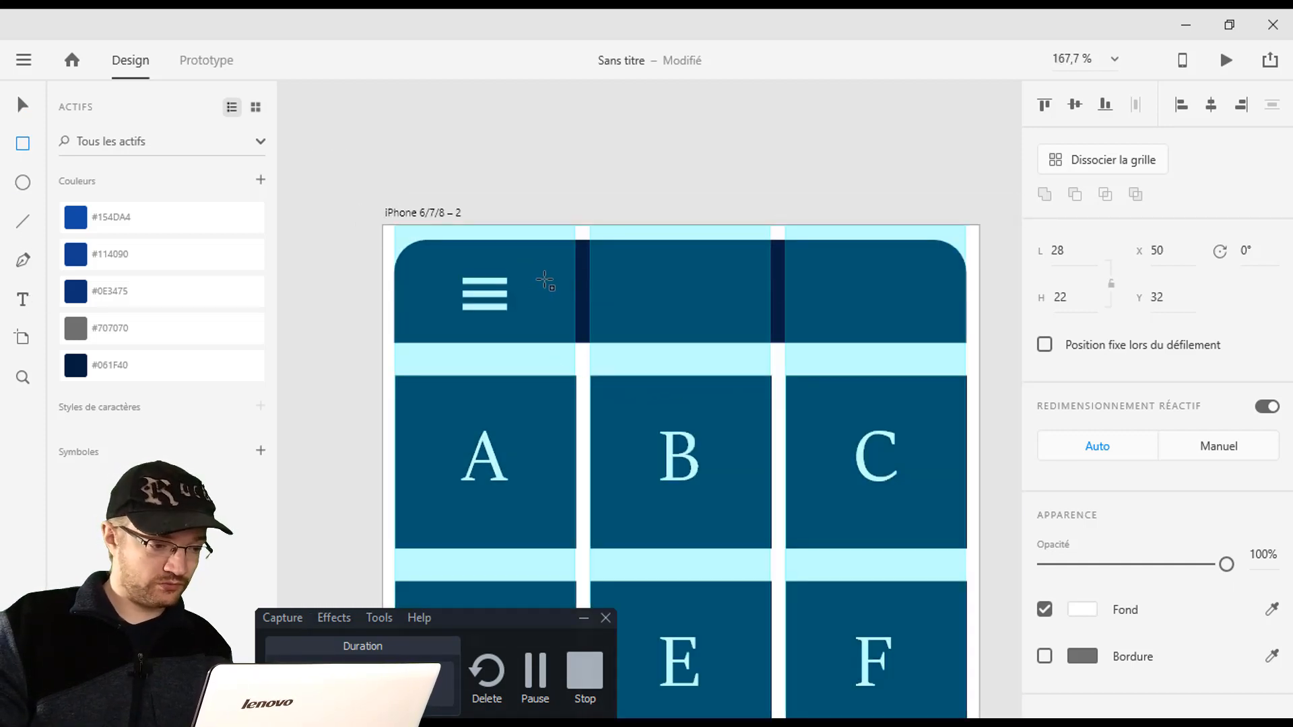
pyautogui.moveTo(533, 271); pyautogui.dragTo(892, 323)
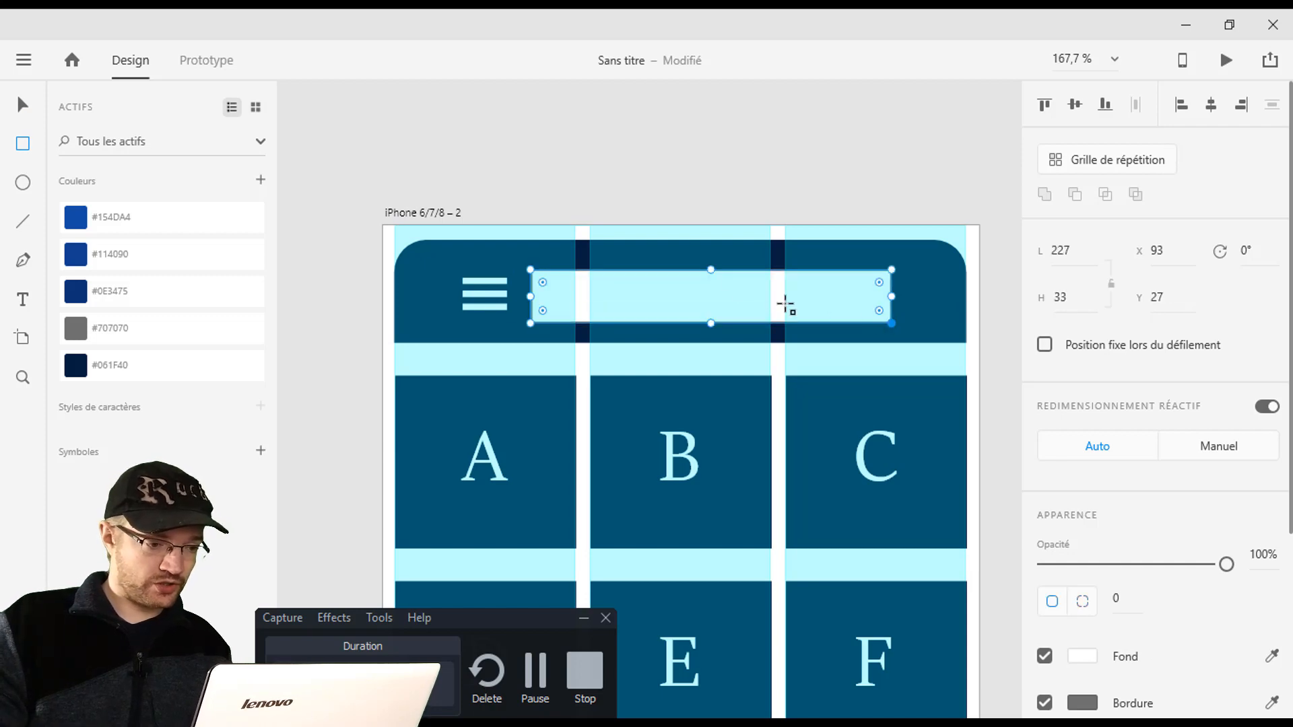
pyautogui.moveTo(712, 270); pyautogui.dragTo(714, 264)
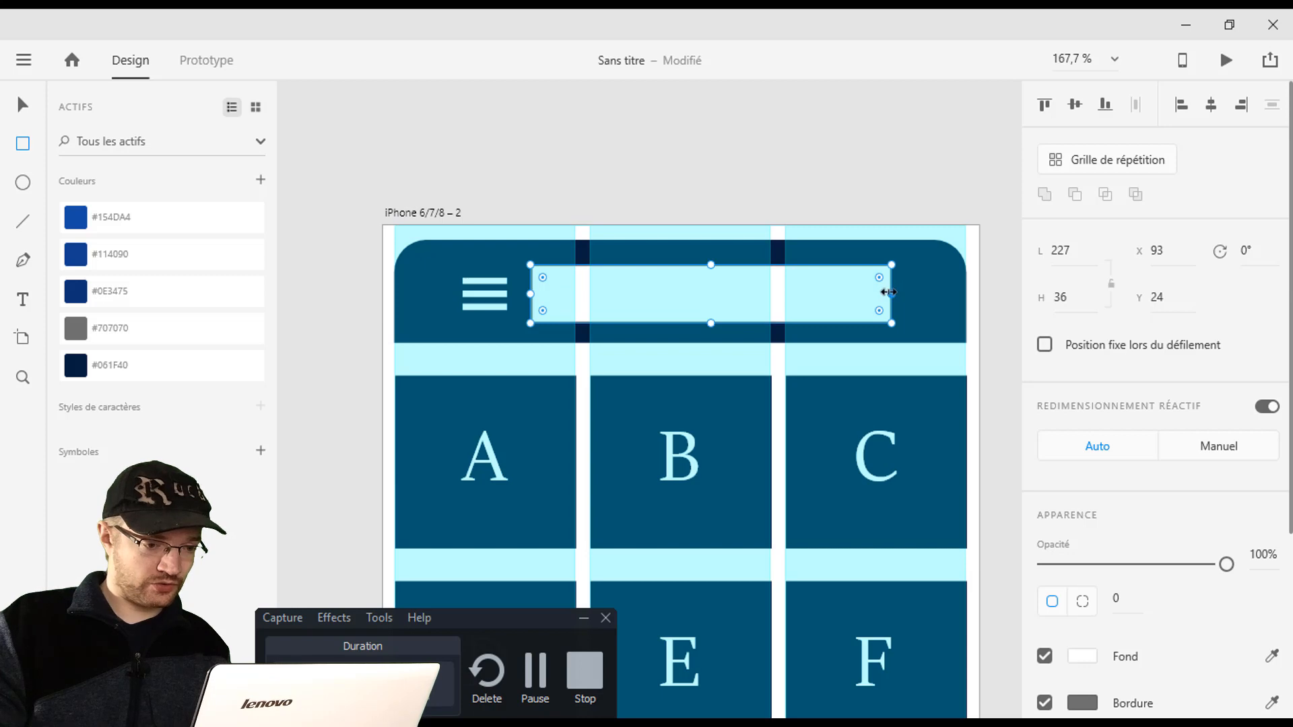
pyautogui.moveTo(890, 292); pyautogui.dragTo(916, 293)
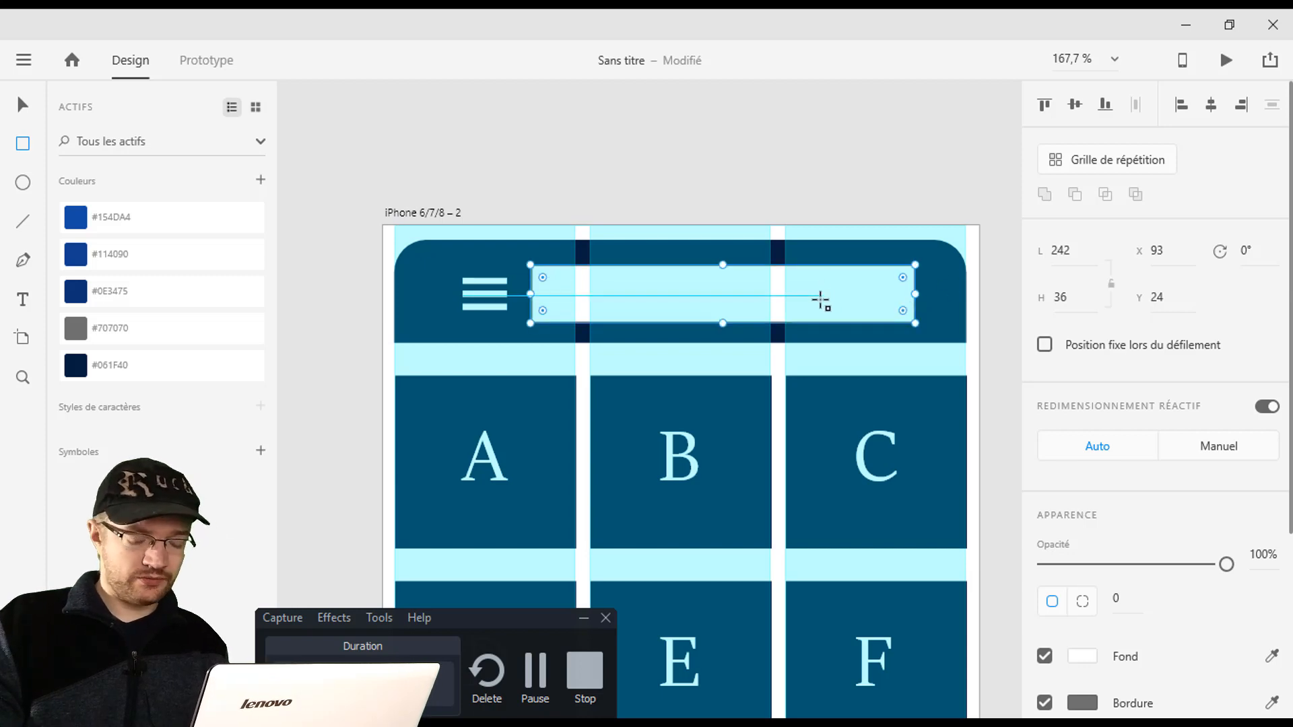
# Hide the column layout grid on the iPhone 6/7/8 – 2 artboard.
pyautogui.scroll(-4, 1098, 610)
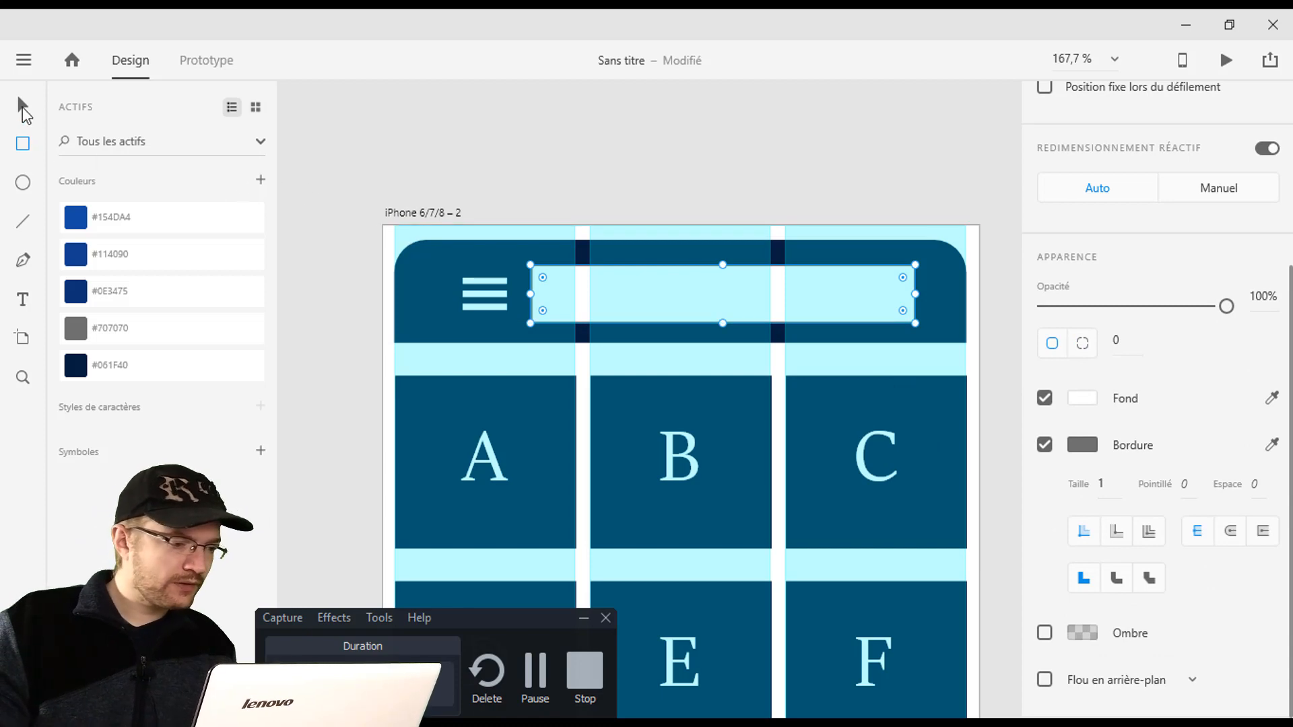
pyautogui.click(384, 206)
pyautogui.scroll(-1, 1102, 551)
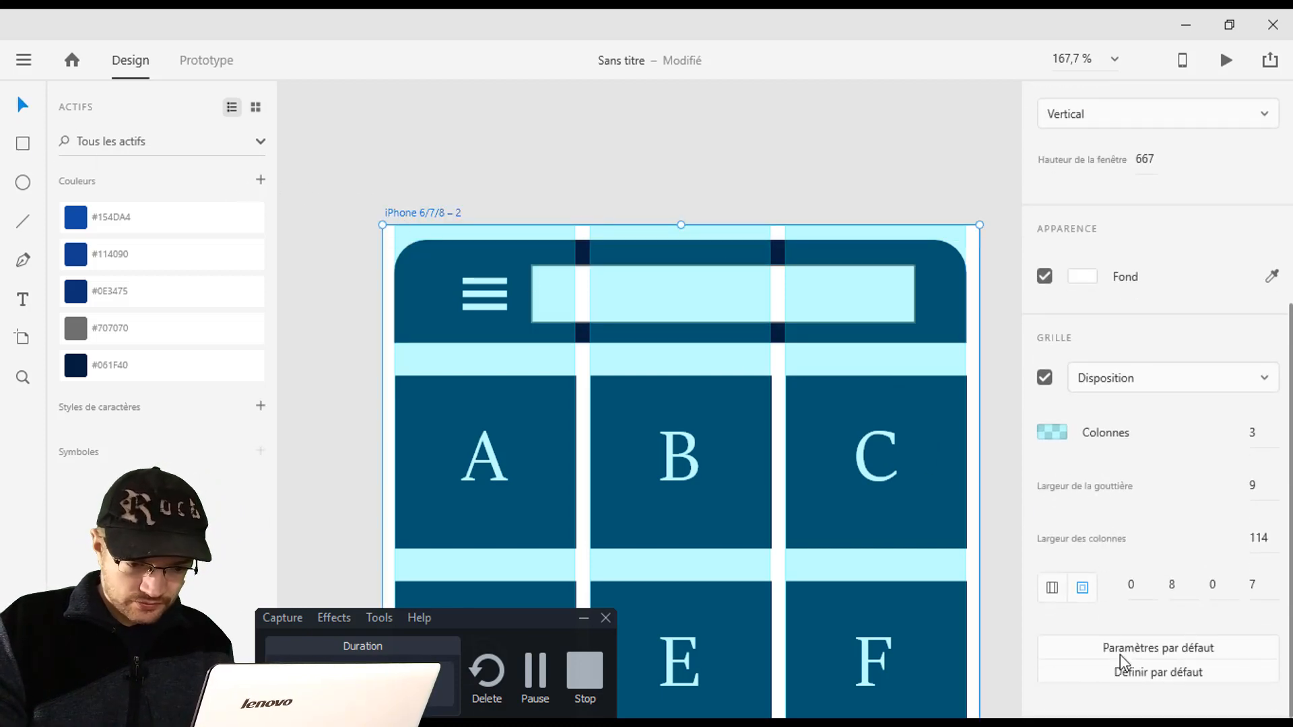
pyautogui.click(1045, 378)
# Narrow the header's search rectangle to a width of 233 from the menu icon side and remove its border.
pyautogui.click(671, 288)
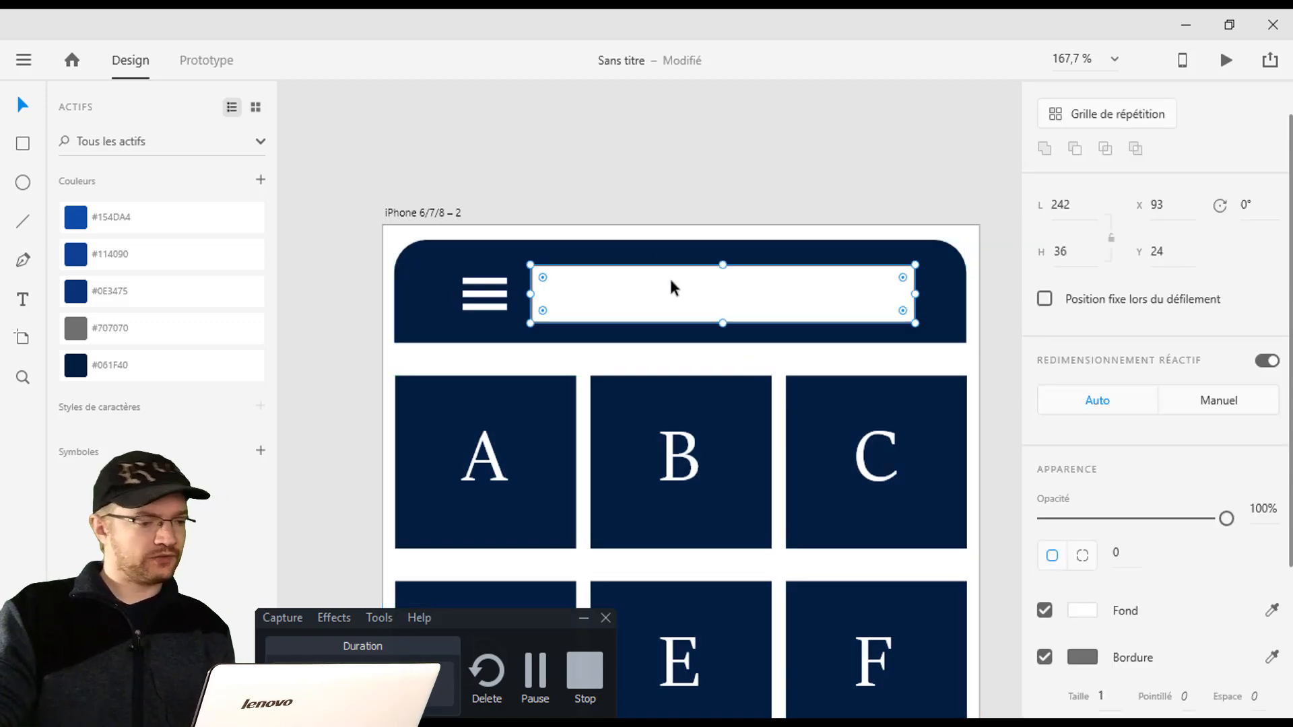
pyautogui.moveTo(532, 293); pyautogui.dragTo(546, 295)
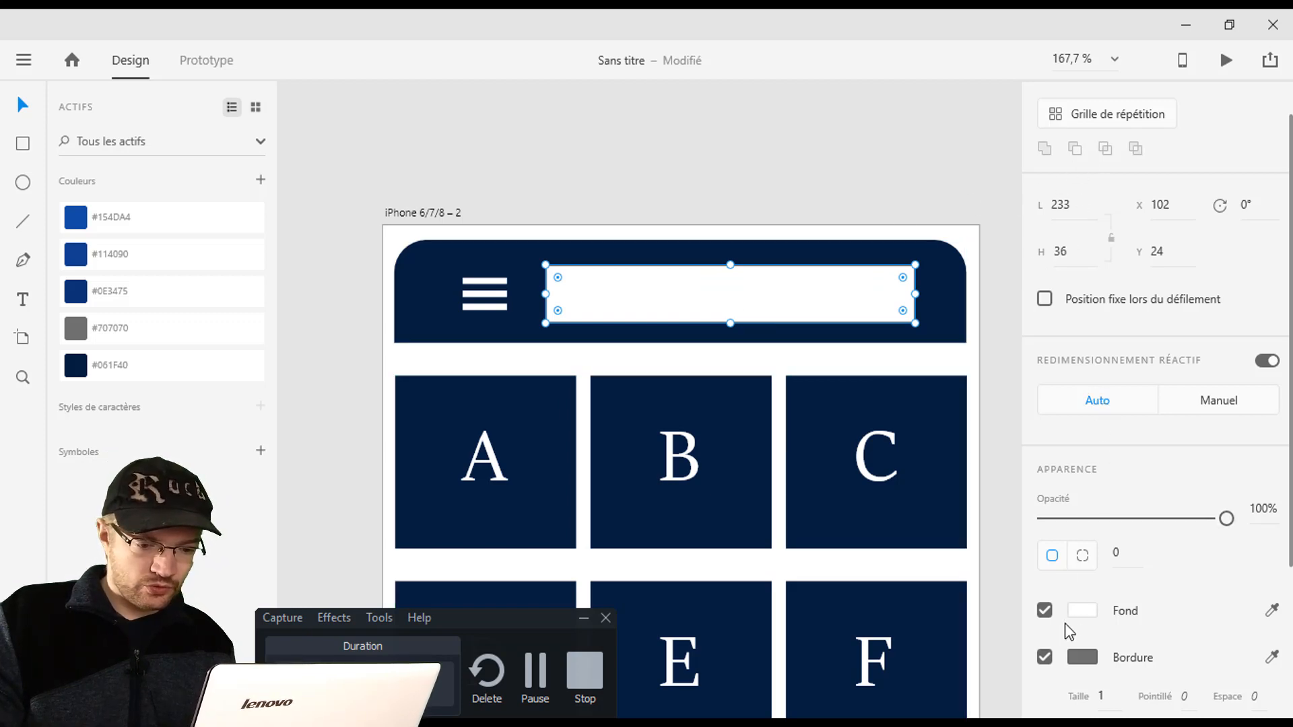
pyautogui.click(1044, 657)
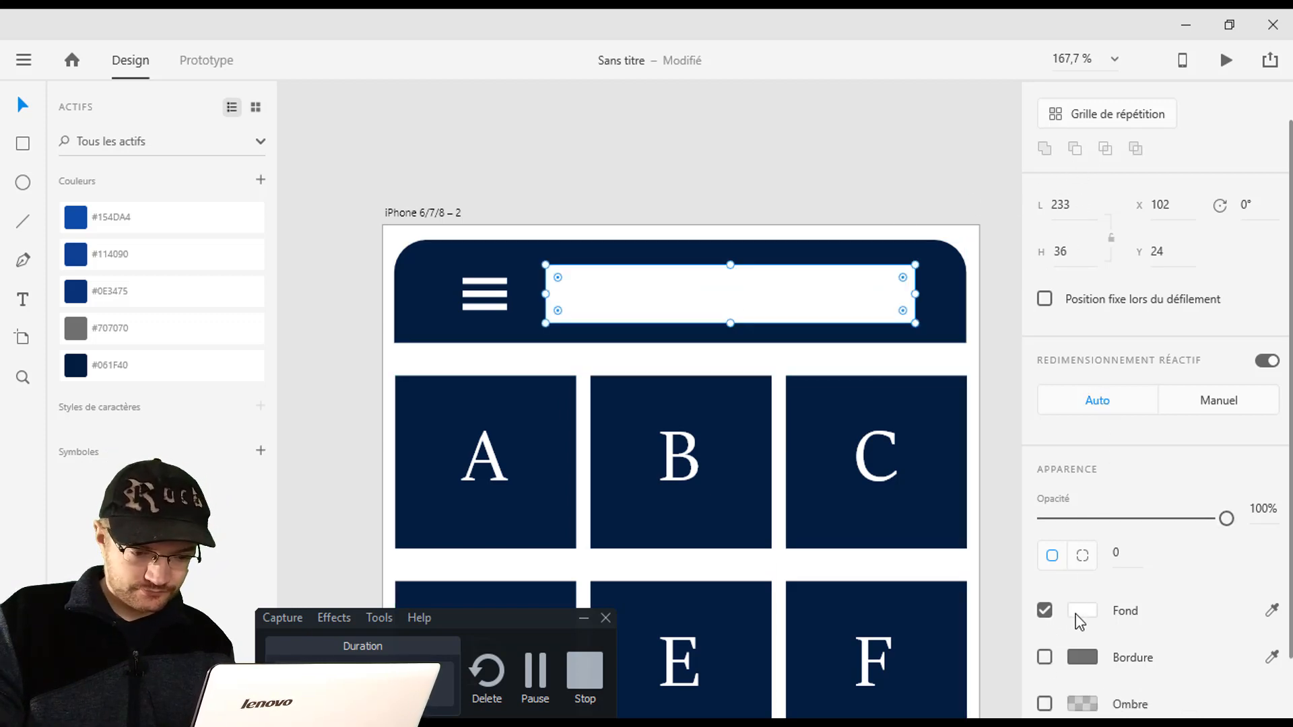
# Fill the header's inner rectangle with dark navy #04152B and widen it to 243 toward the menu icon.
pyautogui.click(1082, 611)
pyautogui.moveTo(845, 528); pyautogui.dragTo(831, 520)
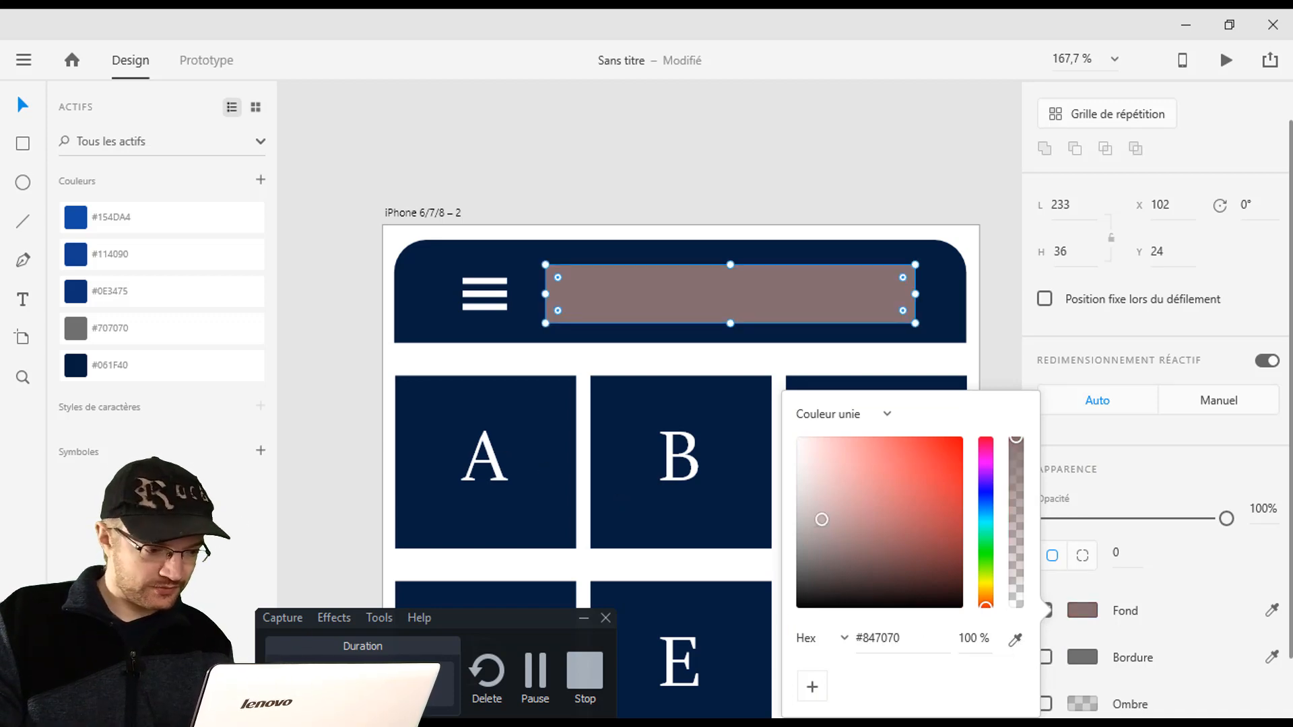
pyautogui.click(525, 438)
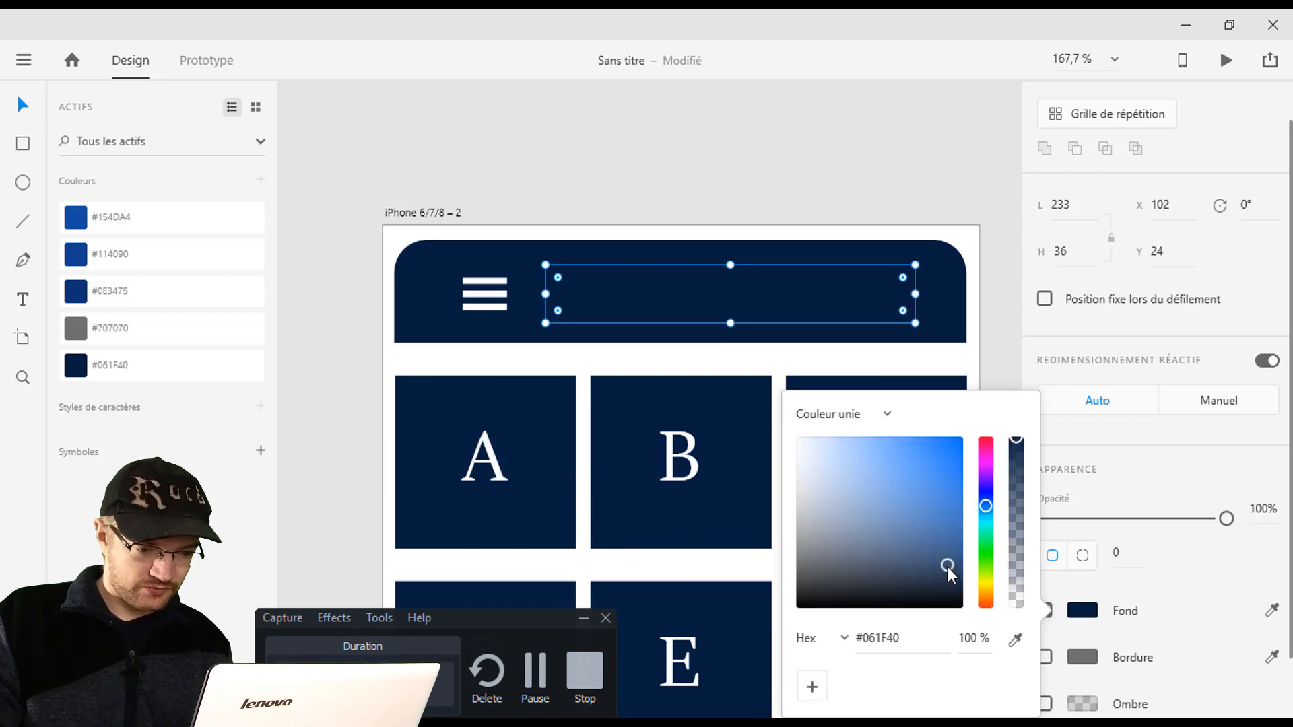
pyautogui.moveTo(948, 565); pyautogui.dragTo(948, 580)
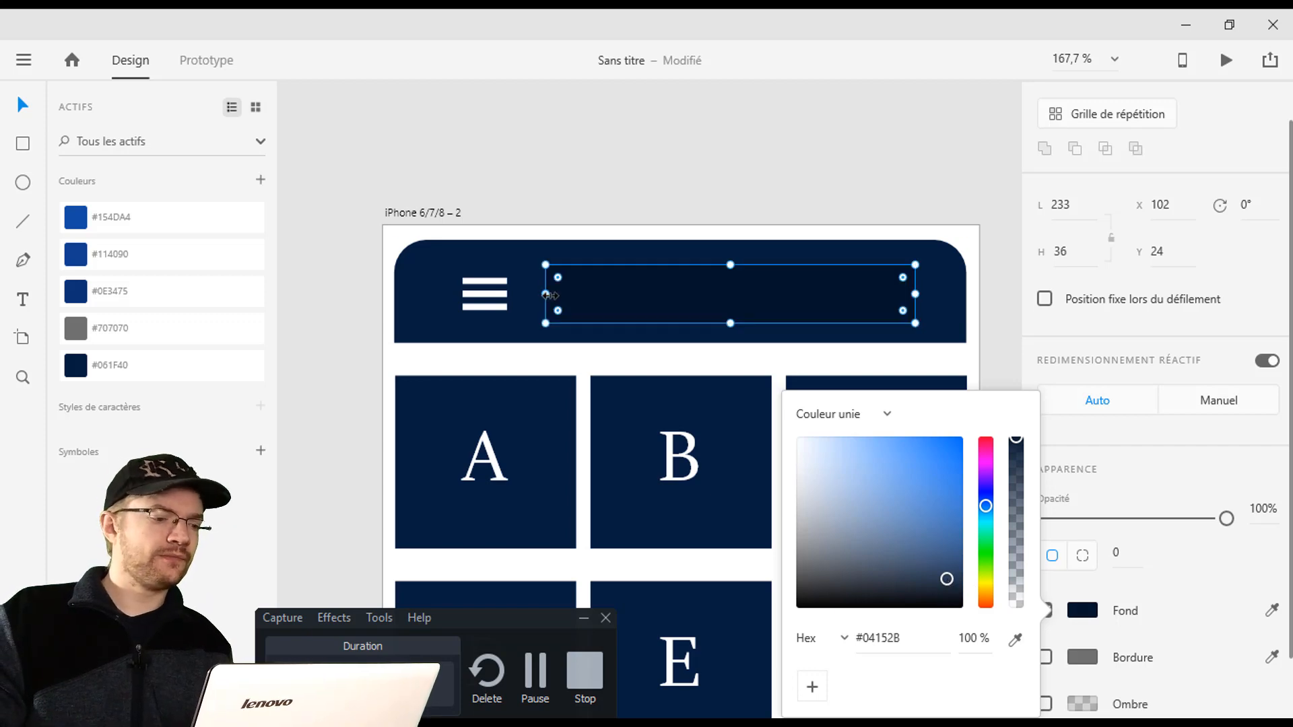
pyautogui.moveTo(546, 293); pyautogui.dragTo(531, 296)
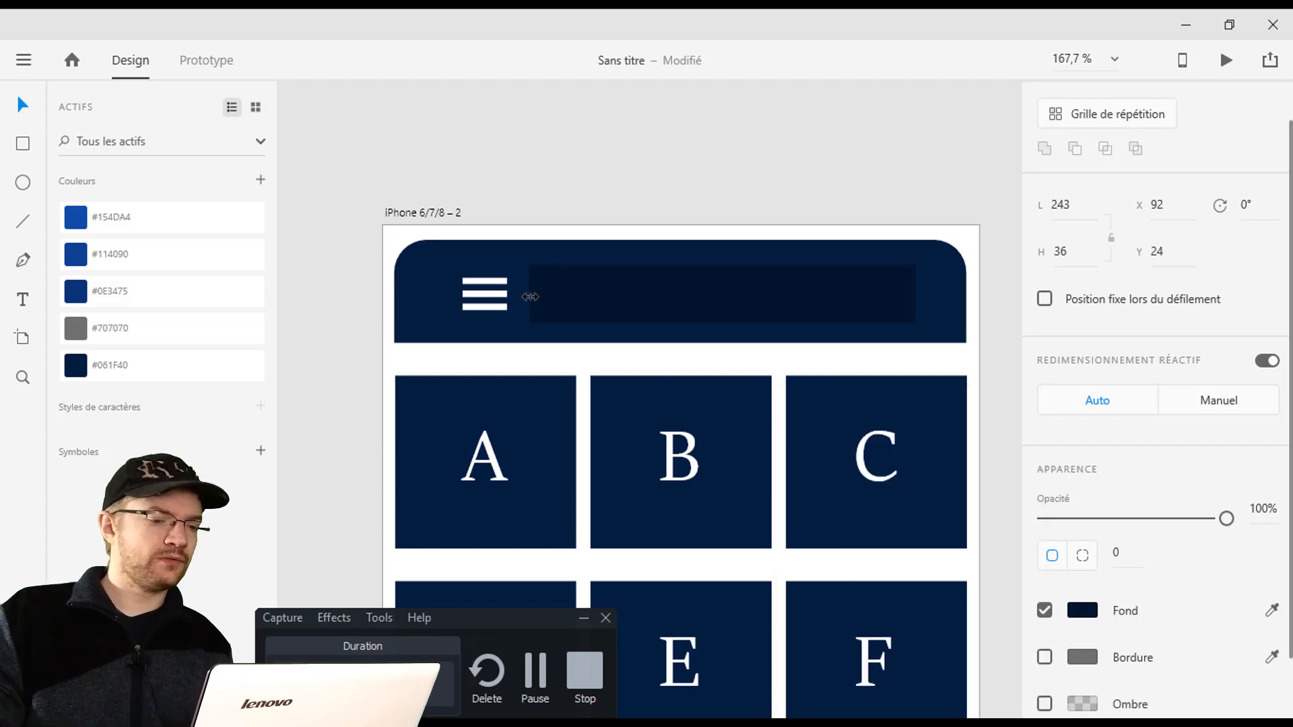
pyautogui.click(836, 204)
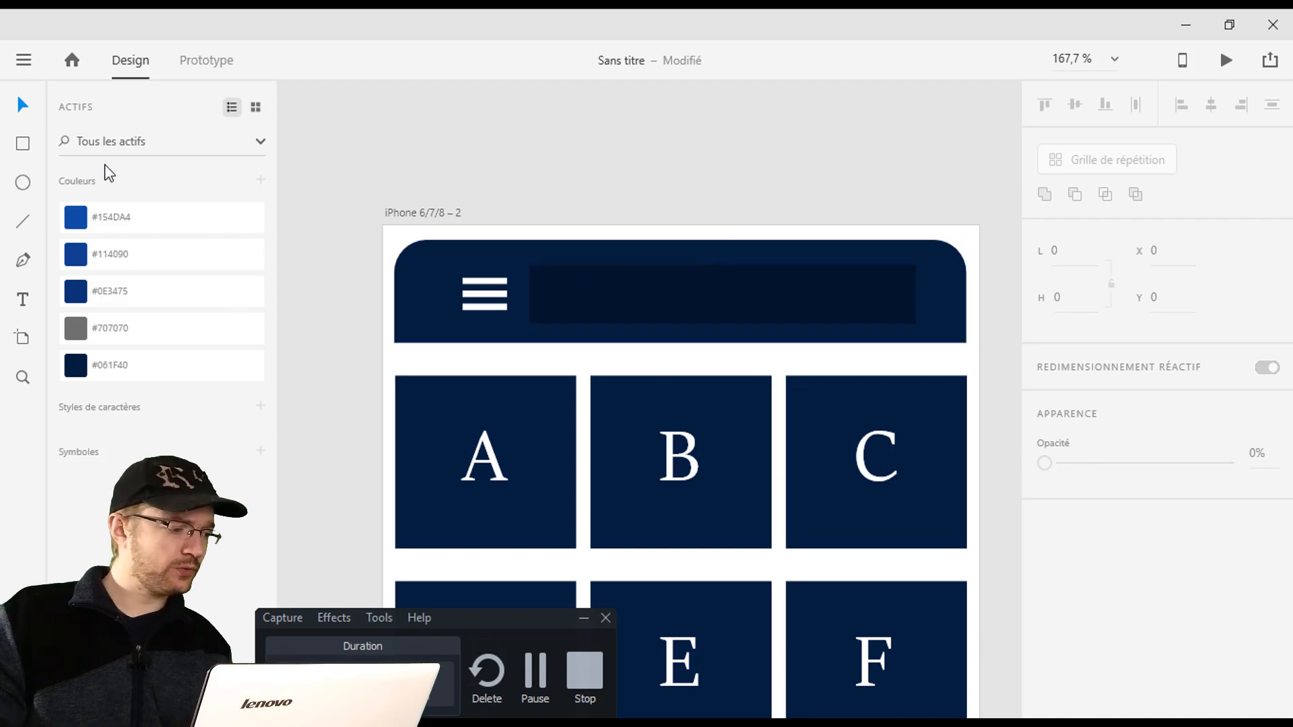
# Draw a circle about 19 by 19 inside the dark header rectangle and place it at X 286, Y 31.
pyautogui.click(24, 187)
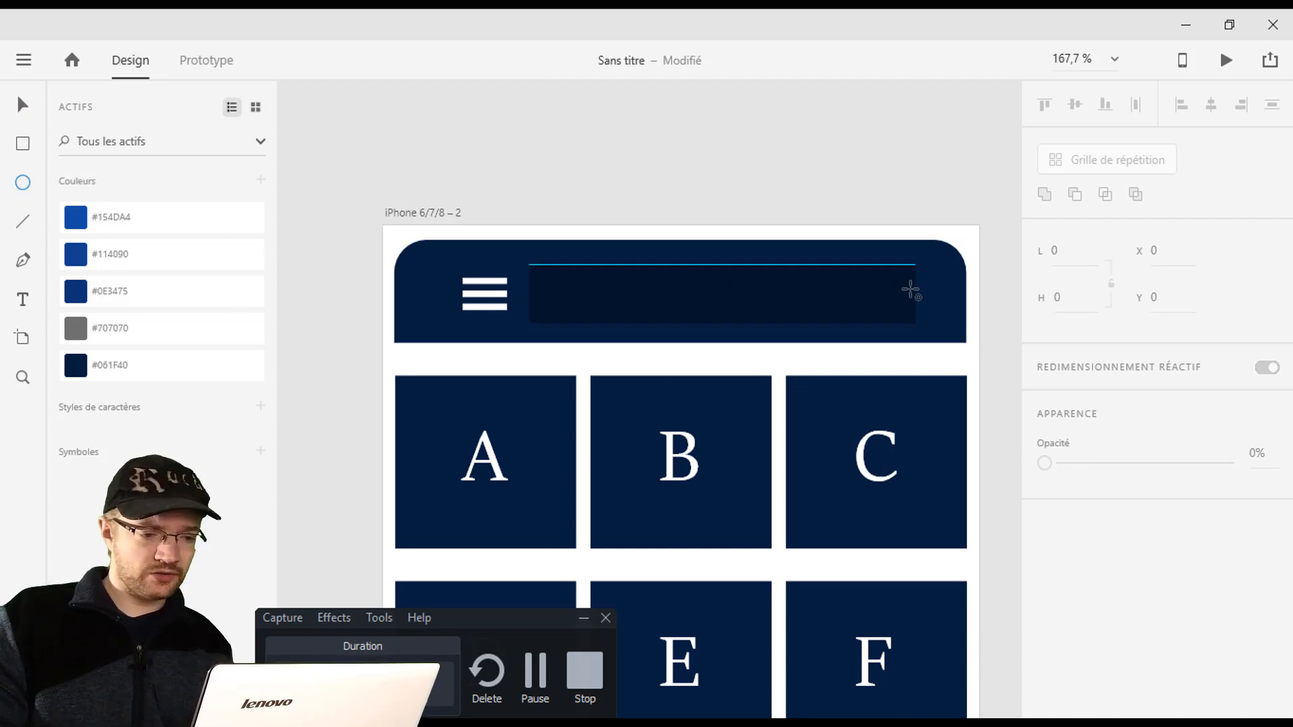
pyautogui.scroll(5, 910, 304)
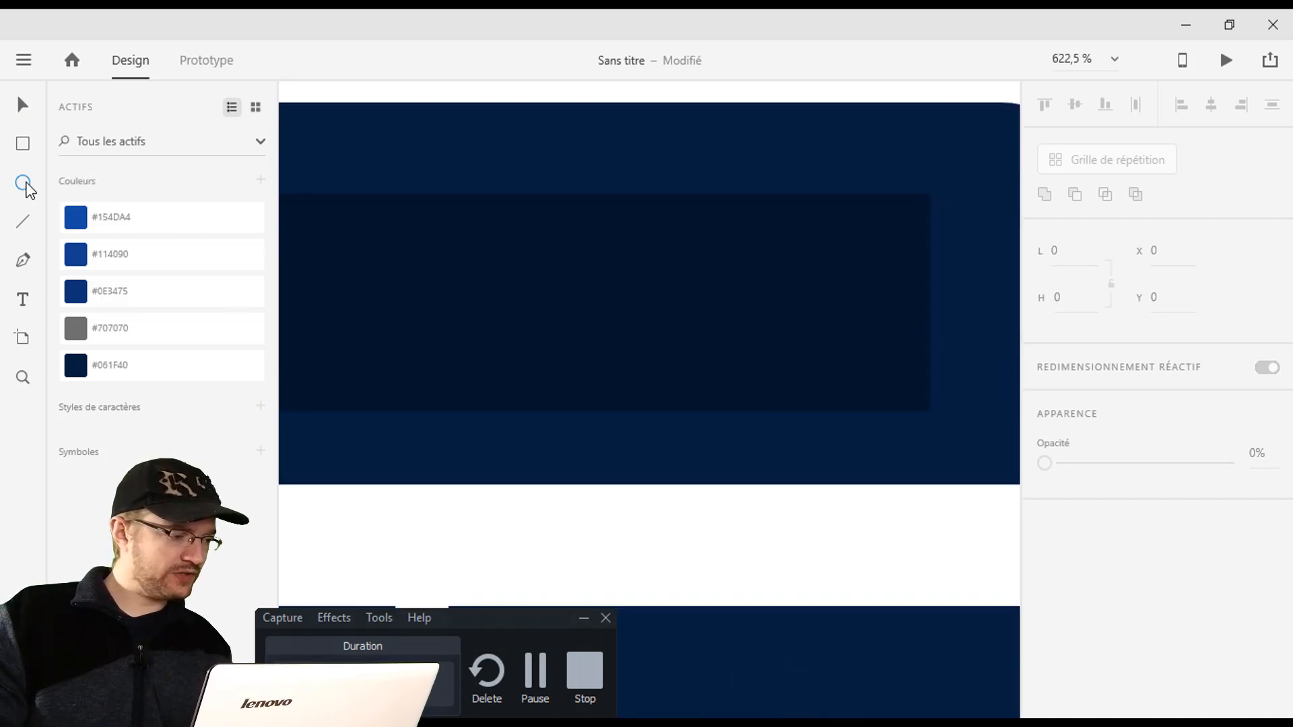
pyautogui.moveTo(731, 244); pyautogui.dragTo(861, 359)
pyautogui.click(22, 104)
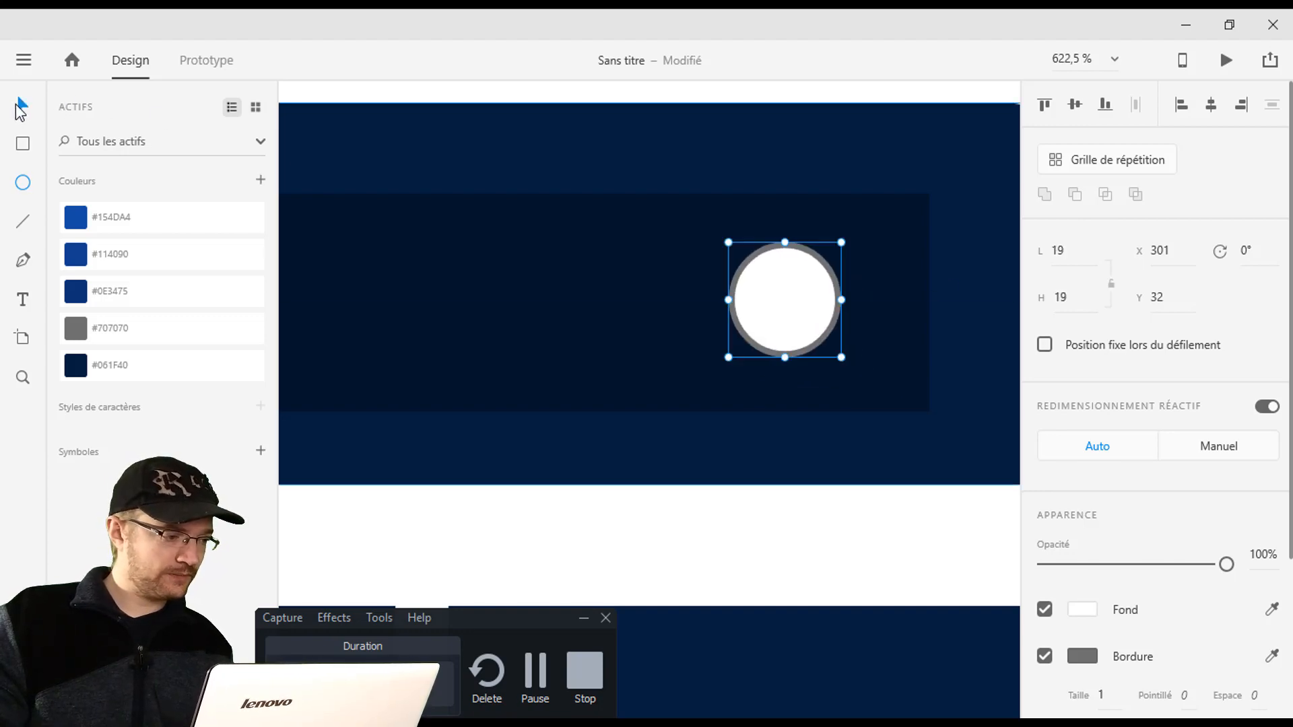
pyautogui.moveTo(763, 301); pyautogui.dragTo(710, 293)
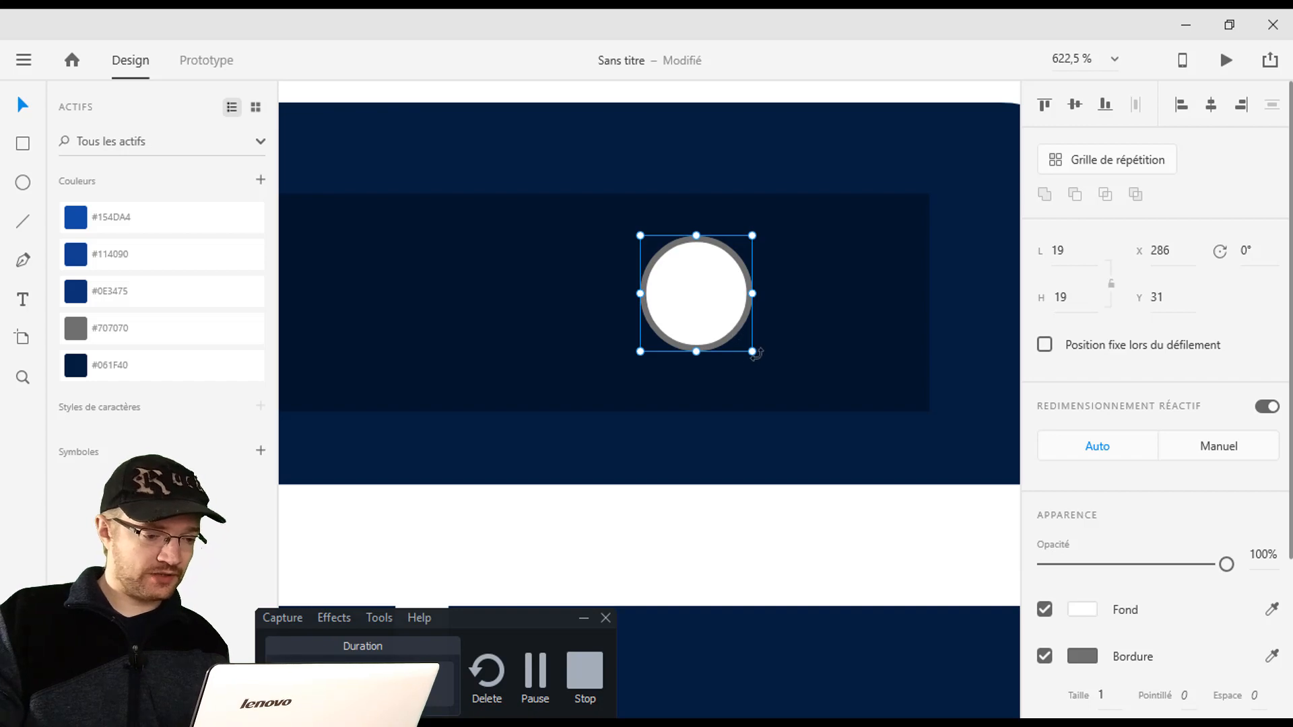
# Create a concentric 11 by 11 circle at X 290, Y 35 inside the 19 by 19 circle.
pyautogui.moveTo(752, 352); pyautogui.dragTo(700, 293)
pyautogui.hotkey('ctrl', 'z')
pyautogui.click(693, 309)
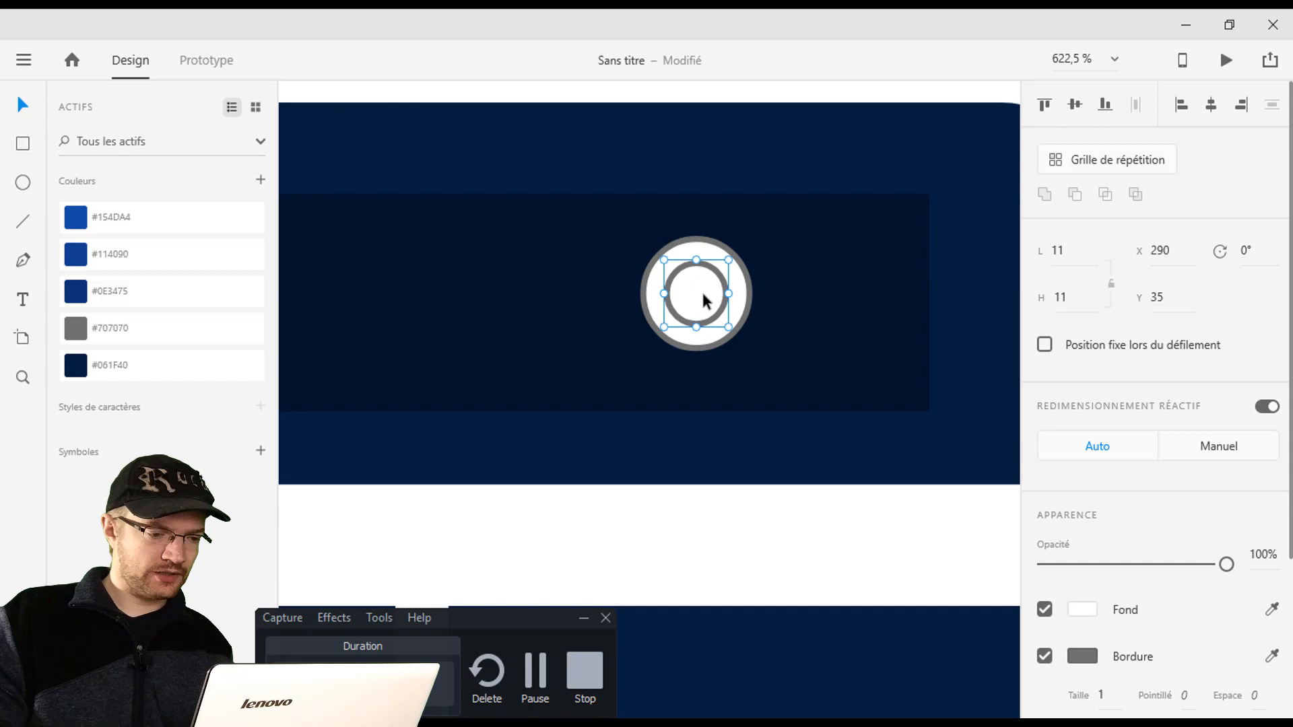
# Subtract the inner circle from the larger one and remove the resulting ring's border.
pyautogui.keyDown('shift'); pyautogui.click(741, 306); pyautogui.keyUp('shift')
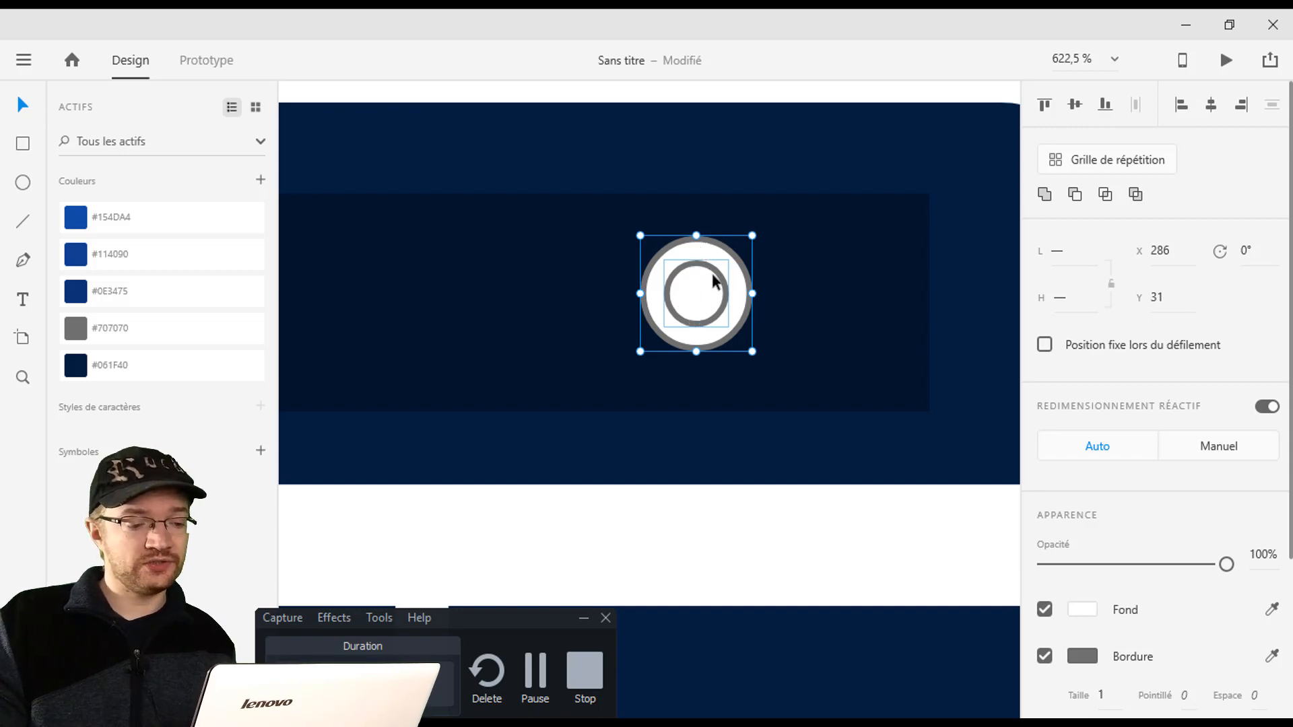
pyautogui.click(1076, 195)
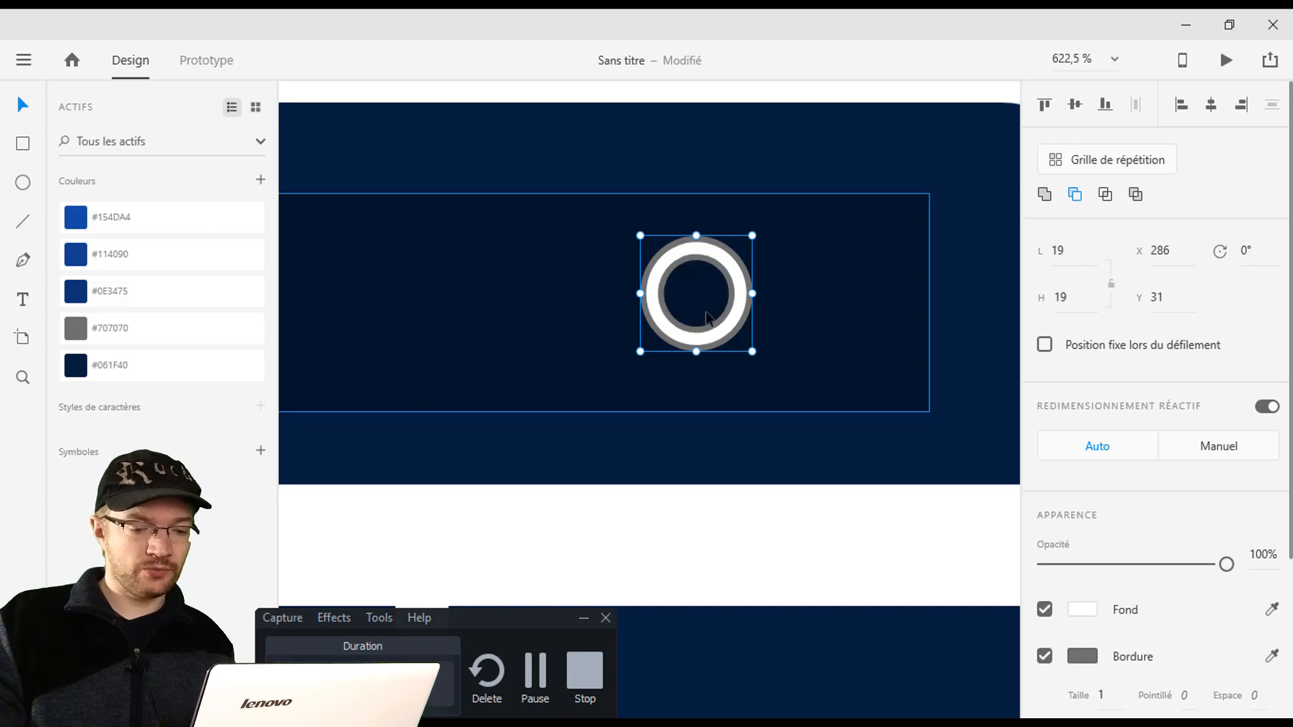
pyautogui.click(1045, 657)
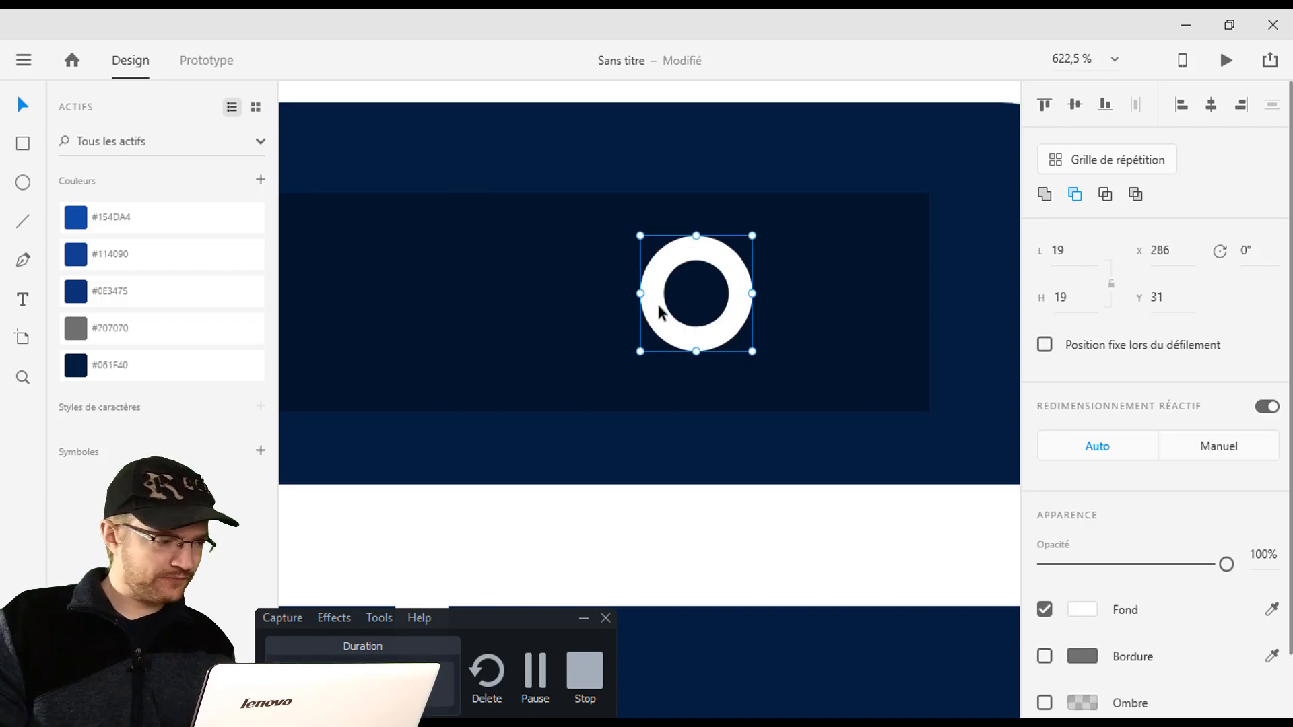
# Draw a vertical handle rectangle about 6 by 20 under the ring and place it at X 293, Y 46.
pyautogui.click(23, 146)
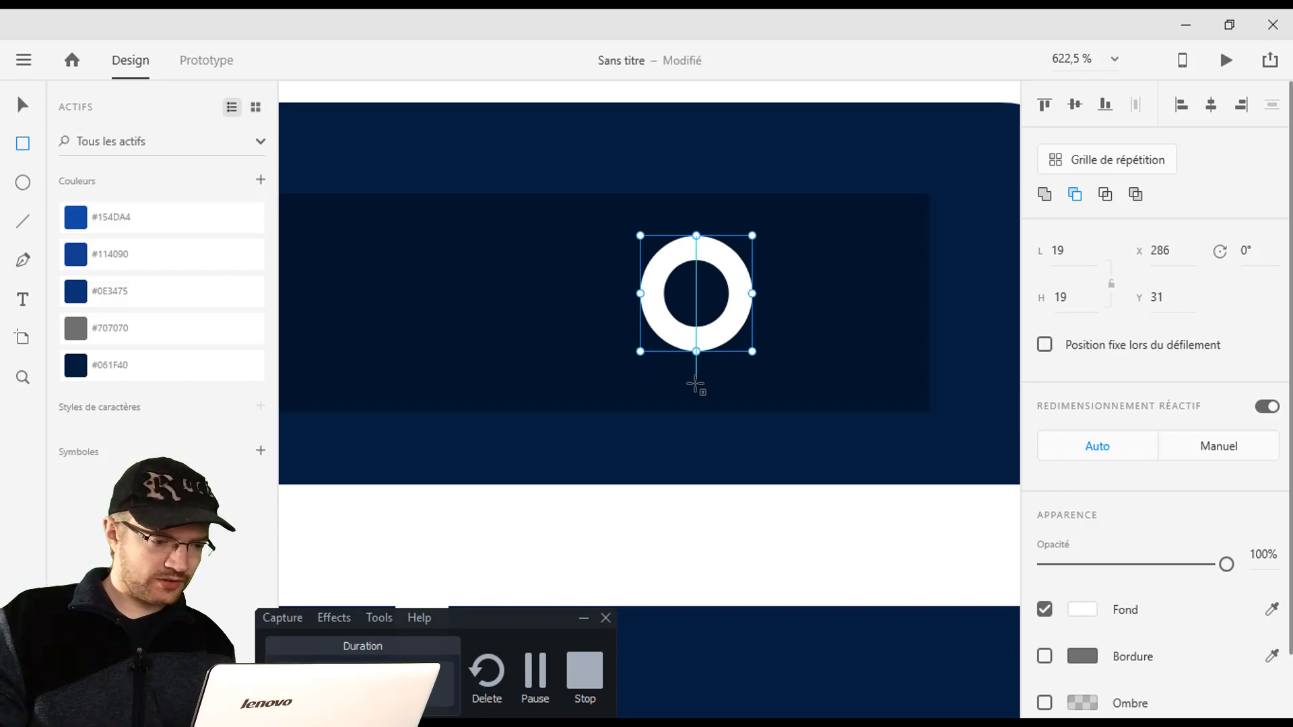
pyautogui.moveTo(689, 340); pyautogui.dragTo(724, 461)
pyautogui.click(23, 104)
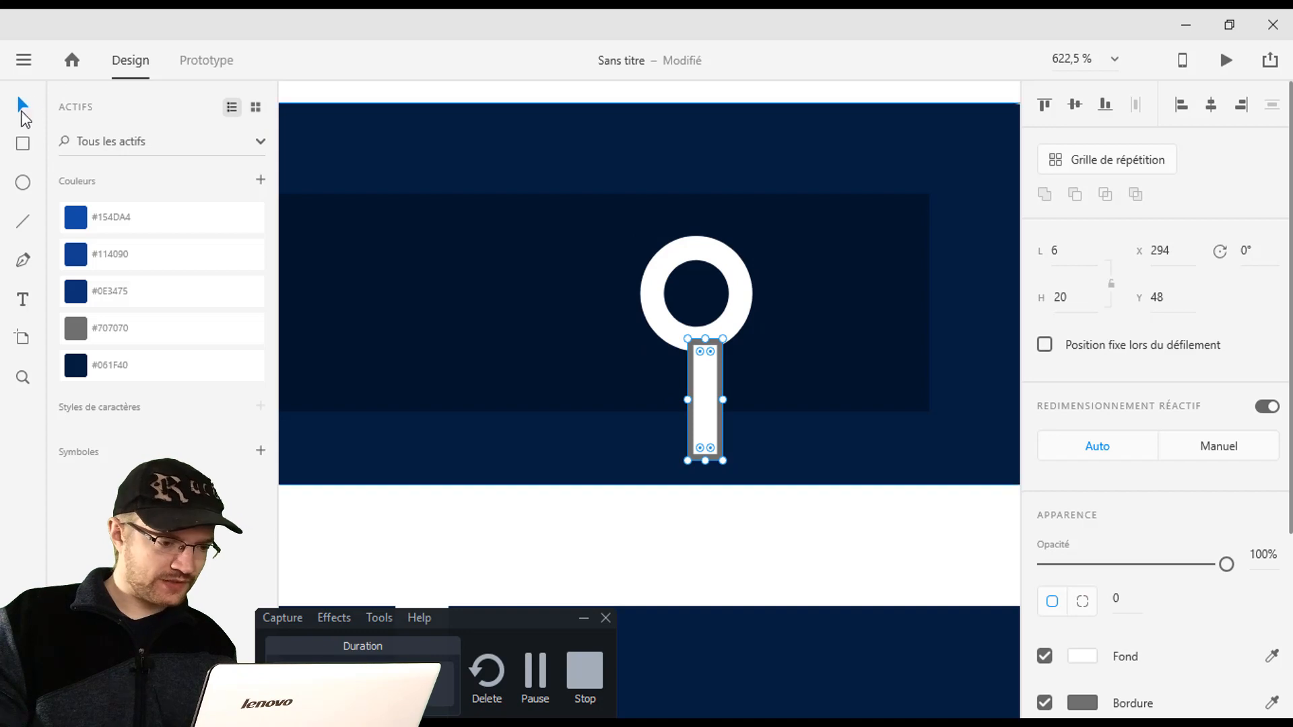
pyautogui.moveTo(694, 374); pyautogui.dragTo(688, 367)
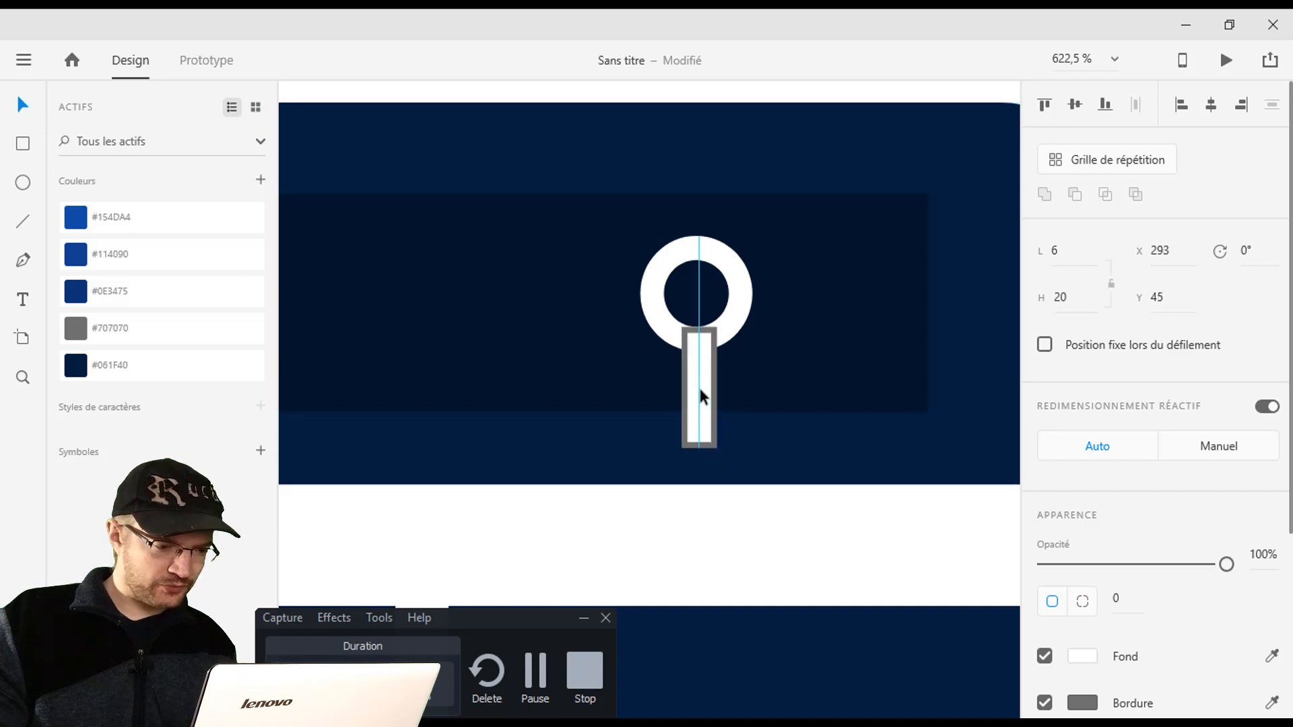
pyautogui.press('Up')
pyautogui.press('Up')
pyautogui.press('Down')
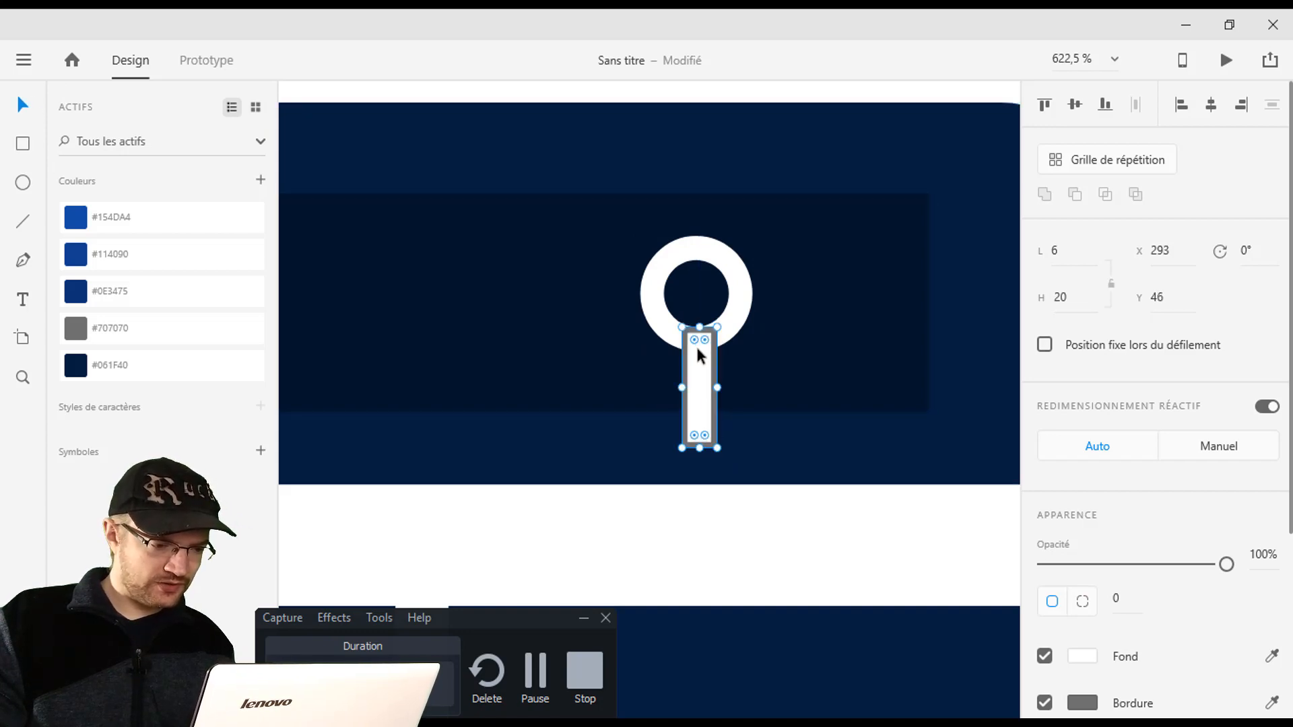
# Narrow the handle rectangle to a width of 5 and centre it under the ring at X 293.
pyautogui.scroll(6, 688, 398)
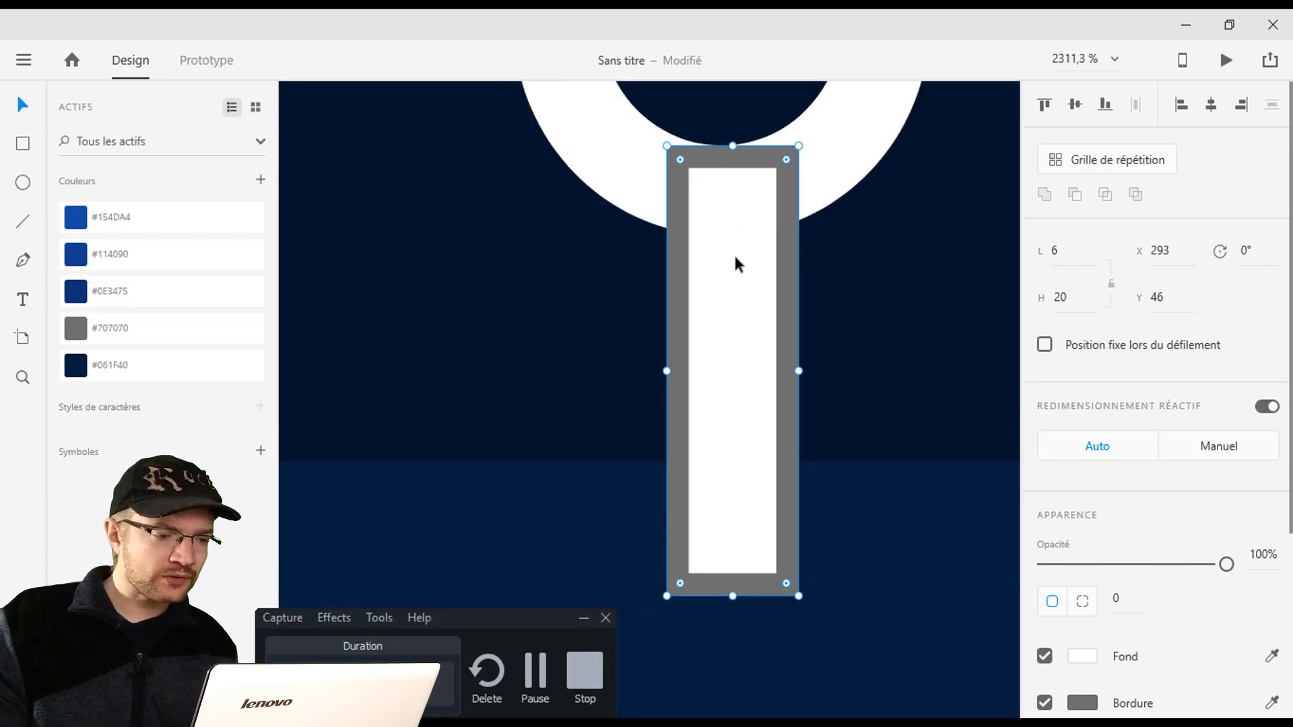
pyautogui.moveTo(737, 252); pyautogui.dragTo(718, 252)
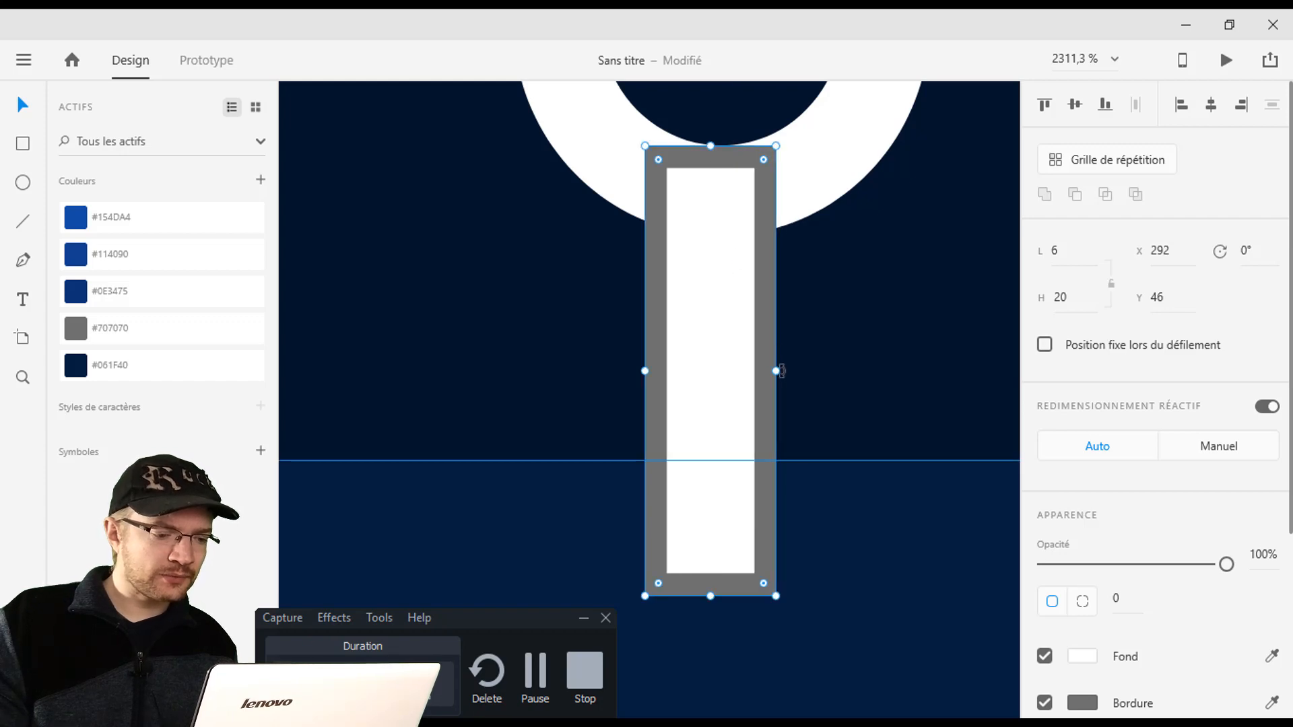
pyautogui.moveTo(776, 371); pyautogui.dragTo(792, 371)
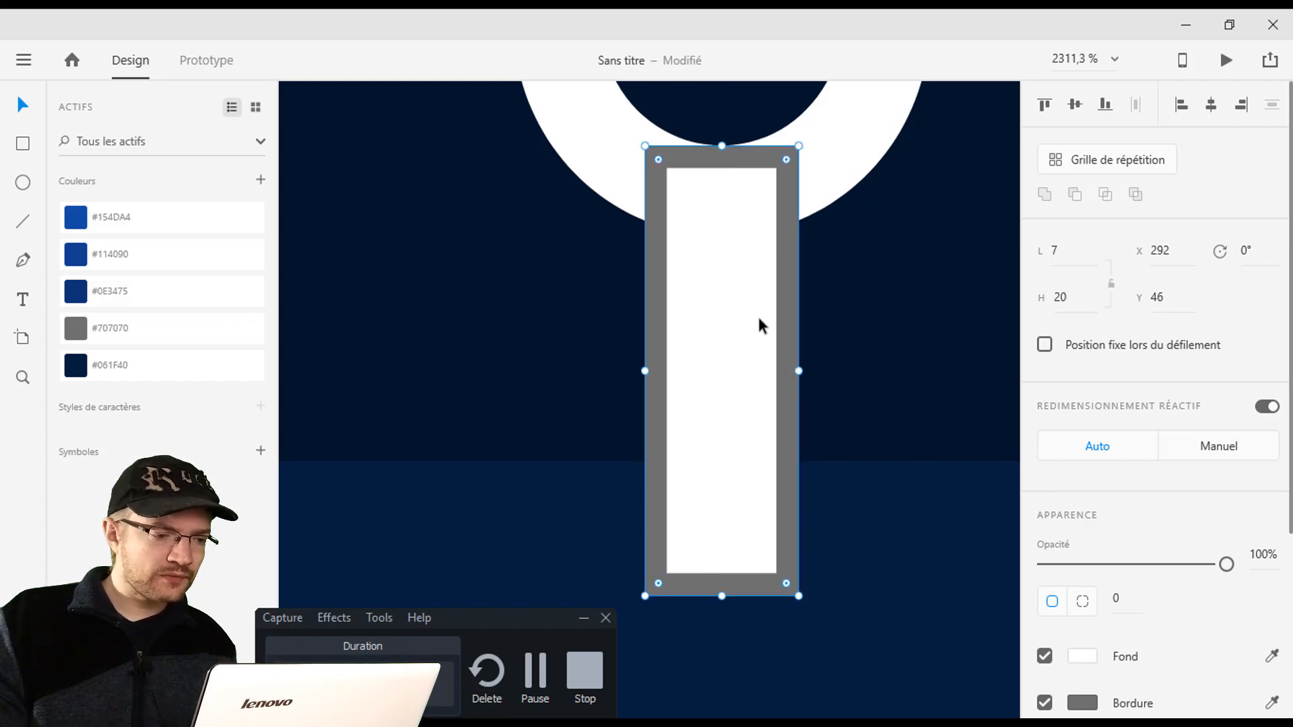
pyautogui.scroll(-2, 717, 192)
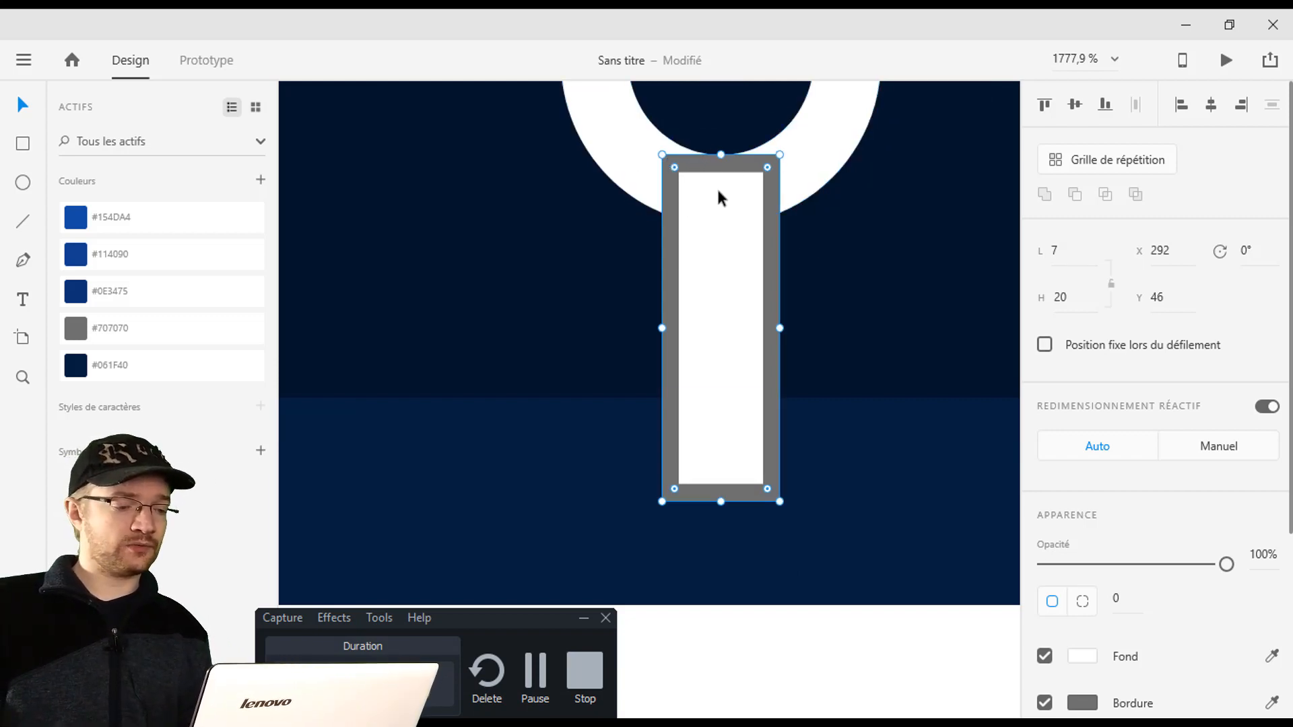
pyautogui.scroll(2, 718, 192)
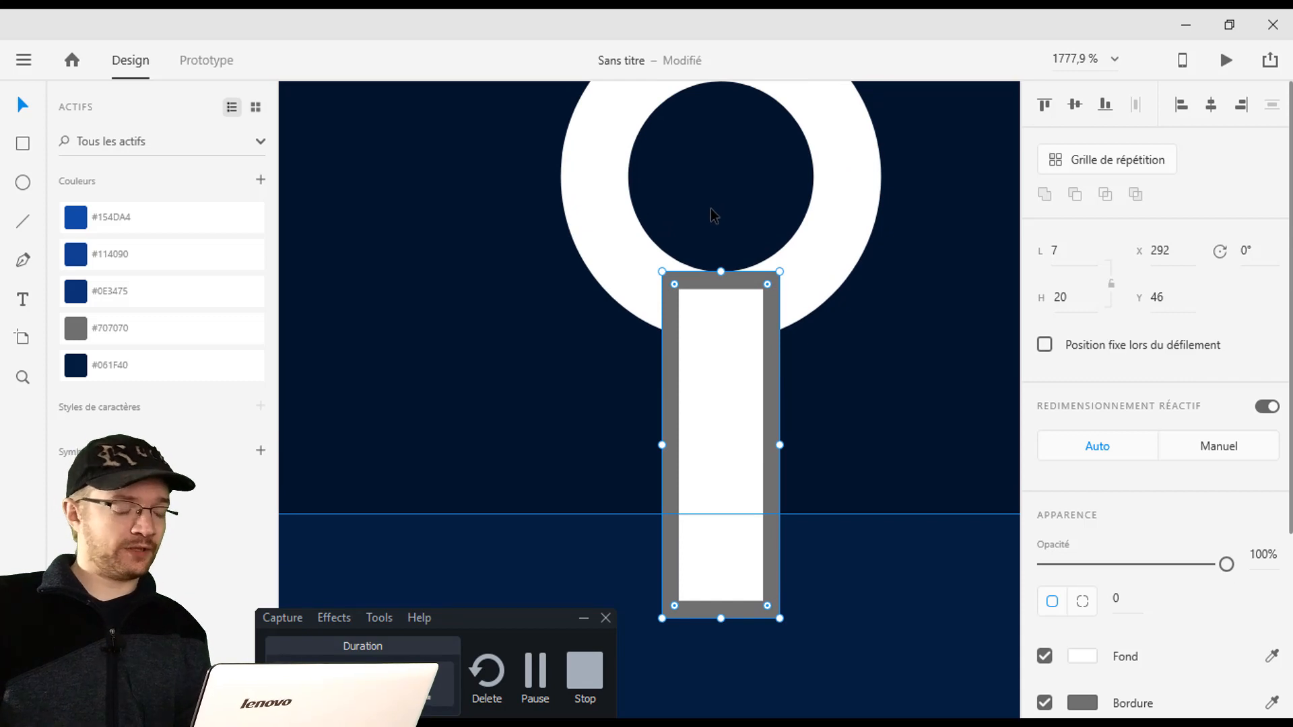
pyautogui.scroll(-1, 674, 216)
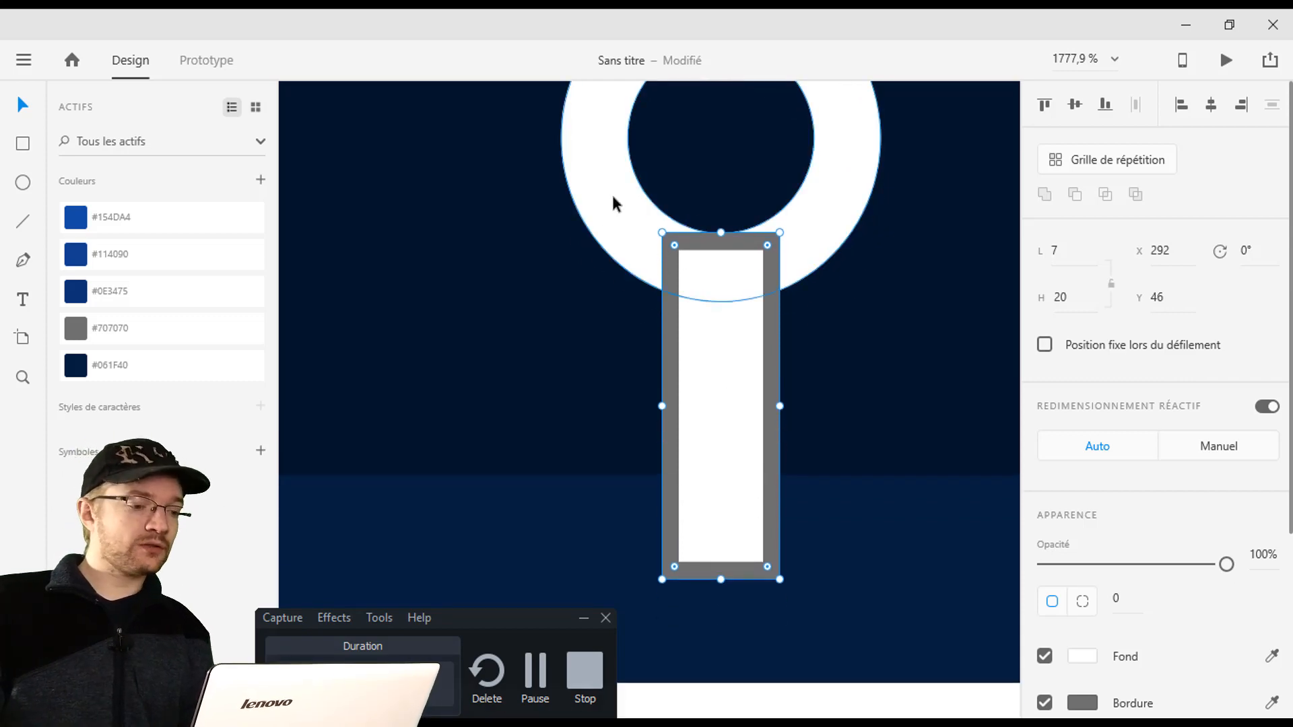
pyautogui.moveTo(779, 402); pyautogui.dragTo(754, 410)
pyautogui.moveTo(663, 407); pyautogui.dragTo(679, 407)
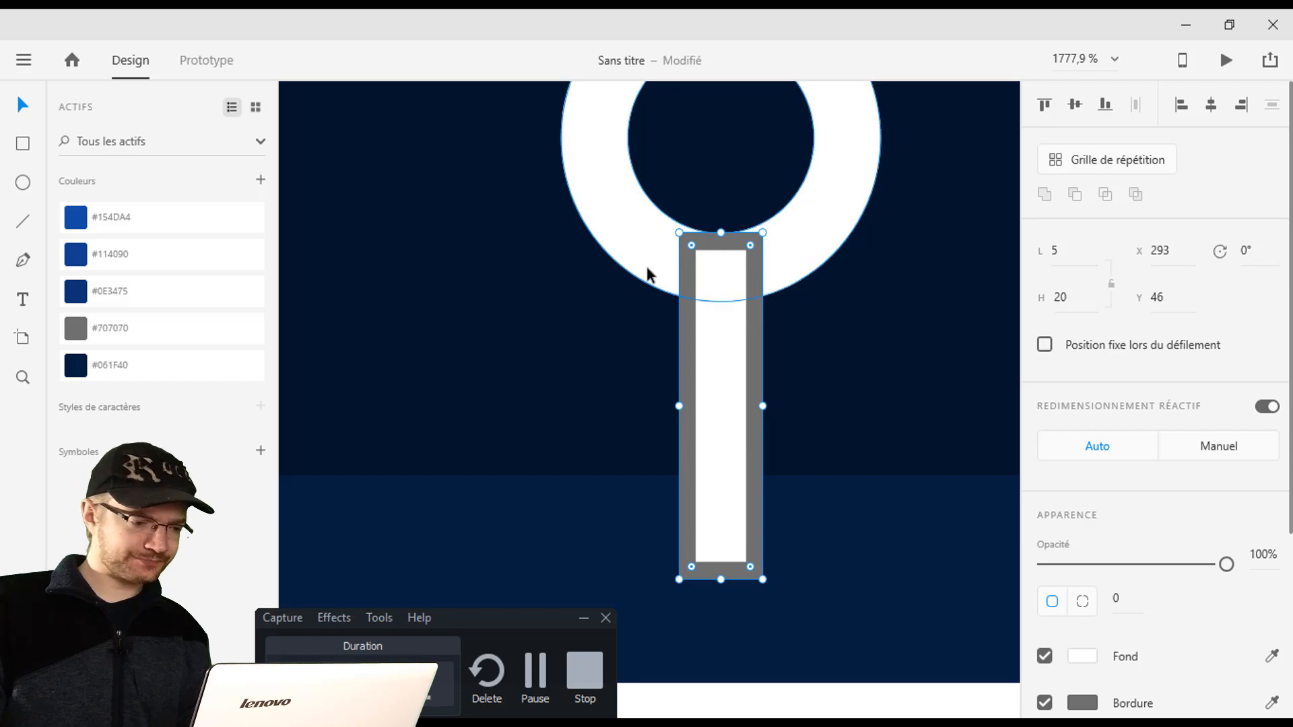
# Remove the handle rectangle's border and unite the handle with the ring into one magnifier shape.
pyautogui.click(1045, 703)
pyautogui.keyDown('shift'); pyautogui.click(600, 202); pyautogui.keyUp('shift')
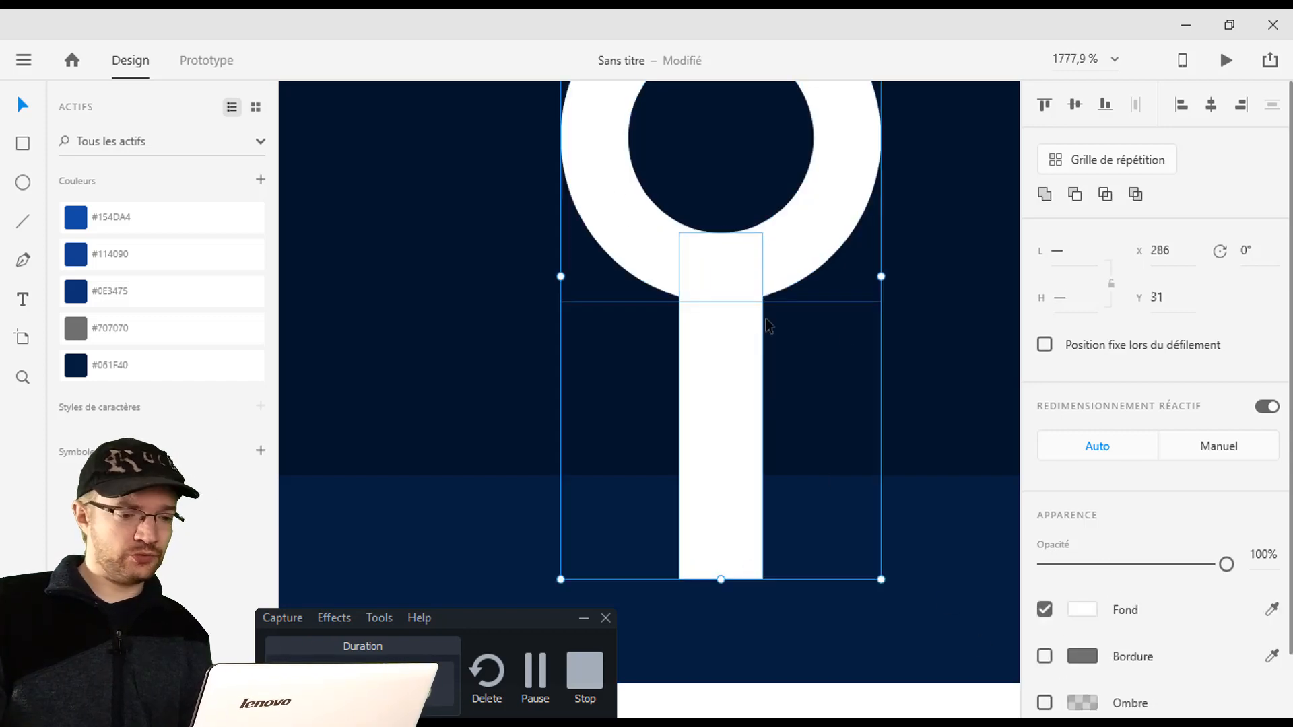
pyautogui.click(1044, 196)
# Move the united magnifier shape to X 291, Y 33.
pyautogui.scroll(-4, 787, 209)
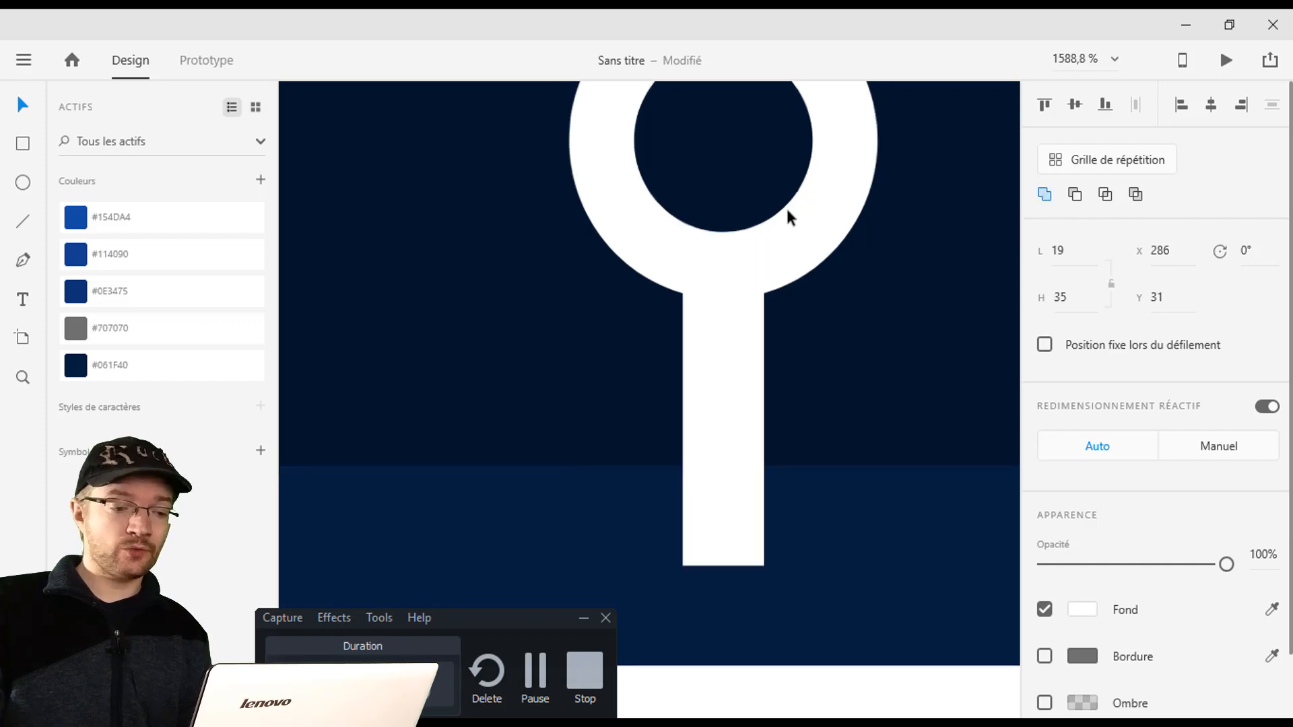
pyautogui.click(861, 262)
pyautogui.click(765, 232)
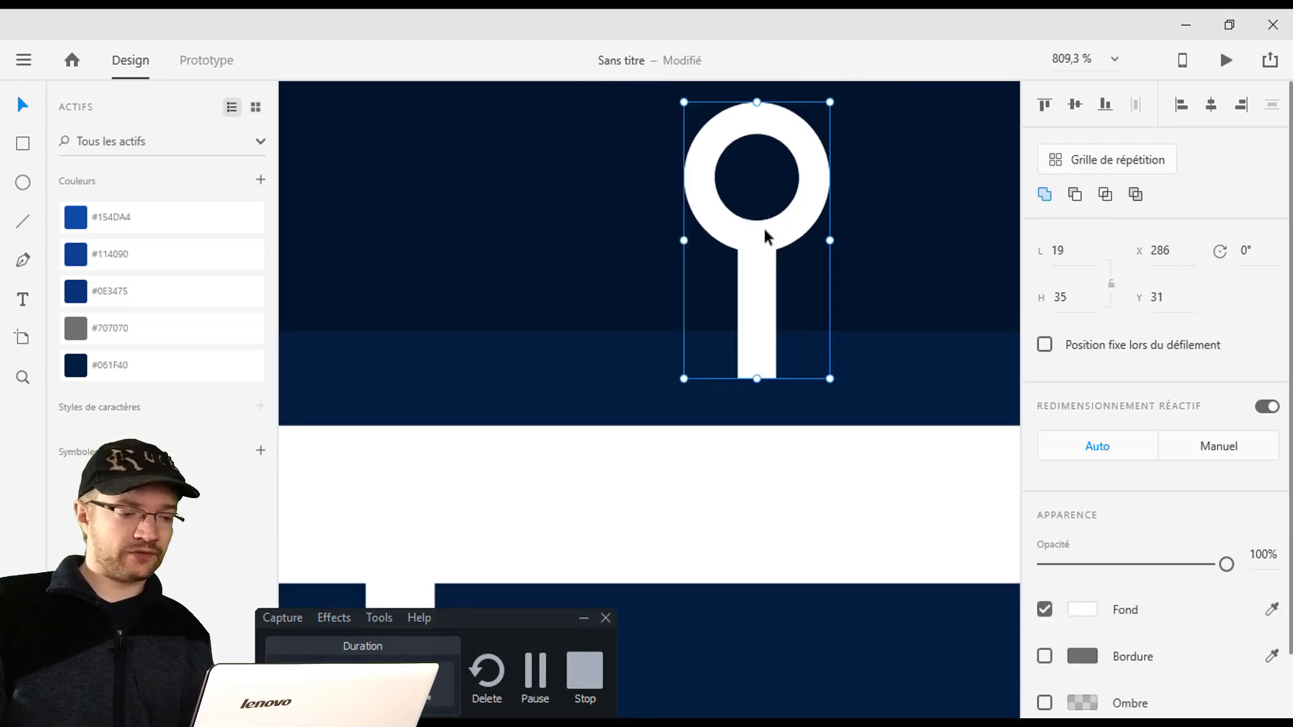
pyautogui.moveTo(758, 266); pyautogui.dragTo(804, 311)
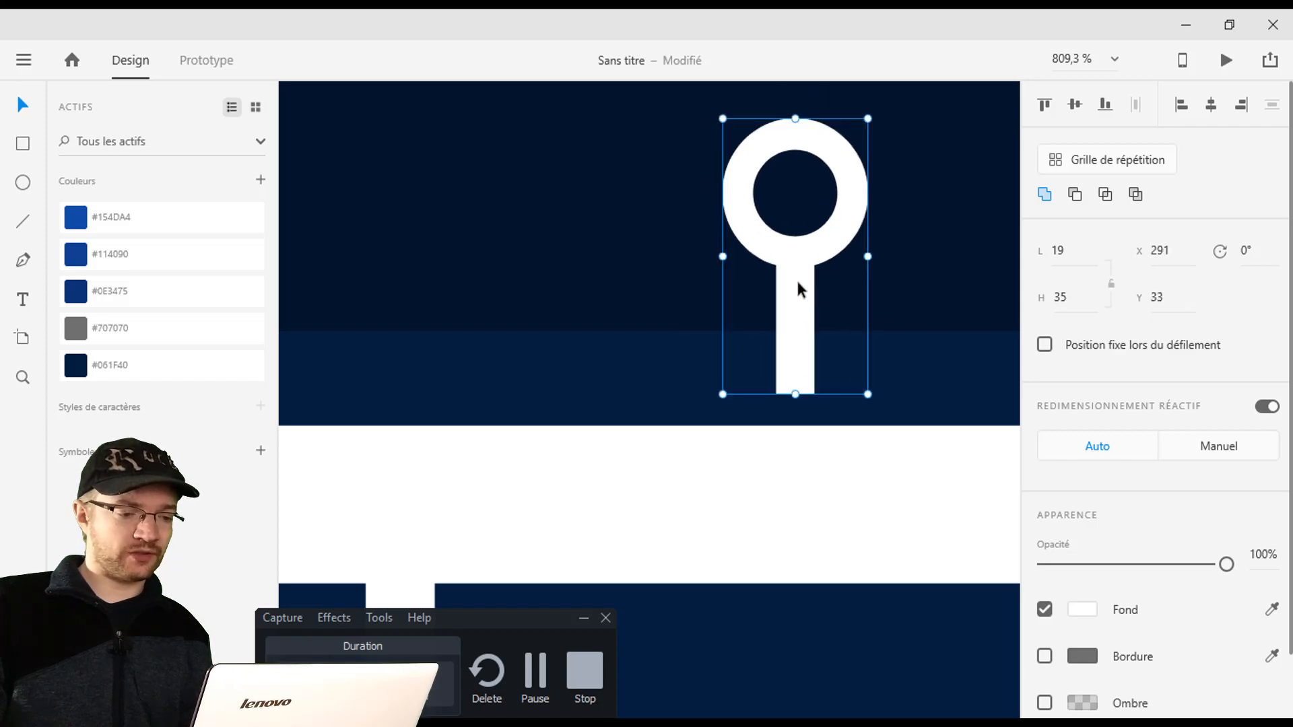
# Try widening the handle inside the united magnifier shape to 6, and bring it back to 5.
pyautogui.doubleClick(798, 289)
pyautogui.click(828, 254)
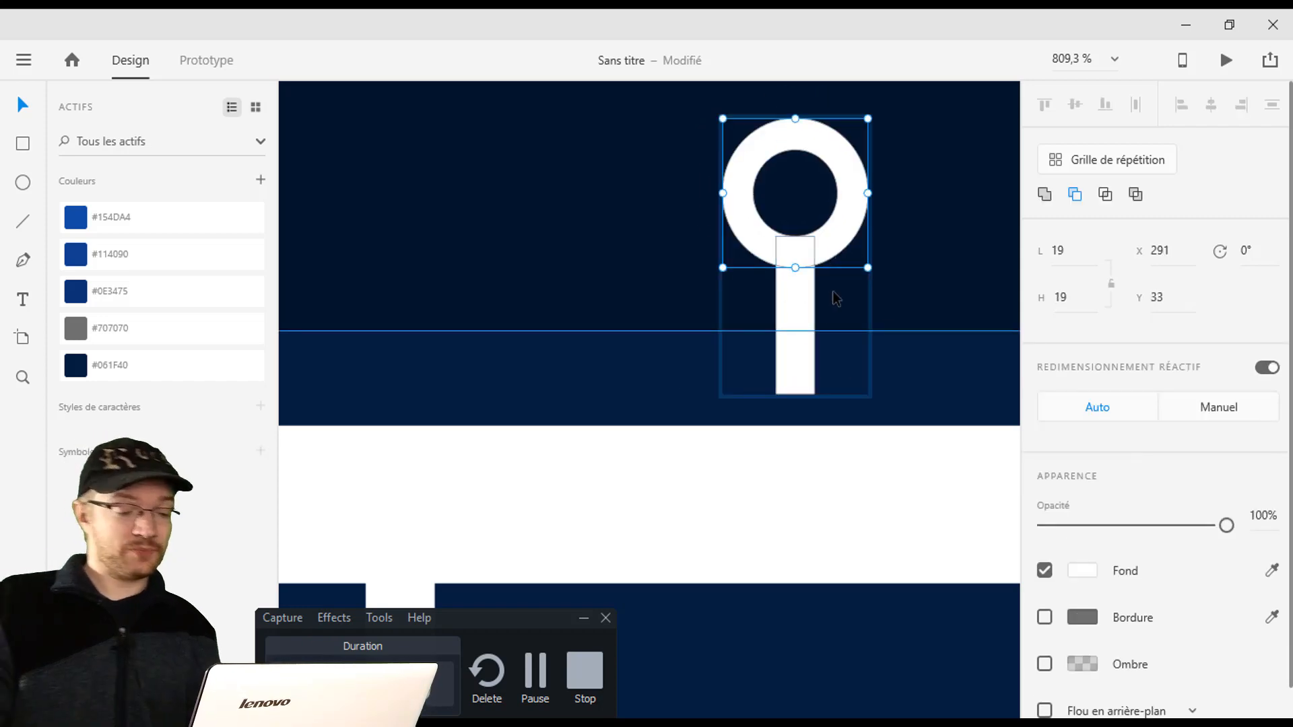
pyautogui.click(799, 288)
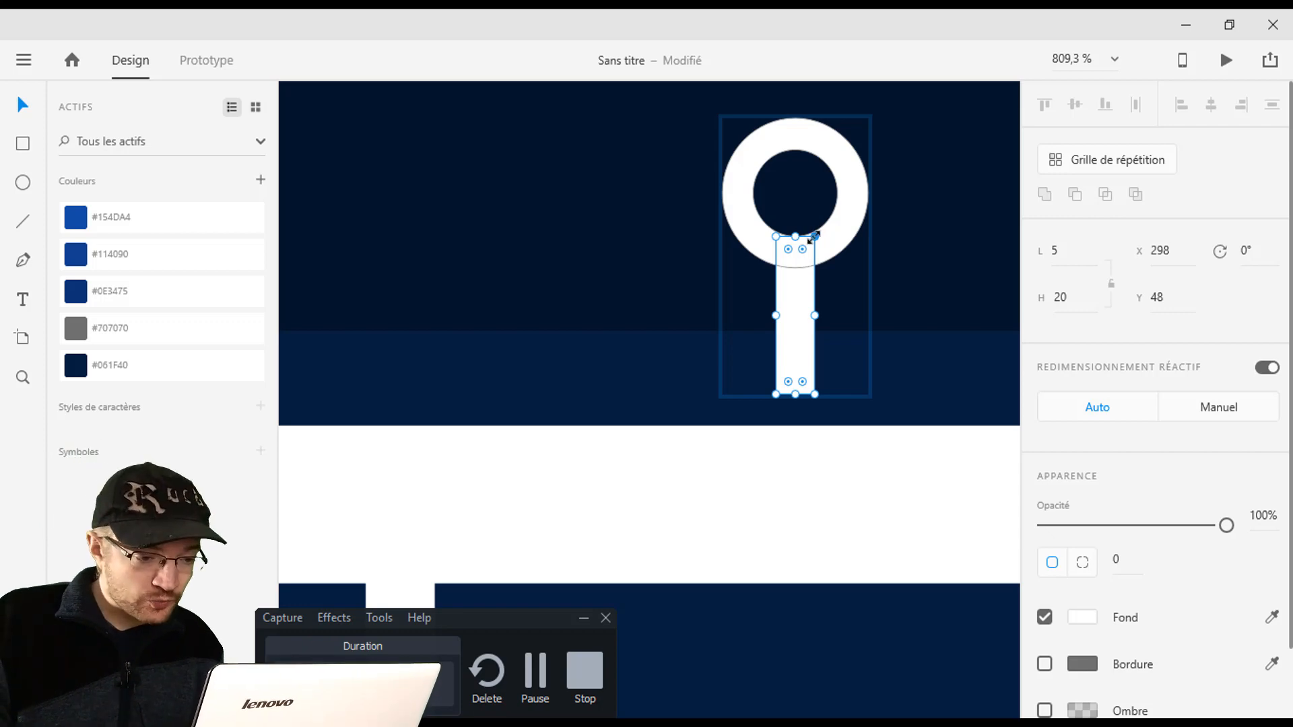
pyautogui.moveTo(815, 236); pyautogui.dragTo(818, 269)
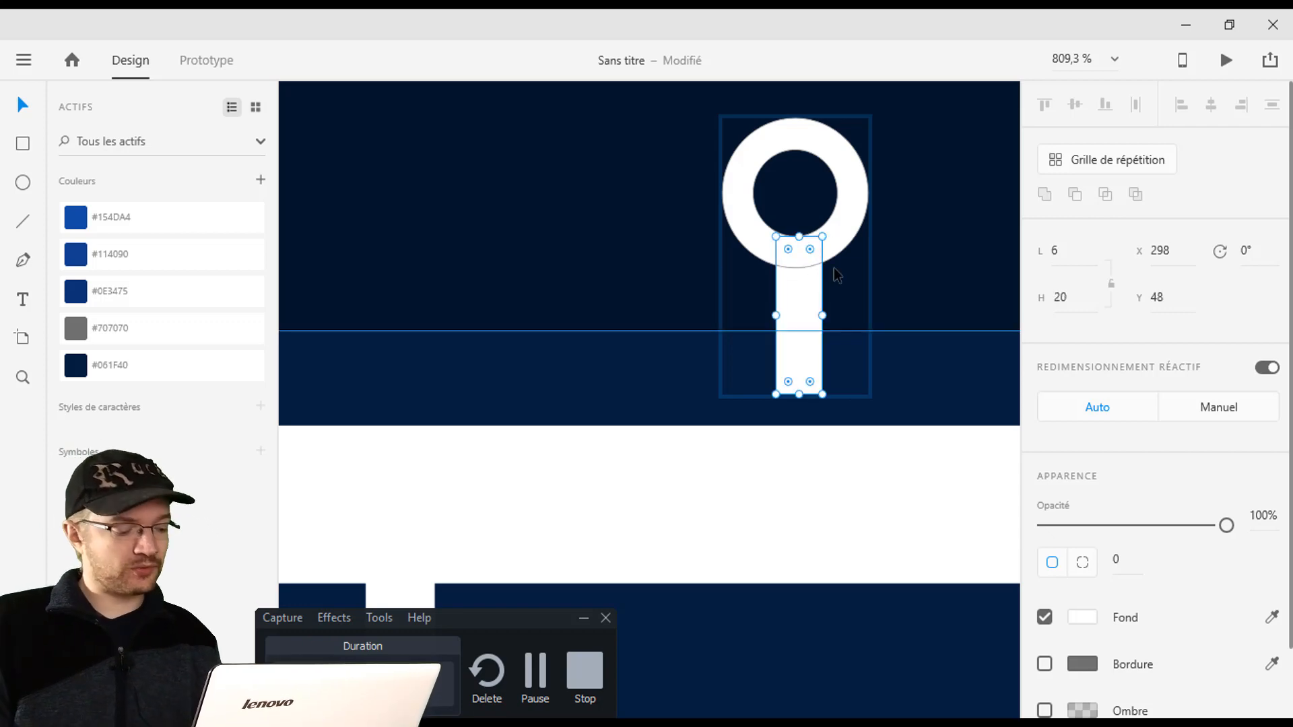
pyautogui.moveTo(833, 280); pyautogui.dragTo(826, 288)
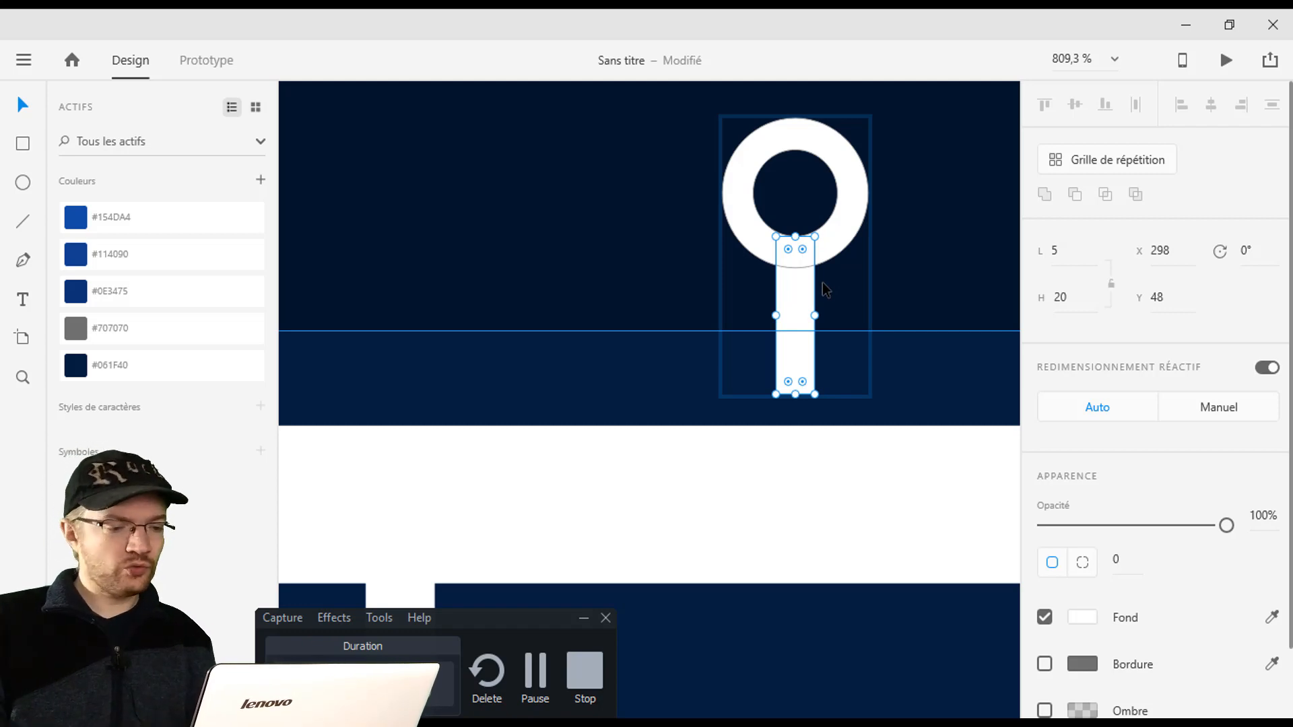
pyautogui.click(930, 289)
# Shrink the magnifier to about 11 by 20, rotate it to -47° and position it around X 302 in the search bar.
pyautogui.click(779, 248)
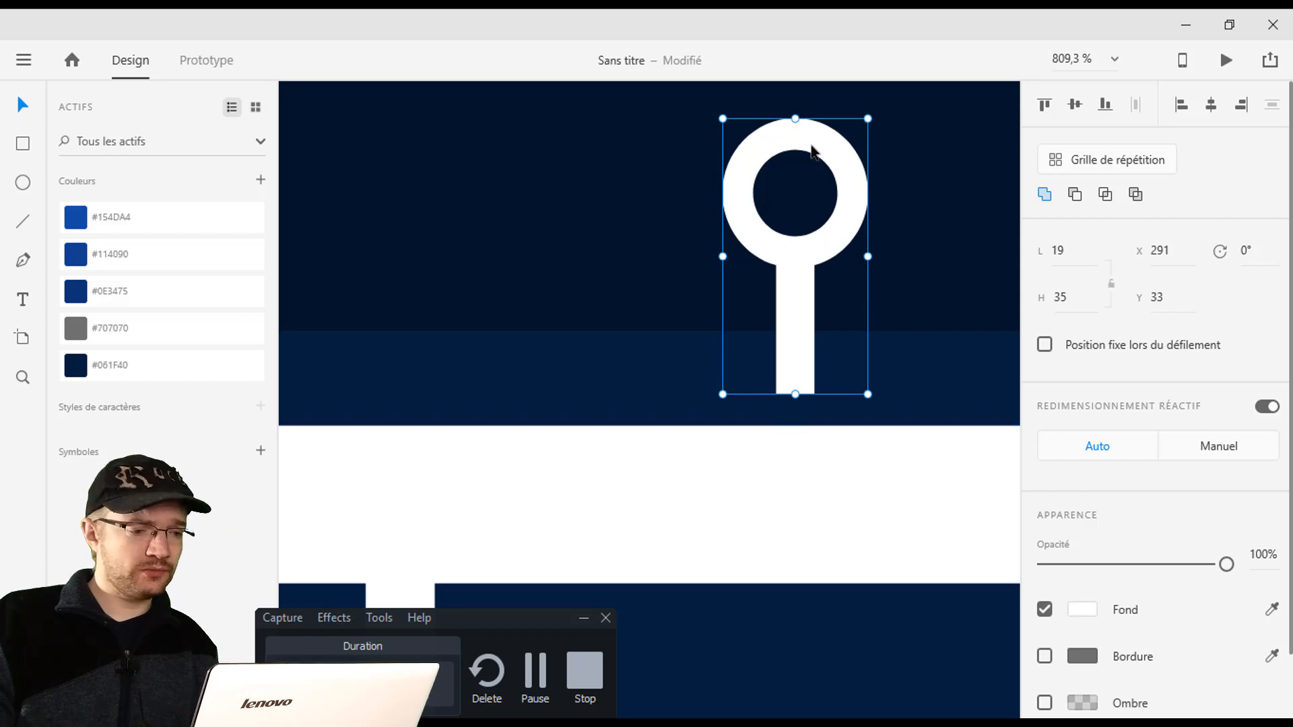
pyautogui.moveTo(873, 112); pyautogui.dragTo(830, 236)
pyautogui.scroll(-2, 774, 294)
pyautogui.scroll(-2, 775, 295)
pyautogui.scroll(-3, 474, 250)
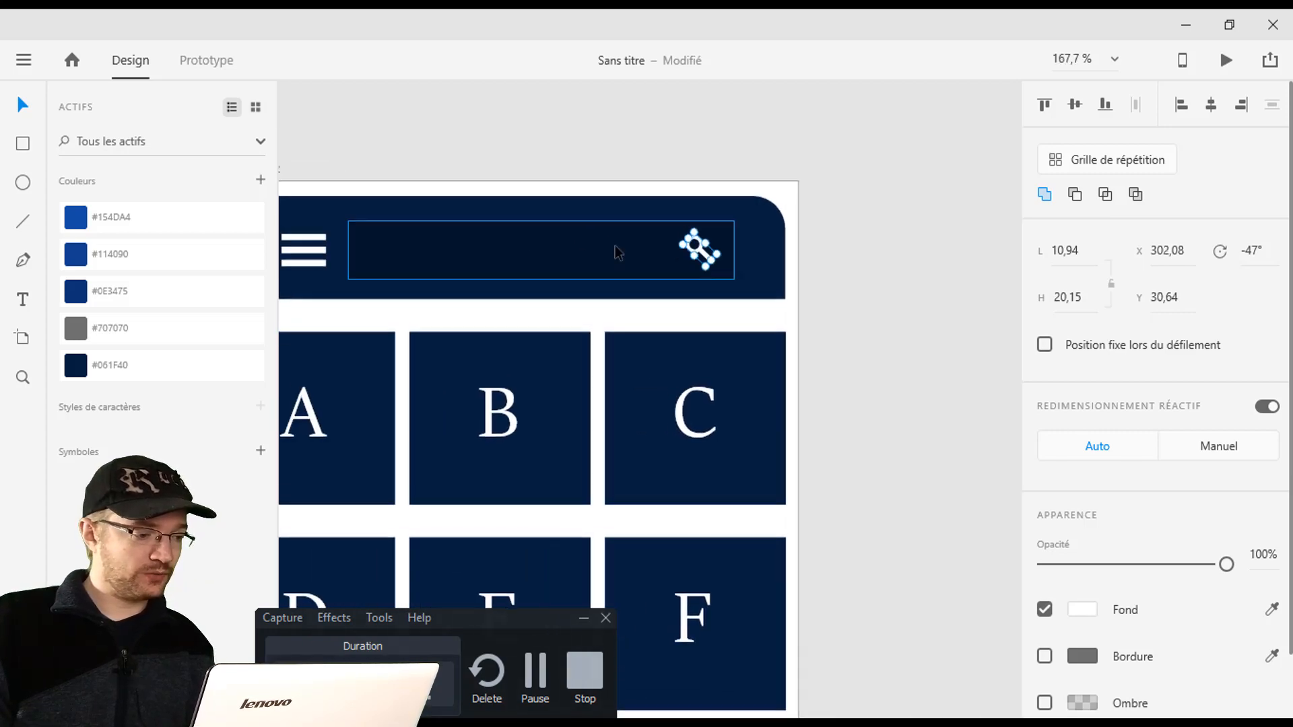
# Add the text "Recherche" inside the dark search rectangle.
pyautogui.click(23, 299)
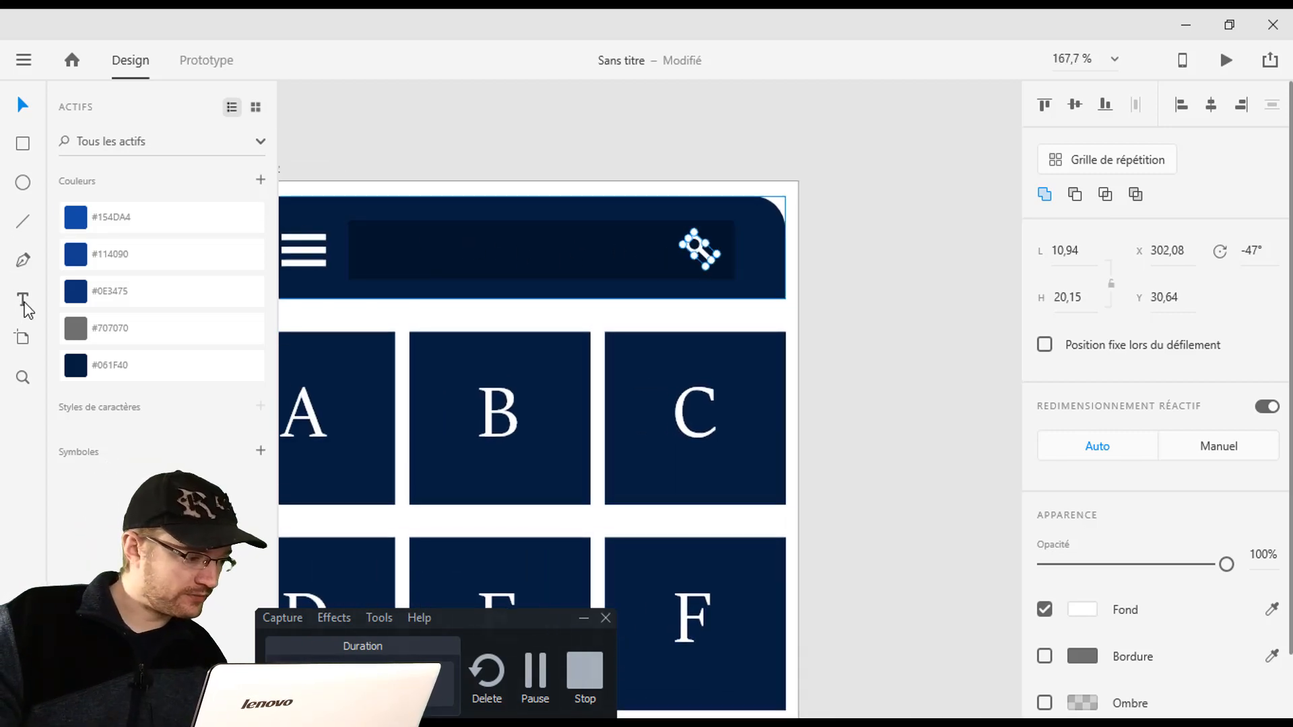
pyautogui.click(388, 248)
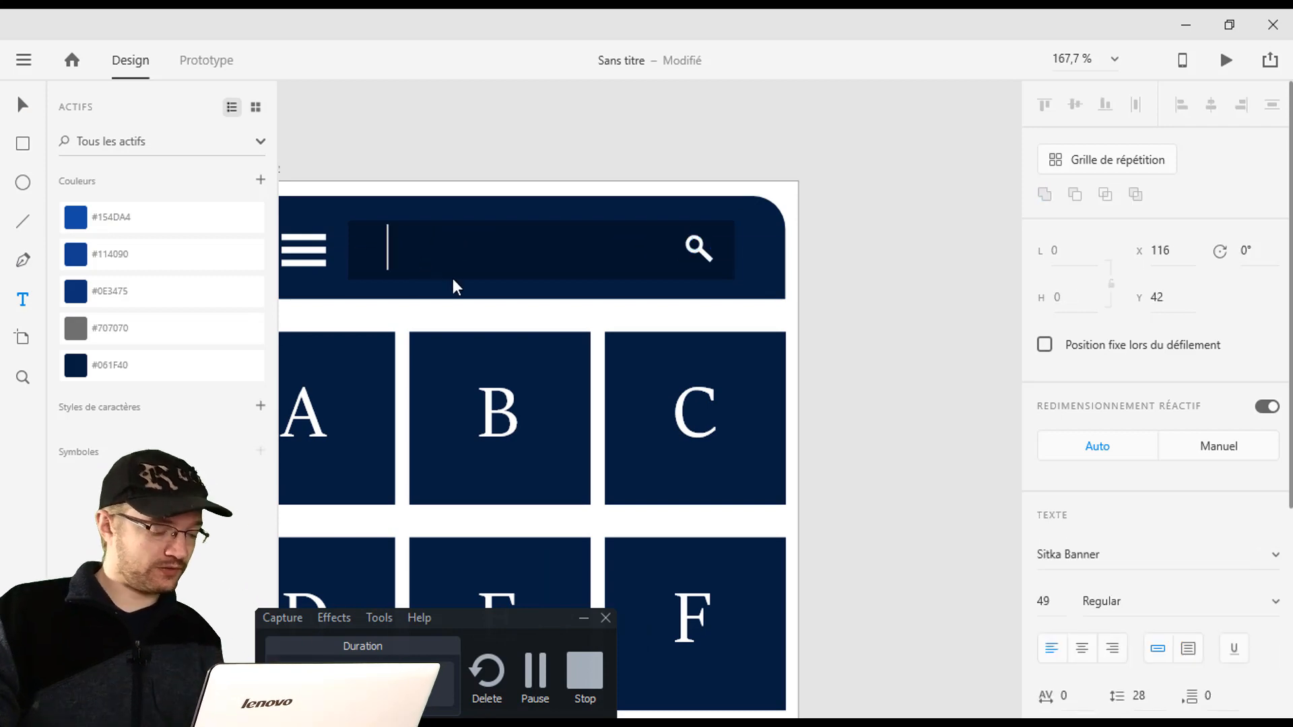
pyautogui.write('Rechee')
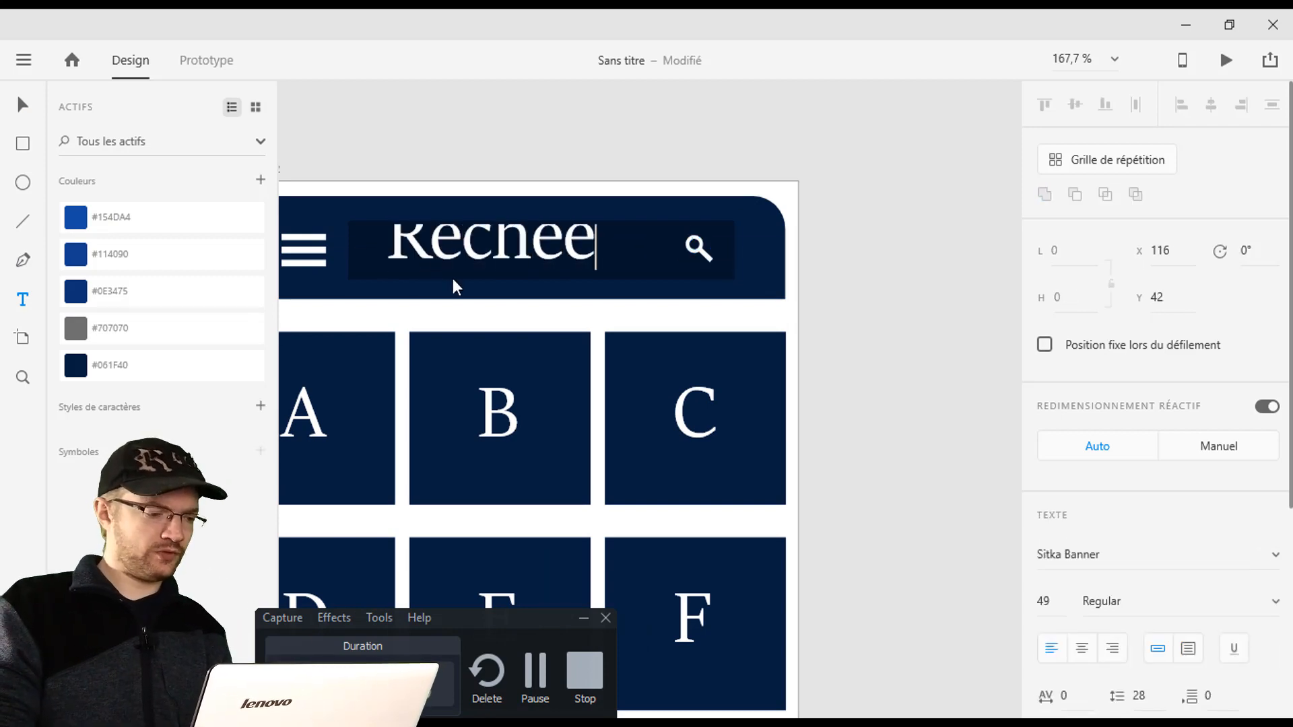
pyautogui.press('BackSpace')
pyautogui.write('rche')
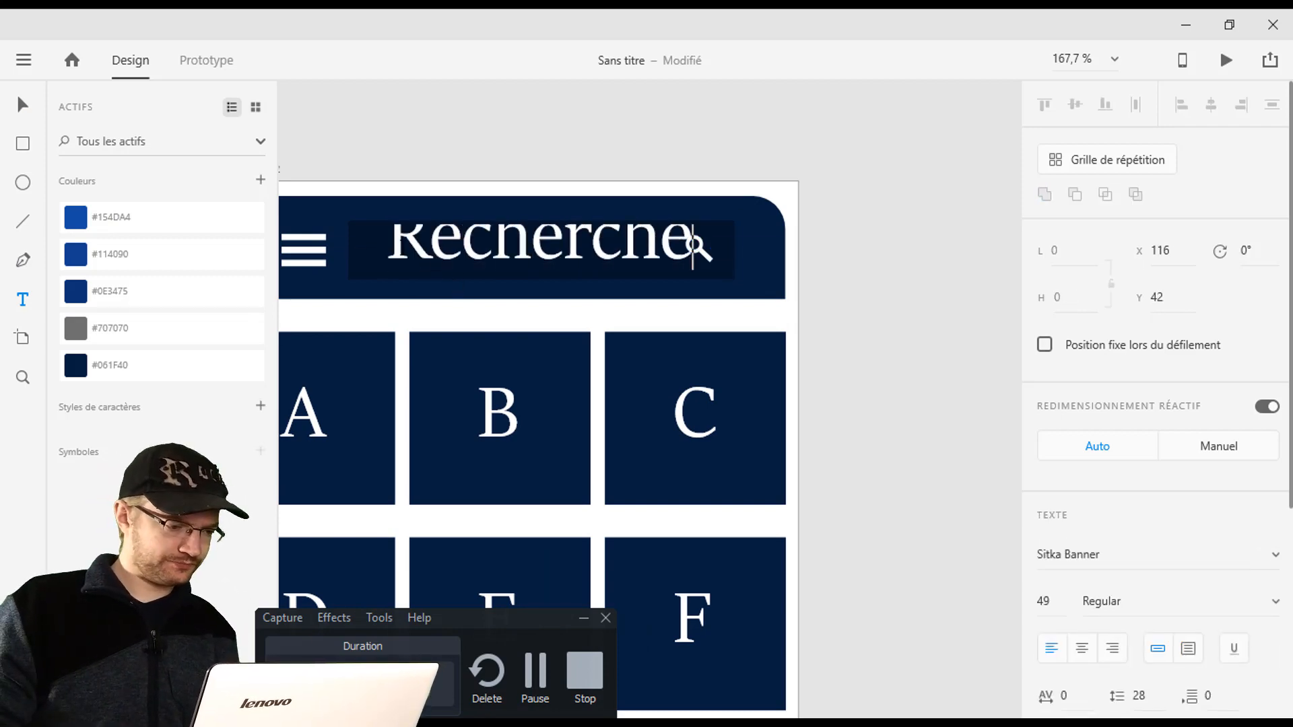
# Reduce the font size of the "Recherche" text to 27.
pyautogui.moveTo(388, 253); pyautogui.dragTo(731, 239)
pyautogui.hotkey('ctrl', 'c')
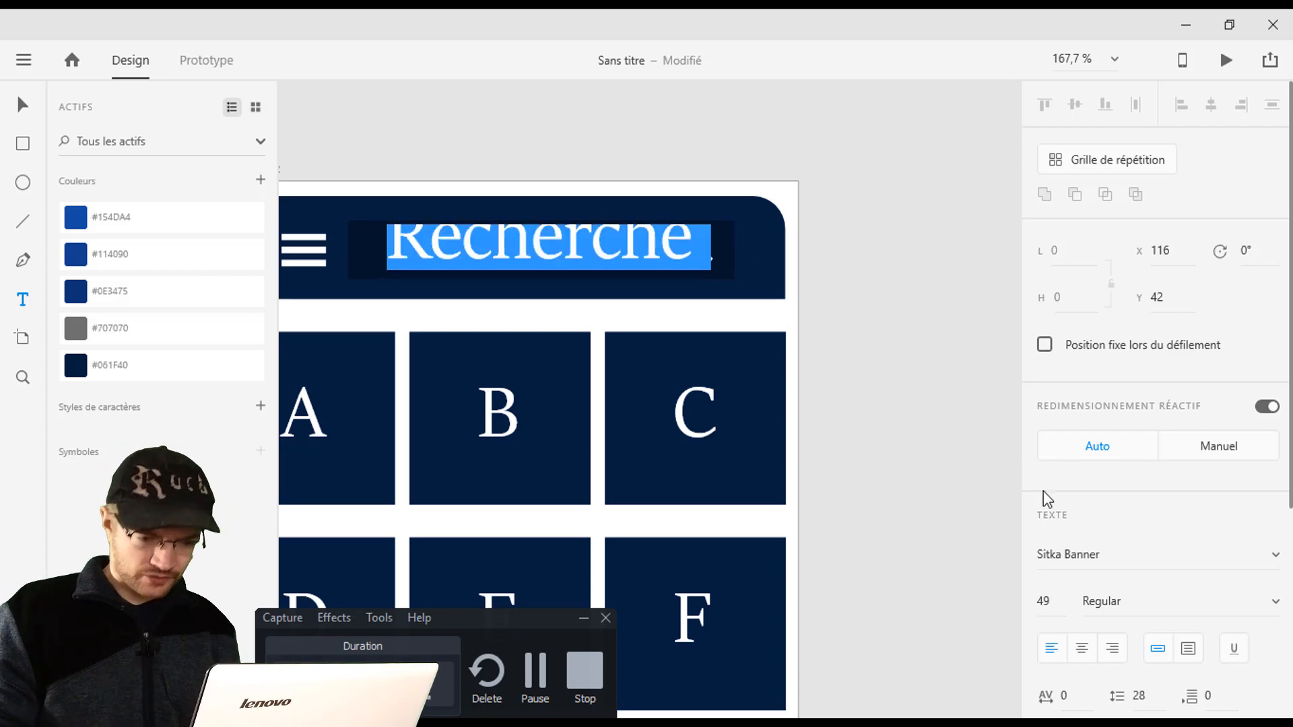
pyautogui.click(1046, 602)
pyautogui.write('38')
pyautogui.press('Return')
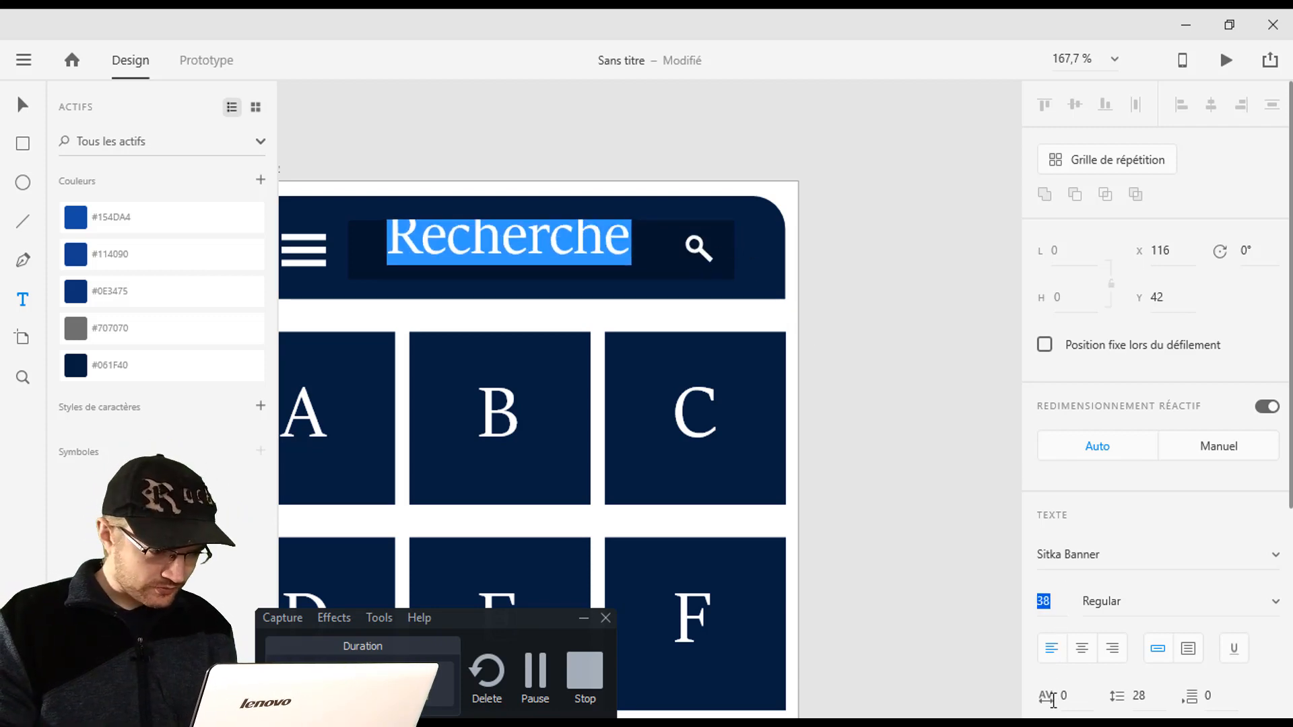
pyautogui.press('Down')
pyautogui.press('Down')
pyautogui.press('Down')
pyautogui.press('Down')
pyautogui.press('Down')
pyautogui.press('Down')
pyautogui.press('Down')
pyautogui.press('Down')
pyautogui.press('Down')
pyautogui.press('Down')
pyautogui.press('Down')
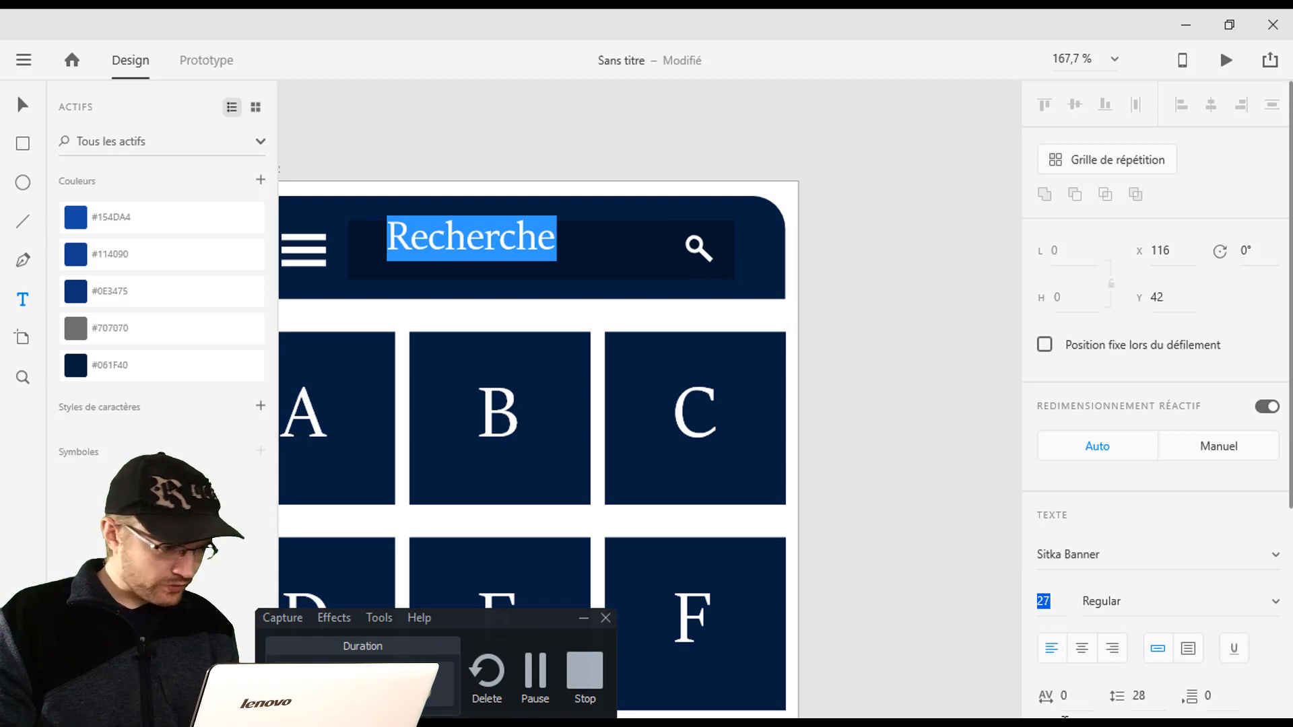
# Move the "Recherche" text to X 108, Y 31 in the search bar and deselect it.
pyautogui.click(23, 107)
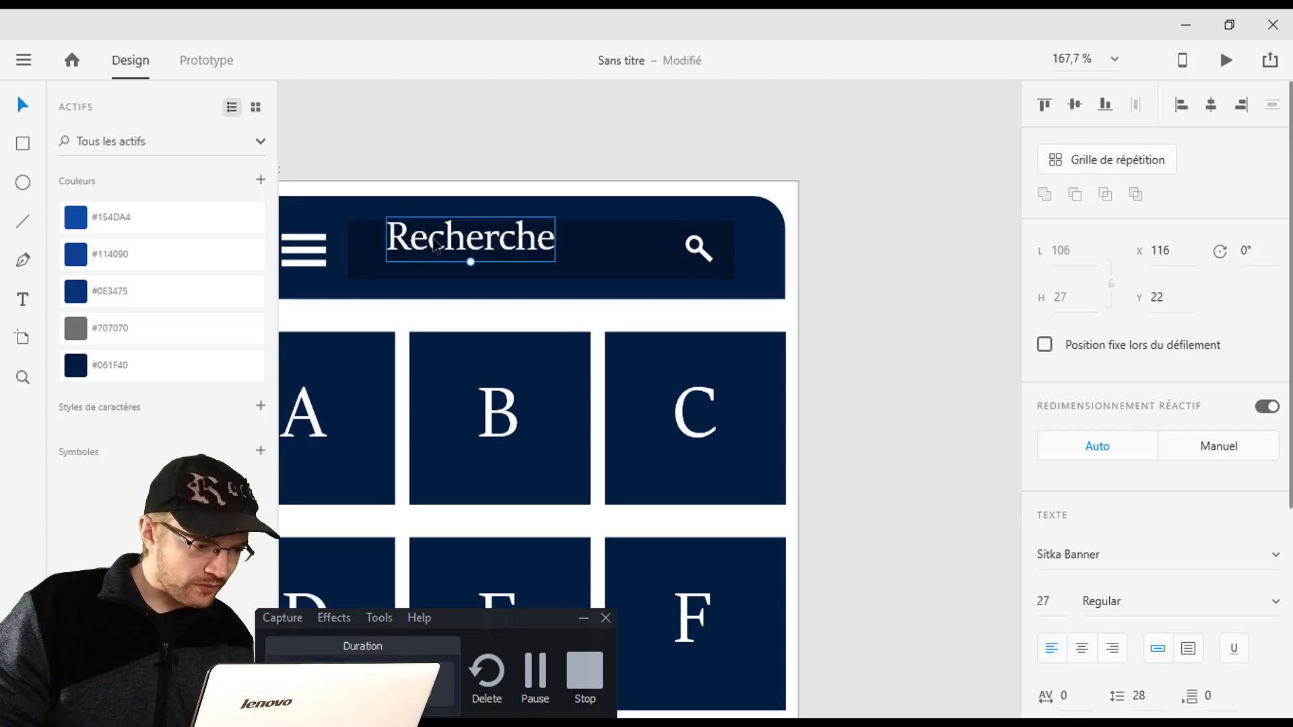
pyautogui.moveTo(435, 246); pyautogui.dragTo(422, 260)
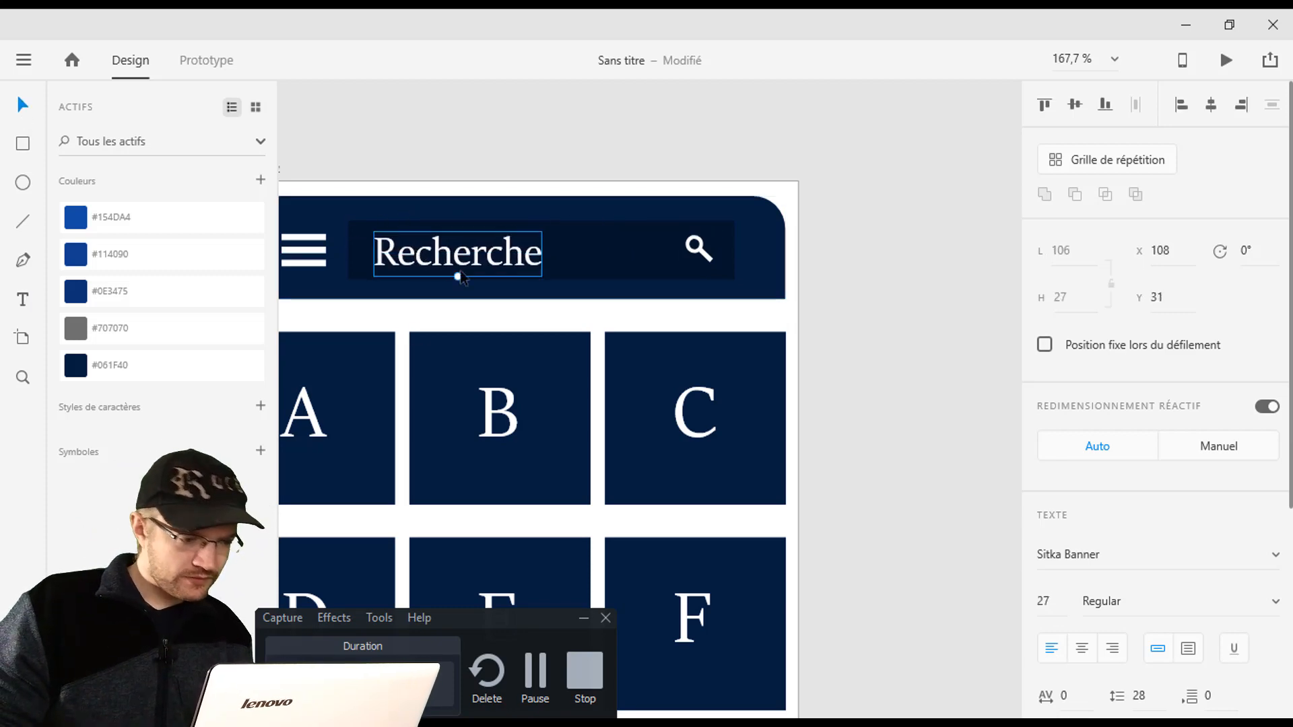
pyautogui.click(854, 271)
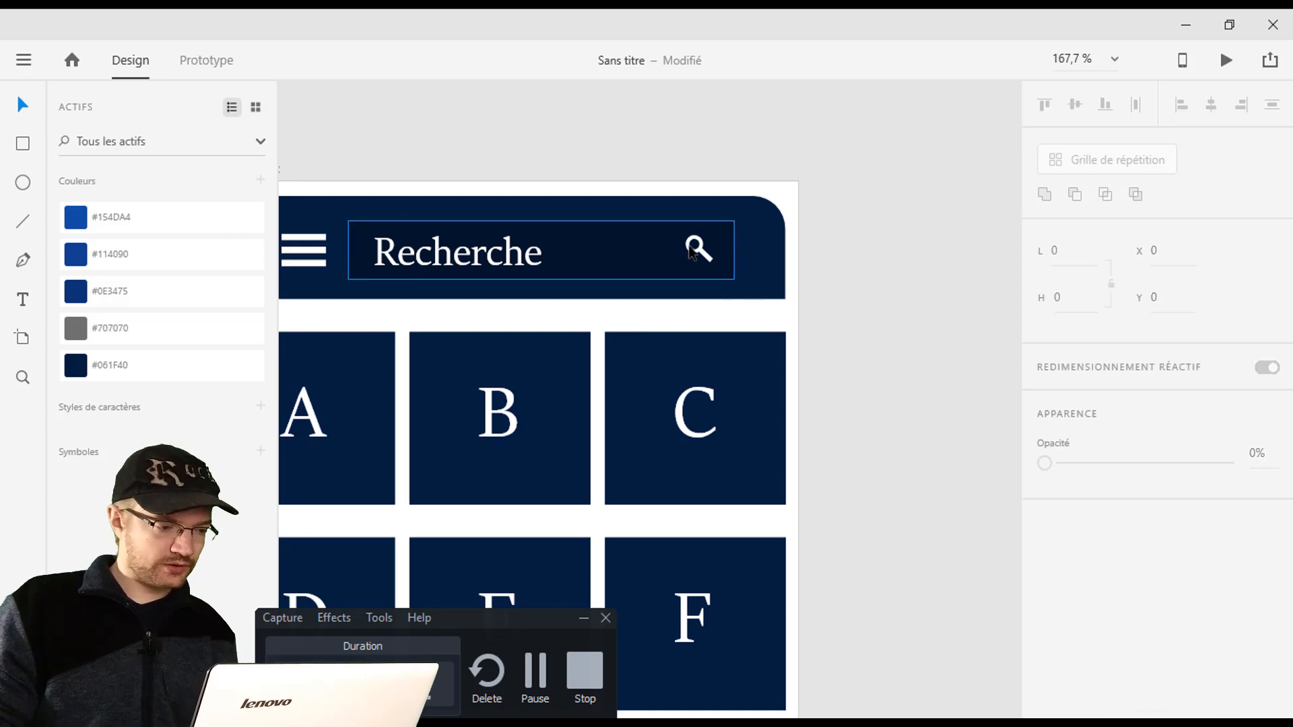
# Change the font of the "Recherche" text in the search bar to Calibri.
pyautogui.scroll(1, 472, 303)
pyautogui.scroll(4, 441, 303)
pyautogui.click(438, 261)
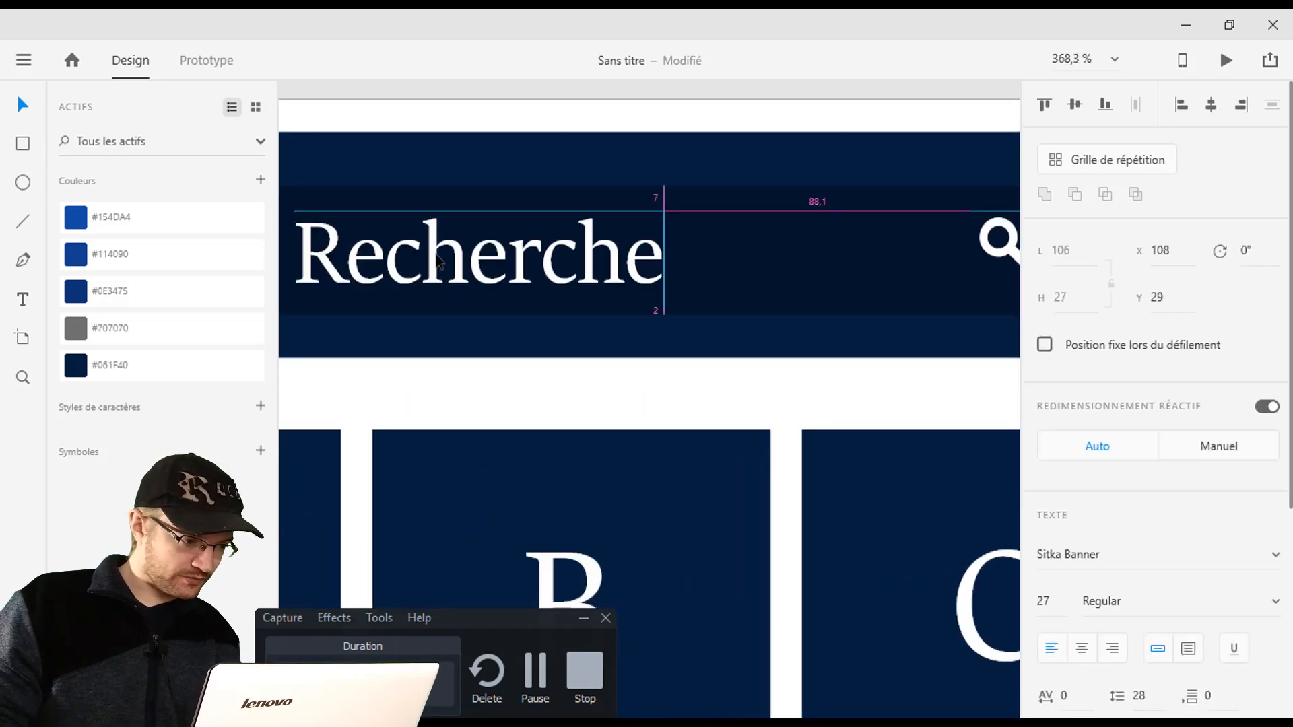
pyautogui.moveTo(438, 261); pyautogui.dragTo(438, 266)
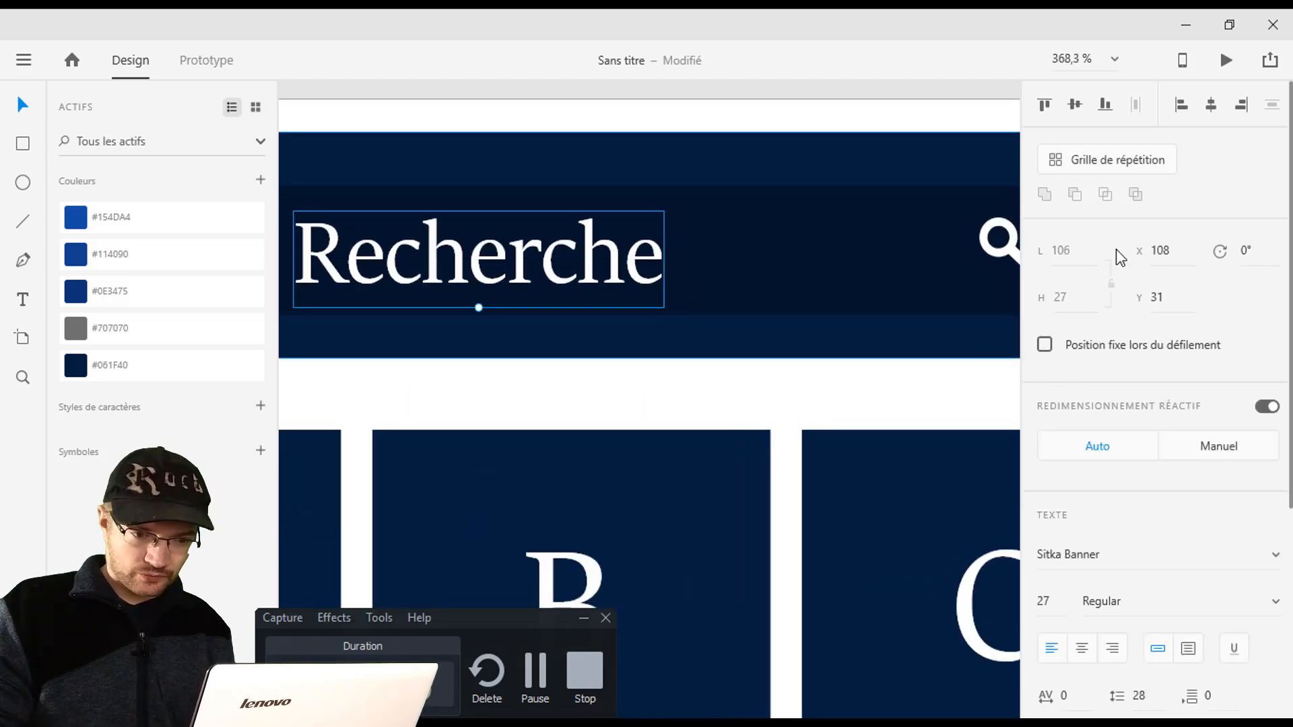
pyautogui.click(1088, 568)
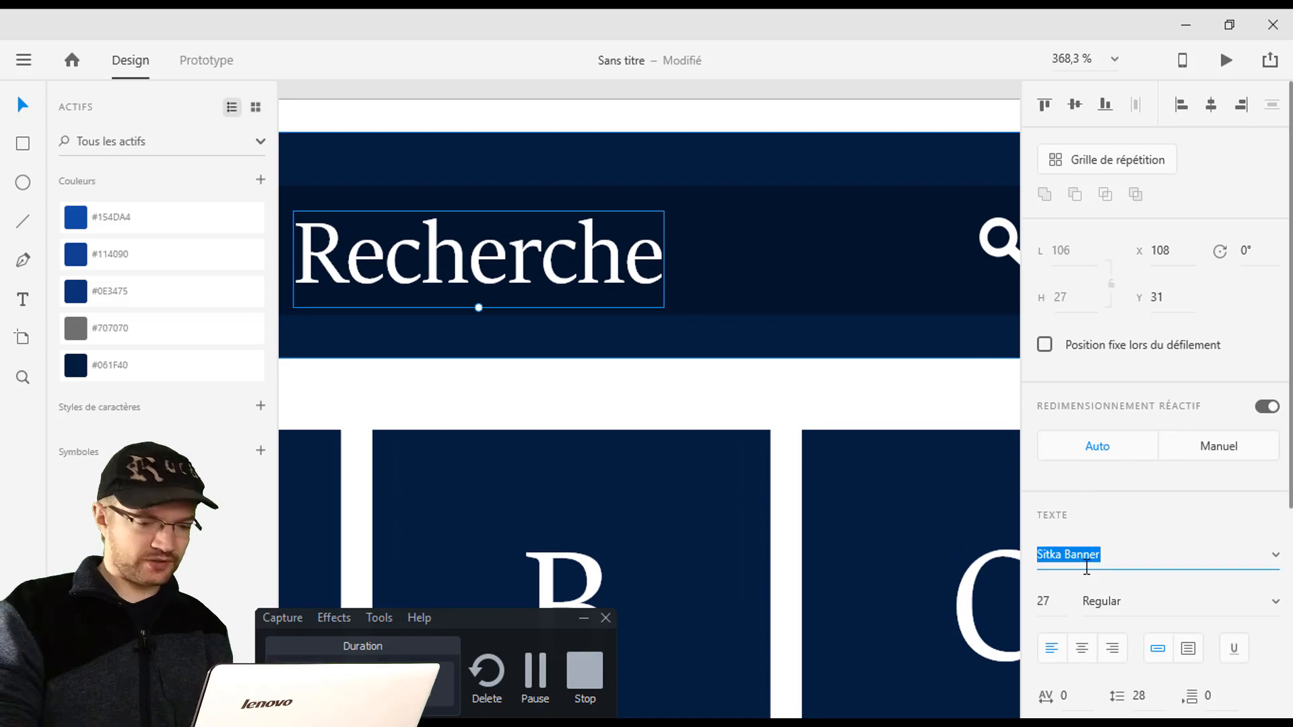
pyautogui.write('Calibri')
pyautogui.press('Return')
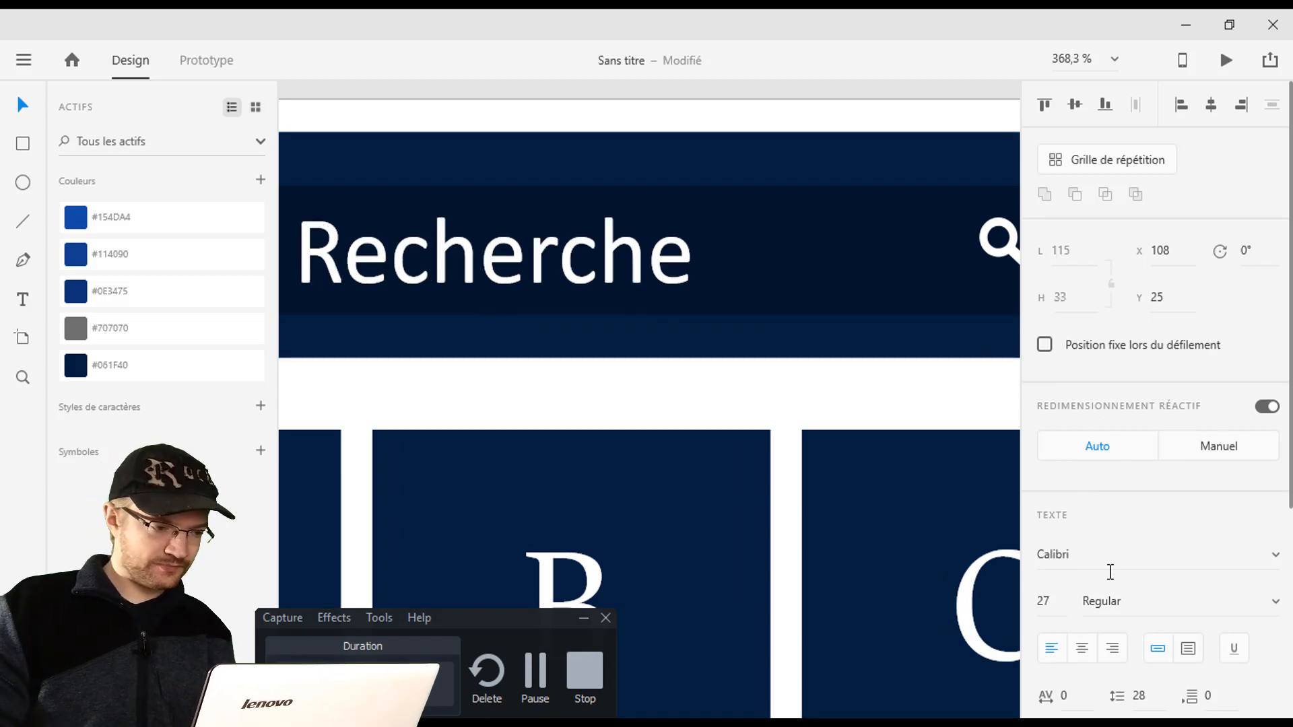
# Enlarge the magnifier icon to about 15 by 28, position it around X 299, Y 28 in the search bar and deselect it.
pyautogui.click(995, 239)
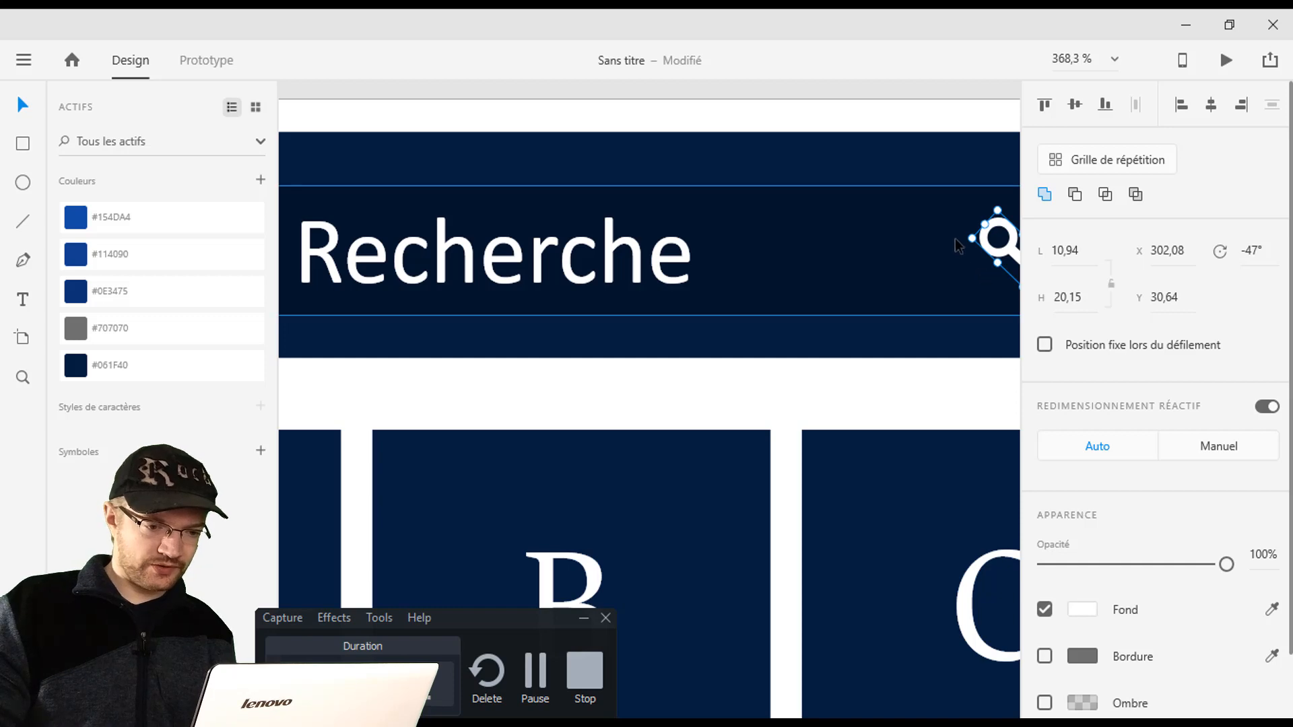
pyautogui.moveTo(972, 238); pyautogui.dragTo(924, 241)
pyautogui.moveTo(822, 269); pyautogui.dragTo(600, 280)
pyautogui.moveTo(811, 274); pyautogui.dragTo(824, 281)
pyautogui.scroll(-3, 775, 337)
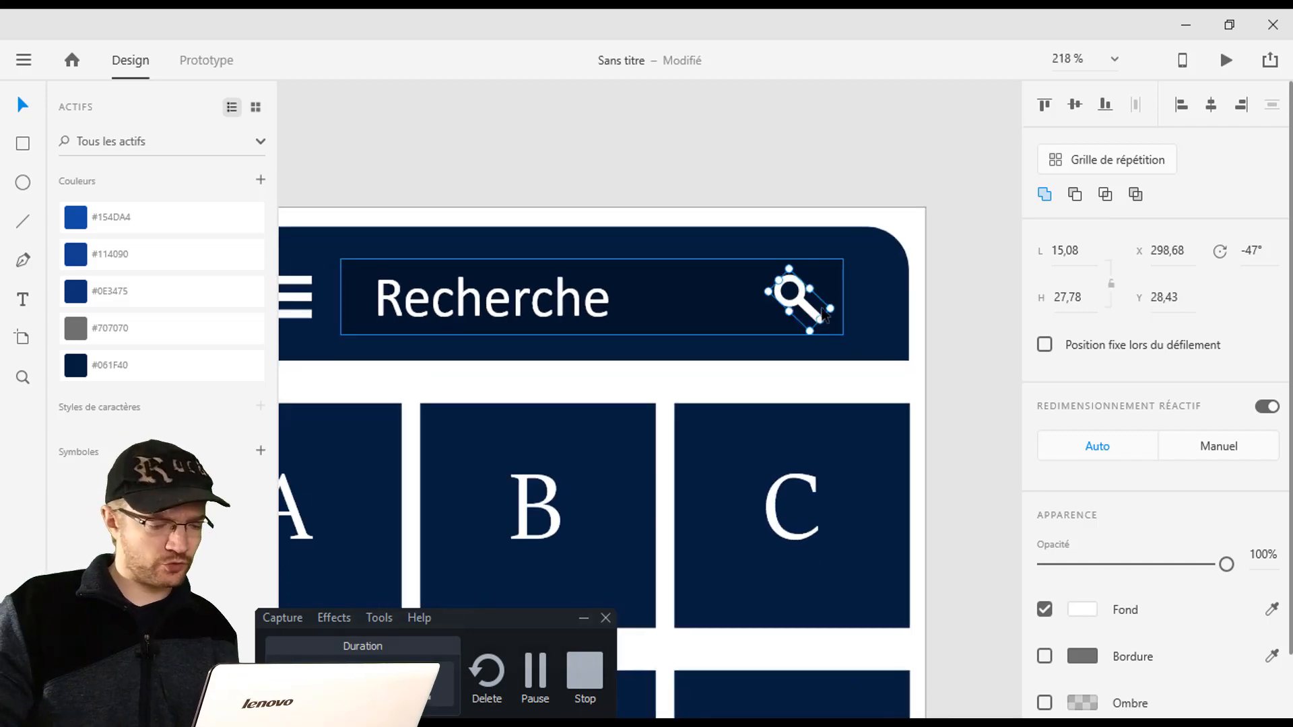
pyautogui.scroll(-3, 564, 310)
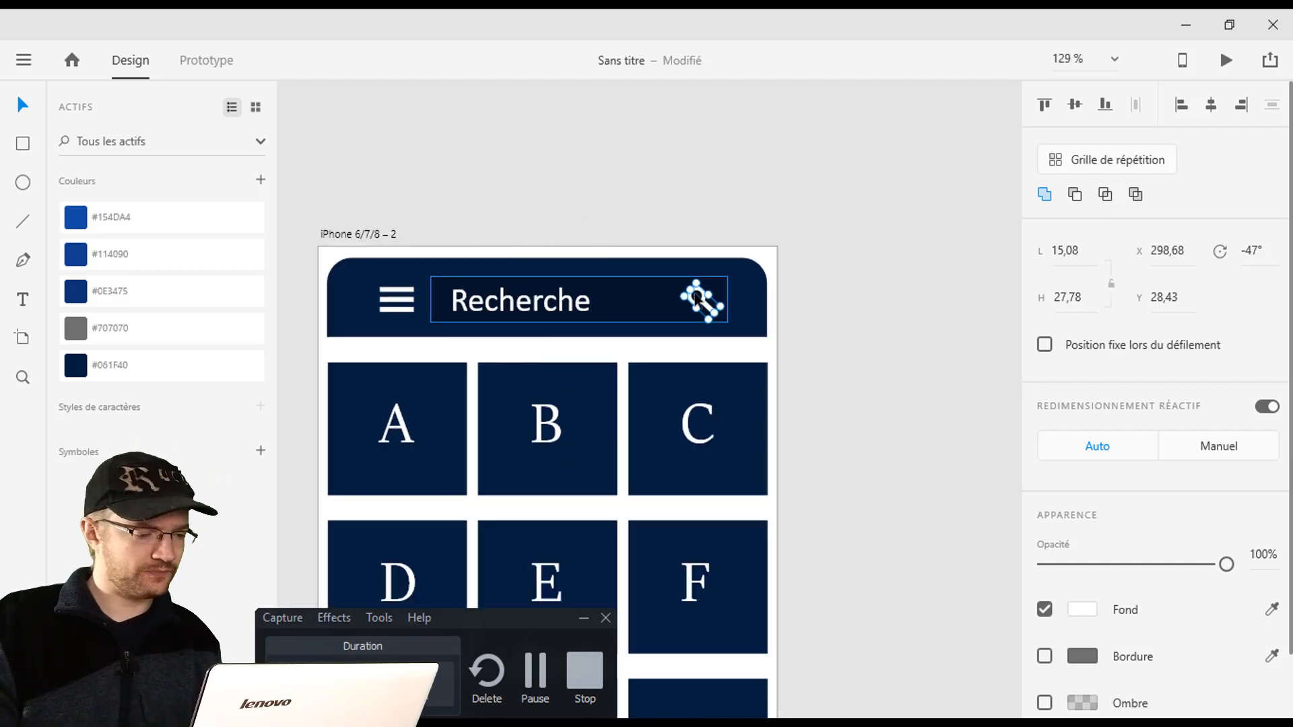
pyautogui.moveTo(519, 378); pyautogui.dragTo(675, 269)
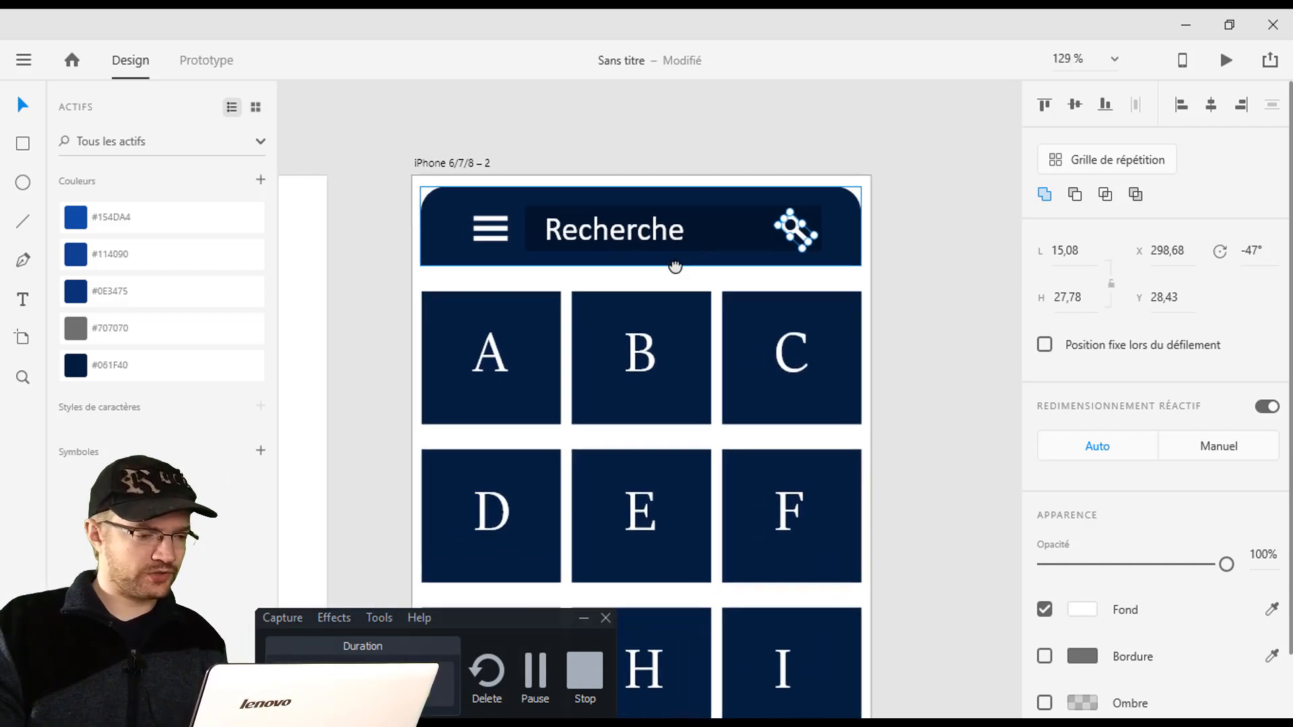
pyautogui.click(947, 341)
# Duplicate the "Recherche" text and place the copy in the empty footer bar at X 130, Y 608.
pyautogui.scroll(-5, 651, 346)
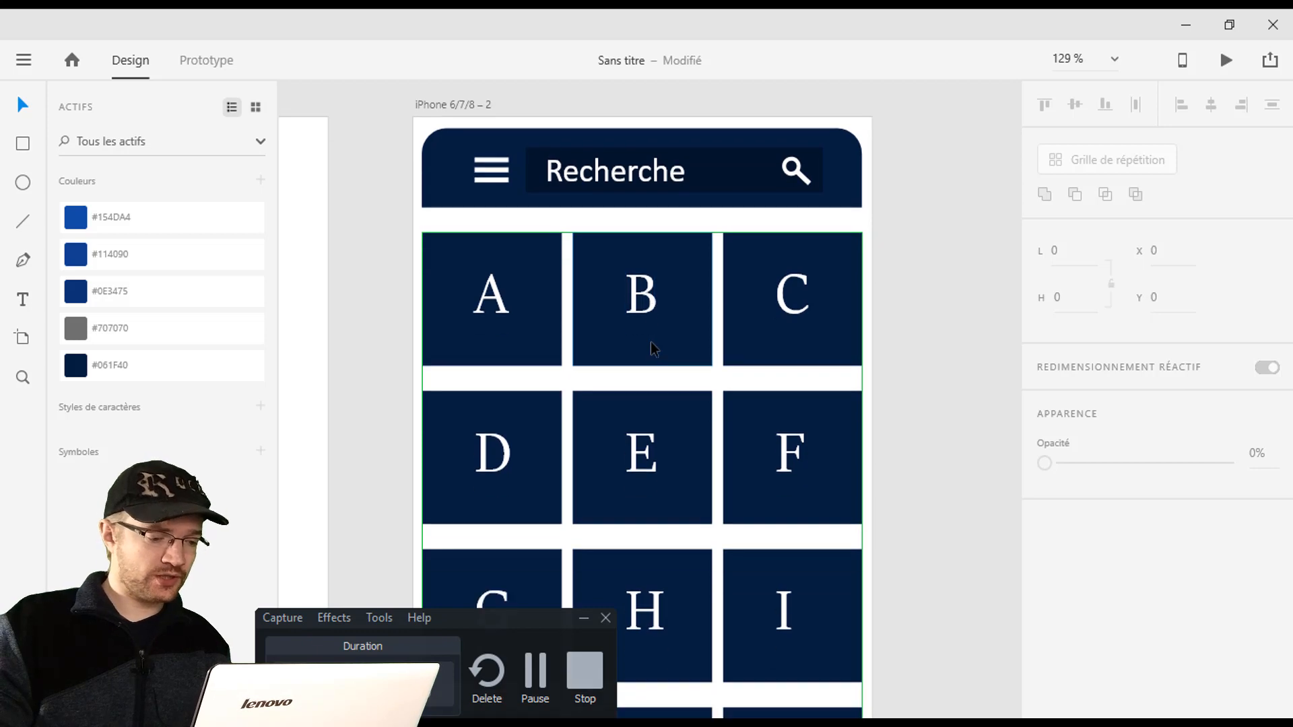
pyautogui.scroll(-2, 650, 347)
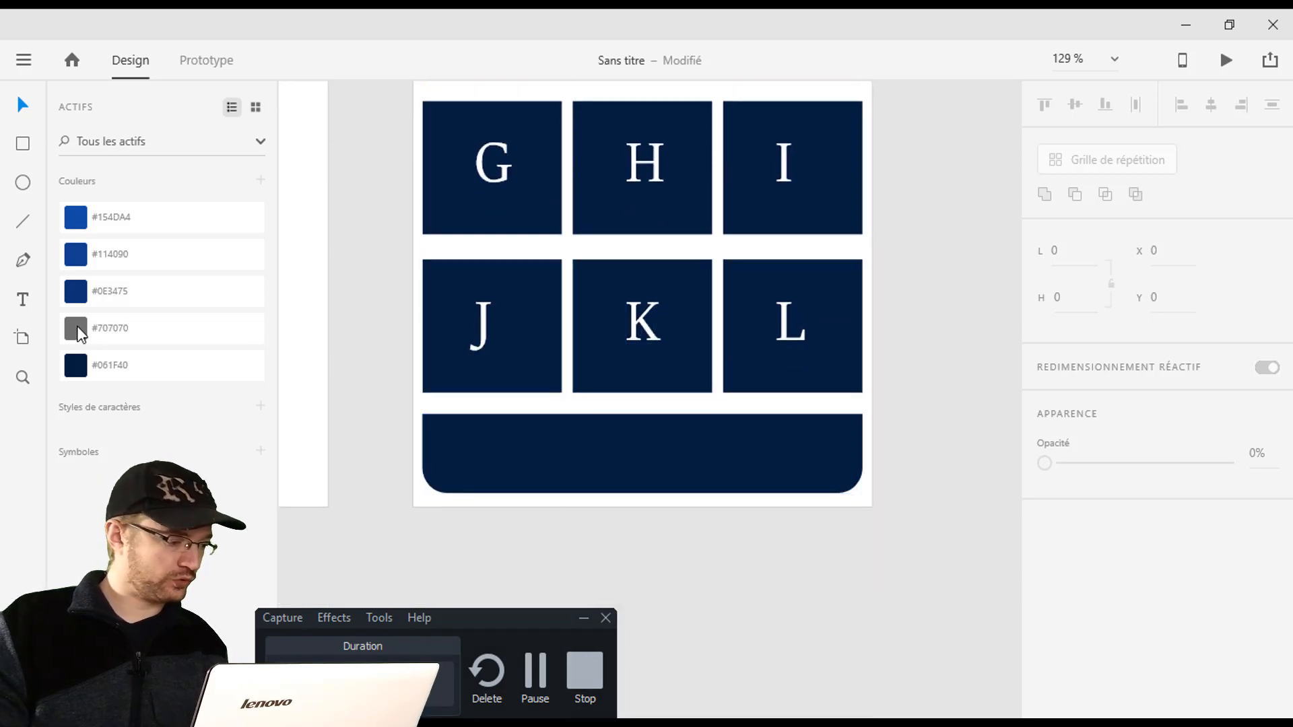
pyautogui.scroll(7, 408, 330)
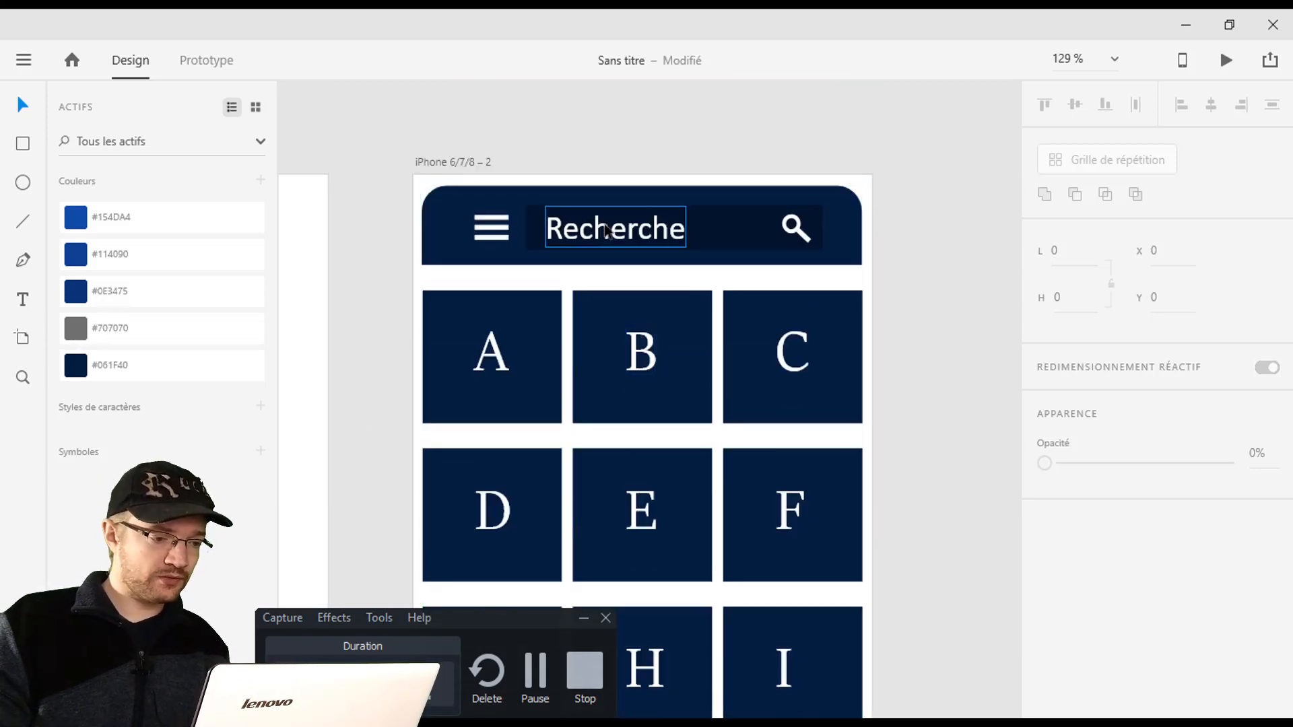
pyautogui.doubleClick(615, 228)
pyautogui.scroll(-6, 630, 439)
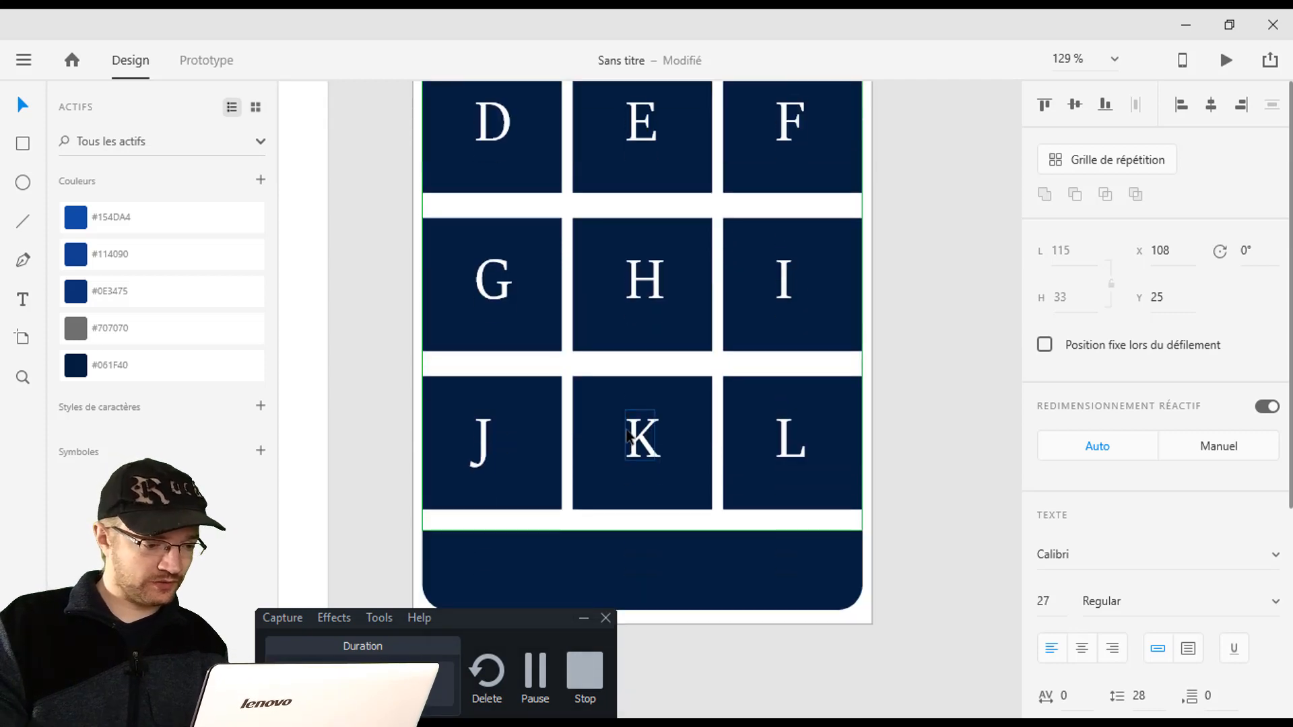
pyautogui.click(602, 447)
pyautogui.hotkey('ctrl', 'v')
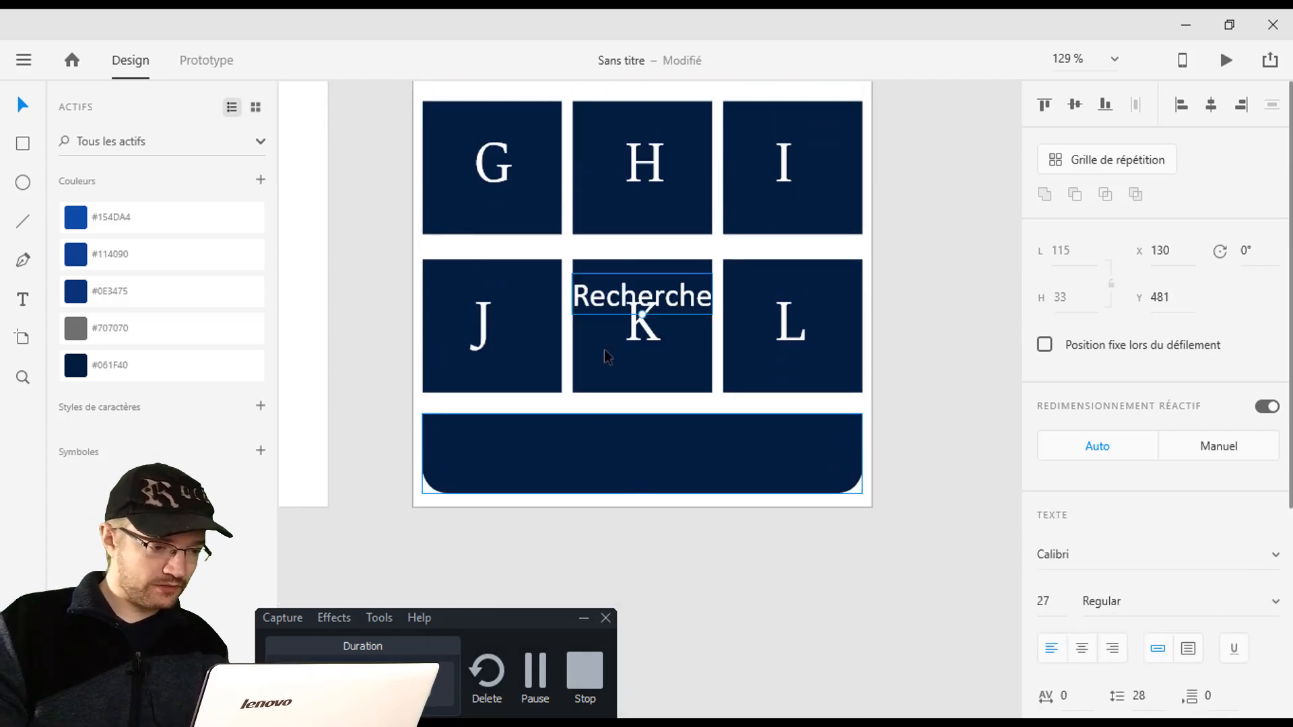
pyautogui.moveTo(608, 305); pyautogui.dragTo(616, 458)
# Replace the footer copy's wording with "Données personelles" and centre the text horizontally in the footer bar.
pyautogui.doubleClick(621, 458)
pyautogui.write('Données')
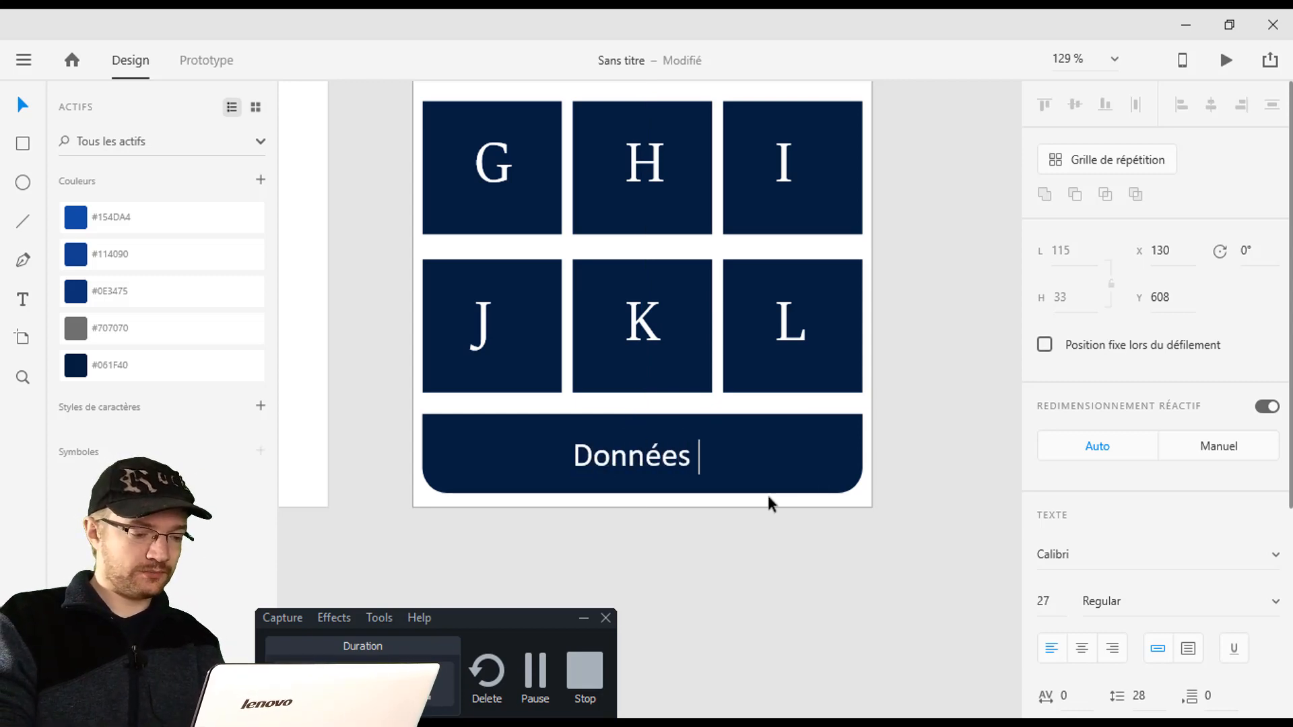
pyautogui.write(' personelle')
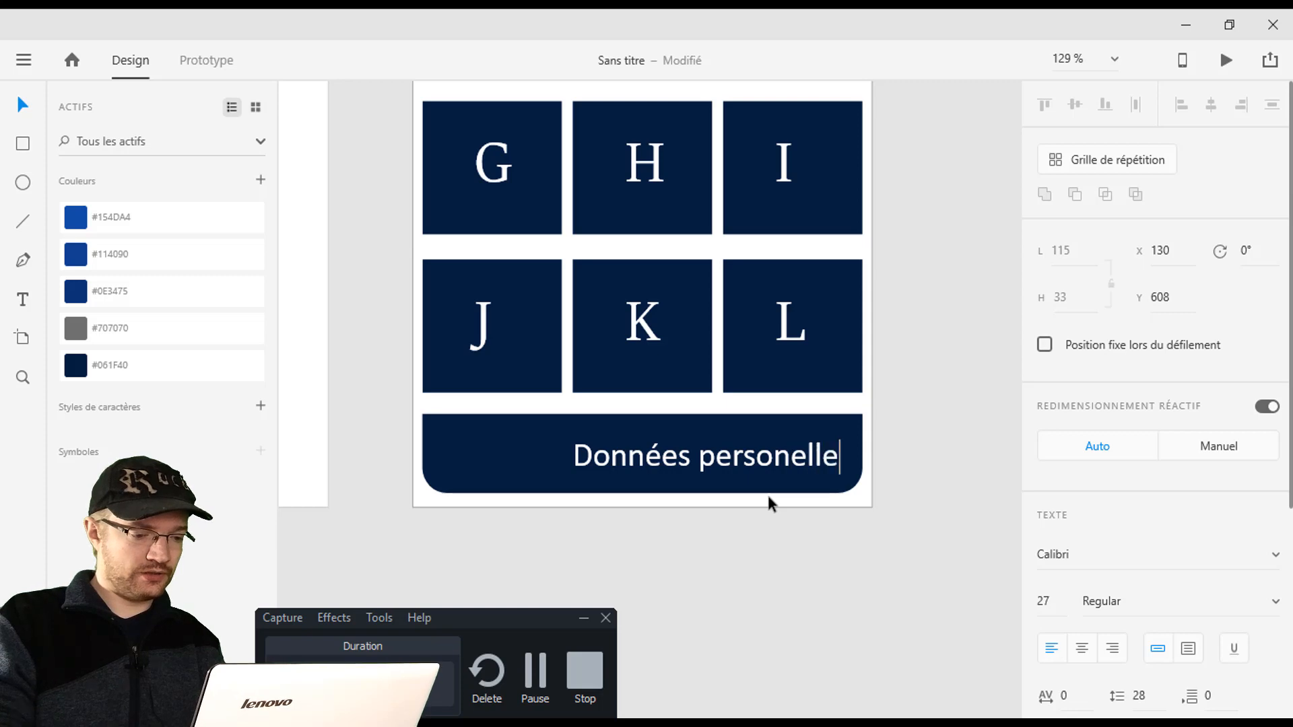
pyautogui.write('s')
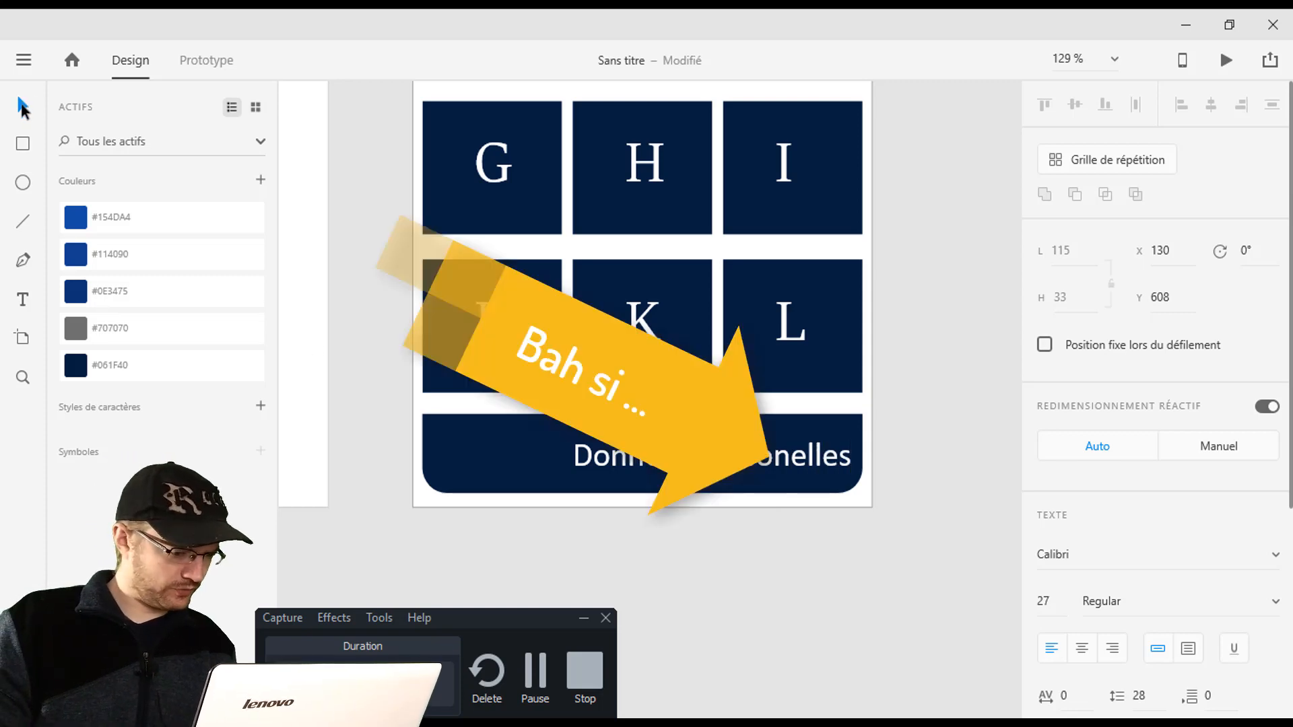
pyautogui.press('Escape')
pyautogui.moveTo(724, 461); pyautogui.dragTo(655, 460)
pyautogui.click(835, 557)
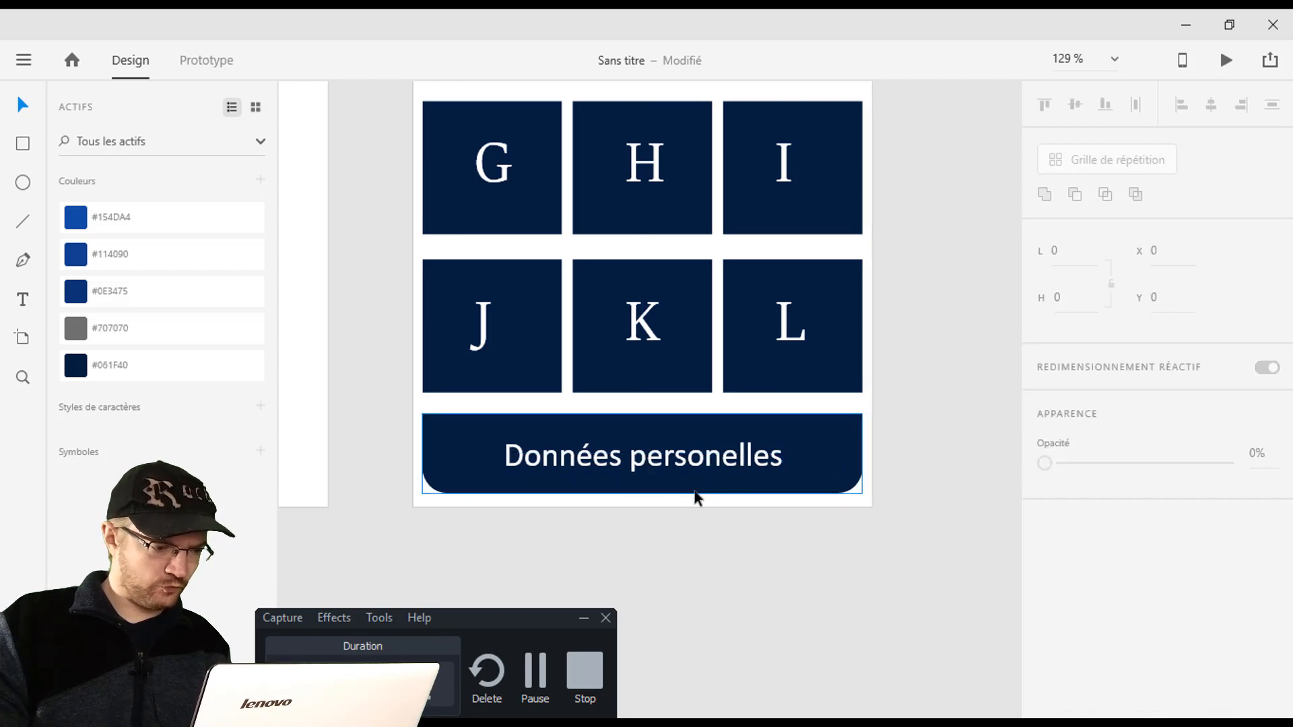
# Fill the background of artboard "iPhone 6/7/8 – 2" with the tiles' #061F40, darken it slightly and deselect the artboard.
pyautogui.scroll(-3, 525, 384)
pyautogui.scroll(3, 525, 384)
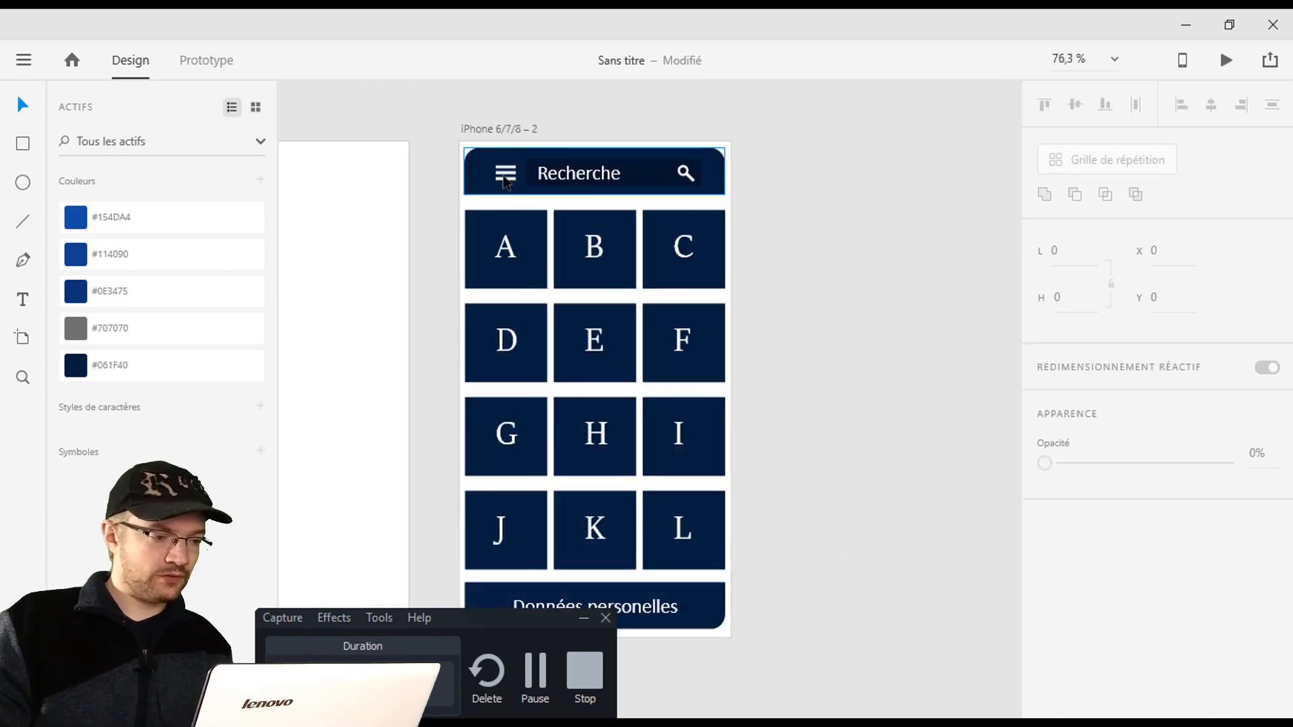
pyautogui.click(497, 131)
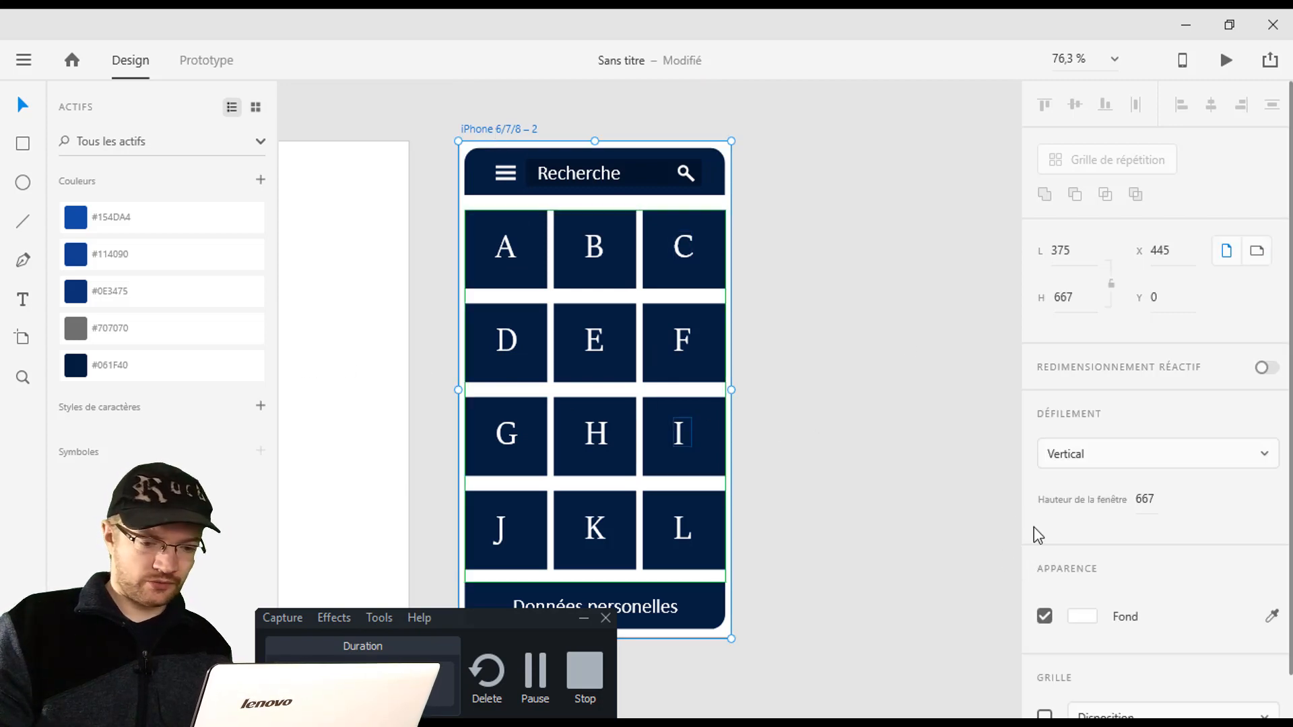
pyautogui.scroll(-1, 1100, 548)
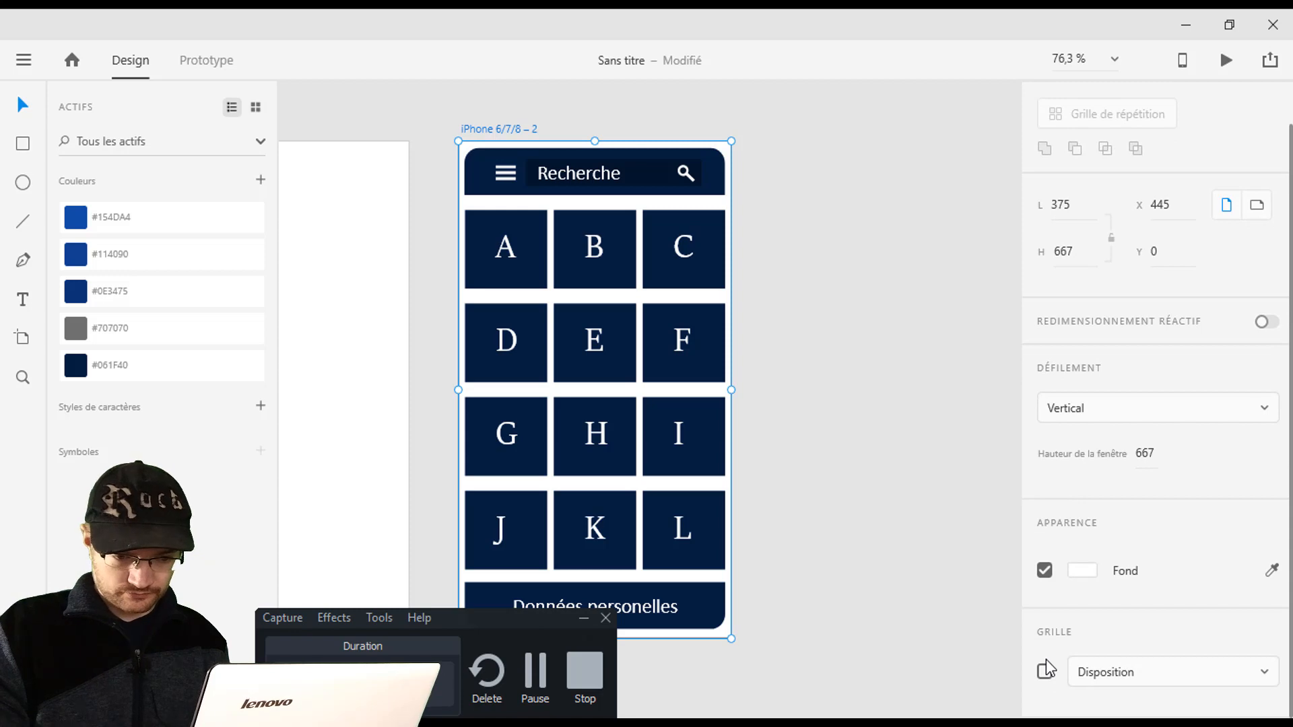
pyautogui.click(1083, 571)
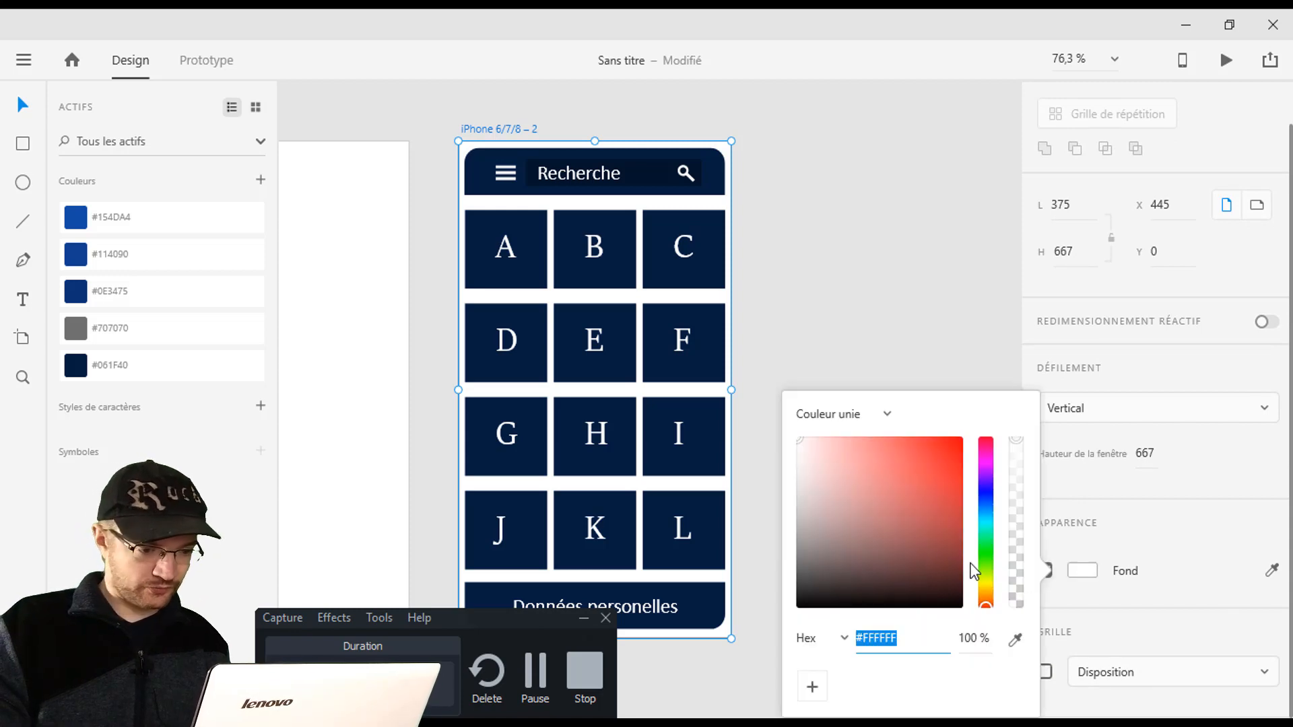
pyautogui.click(1014, 640)
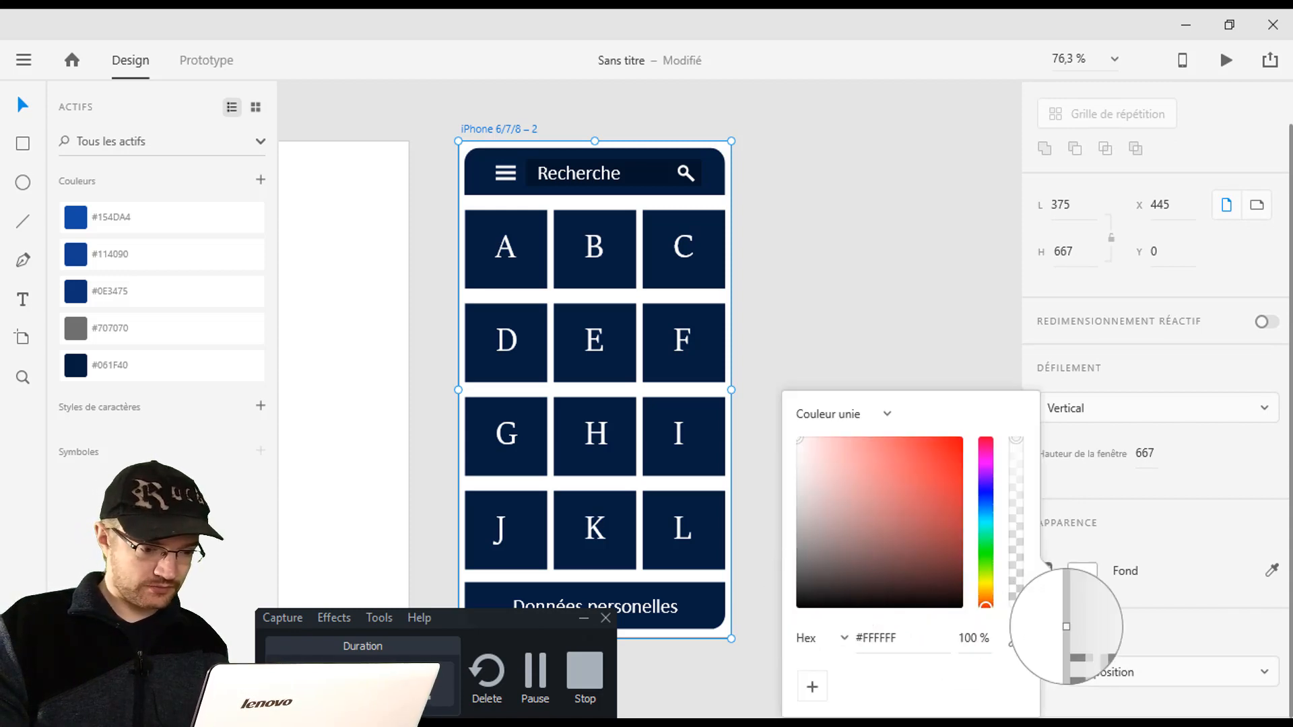
pyautogui.click(1008, 633)
pyautogui.click(1017, 643)
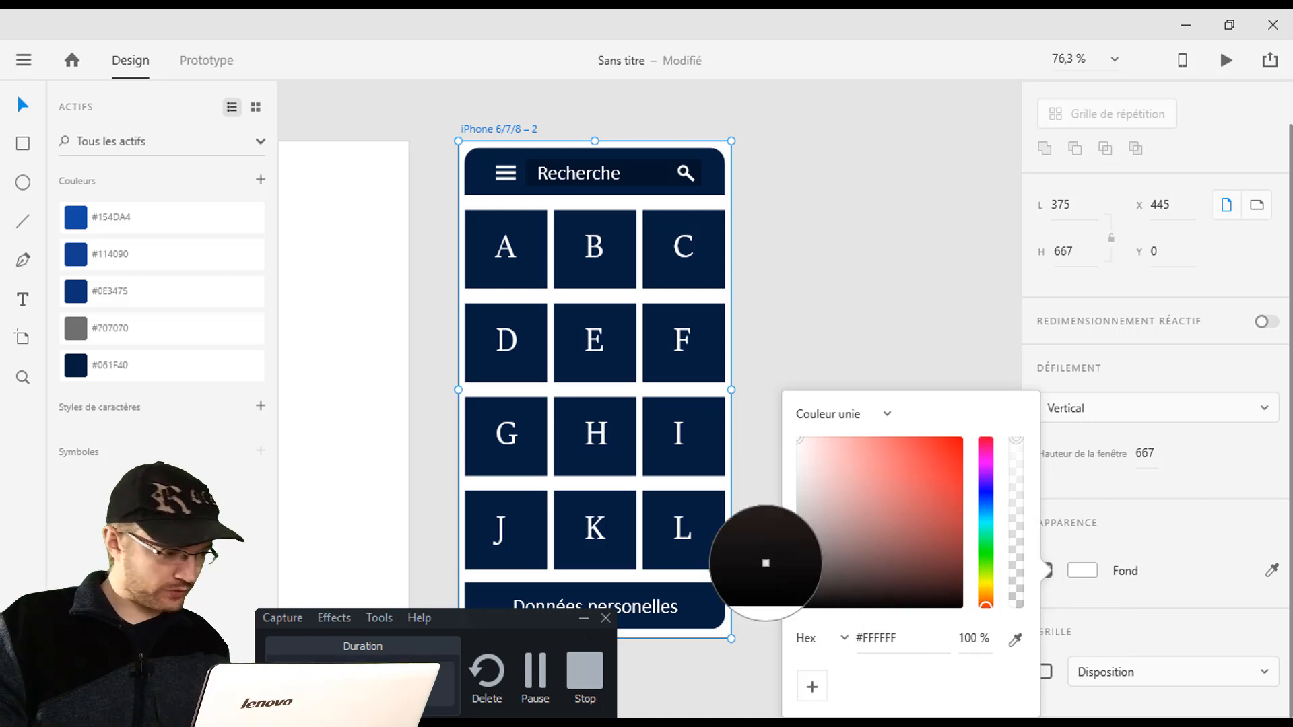
pyautogui.click(65, 366)
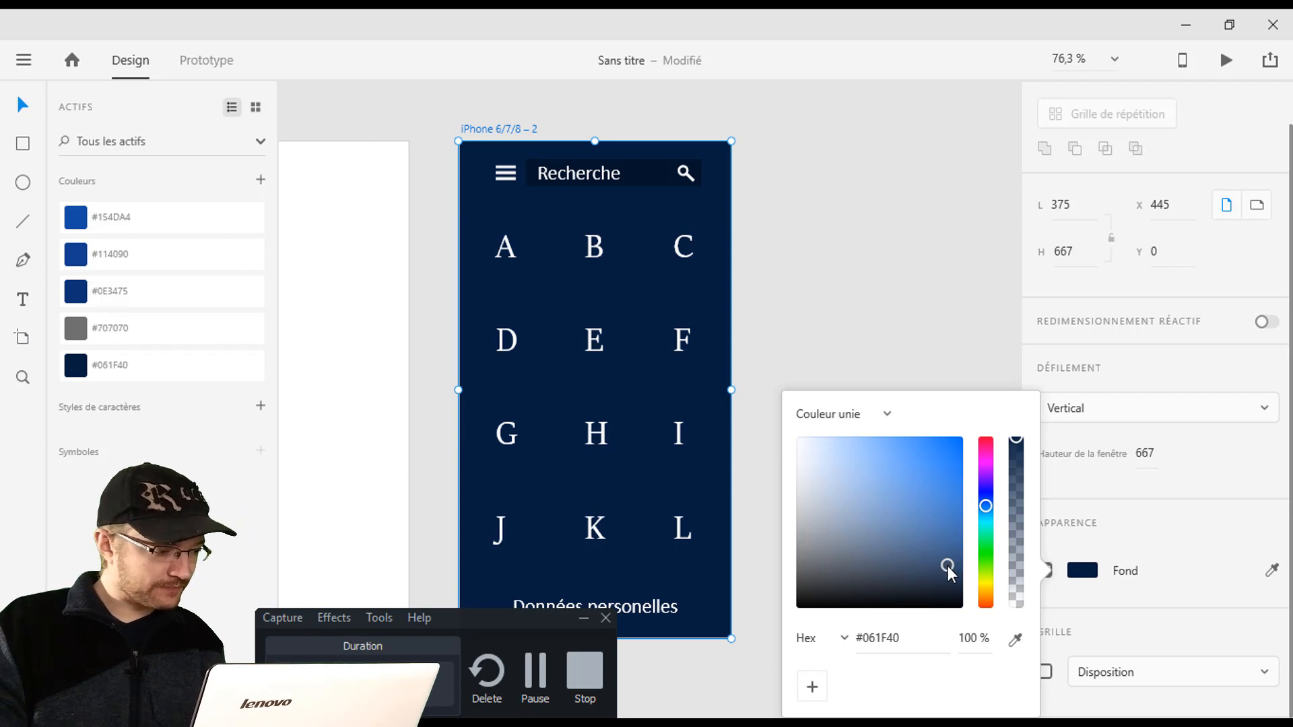
pyautogui.moveTo(948, 566)
pyautogui.mouseDown()
pyautogui.moveTo(952, 599)
pyautogui.moveTo(956, 578)
pyautogui.mouseUp()
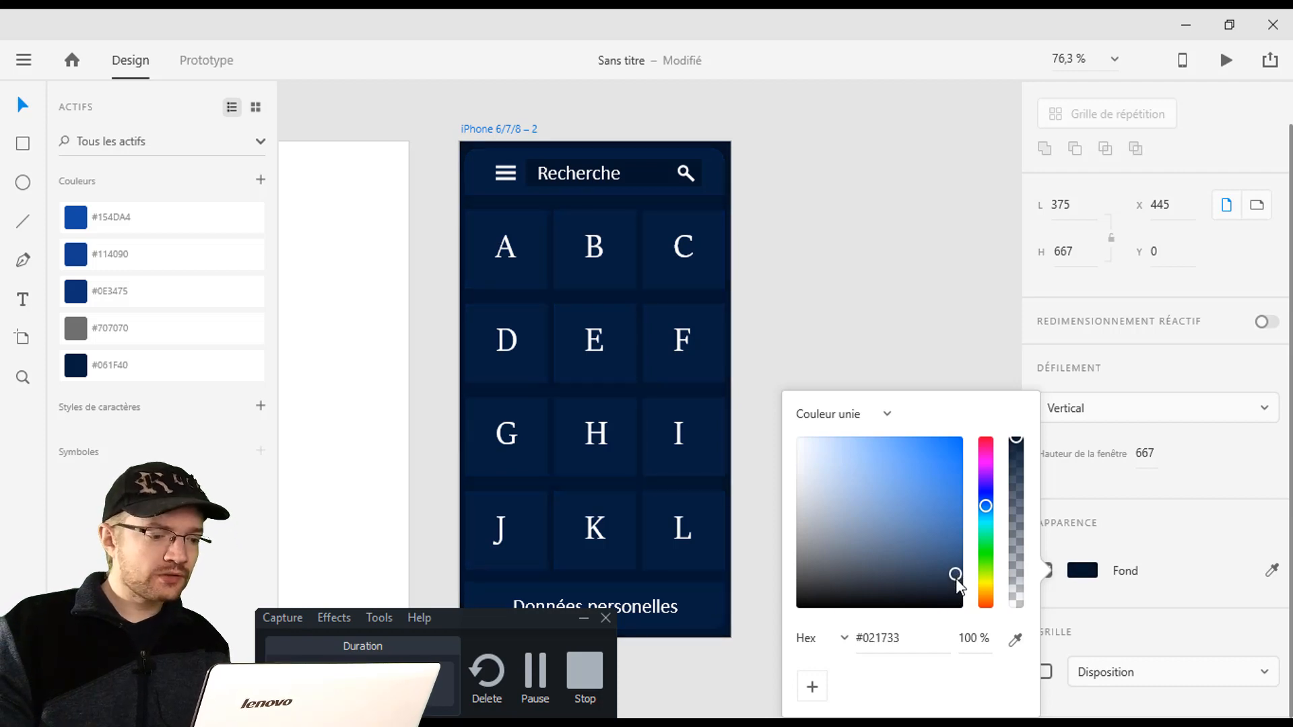
pyautogui.click(914, 316)
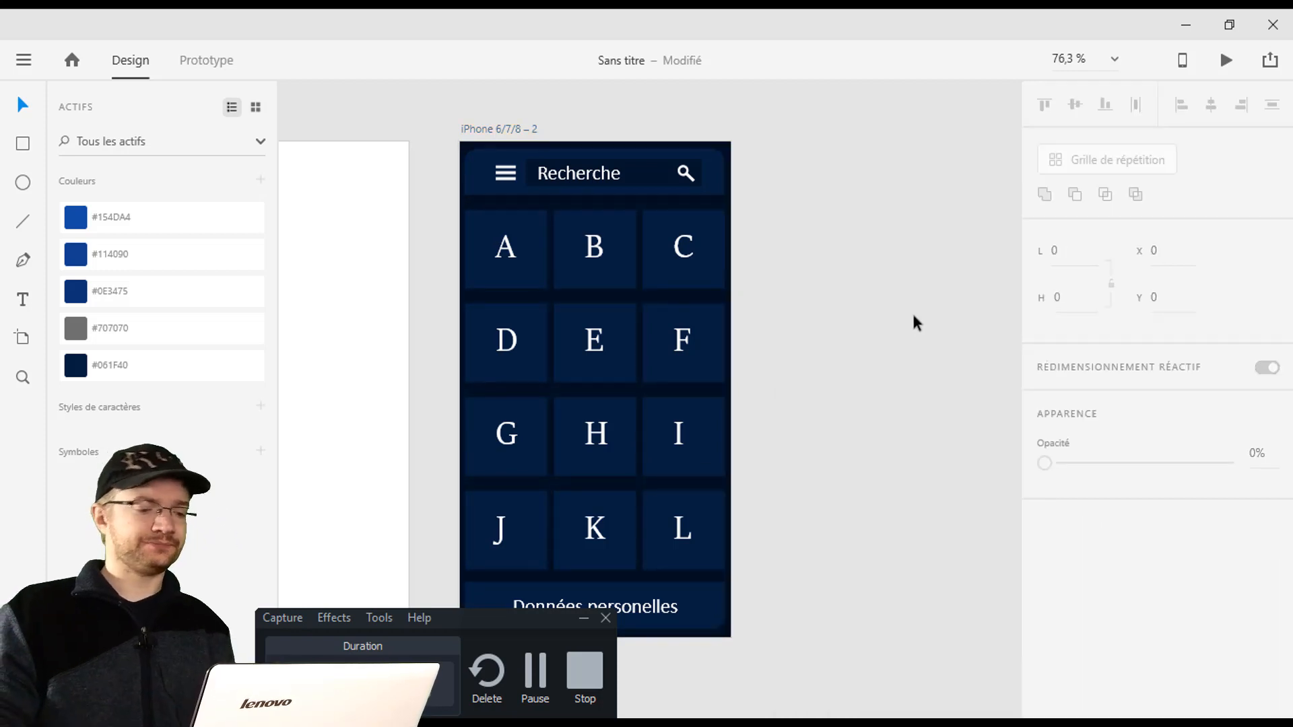
pyautogui.moveTo(791, 352); pyautogui.dragTo(916, 341)
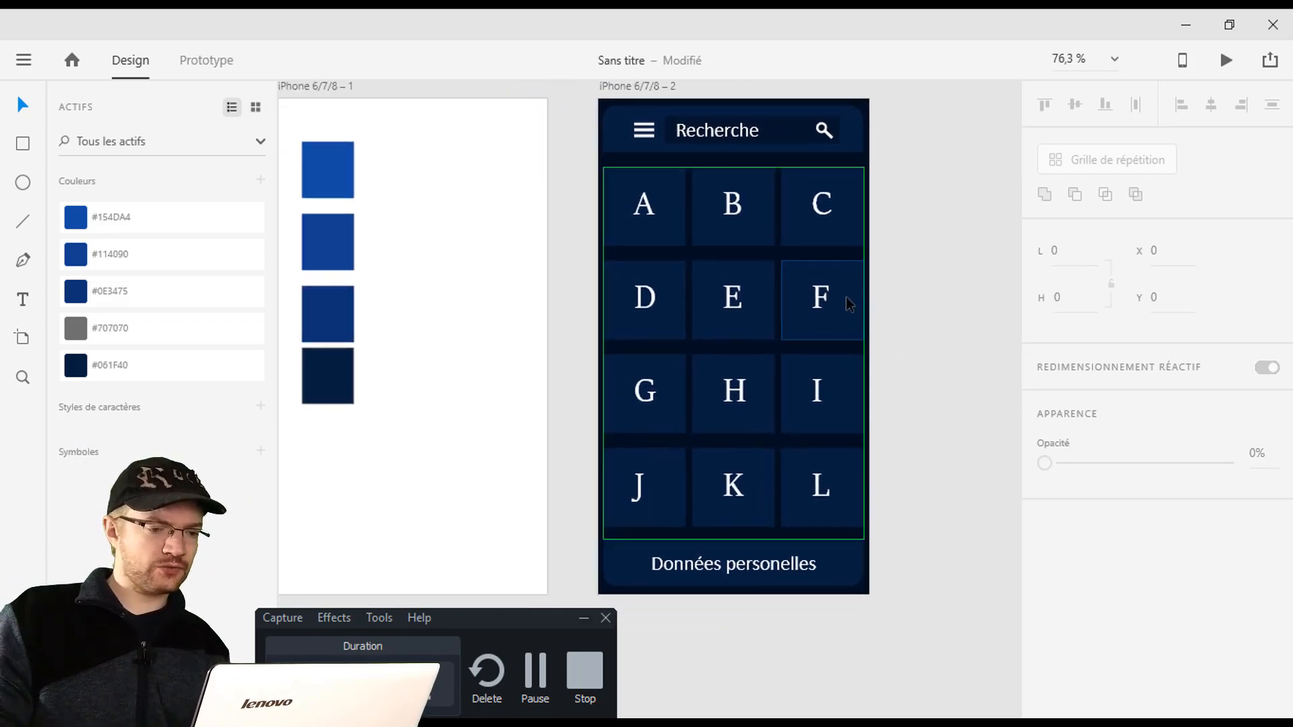
pyautogui.moveTo(935, 332); pyautogui.dragTo(881, 357)
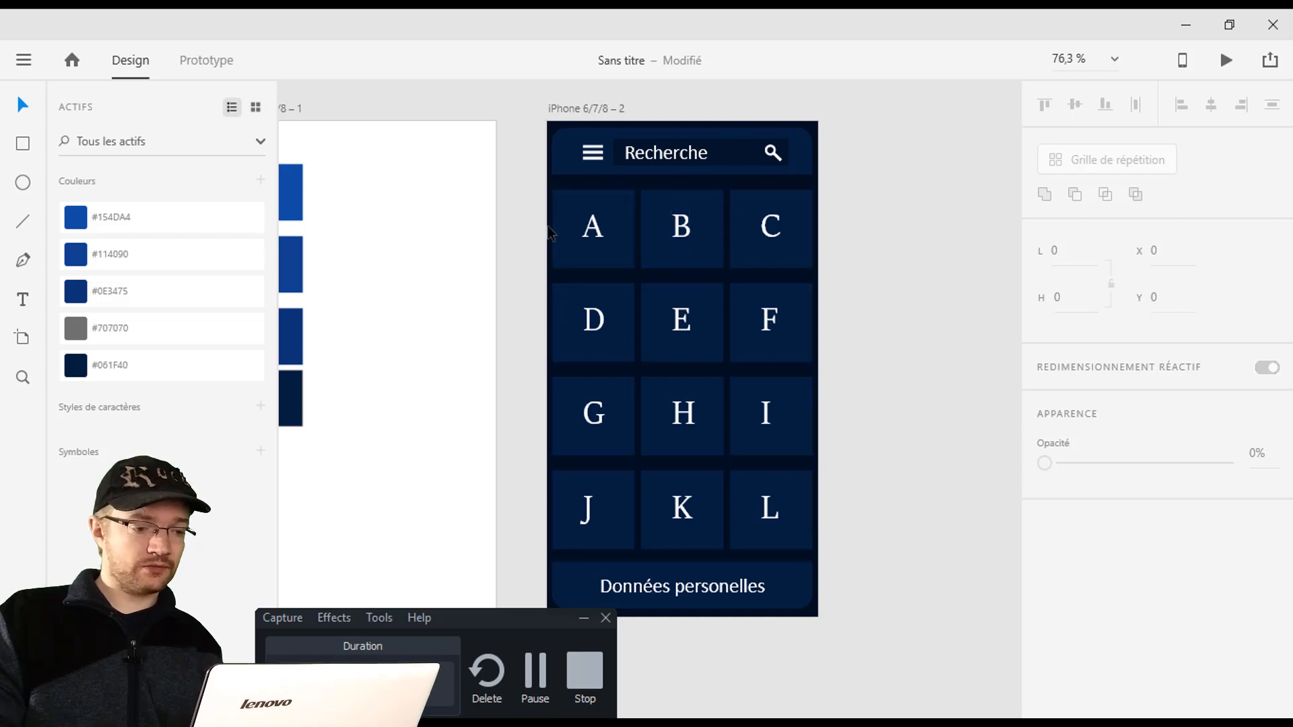
# Minimise the browser and arrange the Adobe XD window side by side with the "fromages" image folder, keeping the mockup artboard in view.
pyautogui.doubleClick(894, 22)
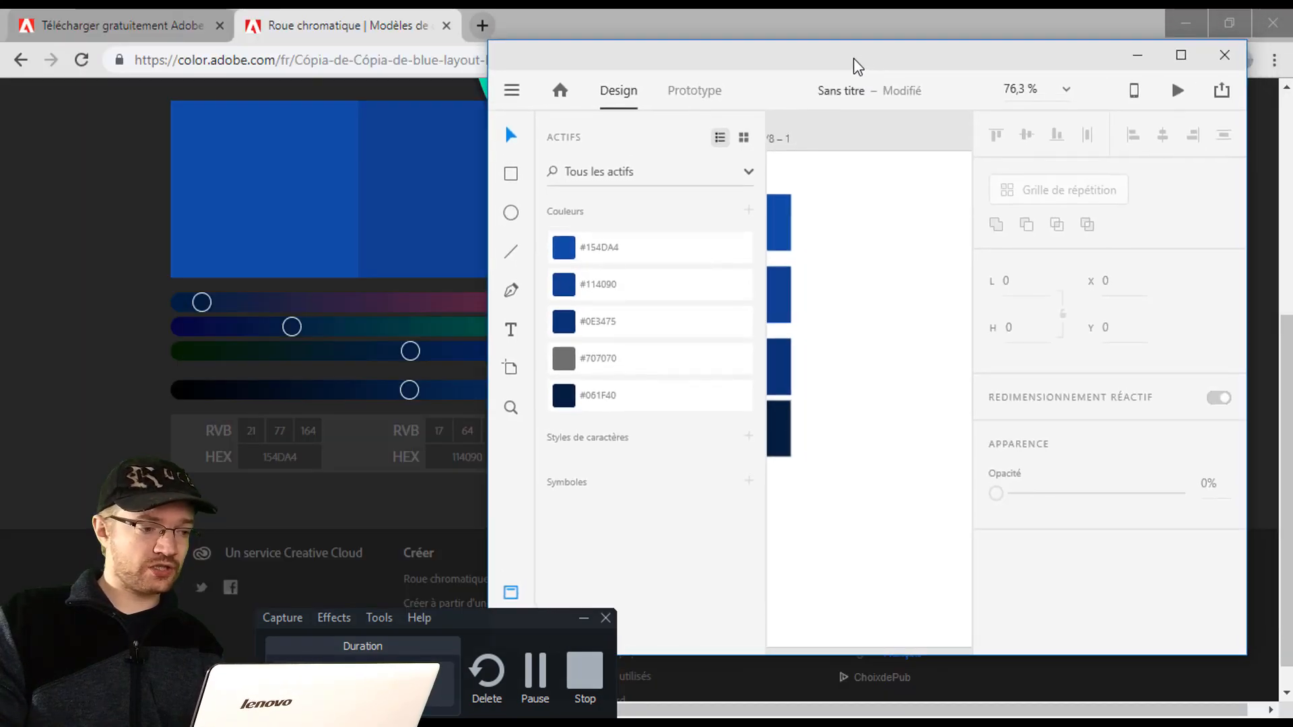
pyautogui.moveTo(857, 66); pyautogui.dragTo(833, 71)
pyautogui.click(1185, 22)
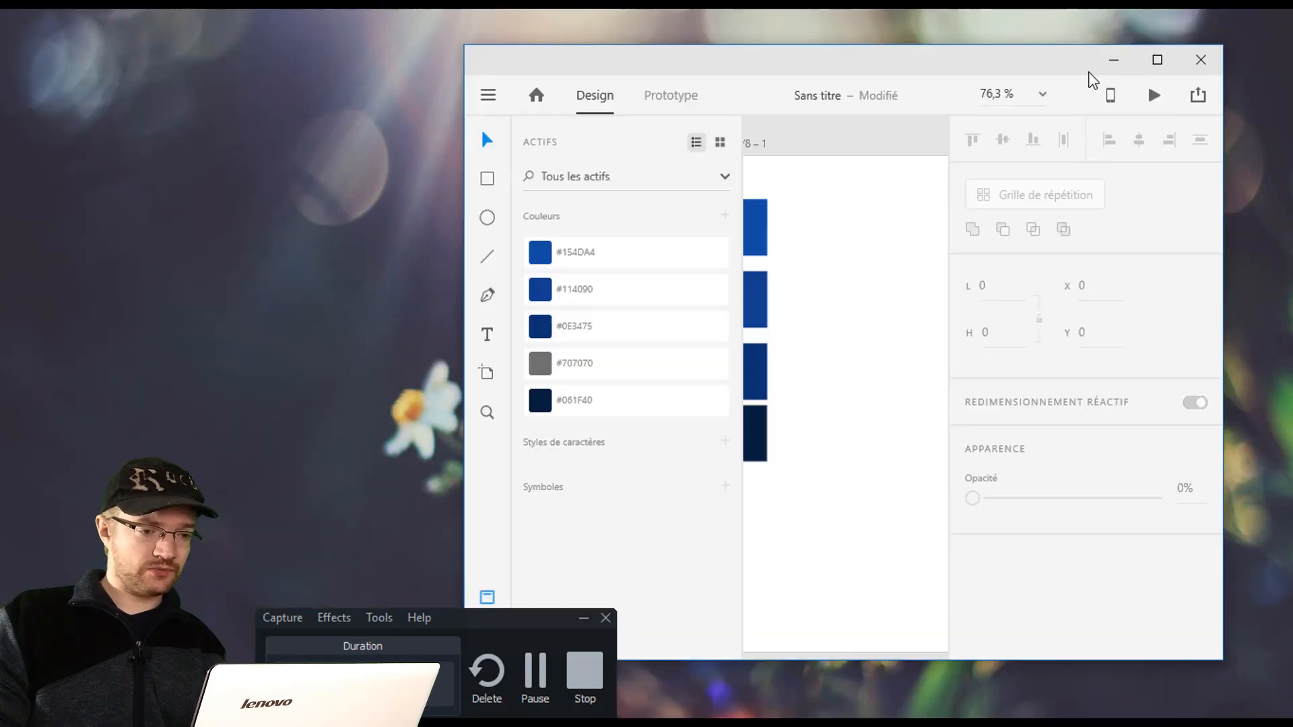
pyautogui.moveTo(946, 67); pyautogui.dragTo(558, 73)
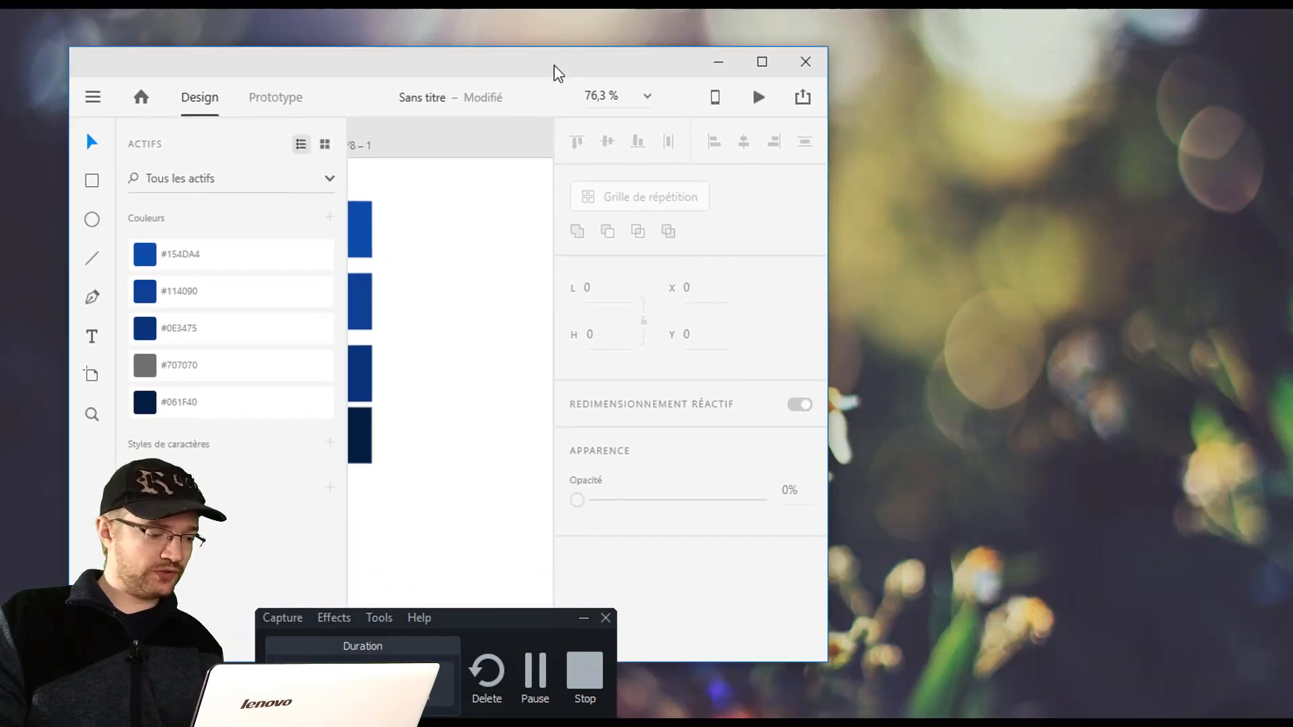
pyautogui.hotkey('alt', 'Tab')
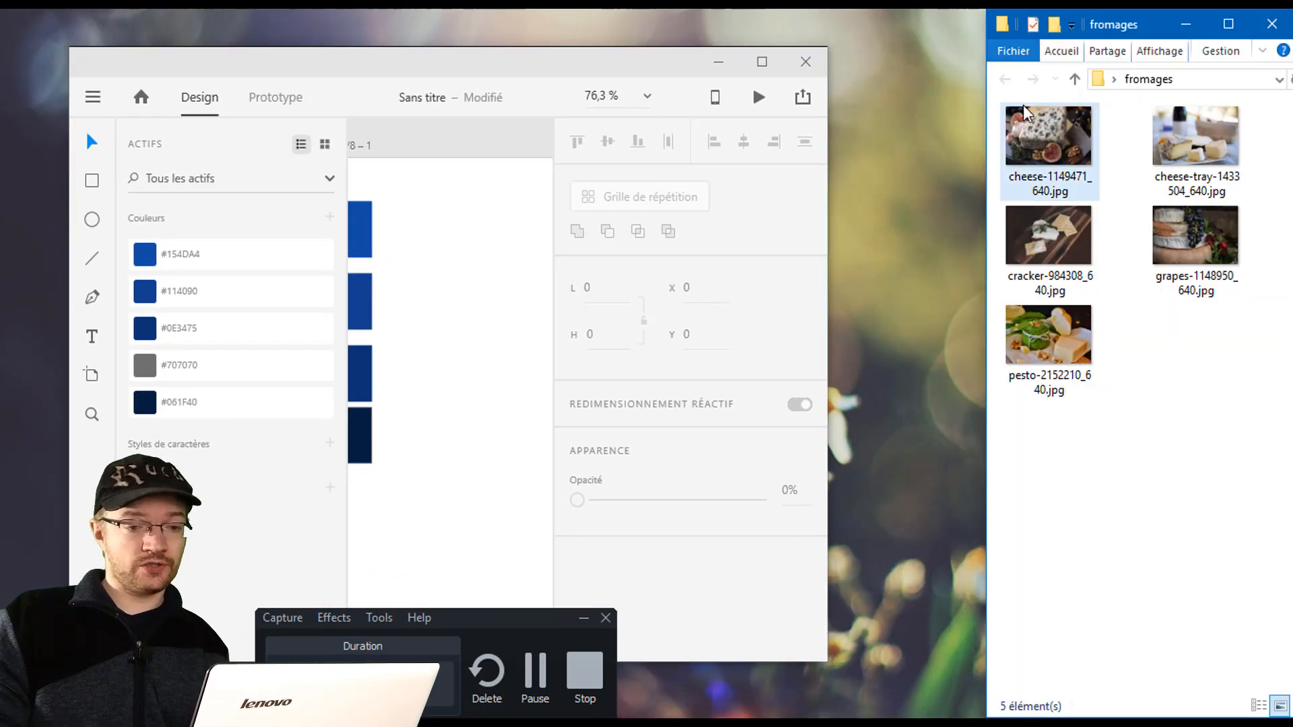
pyautogui.moveTo(985, 215); pyautogui.dragTo(884, 221)
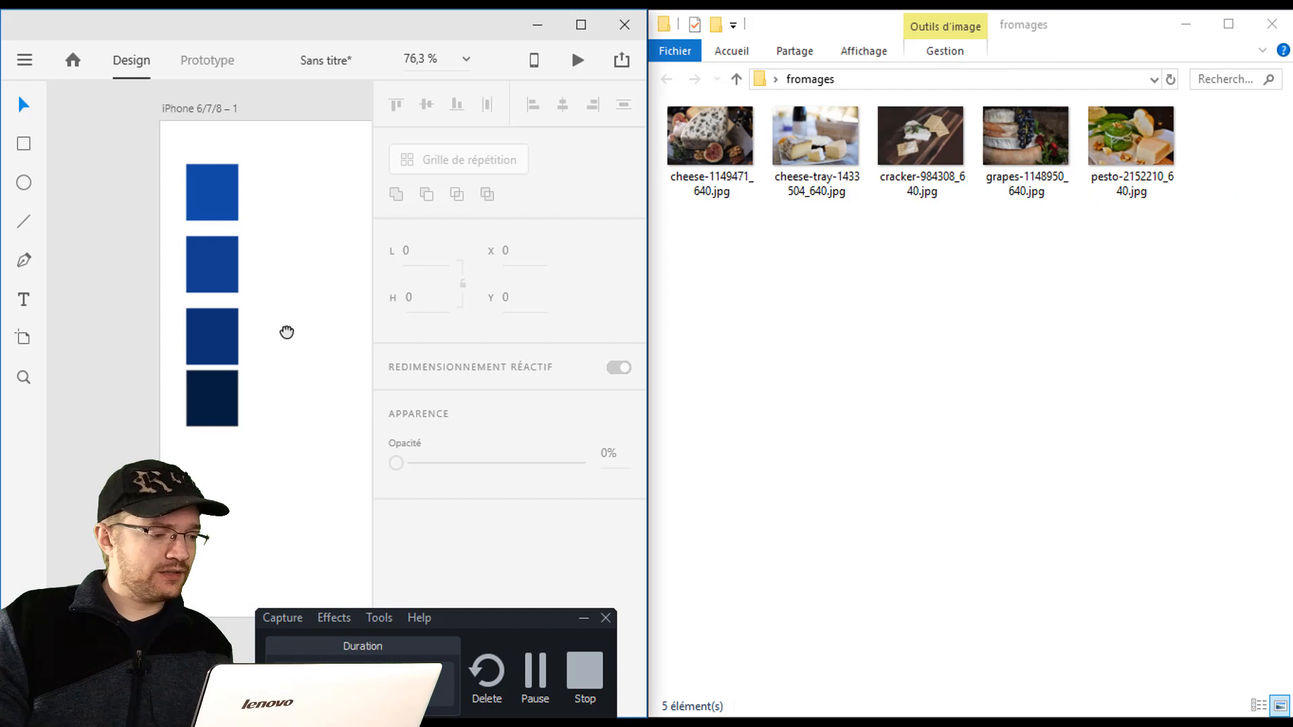
pyautogui.hotkey('ctrl', 'v')
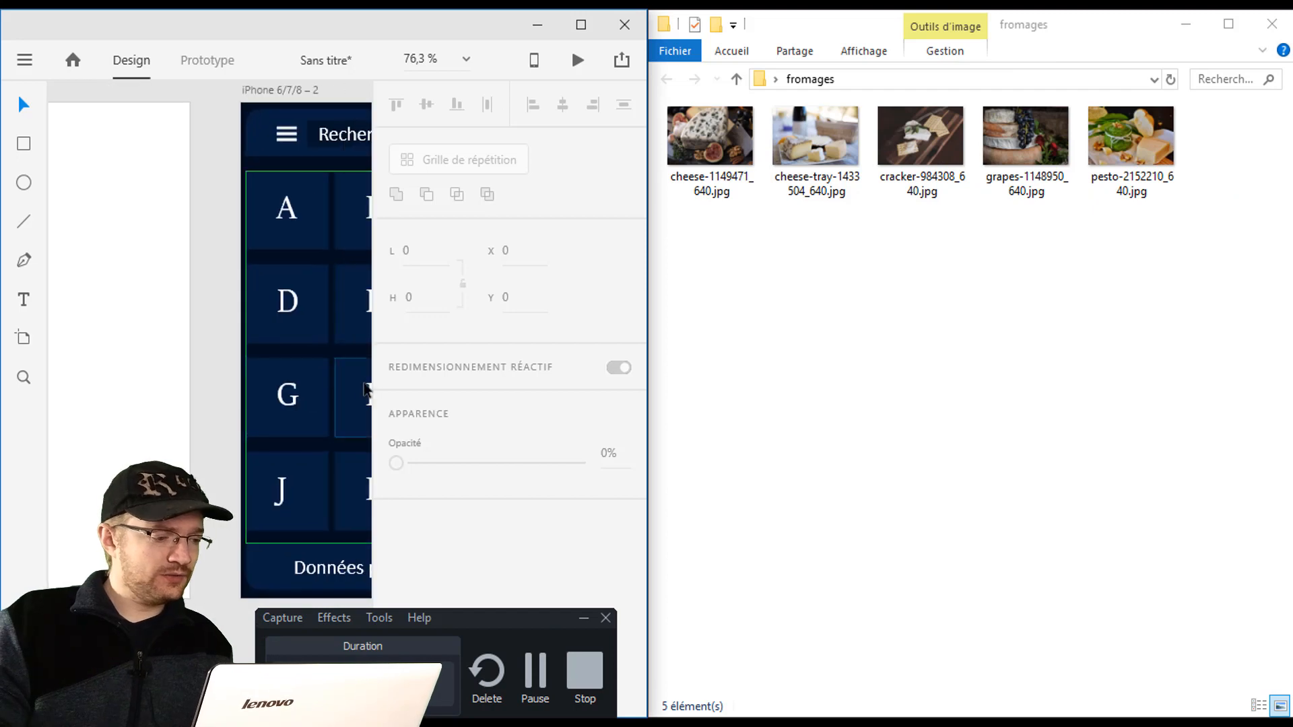
pyautogui.moveTo(200, 391); pyautogui.dragTo(245, 378)
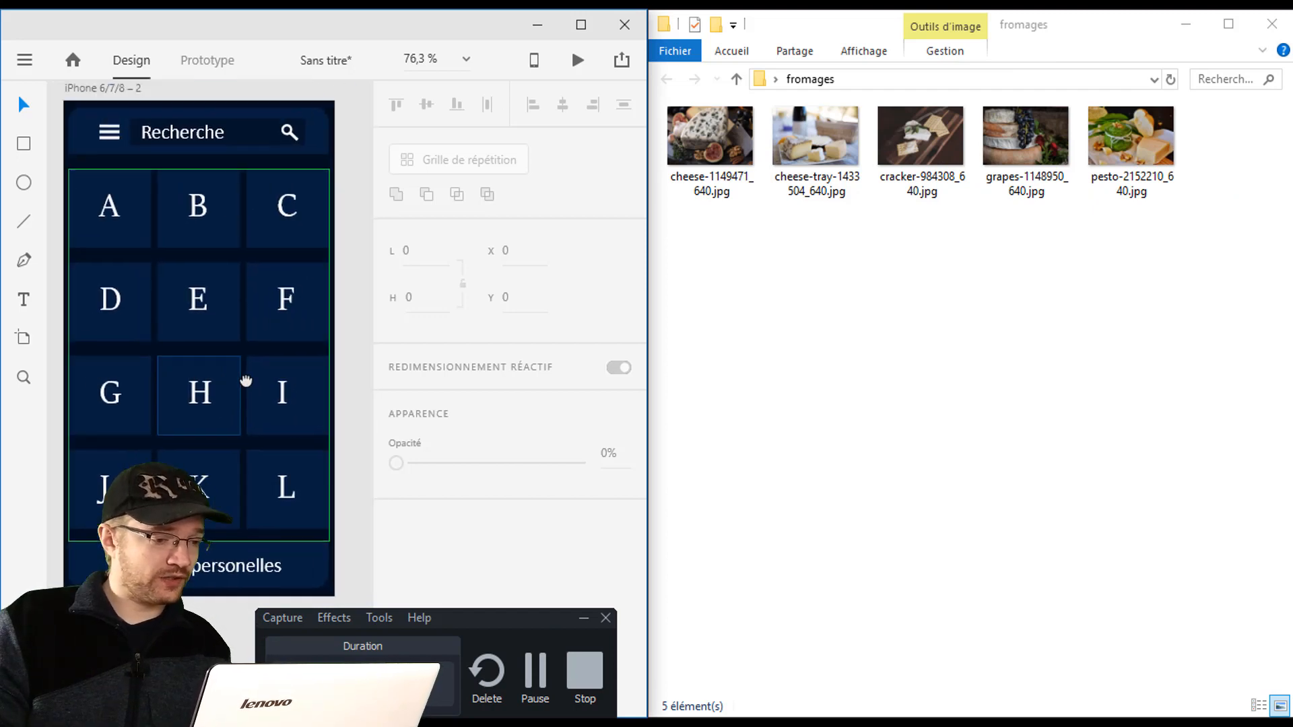
# Select all five cheese photos in the "fromages" folder and drop them onto tile A to fill the repeat grid's tiles.
pyautogui.moveTo(693, 236); pyautogui.dragTo(1186, 112)
pyautogui.moveTo(816, 138); pyautogui.dragTo(137, 234)
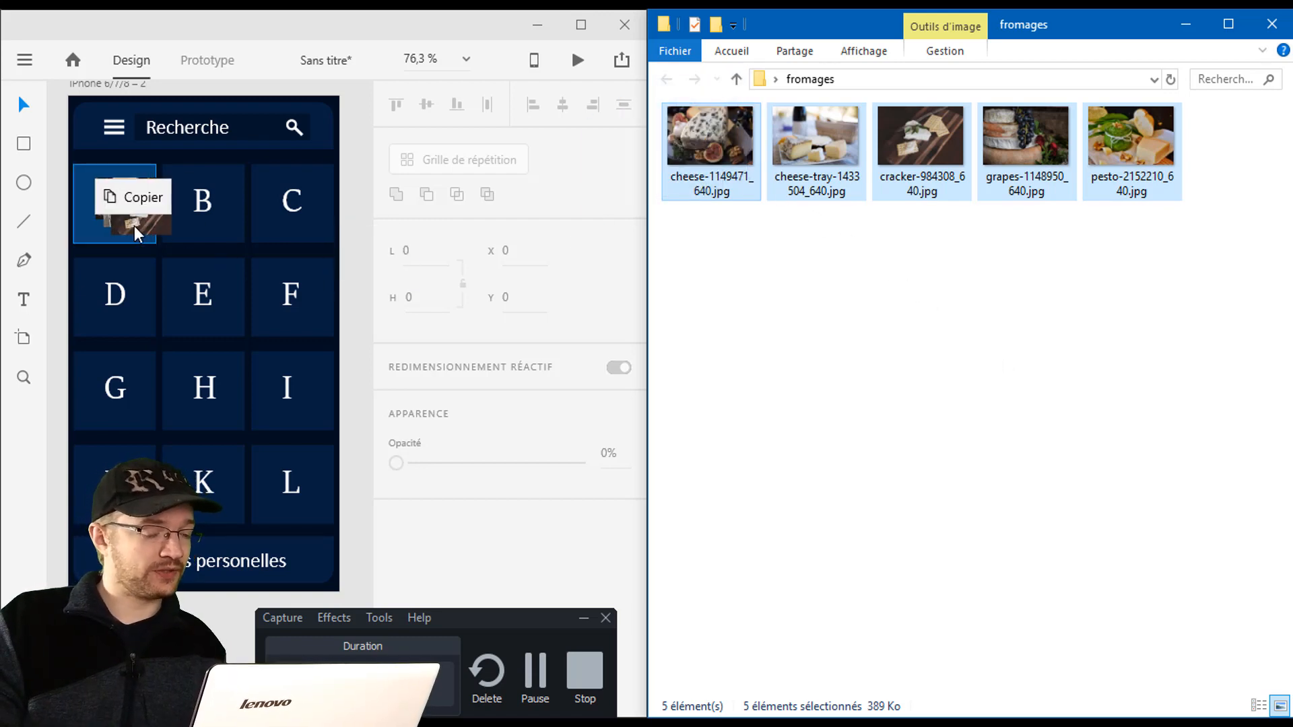
pyautogui.moveTo(137, 233); pyautogui.dragTo(135, 233)
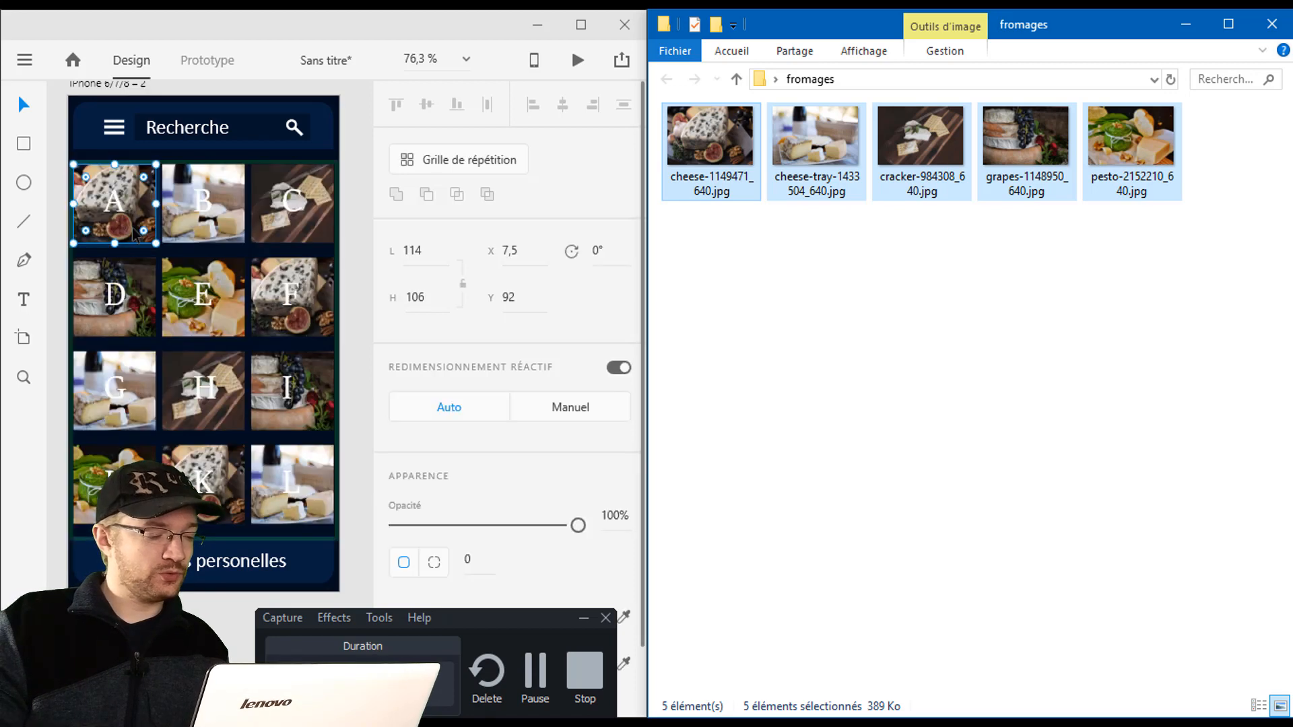
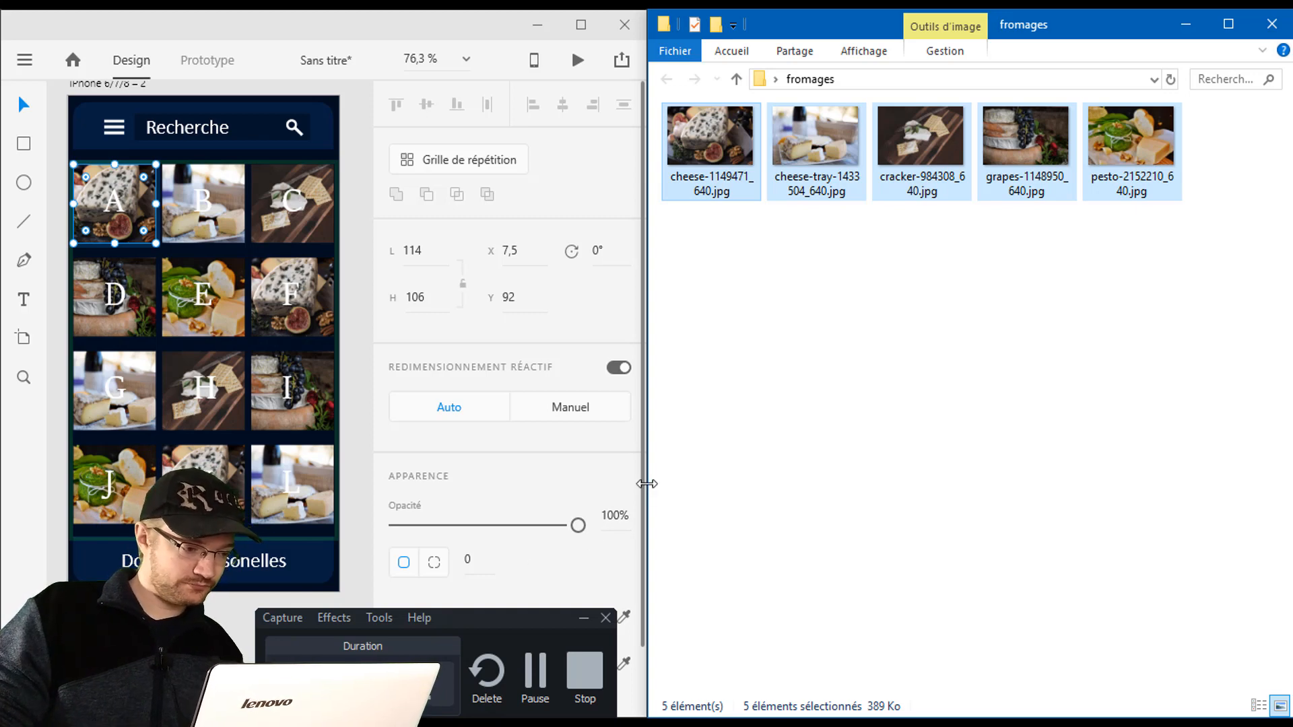
# Narrow the image folder window, widen the Adobe XD window, reduce the tile photos' opacity to 35% and deselect them.
pyautogui.moveTo(646, 483); pyautogui.dragTo(805, 482)
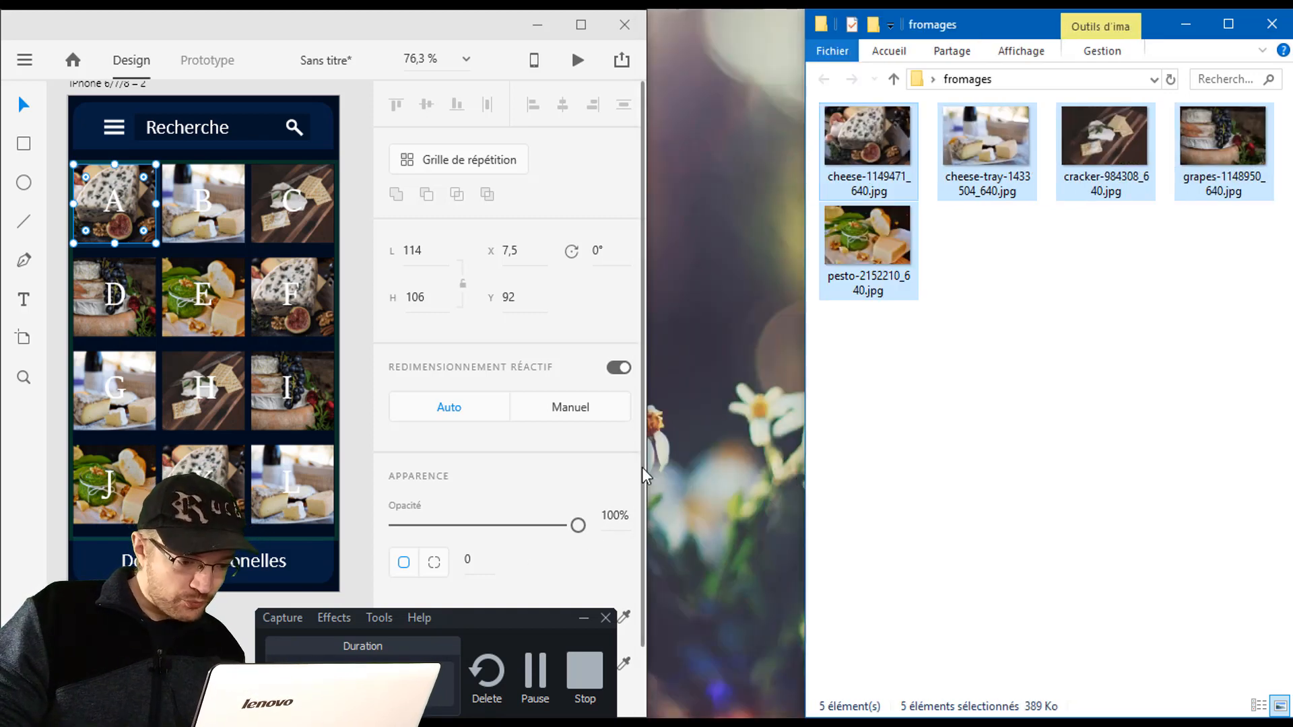
pyautogui.moveTo(649, 478); pyautogui.dragTo(835, 485)
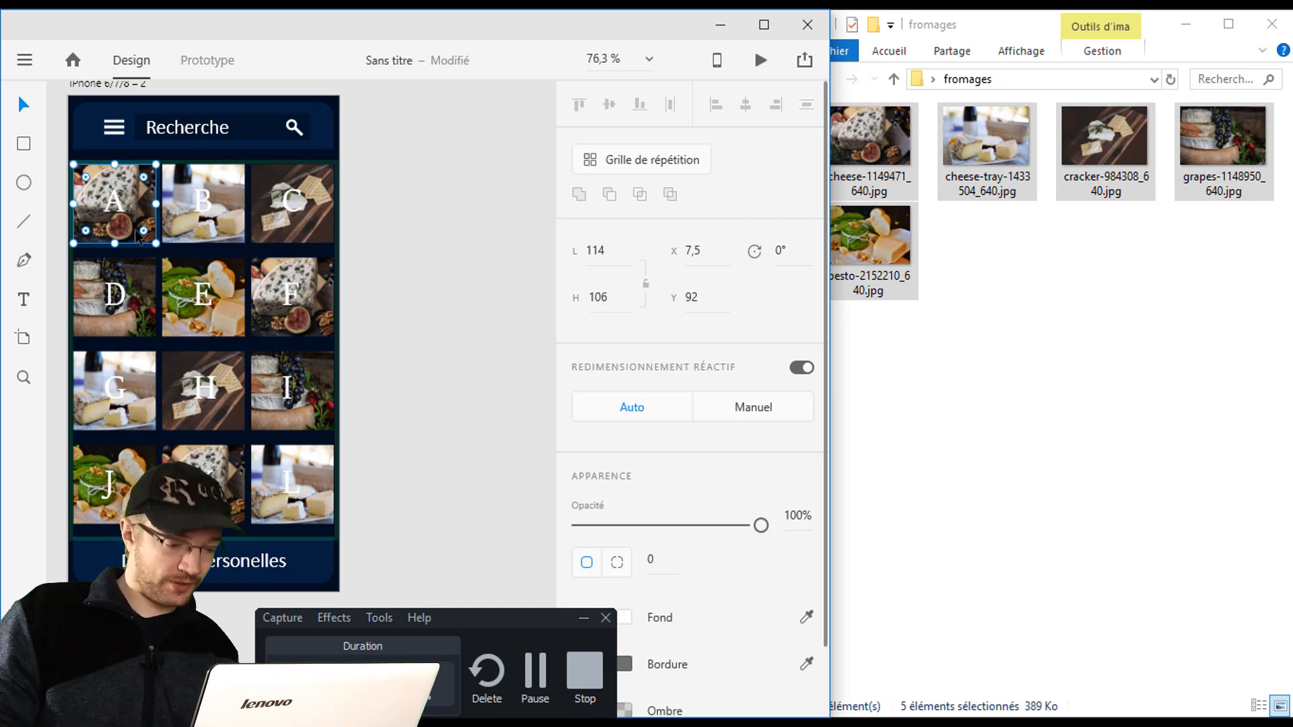
pyautogui.scroll(-2, 665, 476)
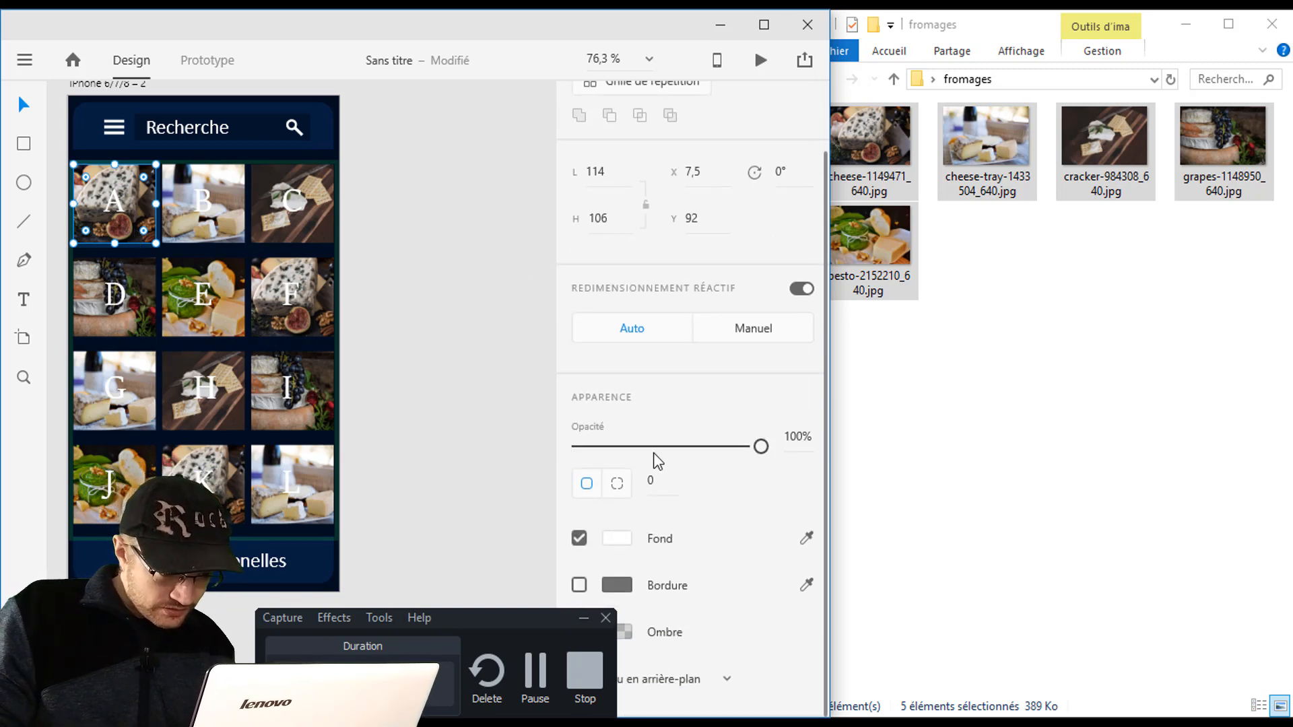
pyautogui.click(591, 618)
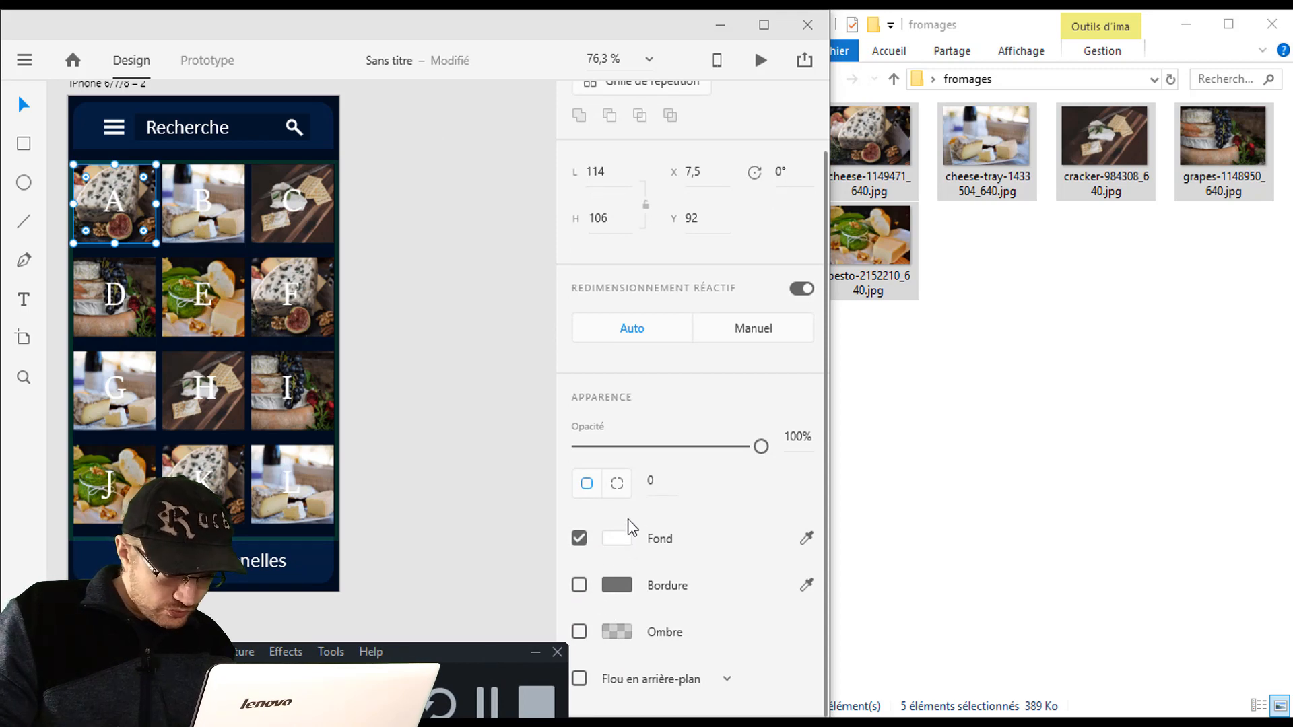
pyautogui.moveTo(761, 447); pyautogui.dragTo(658, 450)
pyautogui.moveTo(641, 453); pyautogui.dragTo(651, 453)
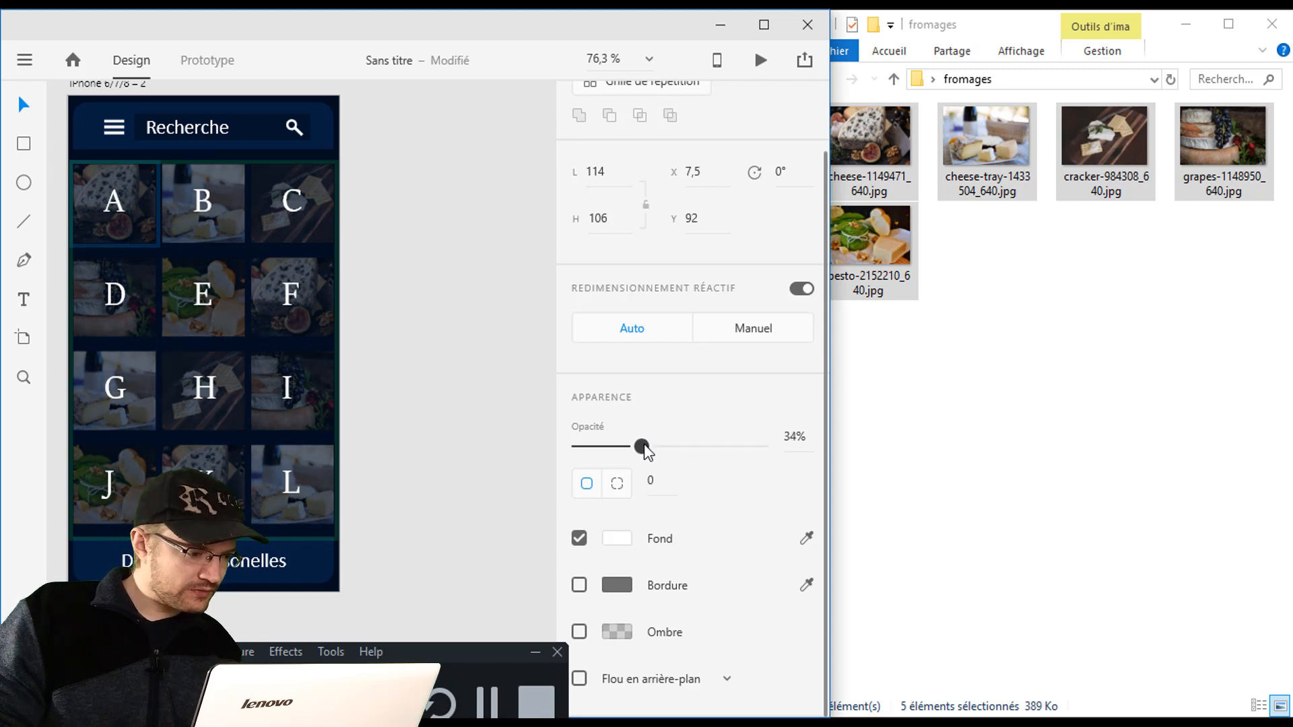
pyautogui.click(351, 347)
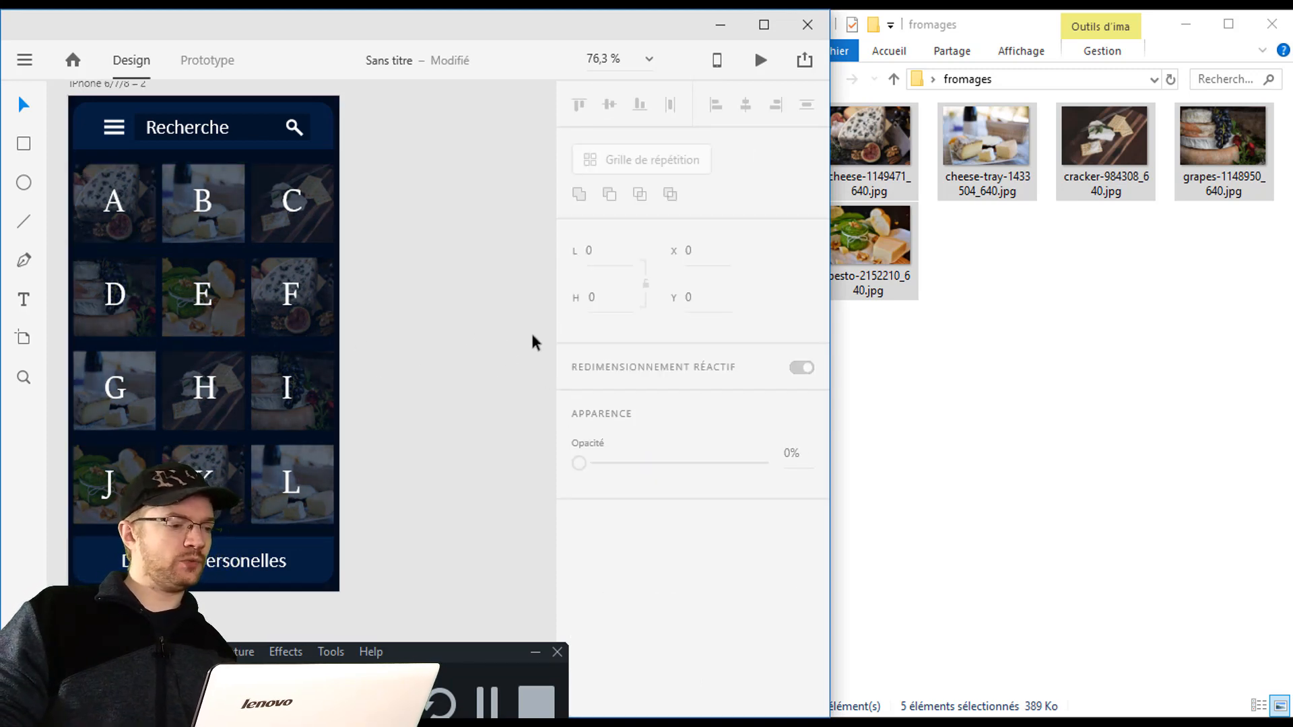
# Duplicate the artboard "iPhone 6/7/8 – 2" by copying it and pasting the copy beside the original.
pyautogui.hscroll(-3, 533, 342)
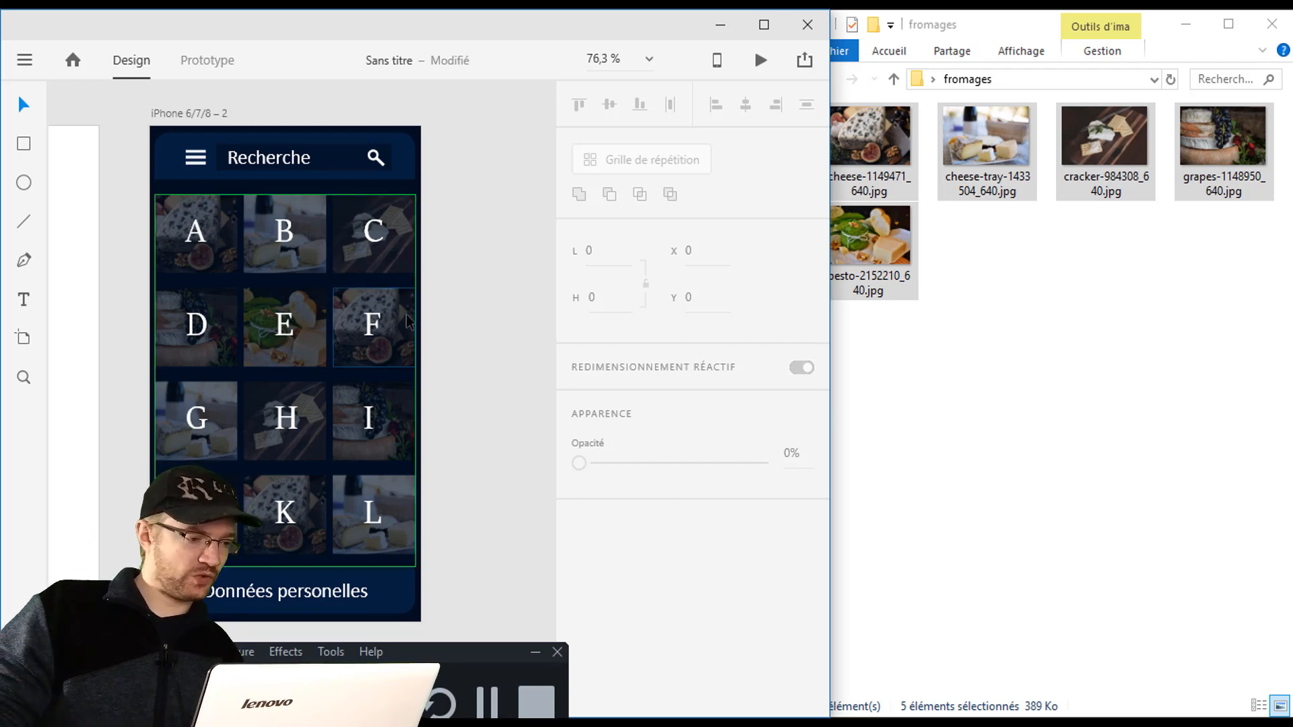
pyautogui.moveTo(409, 322); pyautogui.dragTo(471, 322)
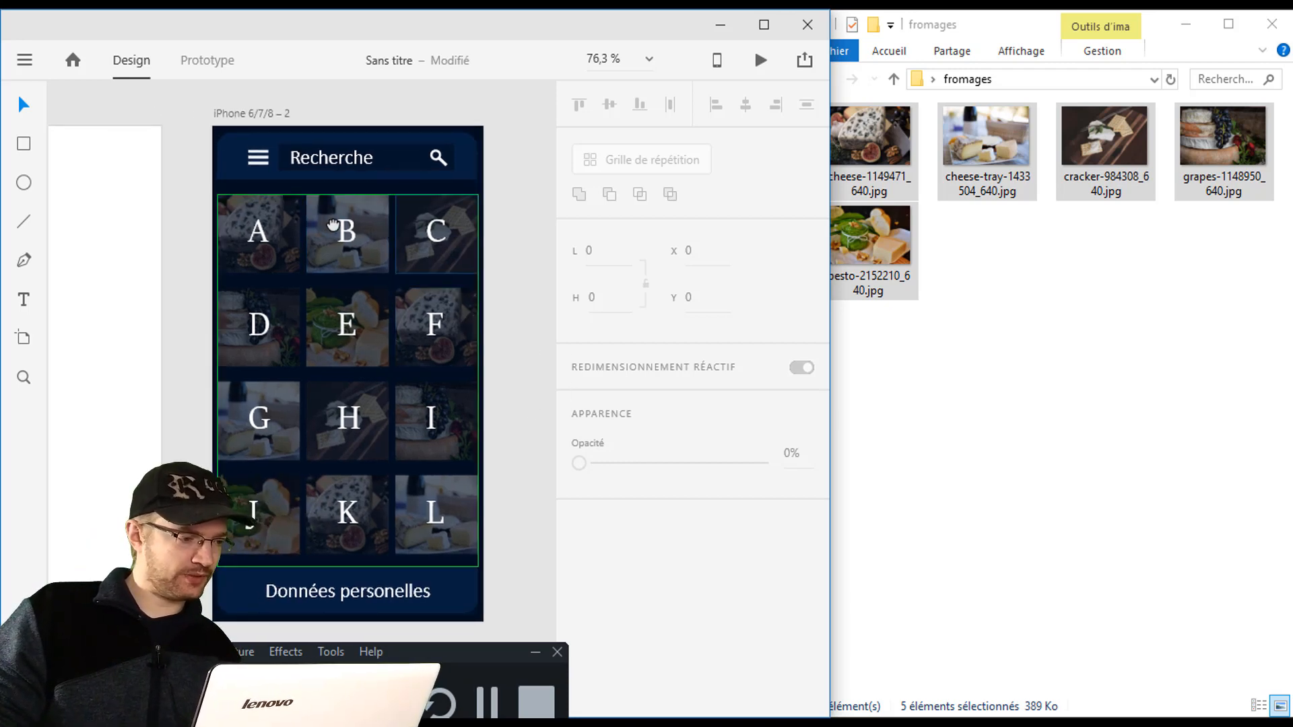
pyautogui.moveTo(332, 224); pyautogui.dragTo(174, 224)
pyautogui.scroll(-3, 237, 219)
pyautogui.scroll(2, 338, 251)
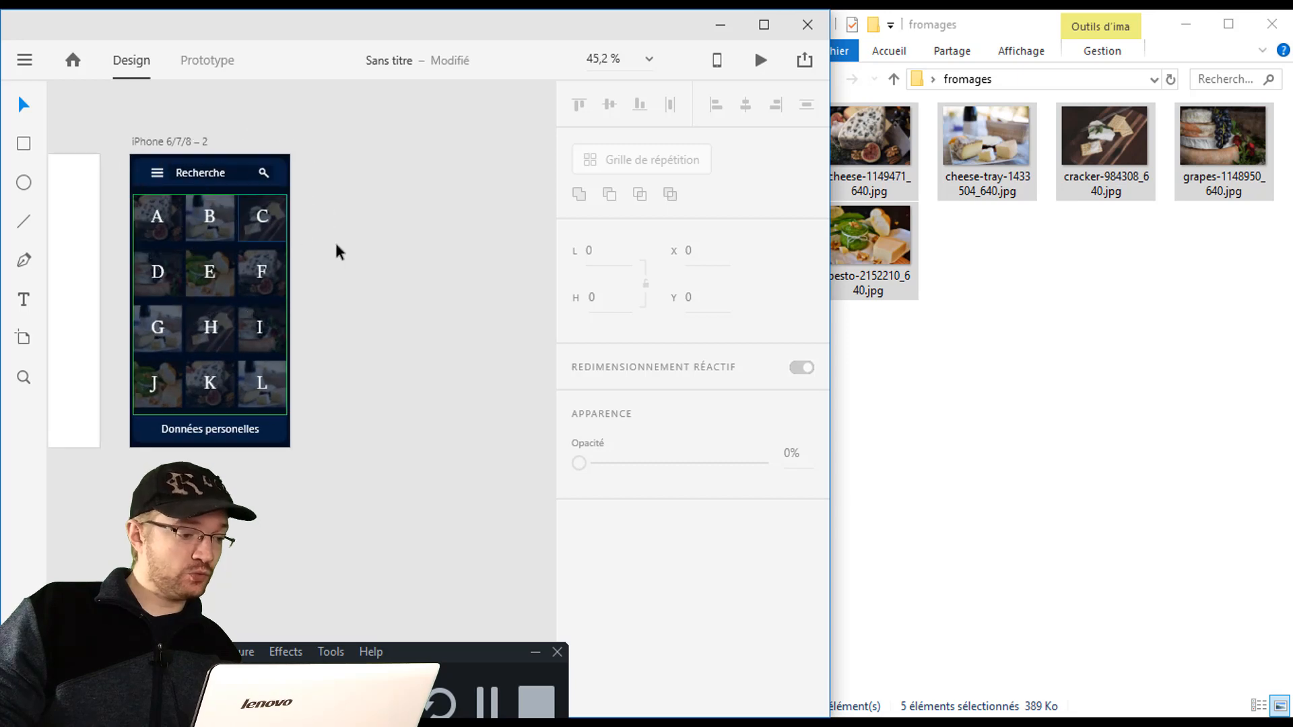
pyautogui.scroll(3, 309, 280)
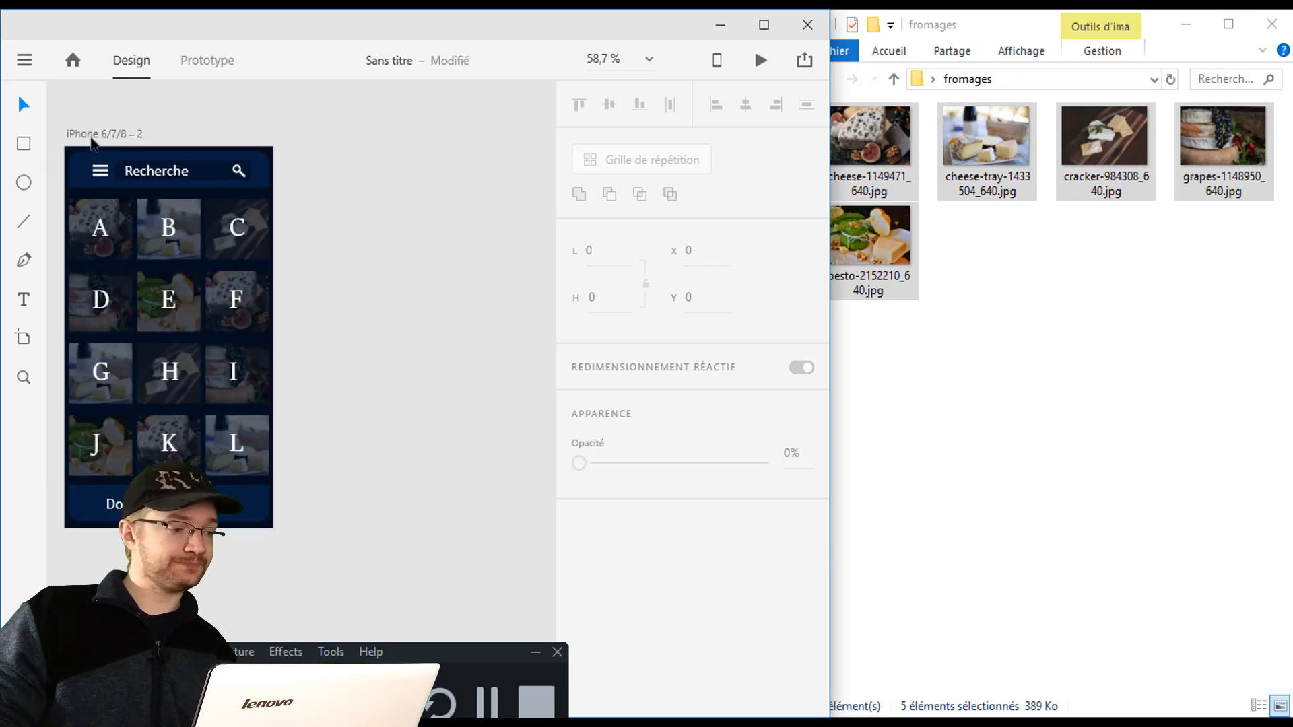
pyautogui.click(89, 135)
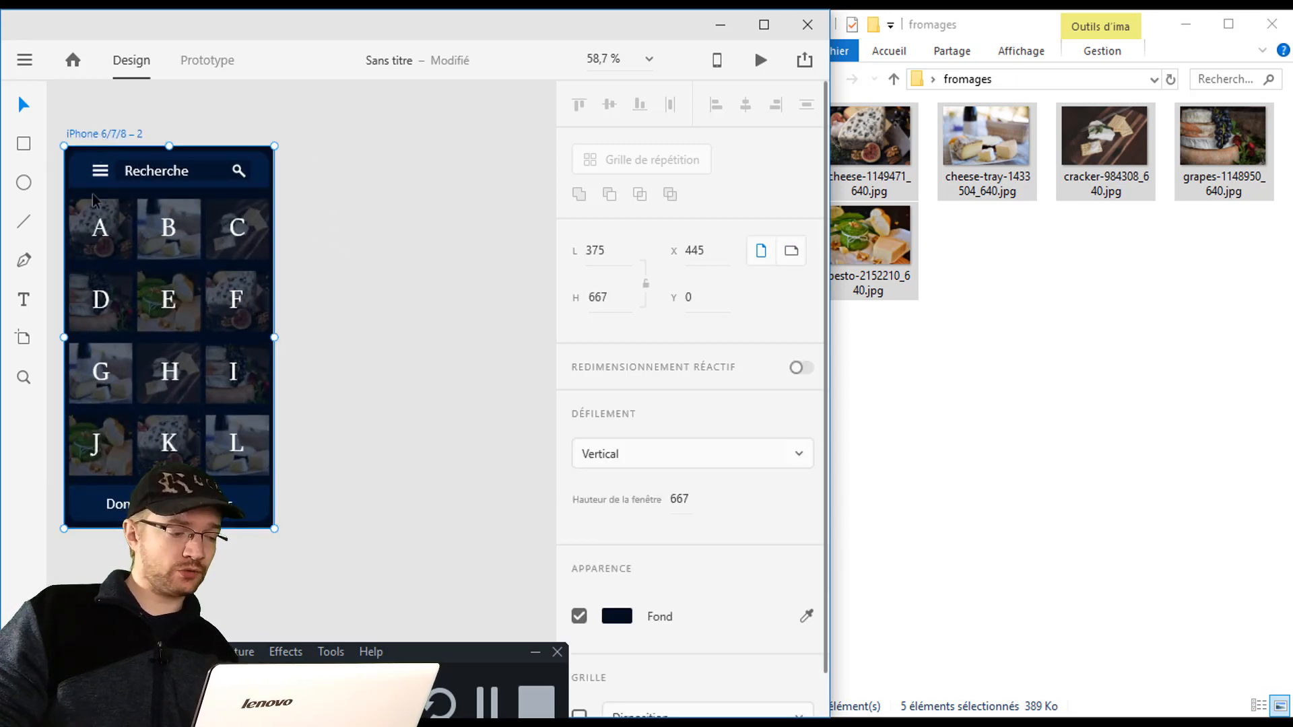
pyautogui.rightClick(92, 137)
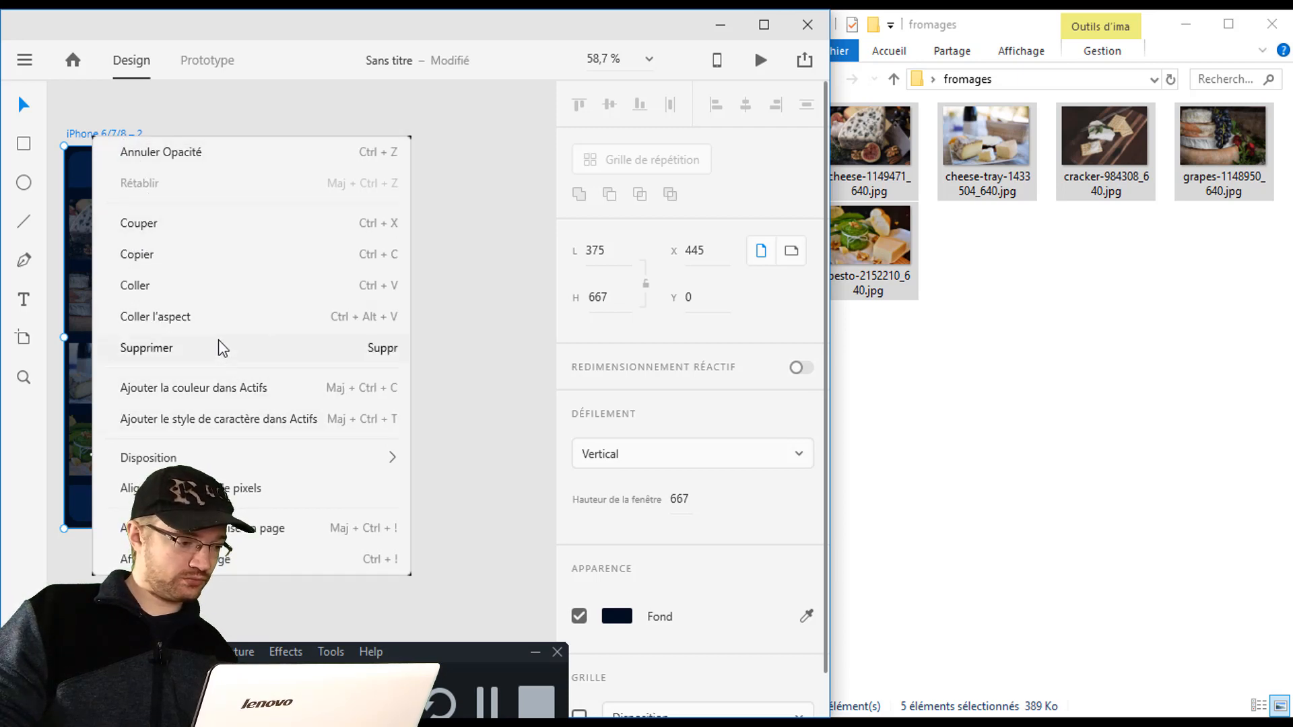
pyautogui.click(113, 138)
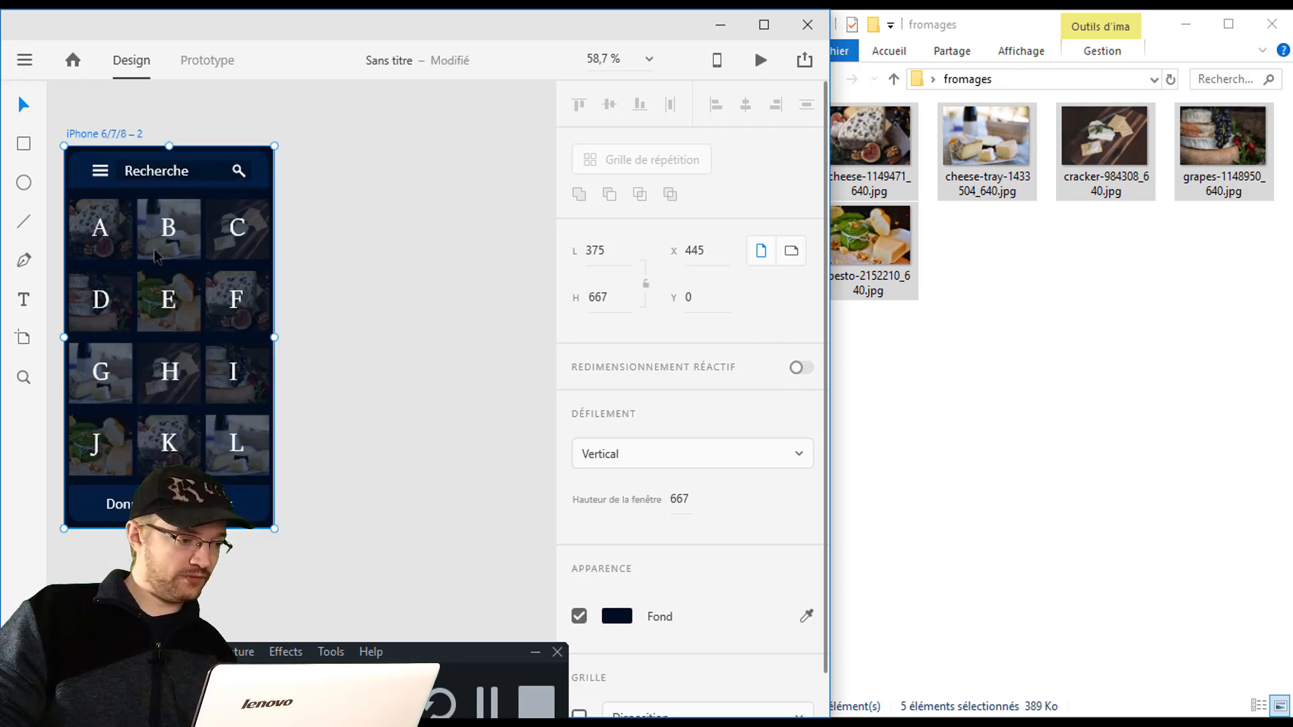
pyautogui.rightClick(113, 138)
pyautogui.click(173, 285)
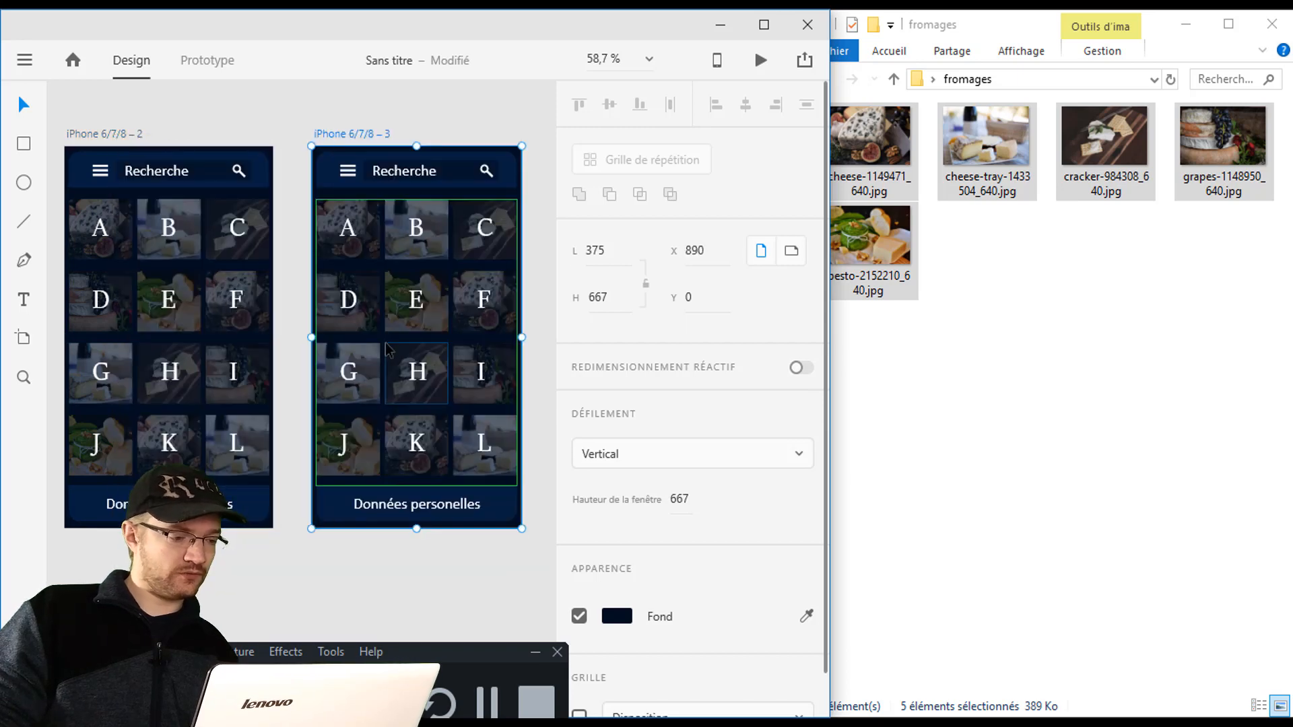
# Delete the lettered tile grid from the artboard "iPhone 6/7/8 – 3".
pyautogui.moveTo(400, 336); pyautogui.dragTo(364, 328)
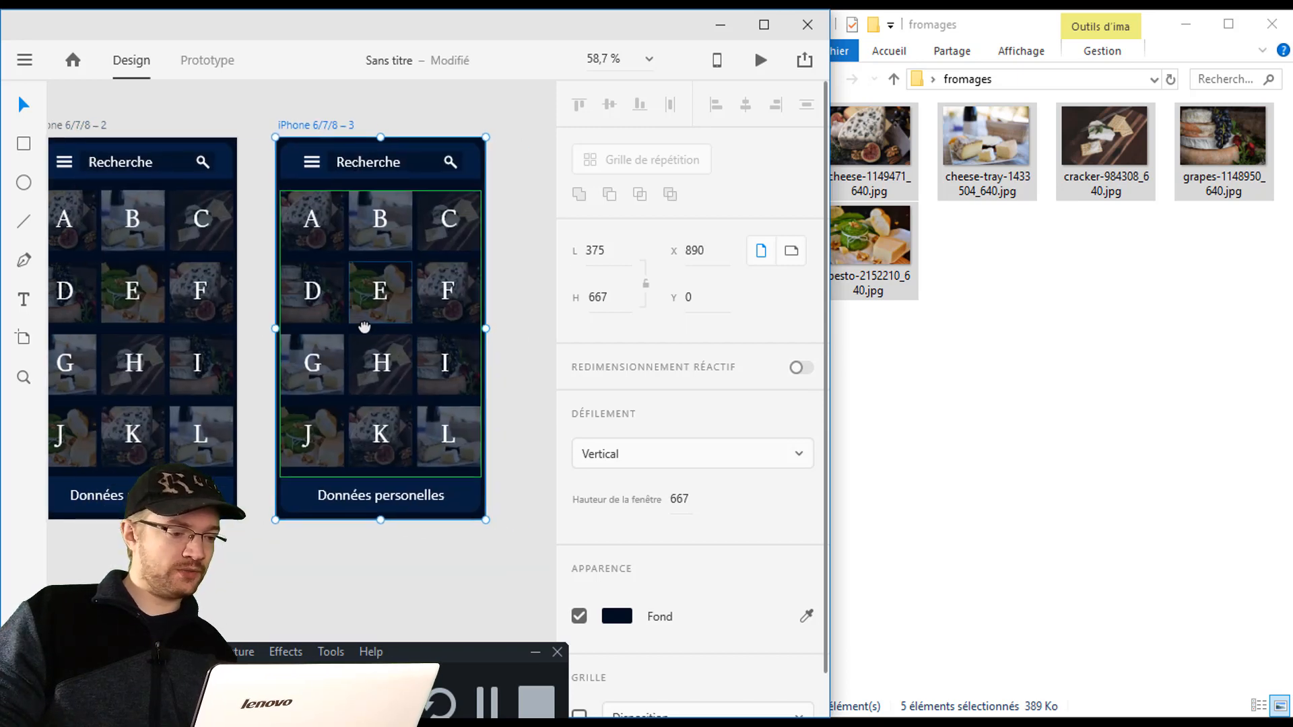
pyautogui.moveTo(470, 289)
pyautogui.mouseDown()
pyautogui.moveTo(487, 287)
pyautogui.moveTo(475, 299)
pyautogui.mouseUp()
pyautogui.press('Delete')
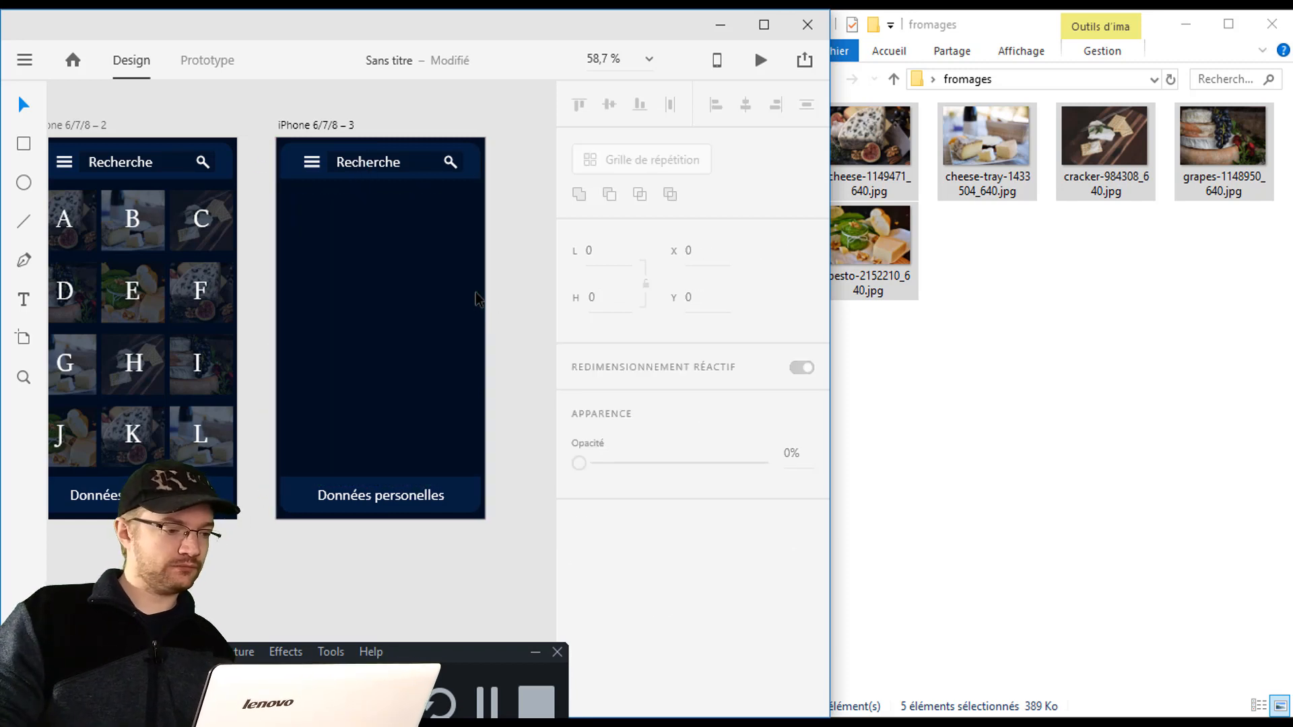
# Copy the tile grid from "iPhone 6/7/8 – 2" into "iPhone 6/7/8 – 3" at X 0,5, Y 107, and shorten it to one row, 114 high.
pyautogui.moveTo(309, 280); pyautogui.dragTo(367, 299)
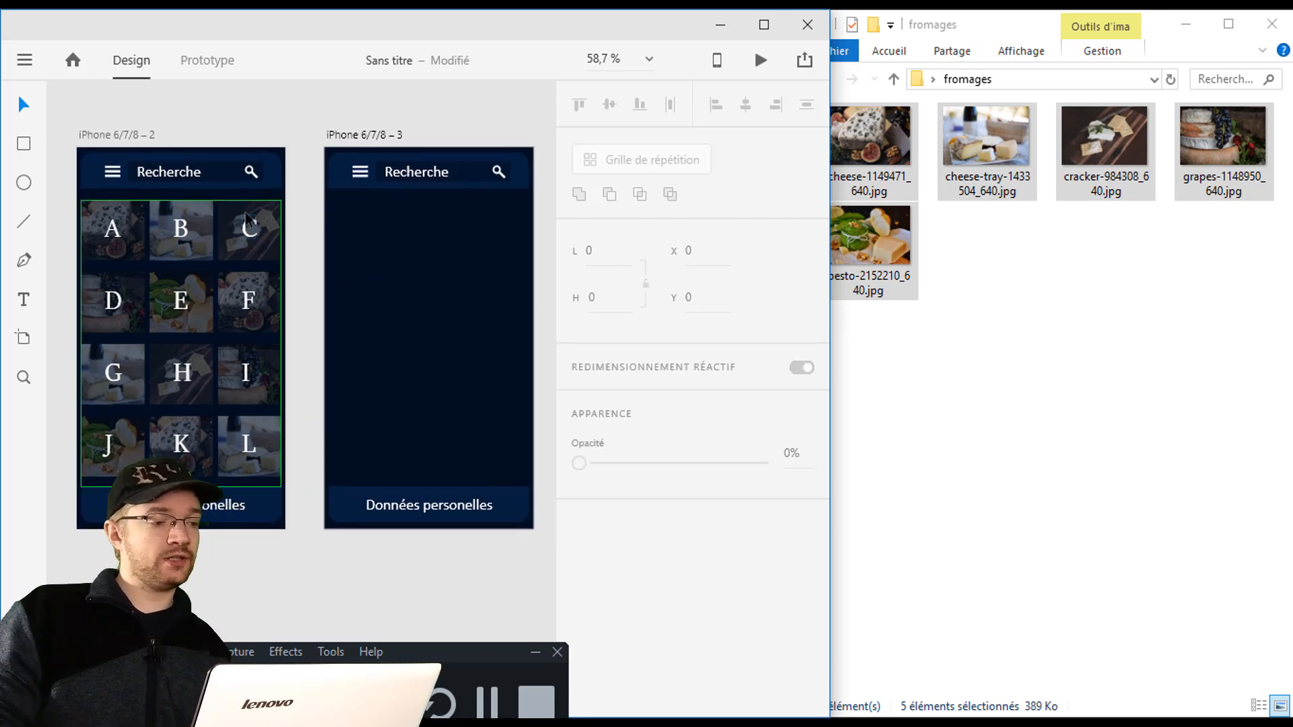
pyautogui.click(277, 256)
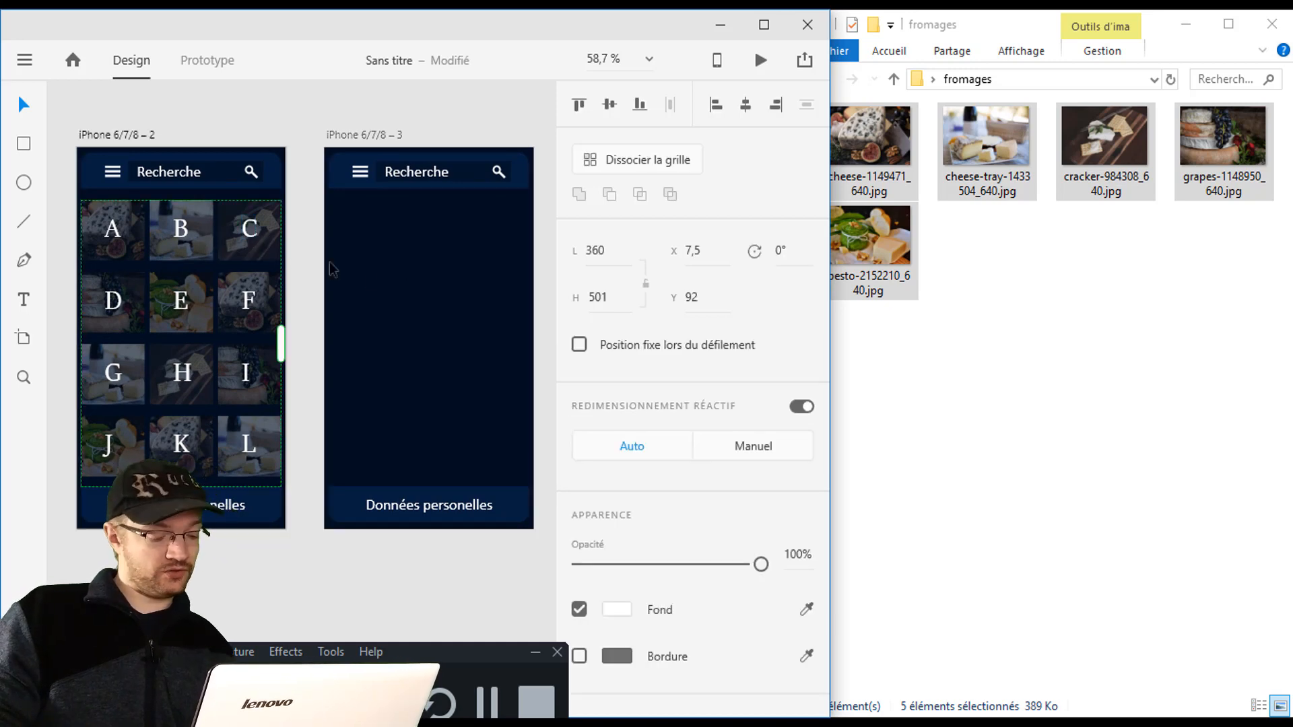
pyautogui.hotkey('ctrl', 'v')
pyautogui.moveTo(376, 281); pyautogui.dragTo(371, 291)
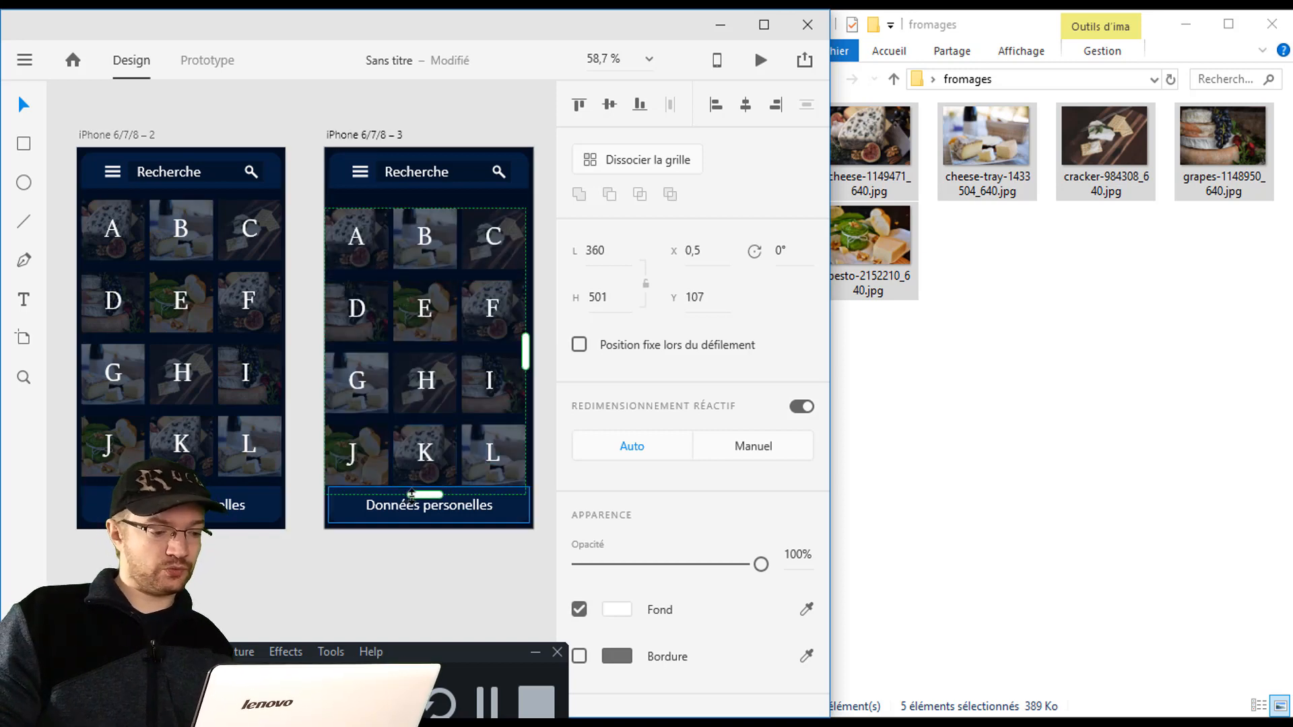
pyautogui.moveTo(421, 495); pyautogui.dragTo(418, 273)
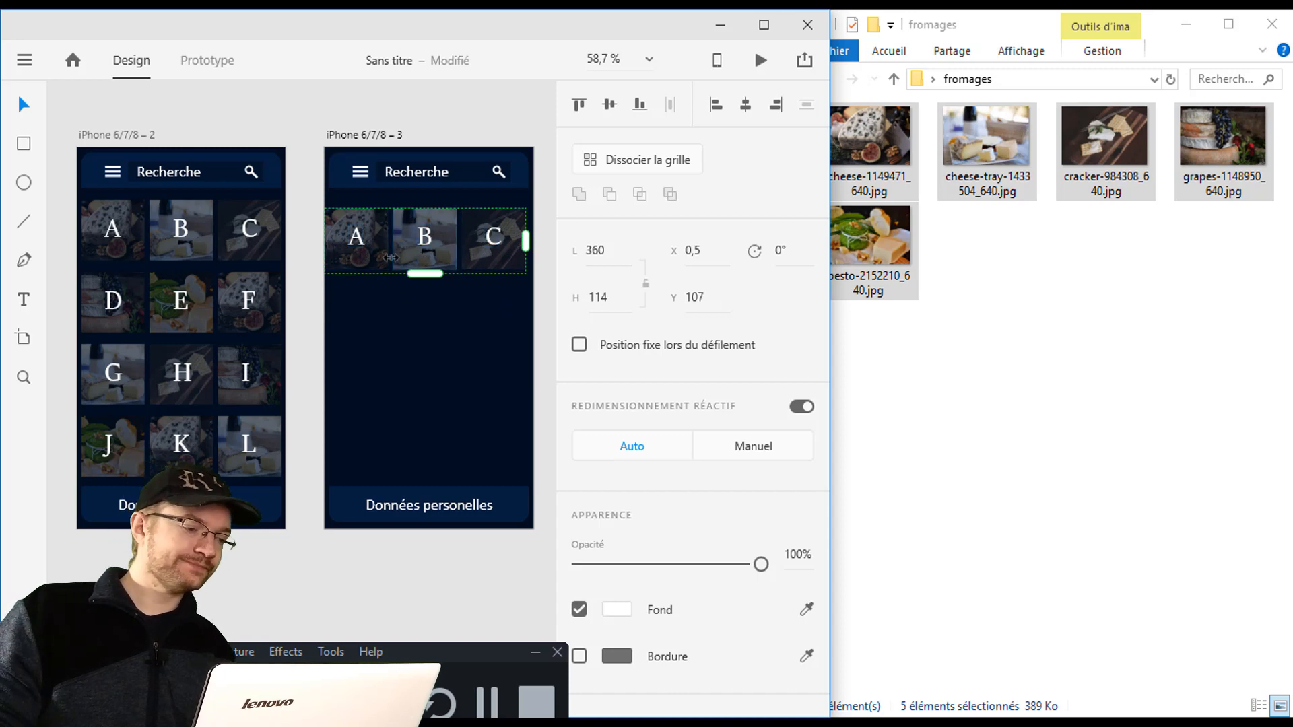
# Change the letter on the first tile of "iPhone 6/7/8 – 3" to "C".
pyautogui.doubleClick(356, 246)
pyautogui.doubleClick(356, 244)
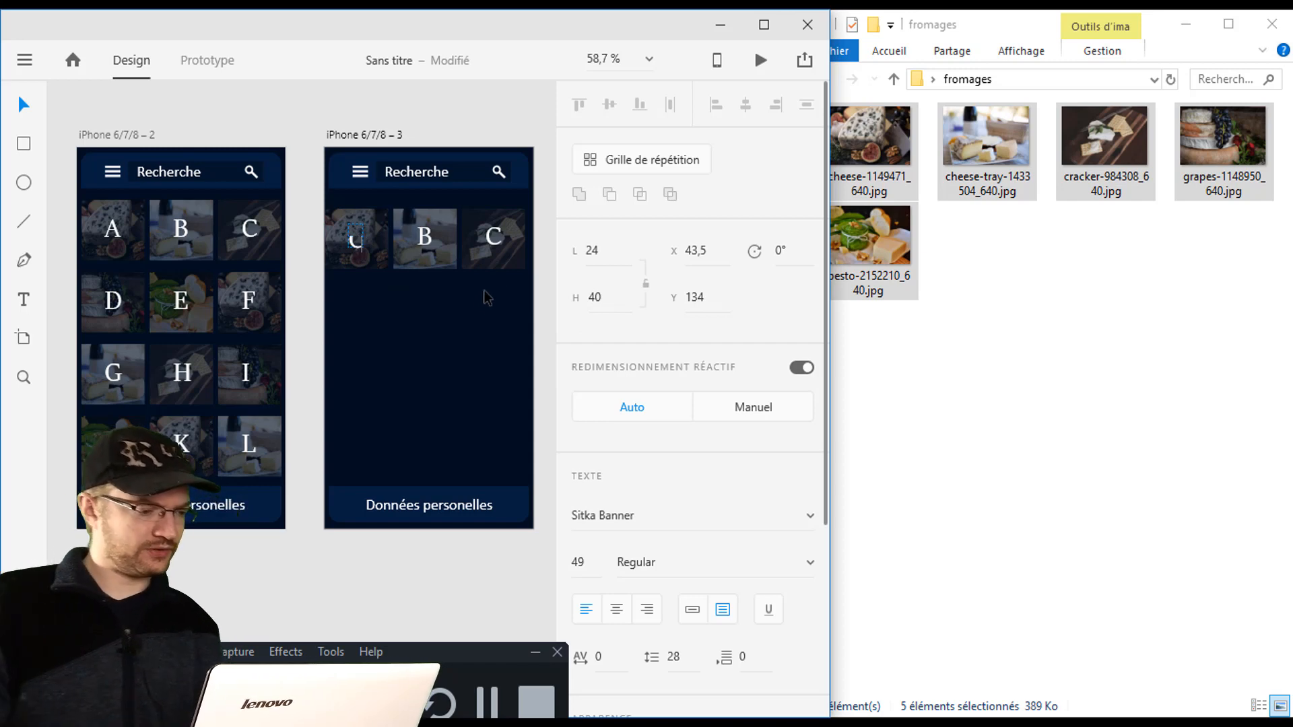
pyautogui.press('Escape')
# Reduce the repeat grid on "iPhone 6/7/8 – 3" to its first tile, with a grid width of 123.
pyautogui.click(526, 246)
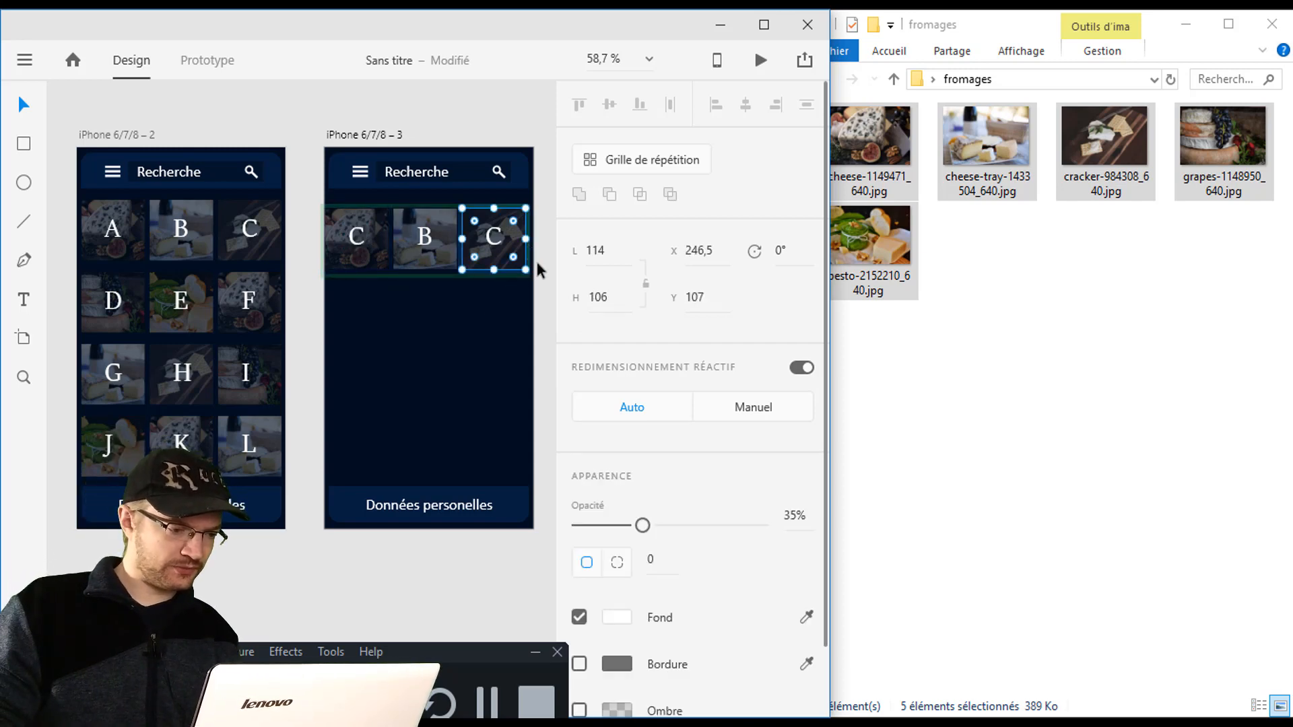
pyautogui.click(537, 270)
pyautogui.click(523, 269)
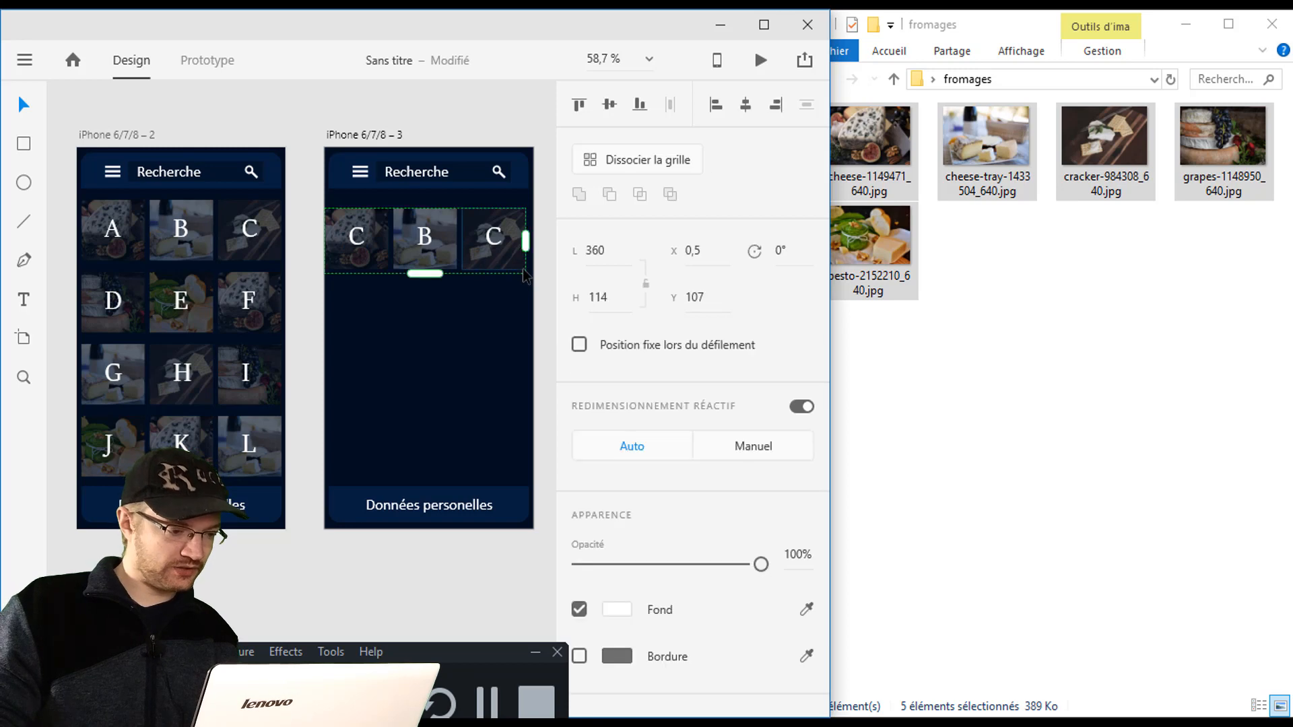
pyautogui.moveTo(525, 244); pyautogui.dragTo(391, 264)
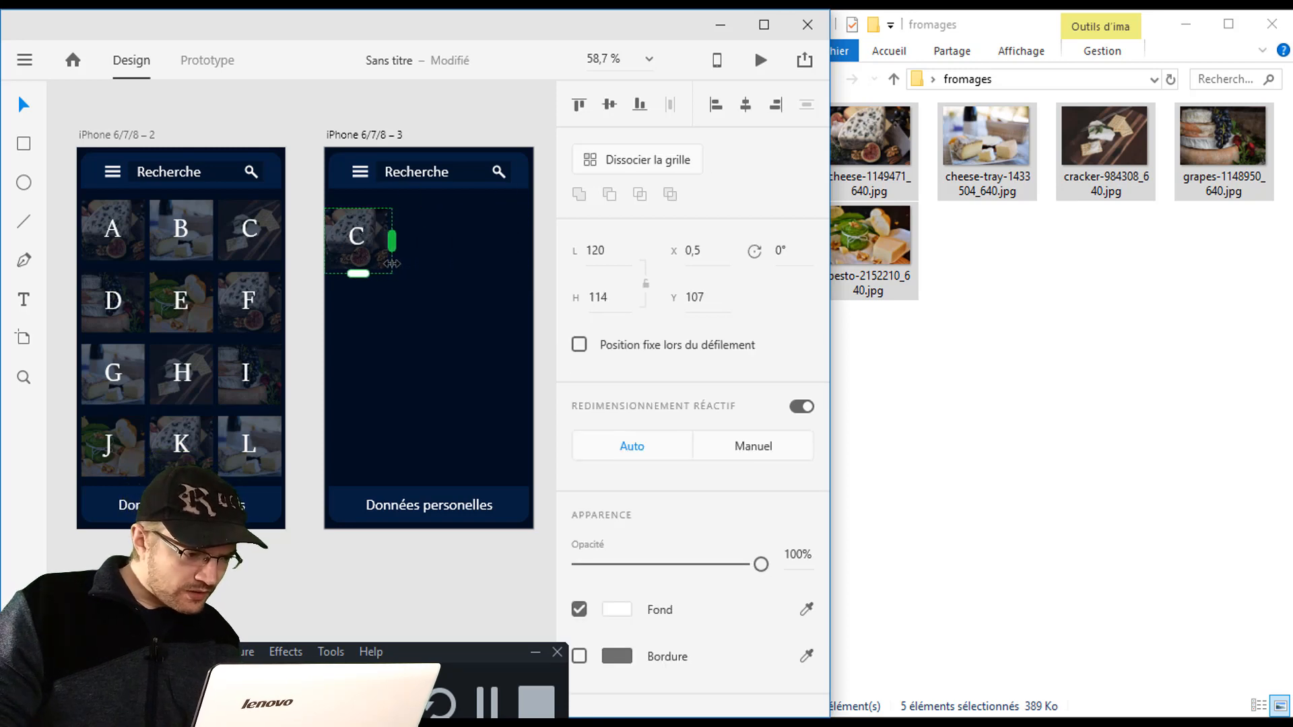
# Move the single C tile just below the search header, to X 11,5, Y 86.
pyautogui.scroll(4, 336, 291)
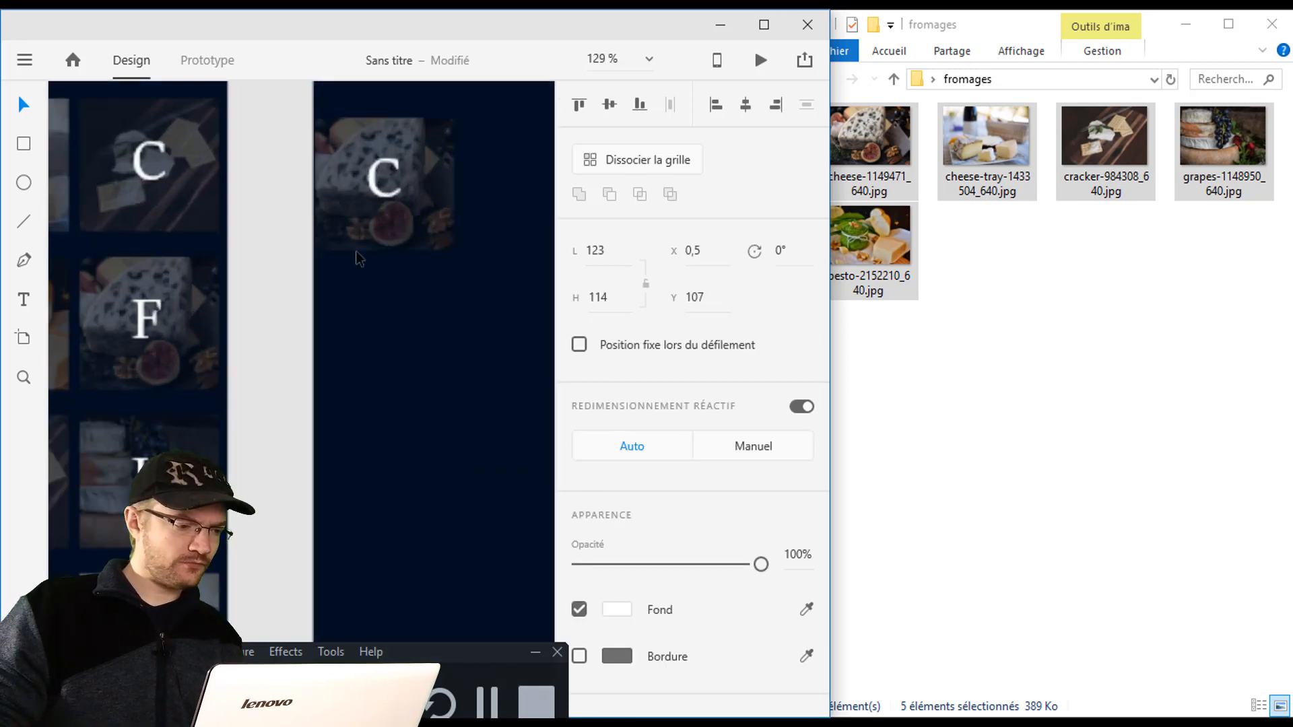
pyautogui.moveTo(393, 203); pyautogui.dragTo(253, 293)
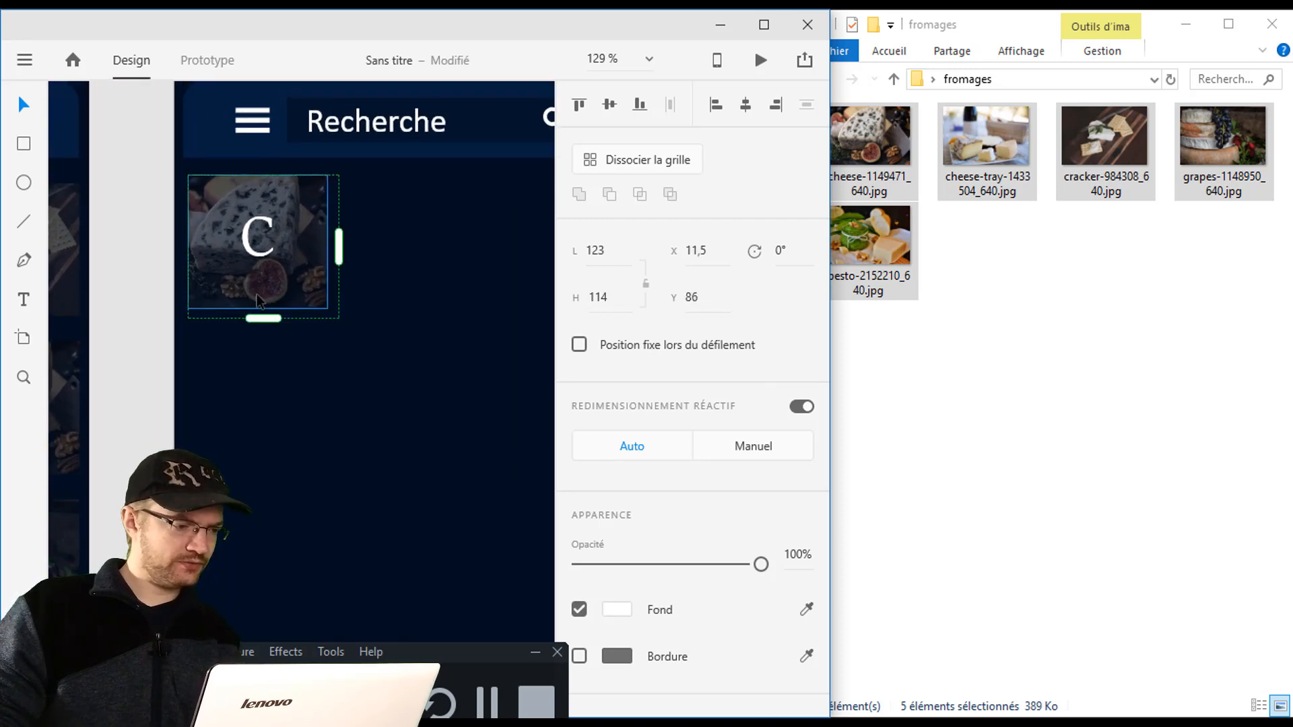
pyautogui.scroll(-4, 253, 294)
pyautogui.scroll(4, 268, 266)
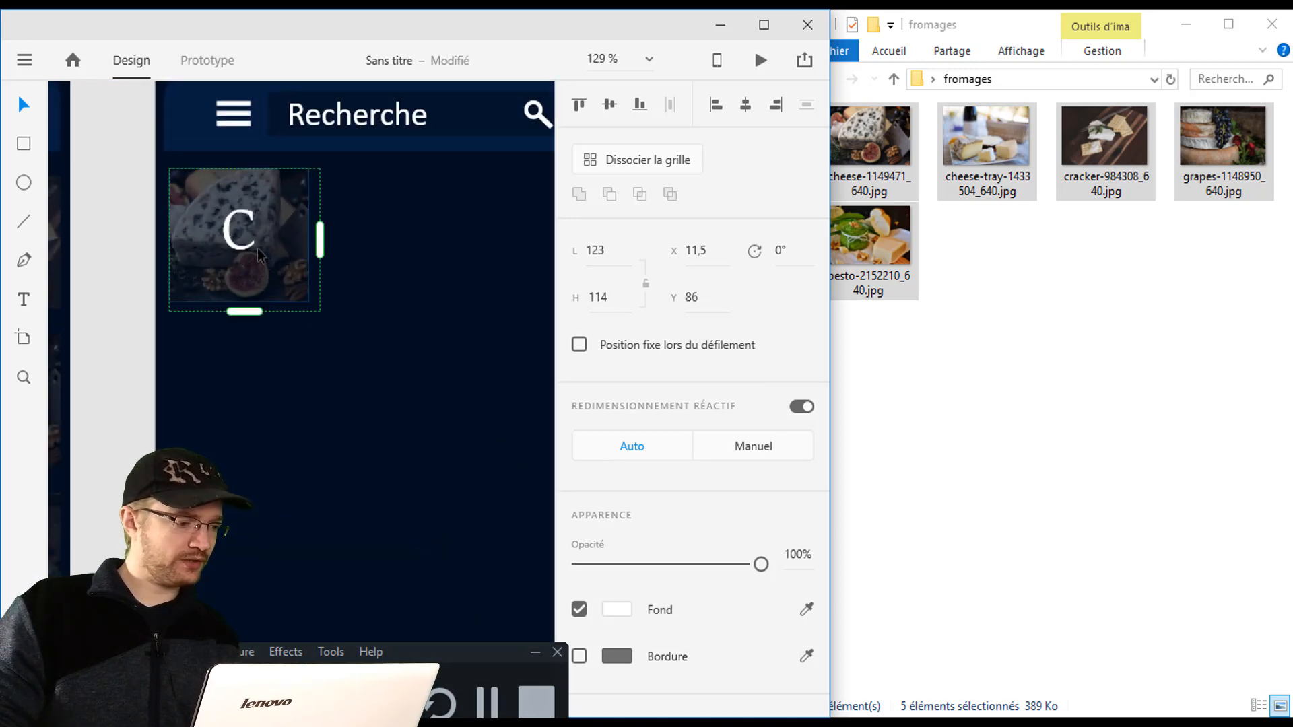
# Add the text "amenbert" to the right of the C tile, starting at X 150, Y 165.
pyautogui.click(21, 304)
pyautogui.click(339, 259)
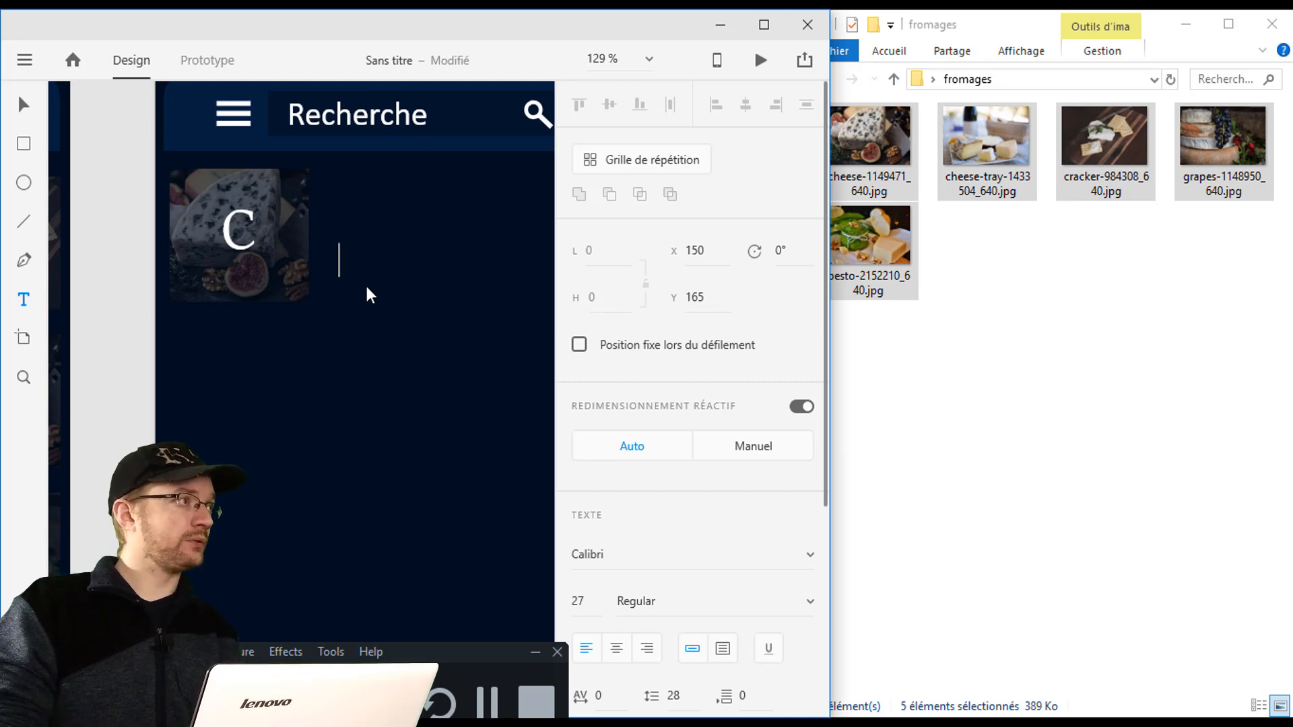
pyautogui.write('amenbert')
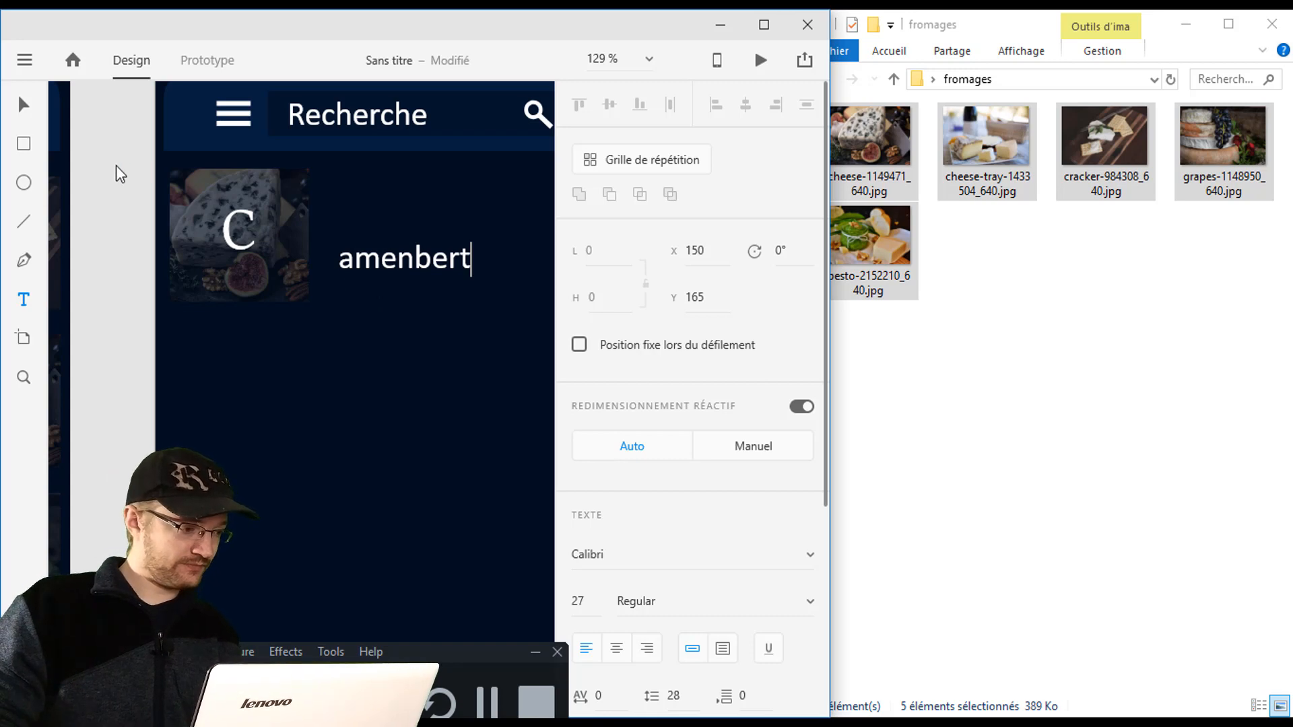
# Enlarge the tile's letter C to font size 65 and extend its text box to a height of 55.
pyautogui.click(25, 107)
pyautogui.click(249, 255)
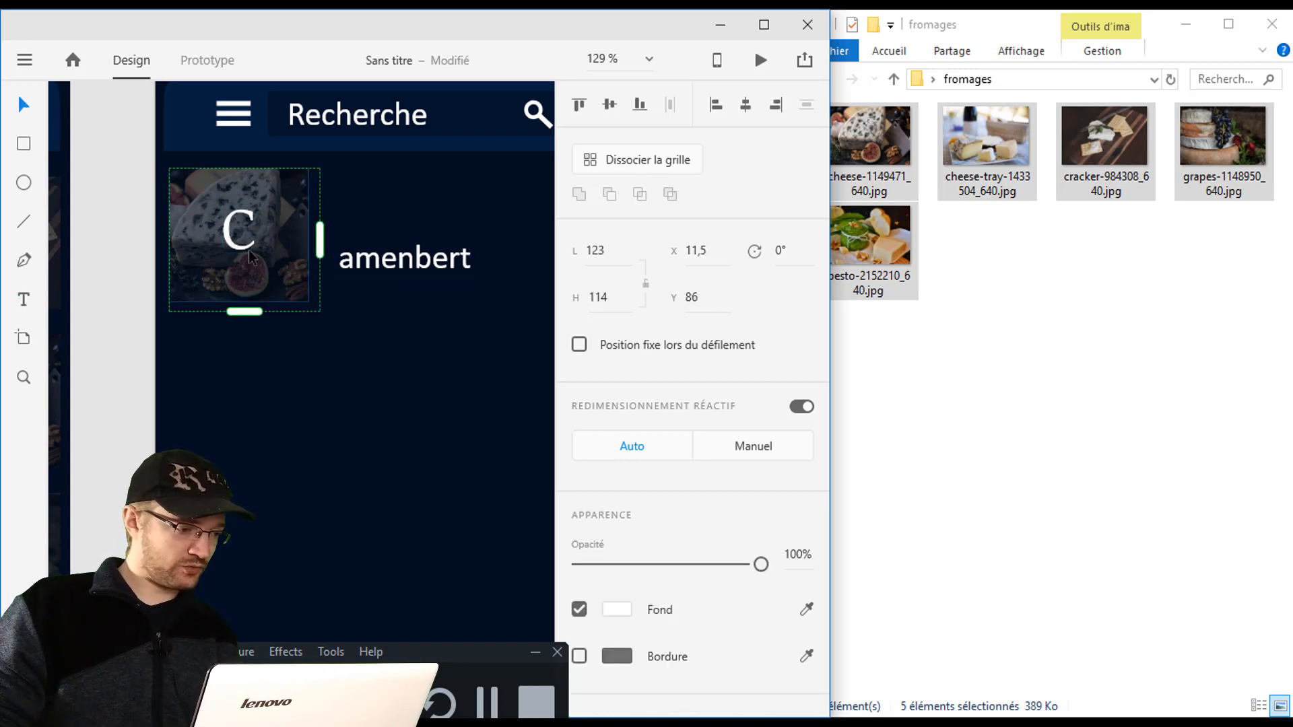
pyautogui.doubleClick(247, 254)
pyautogui.doubleClick(255, 265)
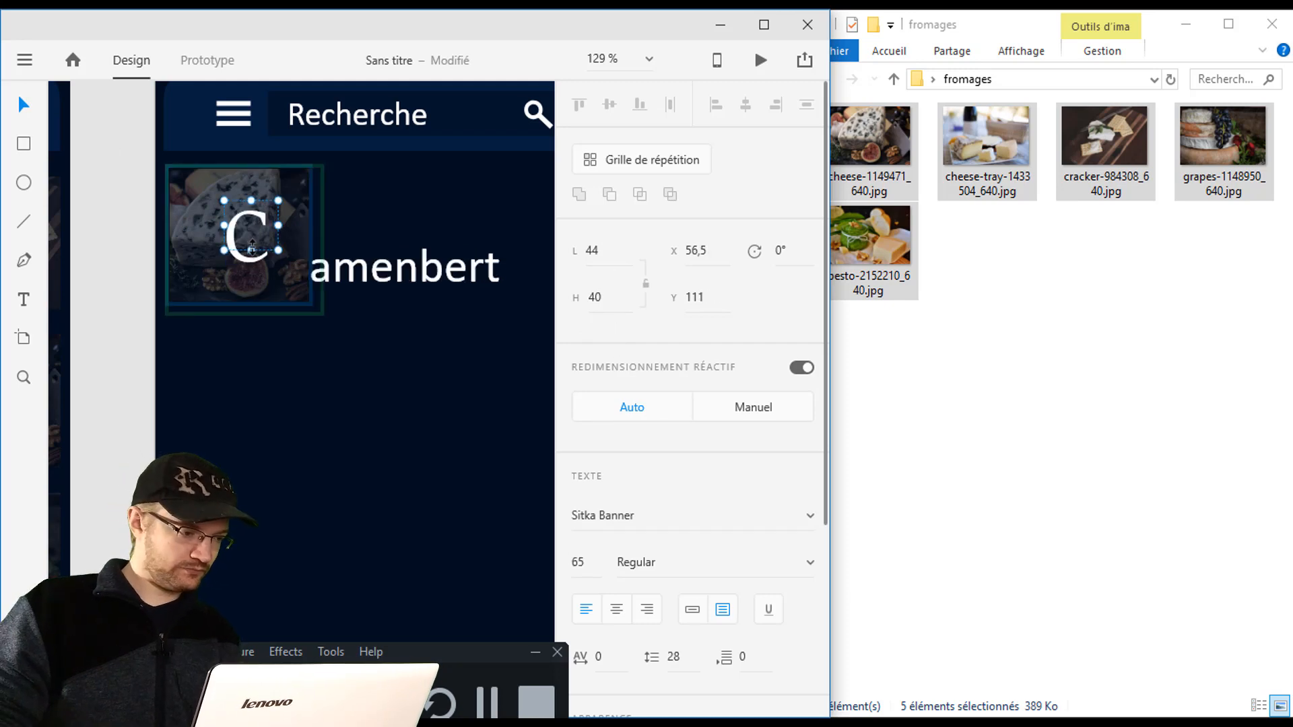
pyautogui.moveTo(252, 260); pyautogui.dragTo(252, 270)
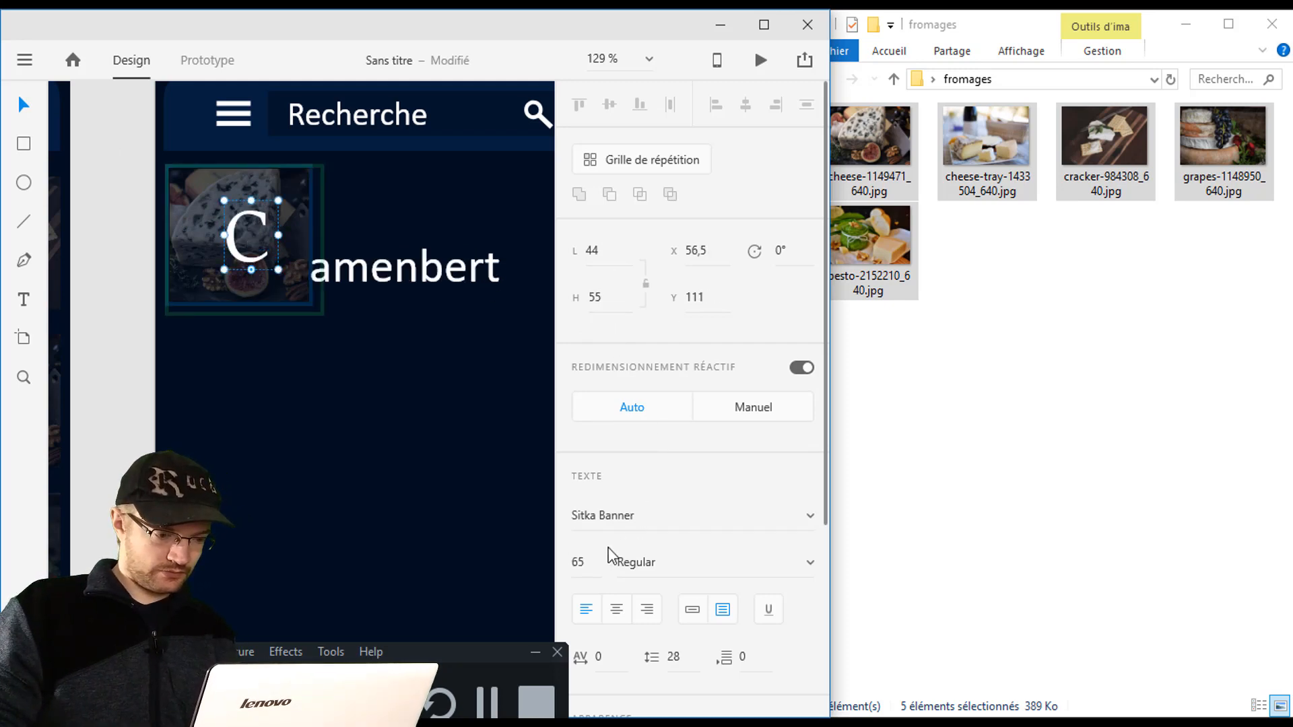
# Enlarge the tile's letter C to font size 104 and reposition it at X 36,5, Y 84 within the tile.
pyautogui.moveTo(586, 563); pyautogui.dragTo(577, 357)
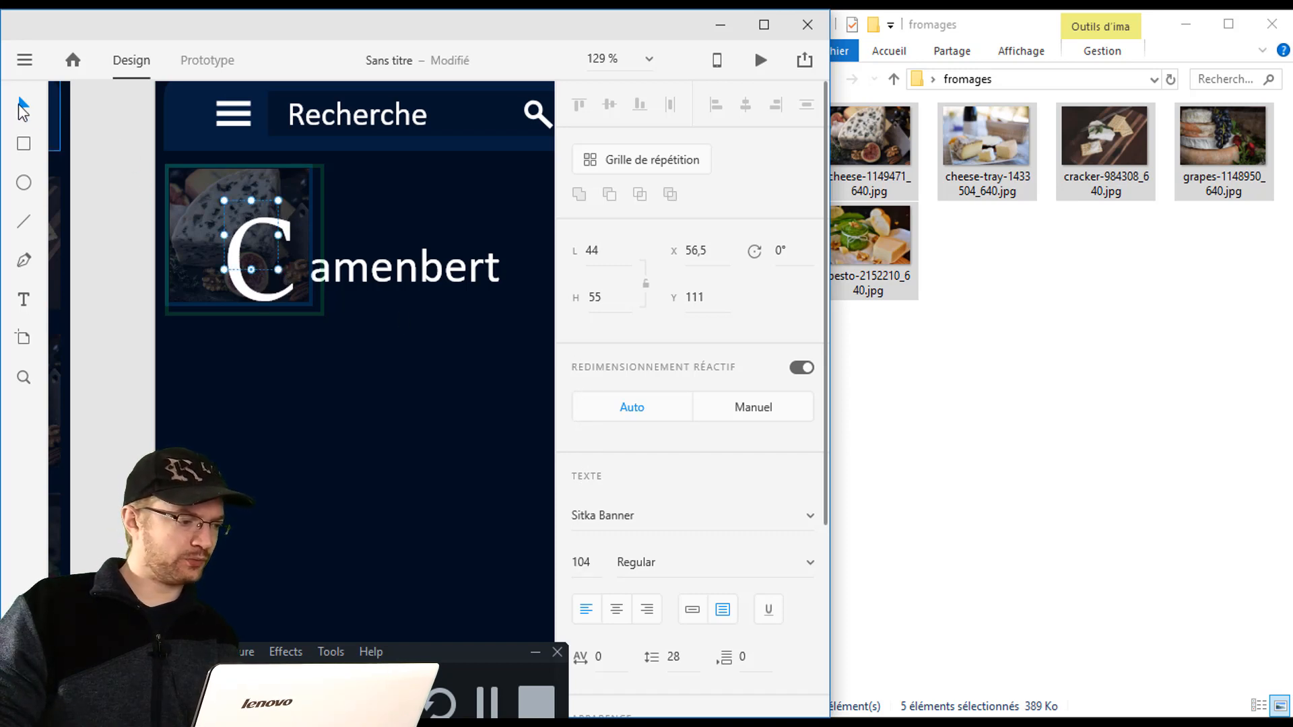
pyautogui.moveTo(233, 272); pyautogui.dragTo(213, 256)
pyautogui.moveTo(332, 269); pyautogui.dragTo(351, 243)
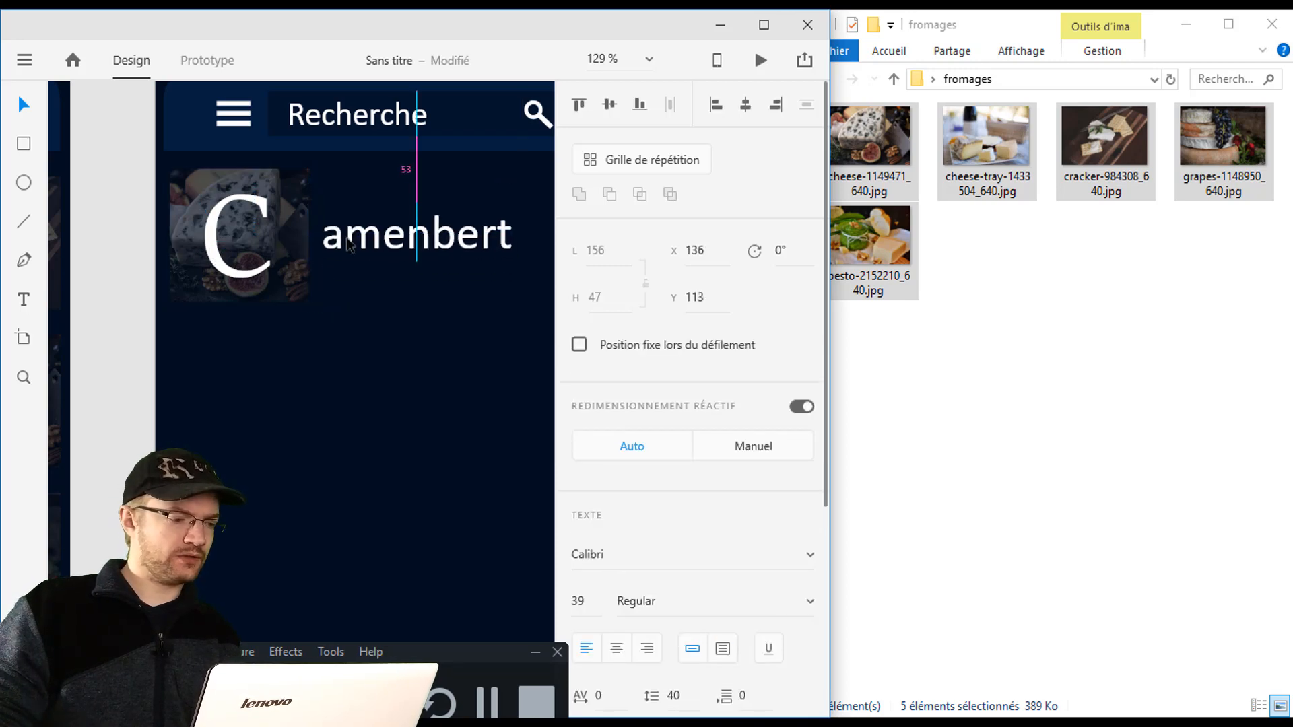
pyautogui.click(237, 276)
pyautogui.doubleClick(237, 276)
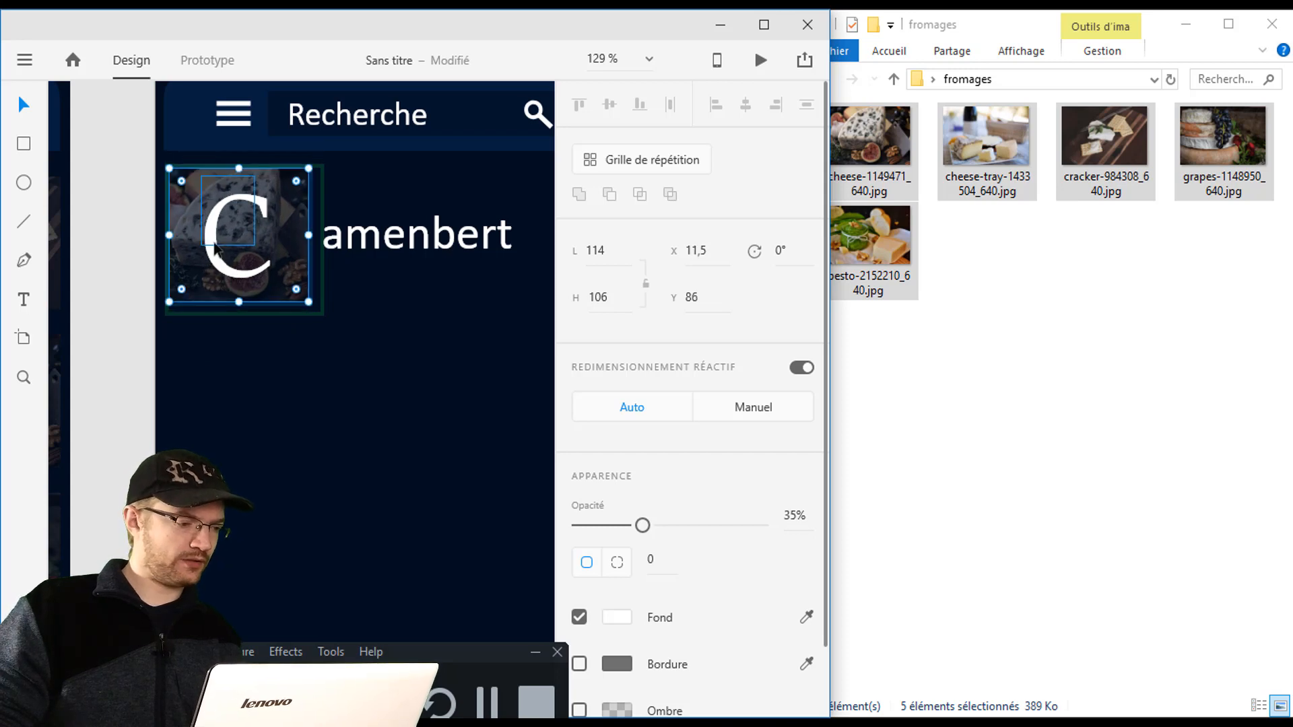
pyautogui.moveTo(215, 249)
pyautogui.mouseDown()
pyautogui.moveTo(223, 237)
pyautogui.moveTo(211, 230)
pyautogui.mouseUp()
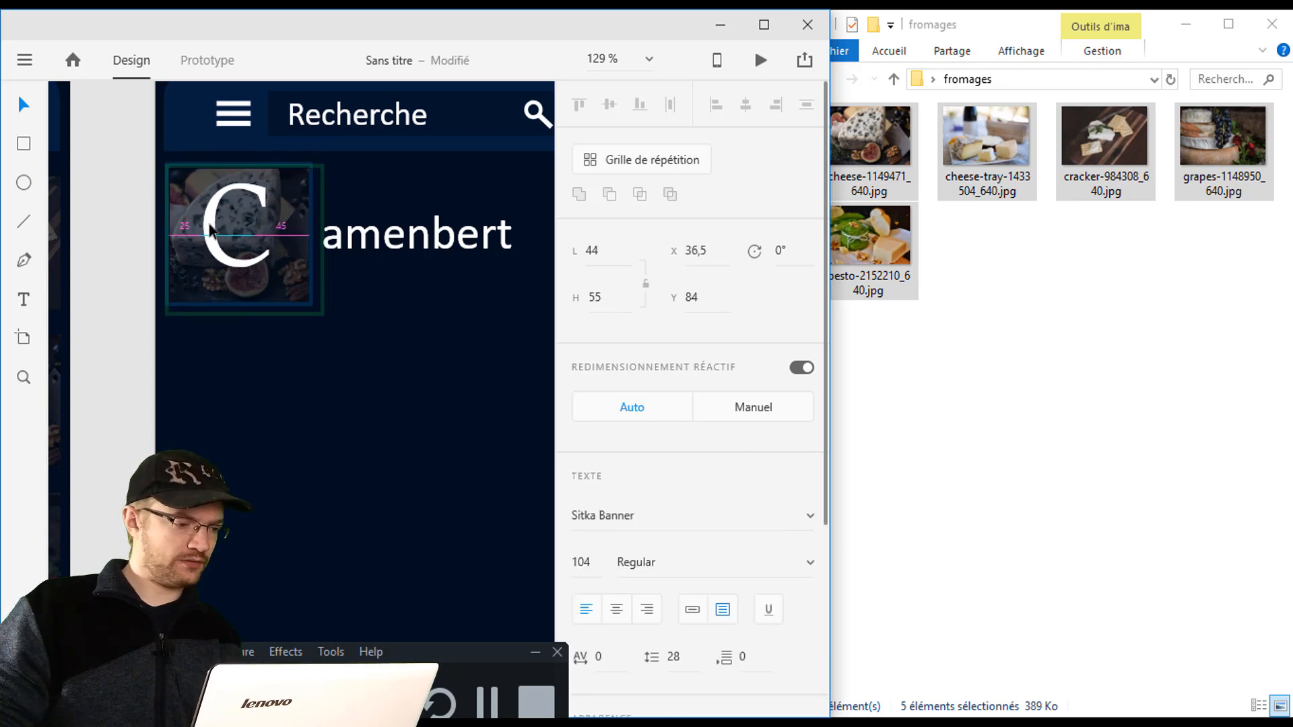
# Nudge the C tile slightly right and down, and place the "amenbert" text beside it at X 148, Y 112.
pyautogui.moveTo(370, 237); pyautogui.dragTo(364, 263)
pyautogui.keyDown('shift'); pyautogui.click(243, 262); pyautogui.keyUp('shift')
pyautogui.hotkey('ctrl', 'r')
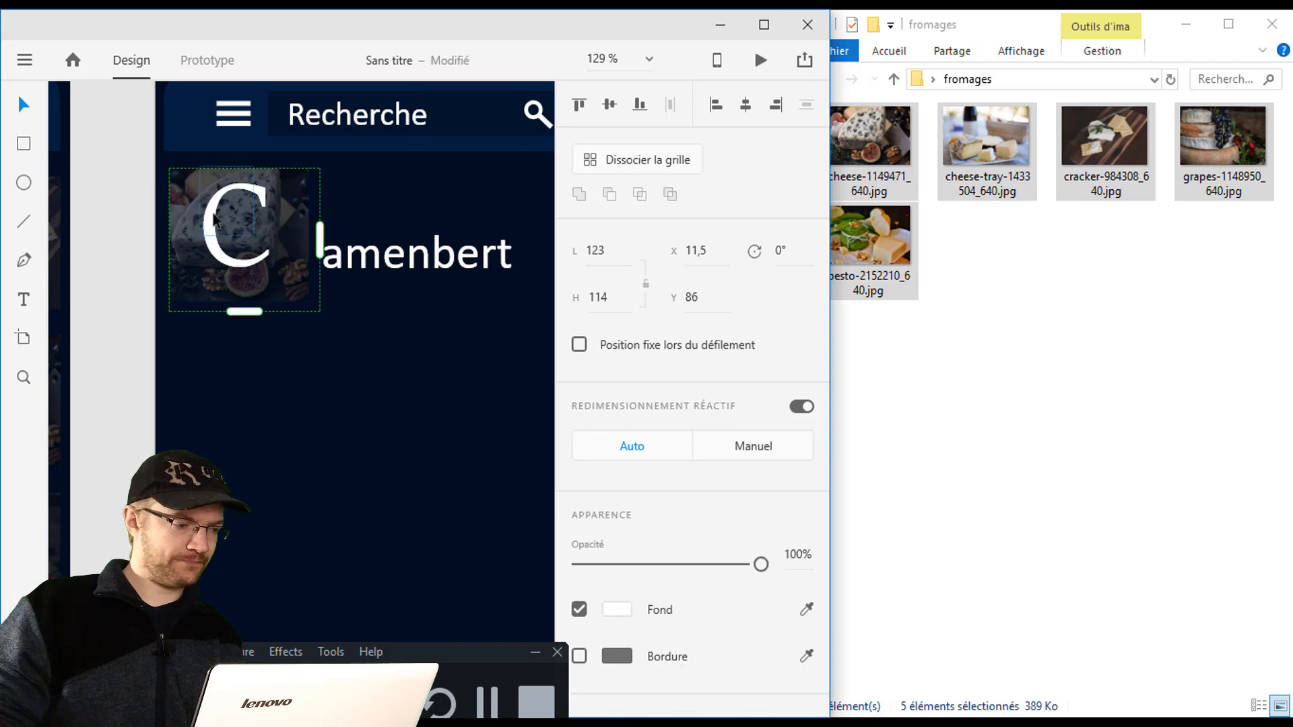
pyautogui.moveTo(214, 214)
pyautogui.mouseDown()
pyautogui.moveTo(249, 215)
pyautogui.moveTo(221, 215)
pyautogui.mouseUp()
pyautogui.click(389, 262)
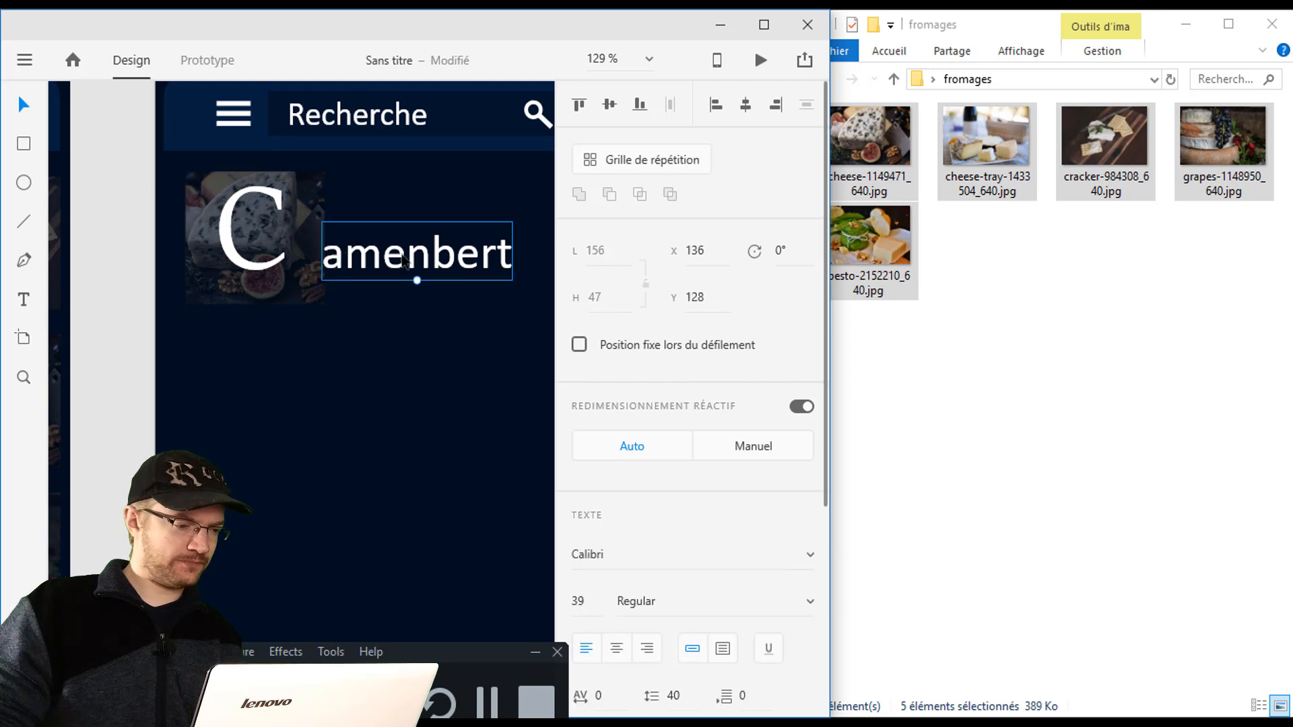
pyautogui.moveTo(385, 263); pyautogui.dragTo(389, 262)
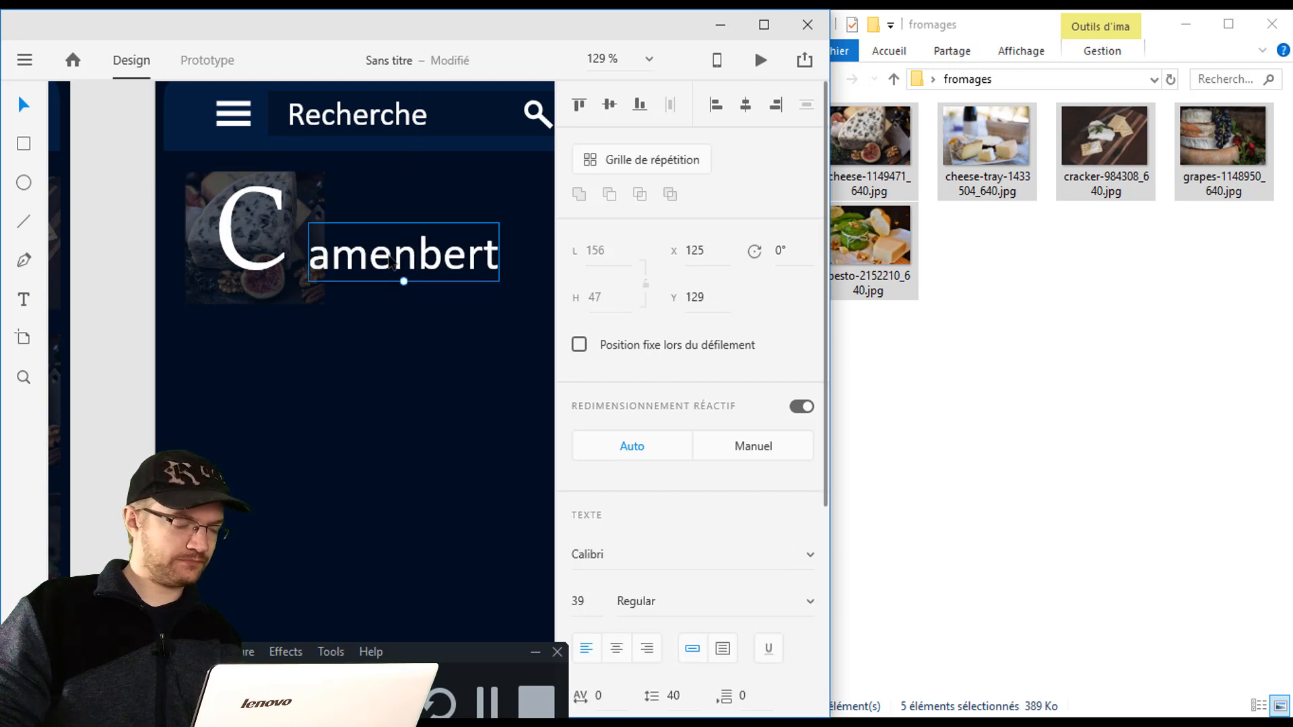
pyautogui.scroll(-3, 408, 280)
pyautogui.scroll(-2, 416, 287)
pyautogui.scroll(4, 428, 290)
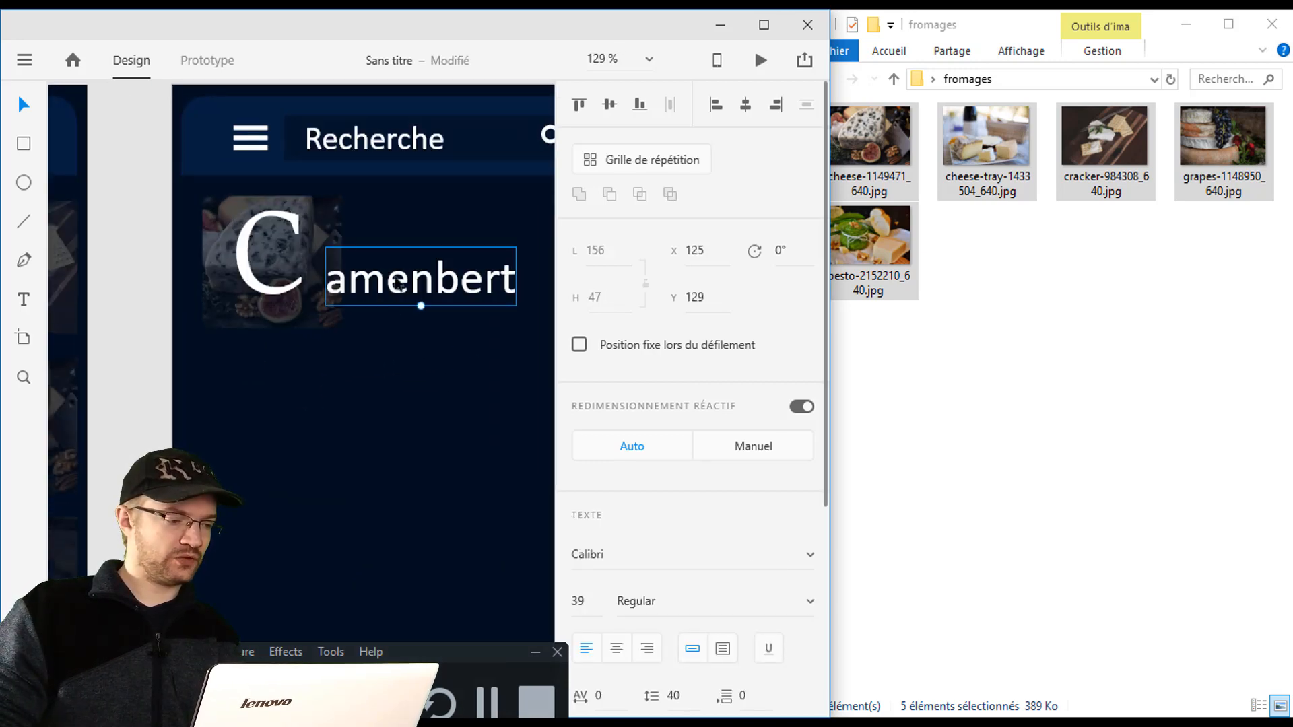
pyautogui.moveTo(392, 284); pyautogui.dragTo(420, 268)
# Duplicate the "amenbert" text below itself at font size 27 and change the copy to "C'est un bon fromage".
pyautogui.scroll(-5, 398, 280)
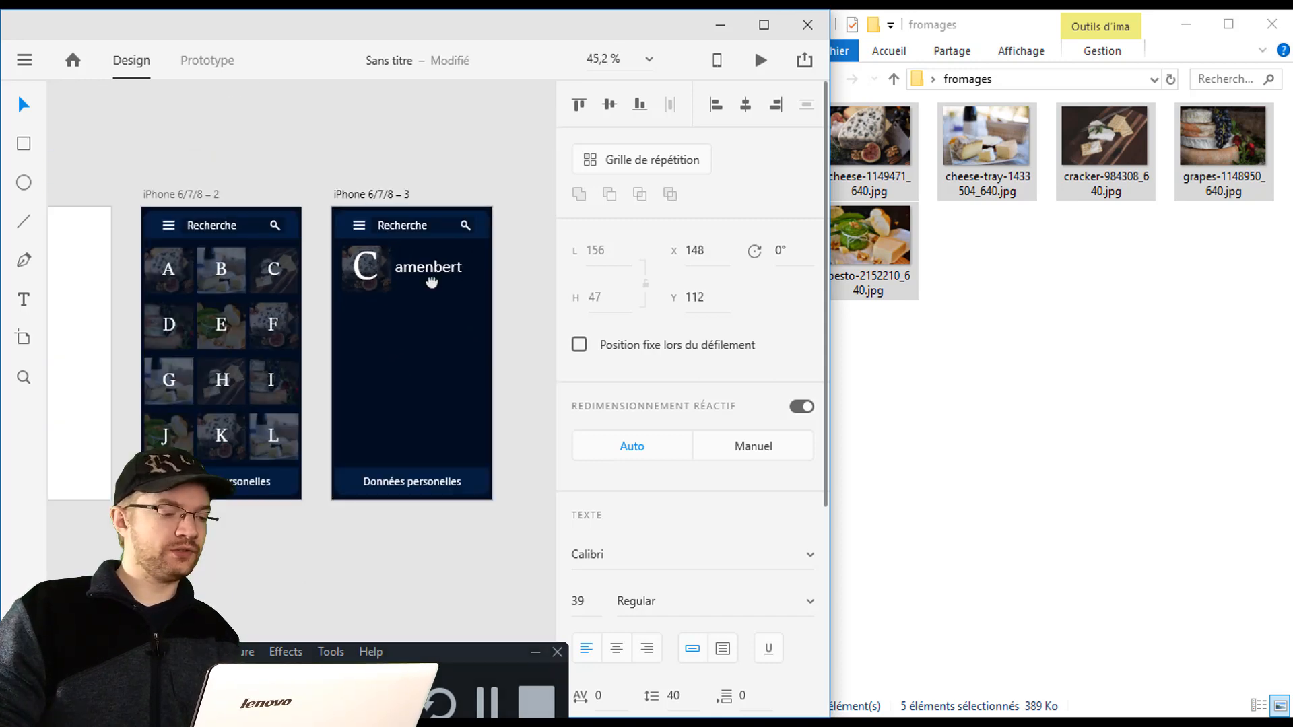
pyautogui.scroll(3, 389, 293)
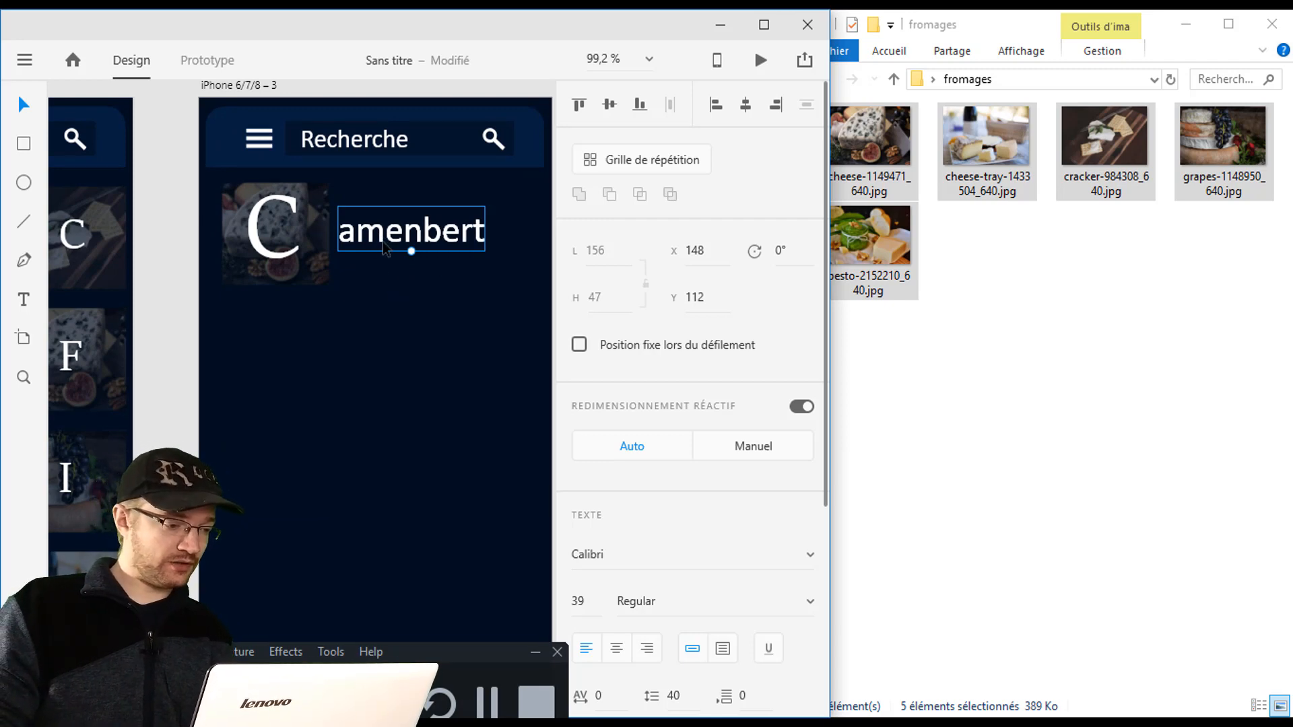
pyautogui.moveTo(384, 248); pyautogui.dragTo(426, 273)
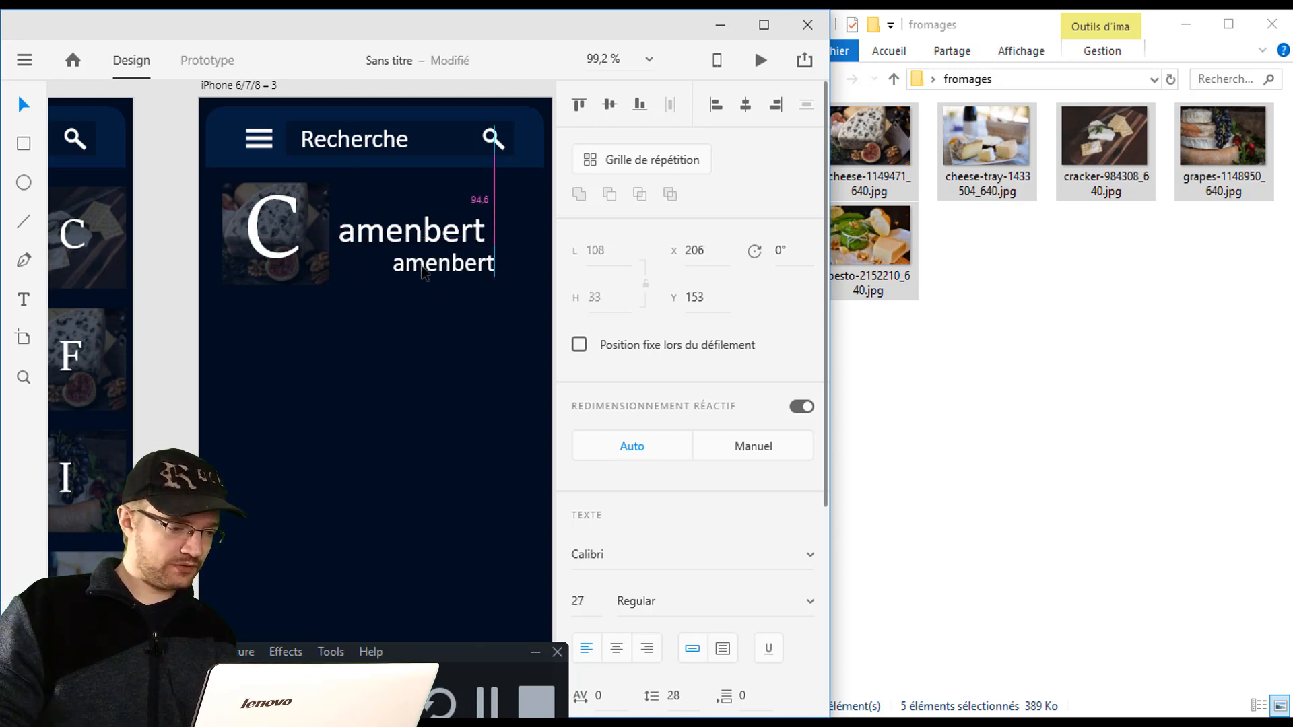
pyautogui.doubleClick(426, 272)
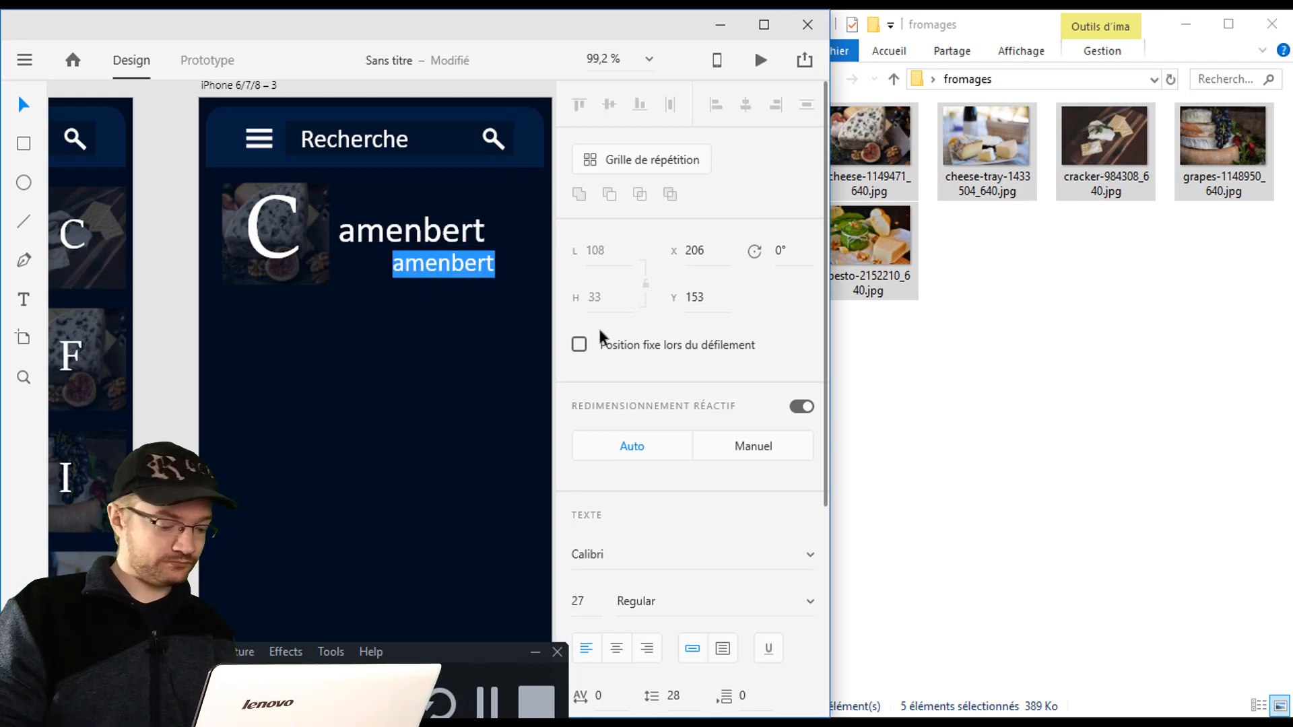
pyautogui.write("C'est b")
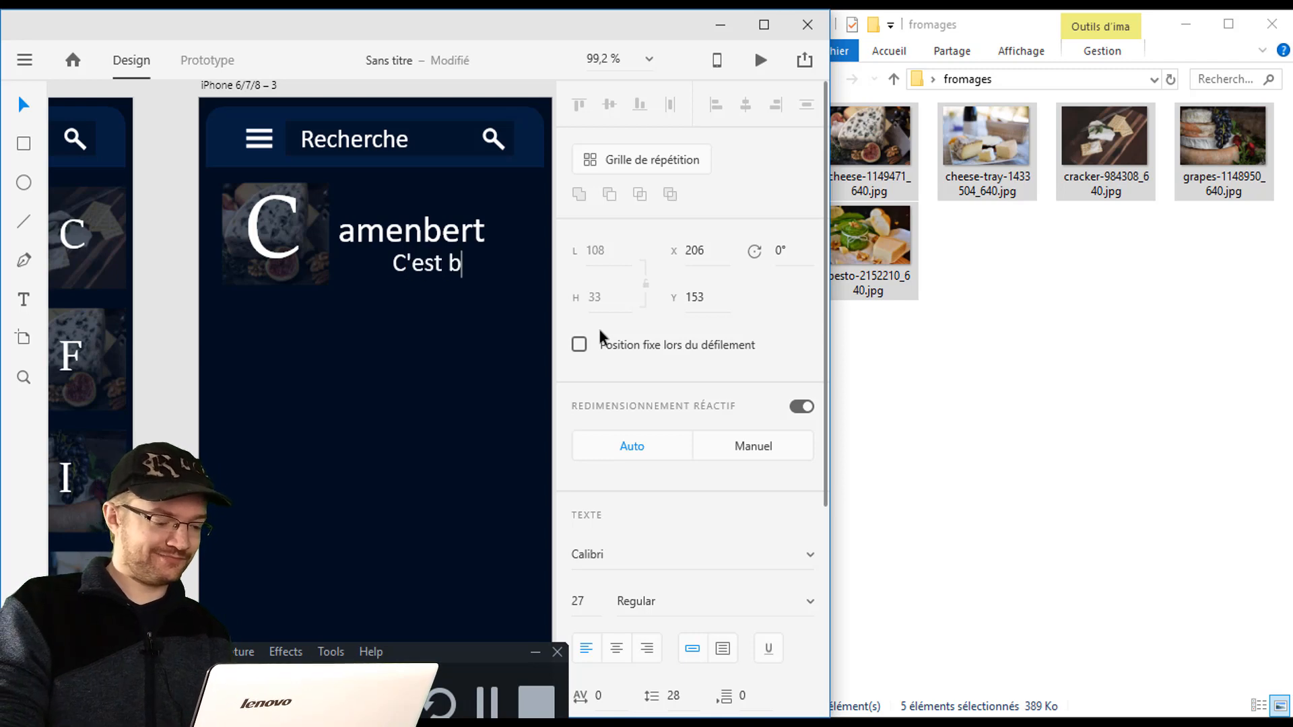
pyautogui.press('BackSpace')
pyautogui.write('un bon fro')
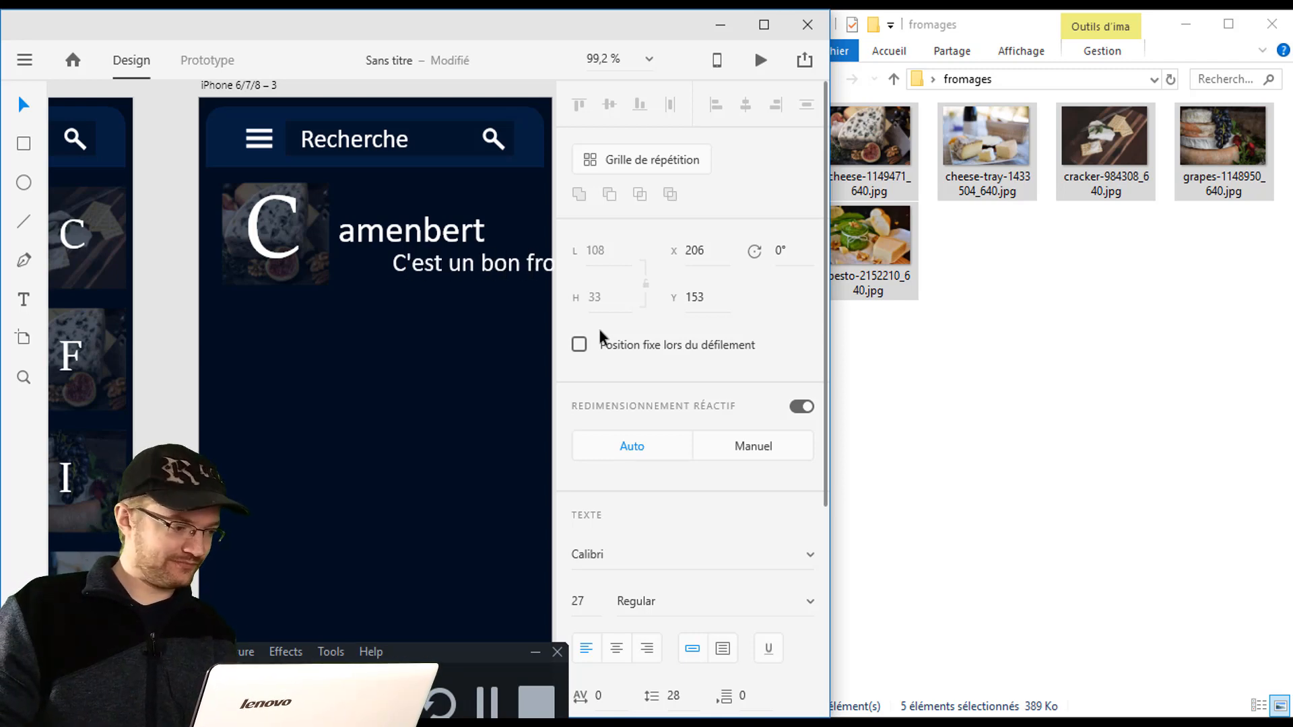
pyautogui.click(24, 104)
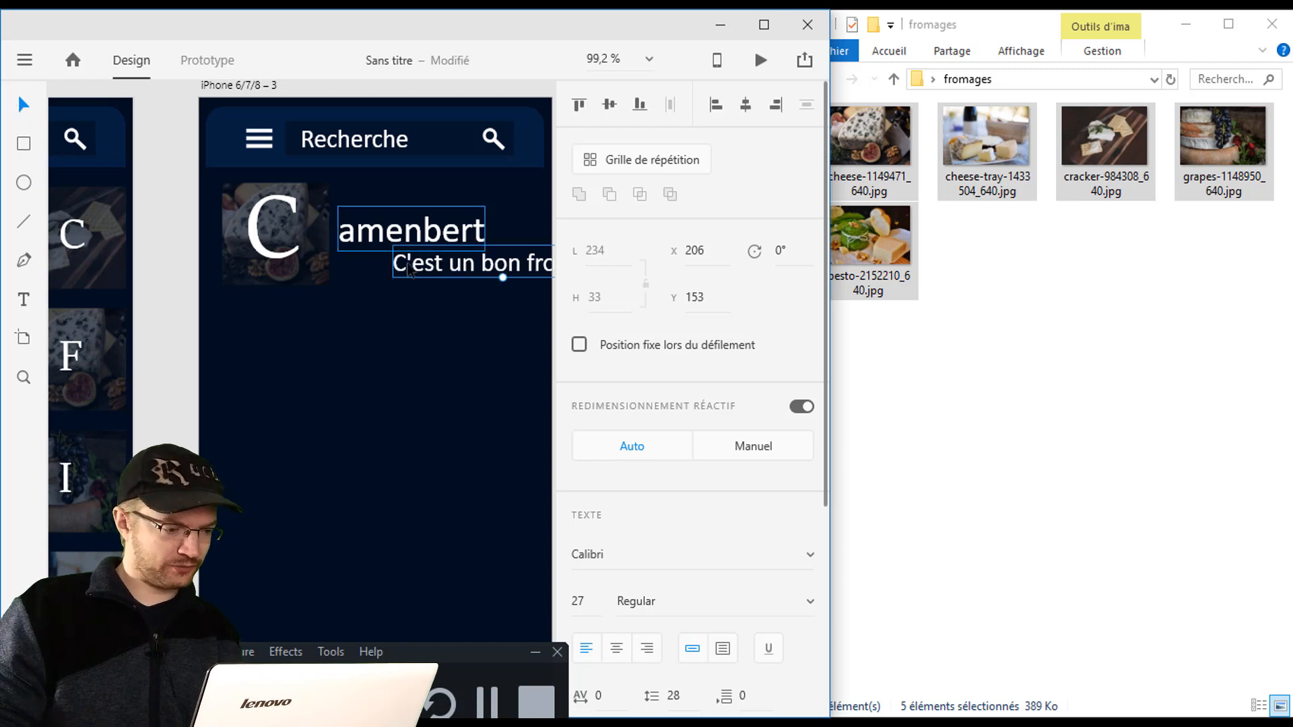
# Move the tagline under "amenbert" to Y 159 and reduce its font size to 22.
pyautogui.moveTo(418, 266); pyautogui.dragTo(368, 273)
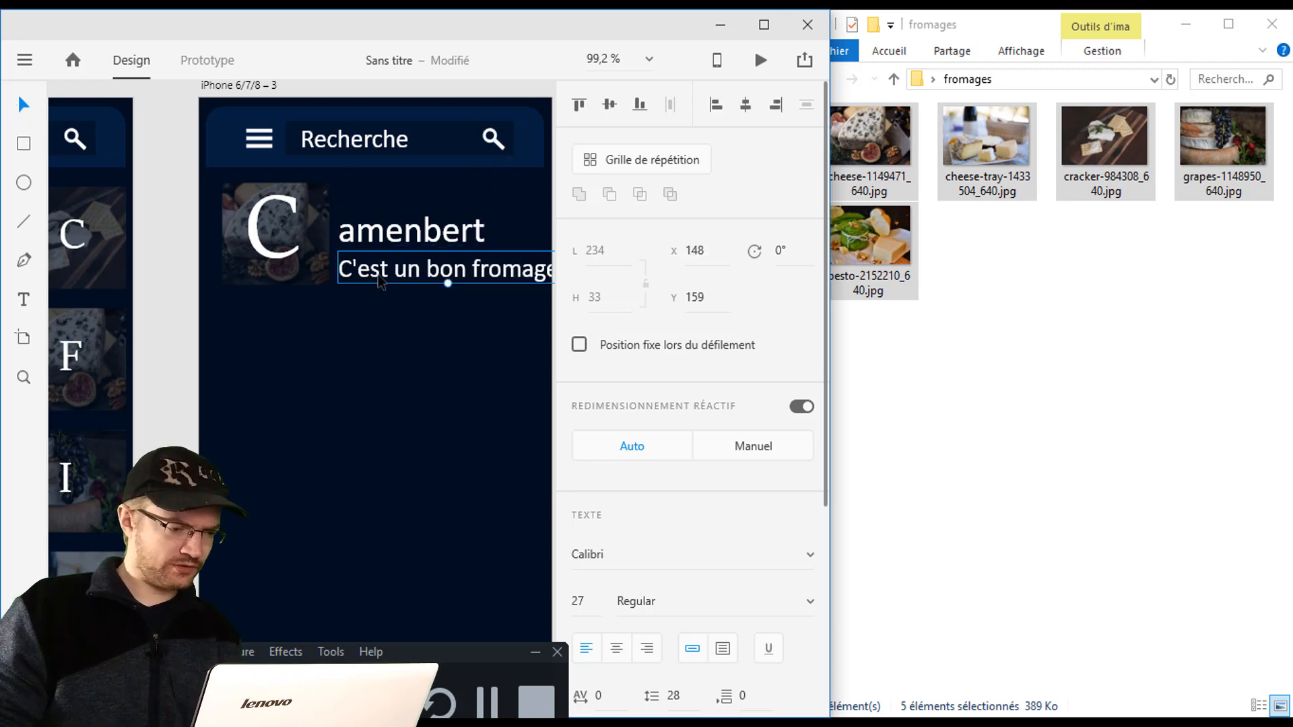
pyautogui.hscroll(3, 401, 320)
pyautogui.scroll(-1, 377, 316)
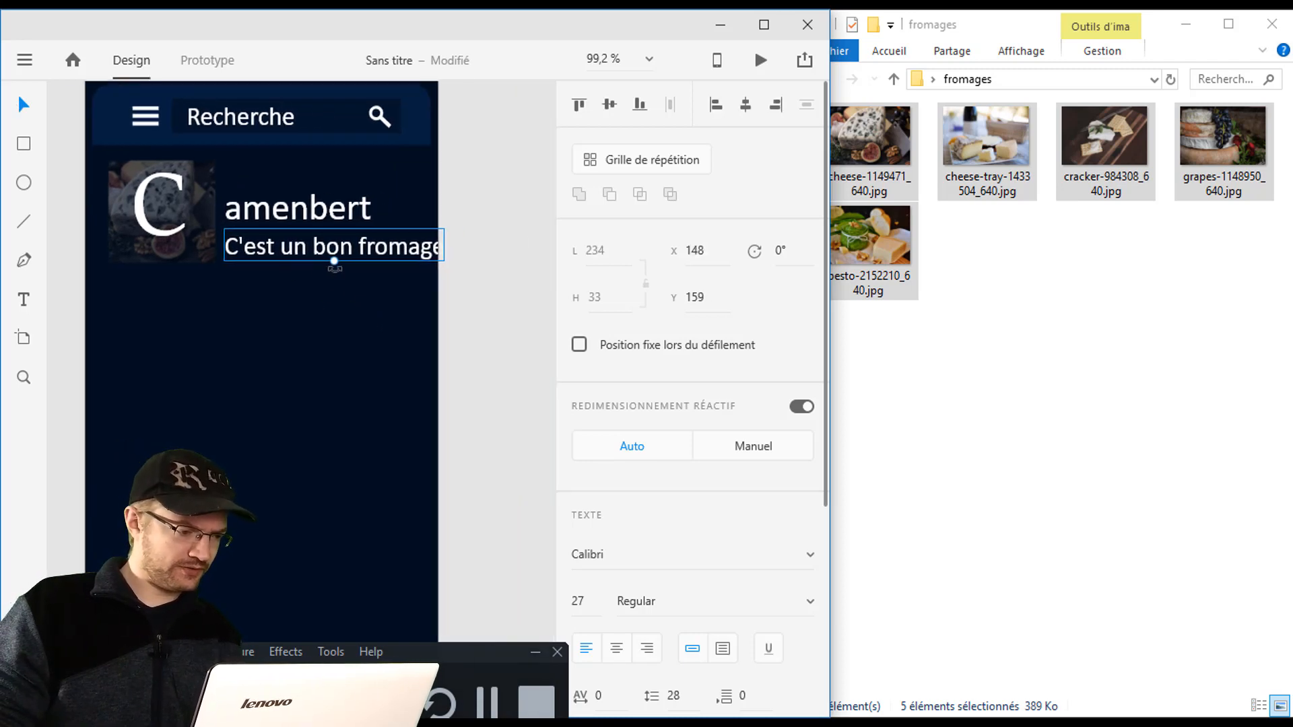
pyautogui.moveTo(330, 261); pyautogui.dragTo(331, 253)
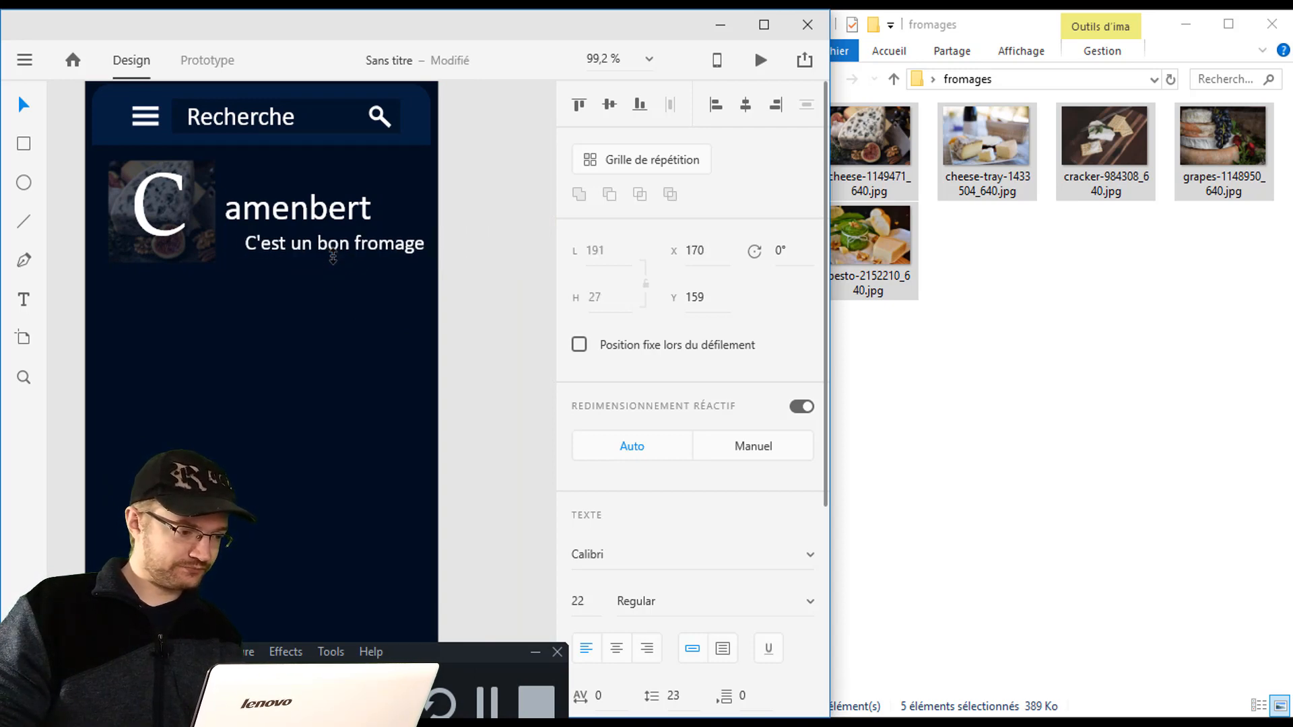
# Move "amenbert" and its tagline up together so that the tagline sits at Y 150.
pyautogui.click(338, 315)
pyautogui.scroll(-1, 321, 310)
pyautogui.hscroll(-1, 320, 309)
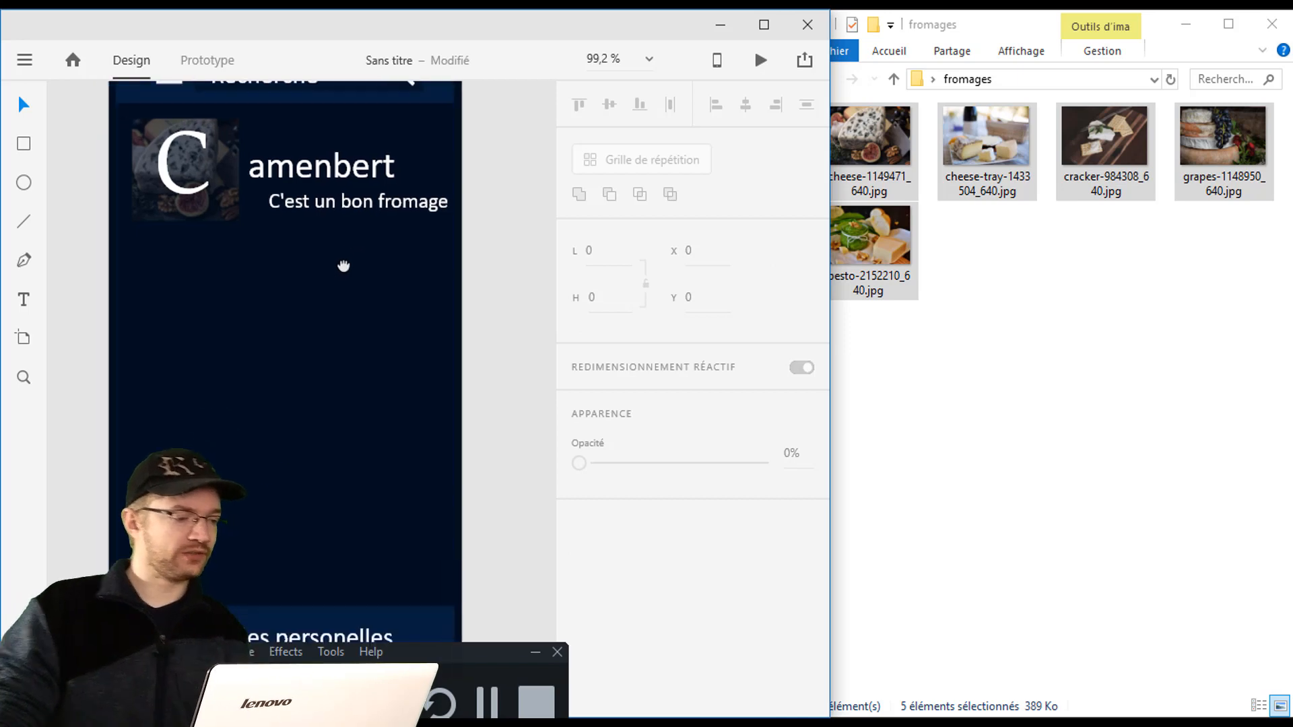
pyautogui.moveTo(514, 231); pyautogui.dragTo(232, 113)
pyautogui.click(484, 202)
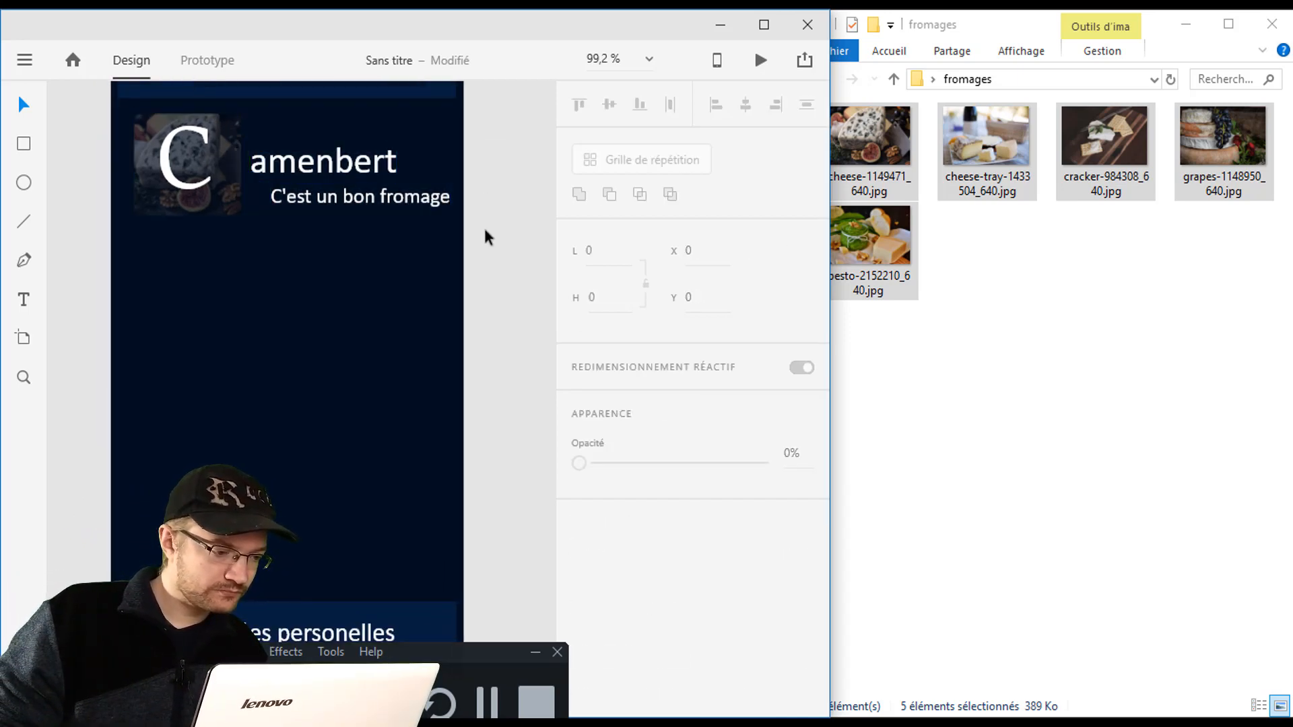
pyautogui.click(291, 169)
pyautogui.moveTo(290, 168); pyautogui.dragTo(291, 160)
pyautogui.click(471, 212)
pyautogui.scroll(-1, 281, 260)
pyautogui.scroll(-3, 282, 267)
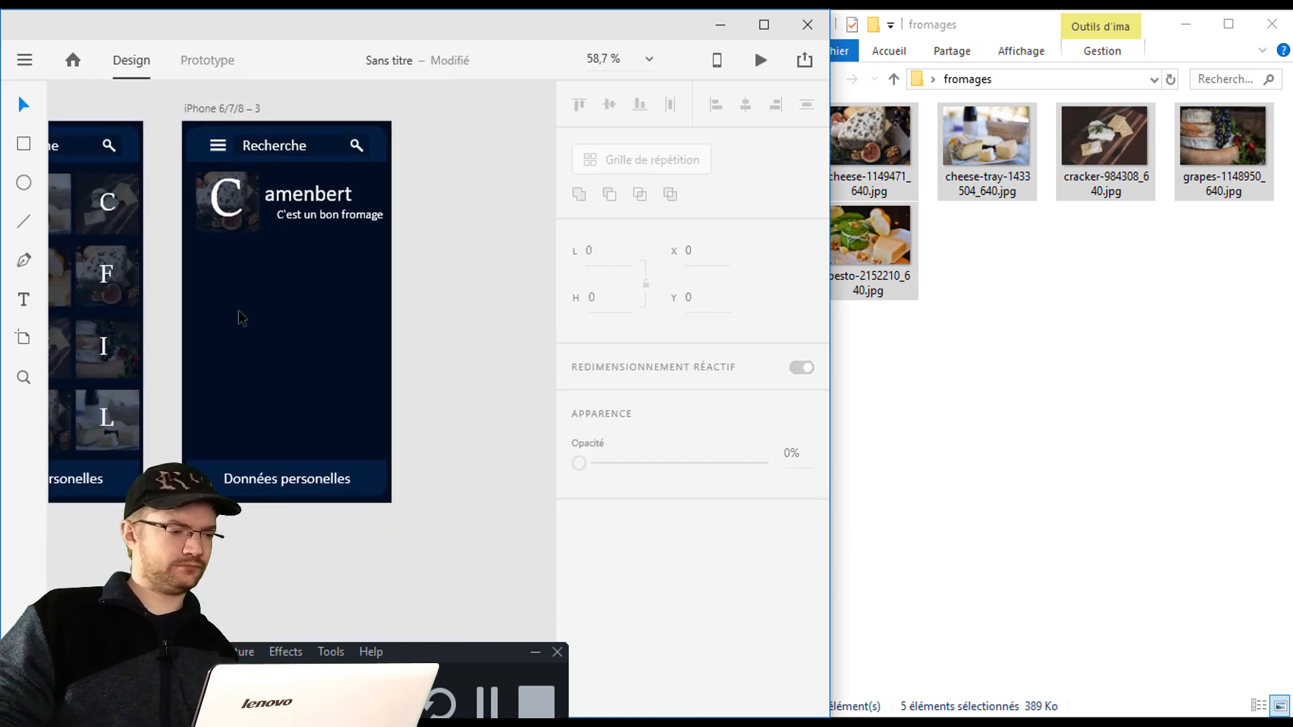
# Draw an area text box about 327 by 313 below the C tile, starting at X 25, Y 244.
pyautogui.hscroll(-3, 237, 317)
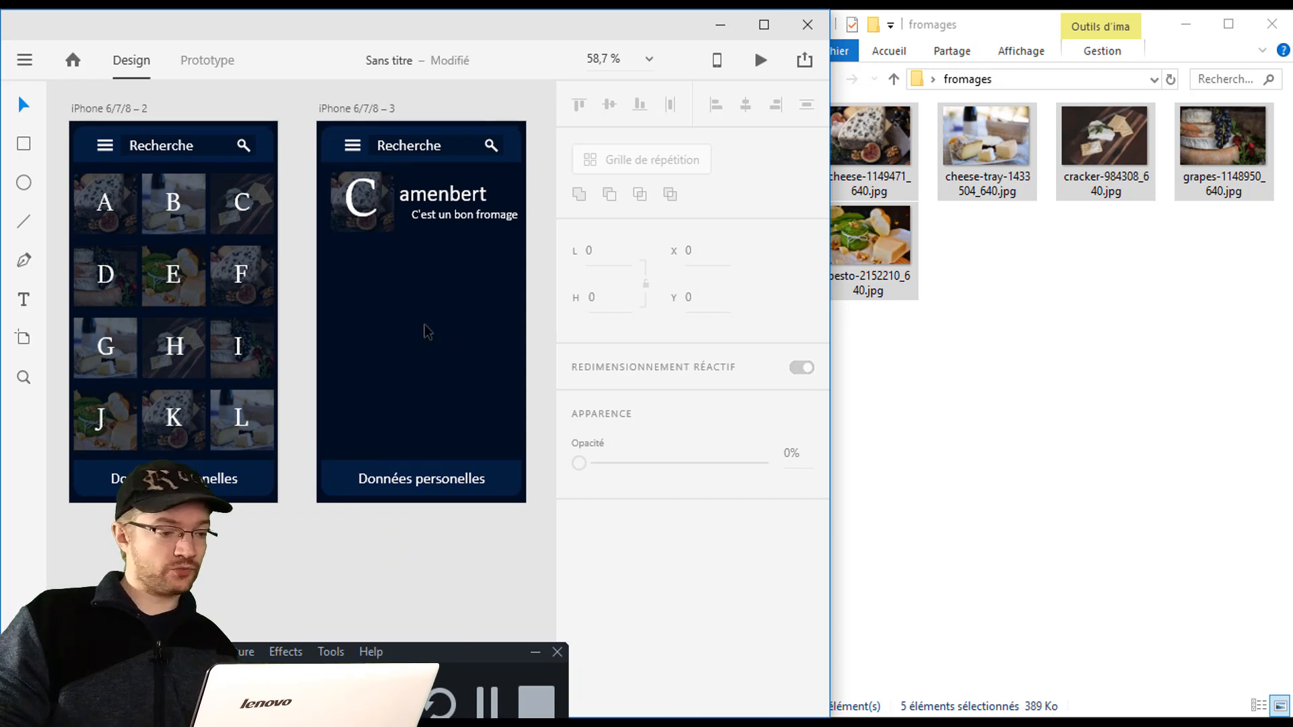
pyautogui.click(465, 214)
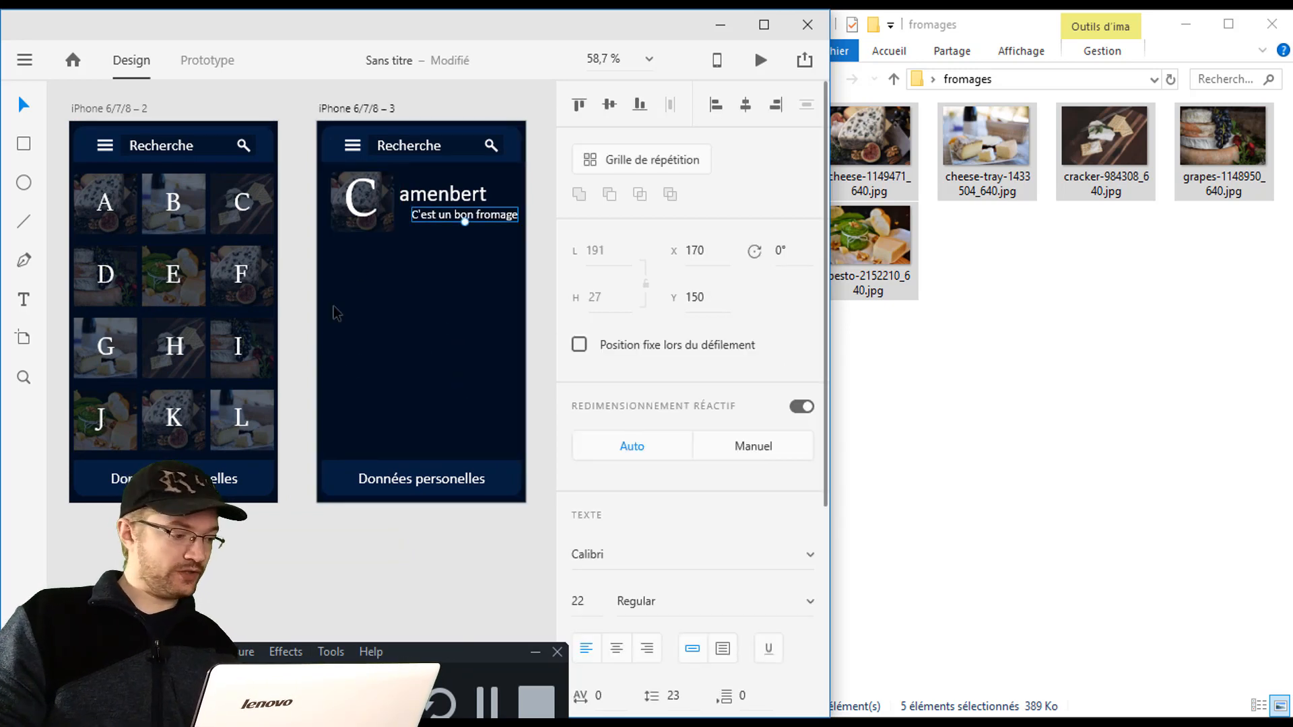
pyautogui.click(23, 300)
pyautogui.moveTo(330, 261); pyautogui.dragTo(514, 440)
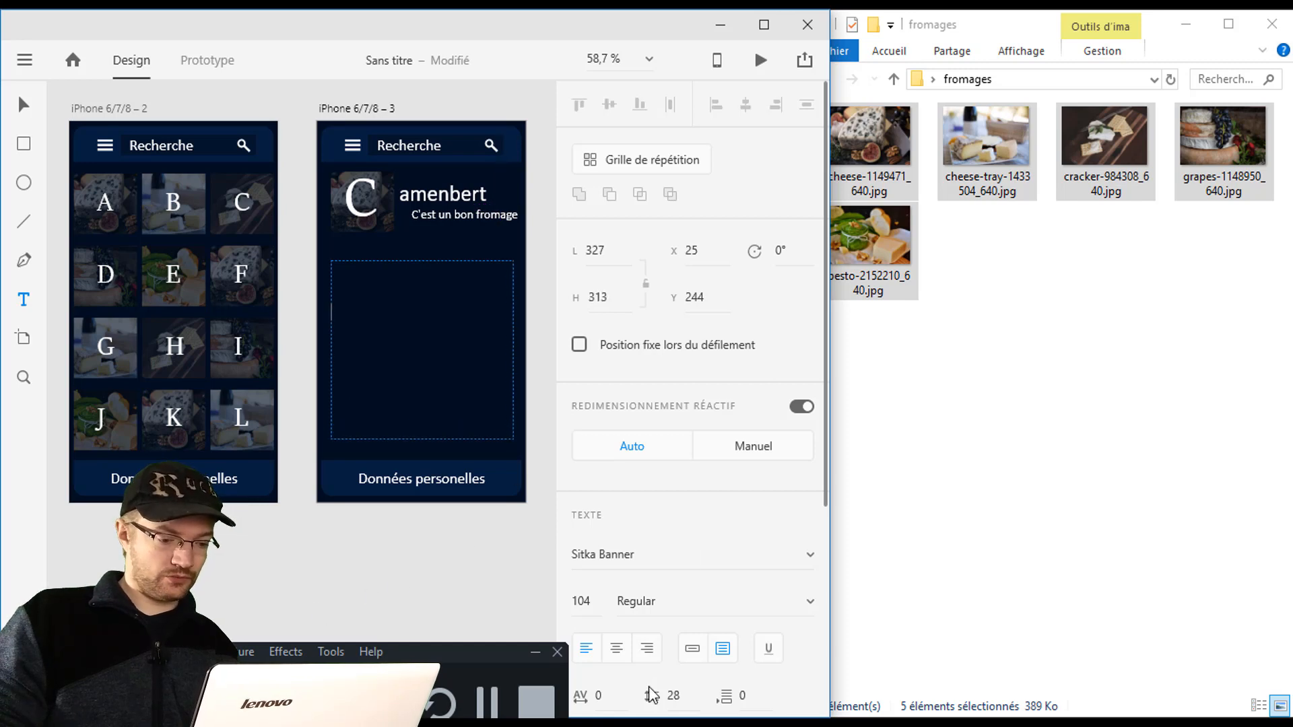
# Switch to the browser and open the Lorem Ipsum site fr.lipsum.com in a new tab.
pyautogui.moveTo(494, 661); pyautogui.dragTo(695, 546)
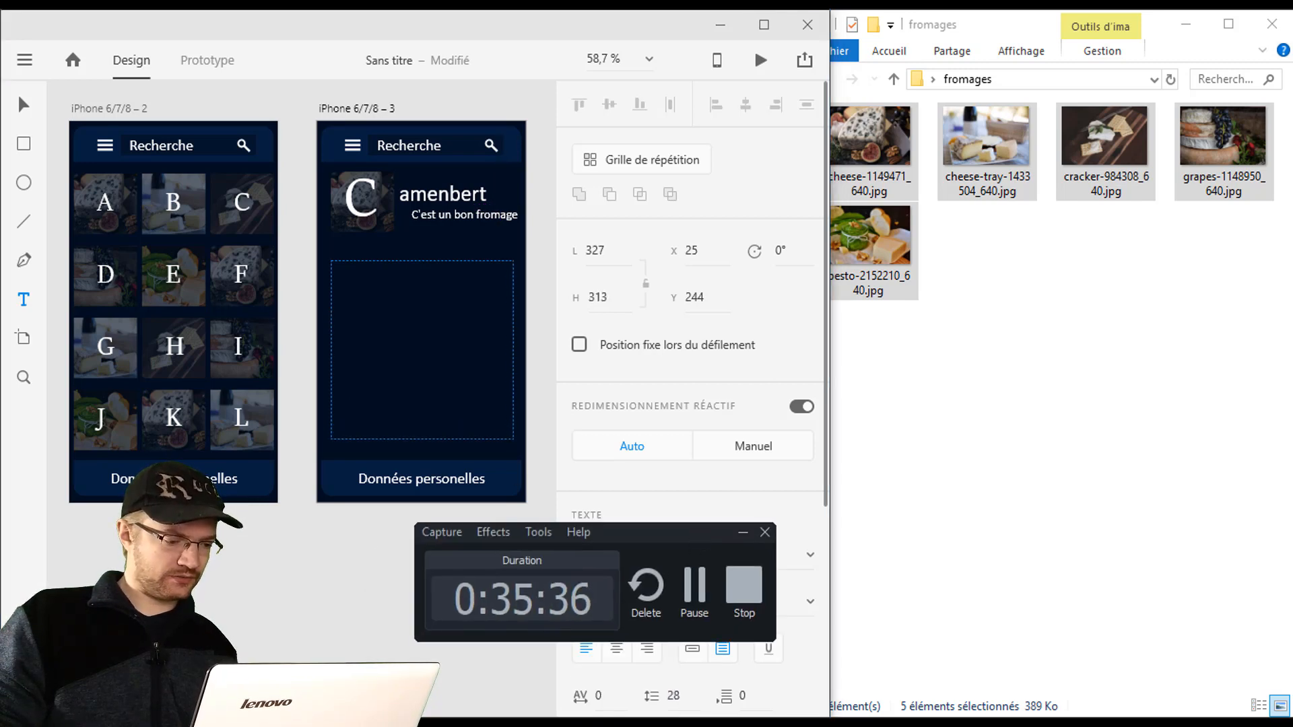
pyautogui.hotkey('alt', 'Tab')
pyautogui.click(483, 27)
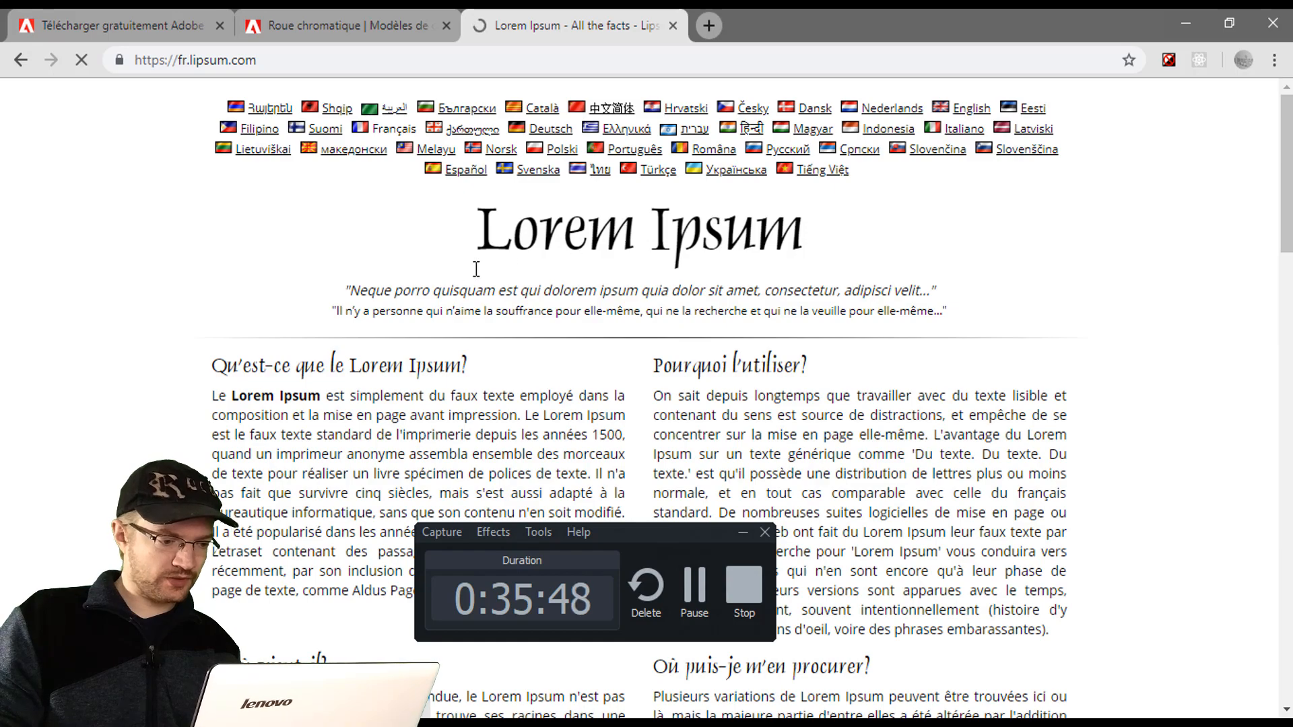
pyautogui.scroll(-5, 455, 272)
pyautogui.scroll(5, 456, 272)
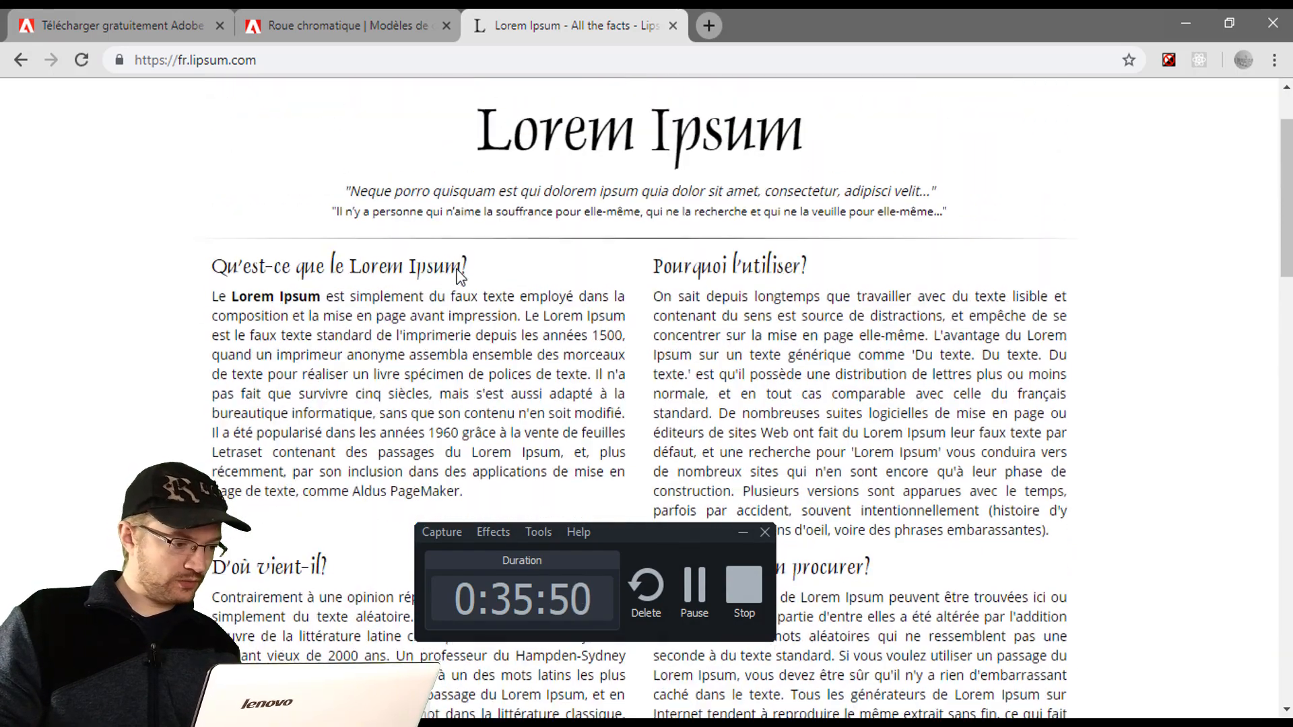
pyautogui.scroll(-3, 458, 275)
pyautogui.scroll(2, 458, 275)
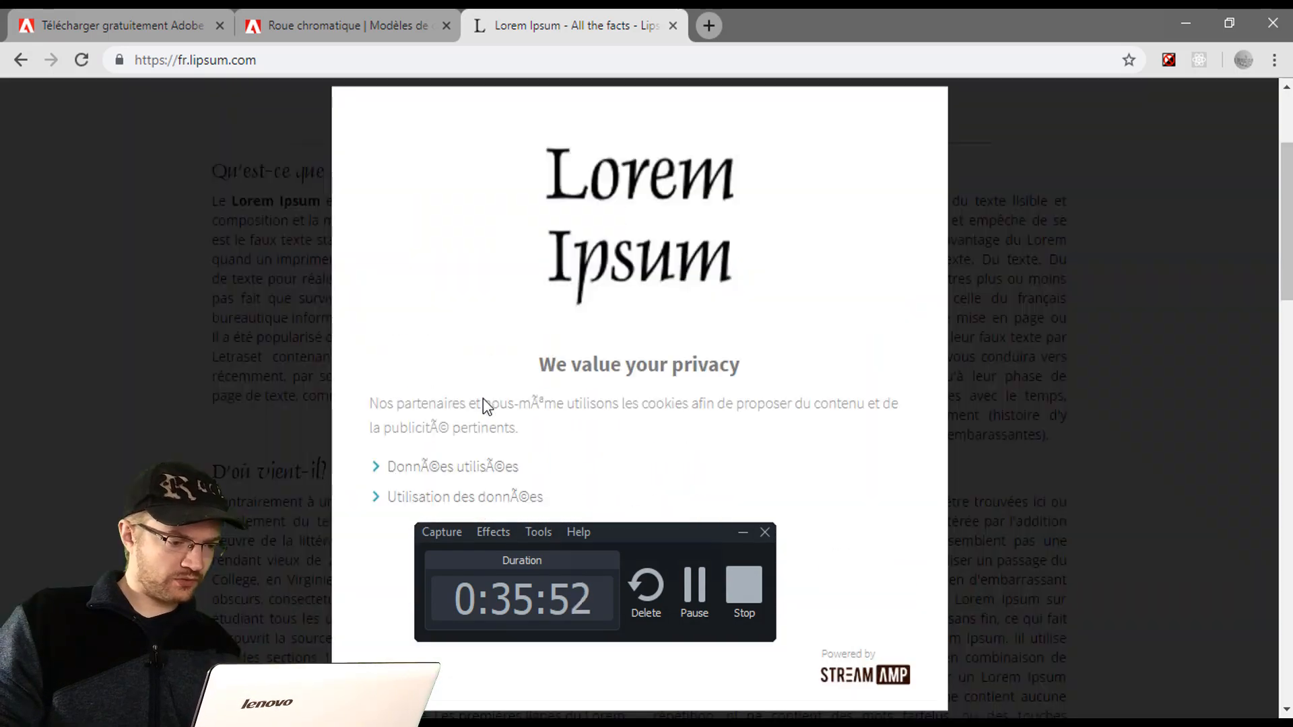
# Clear the floating window covering the page and dismiss the Lorem Ipsum site's privacy notice.
pyautogui.moveTo(669, 551); pyautogui.dragTo(337, 630)
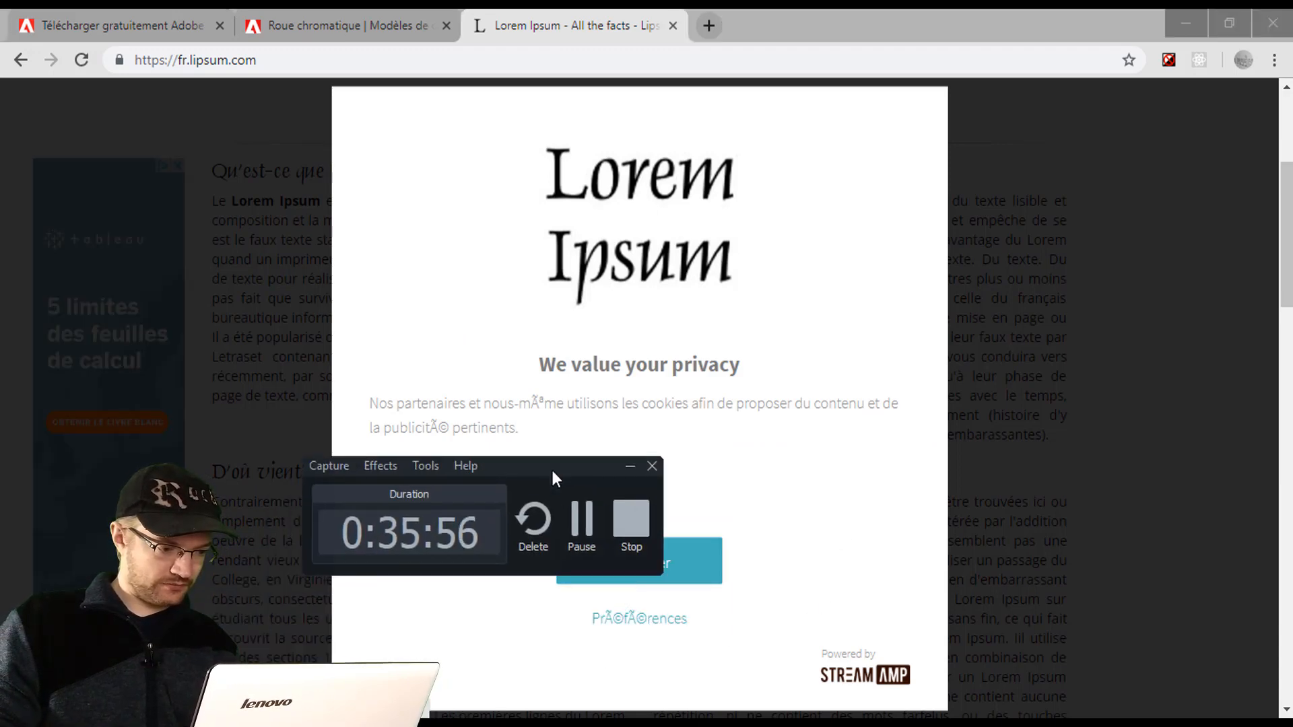
pyautogui.moveTo(560, 468); pyautogui.dragTo(563, 466)
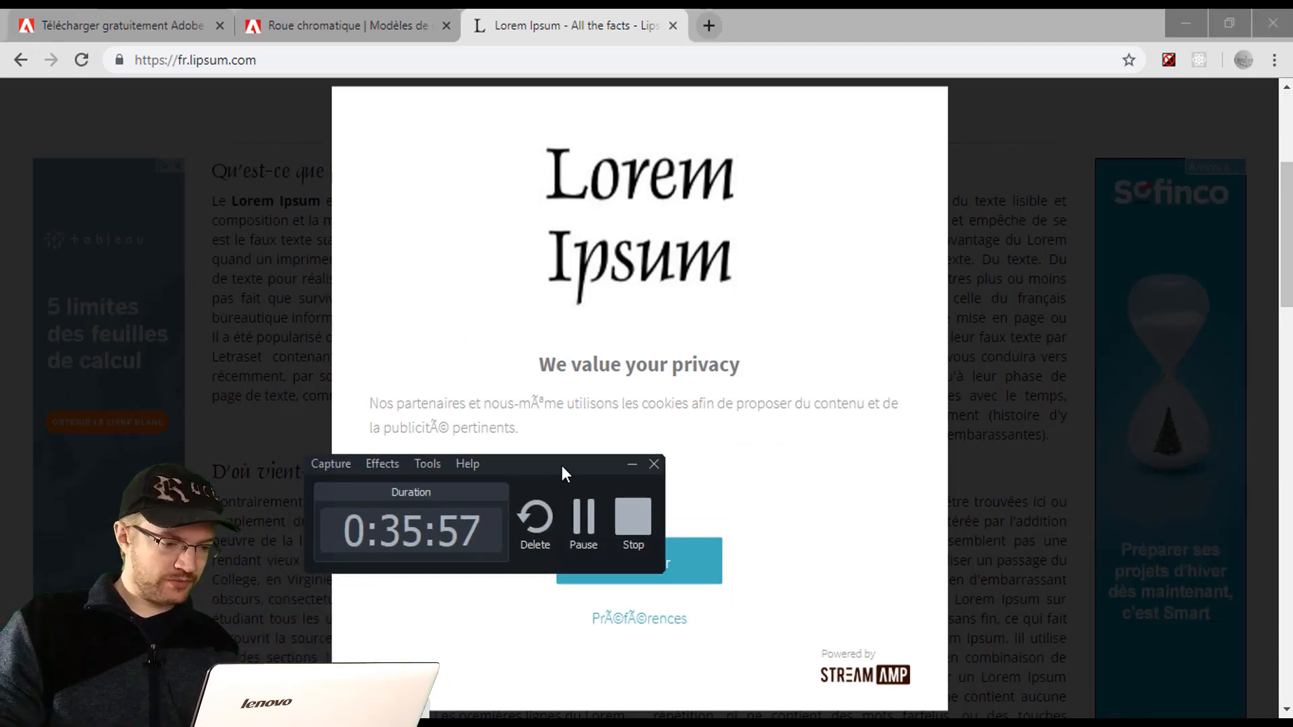
pyautogui.click(632, 464)
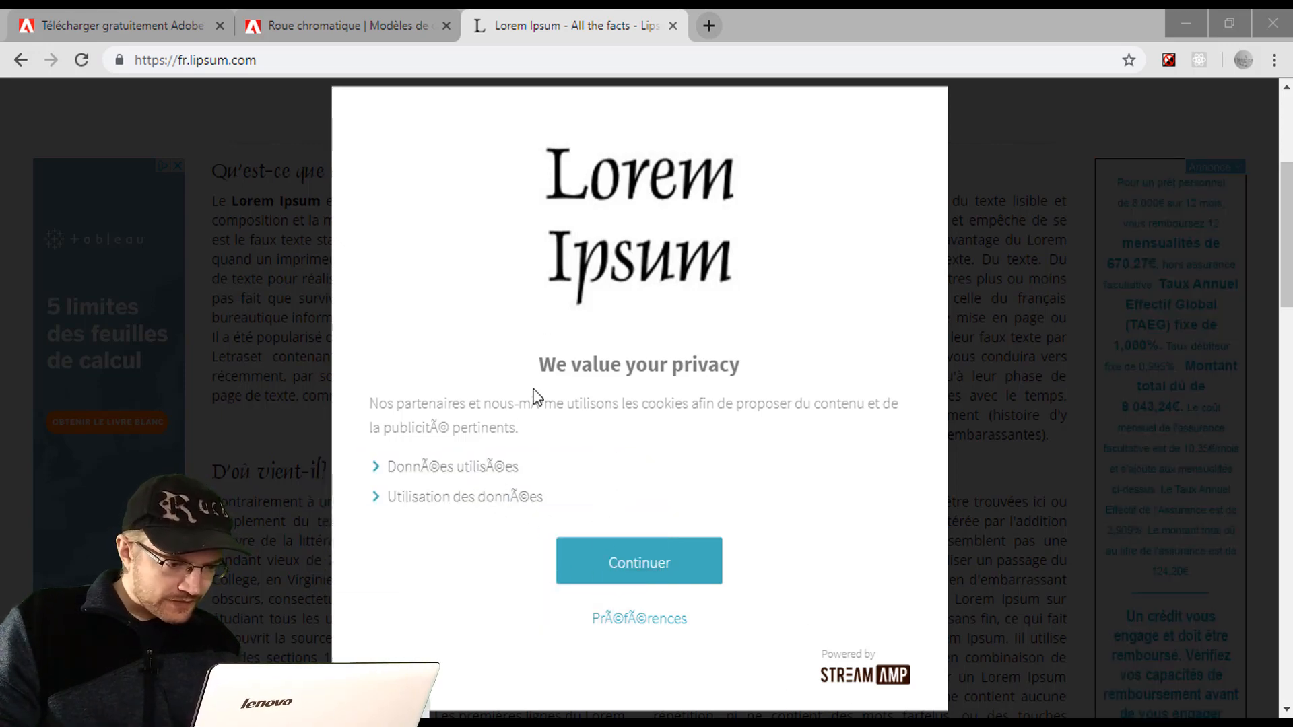
pyautogui.click(653, 357)
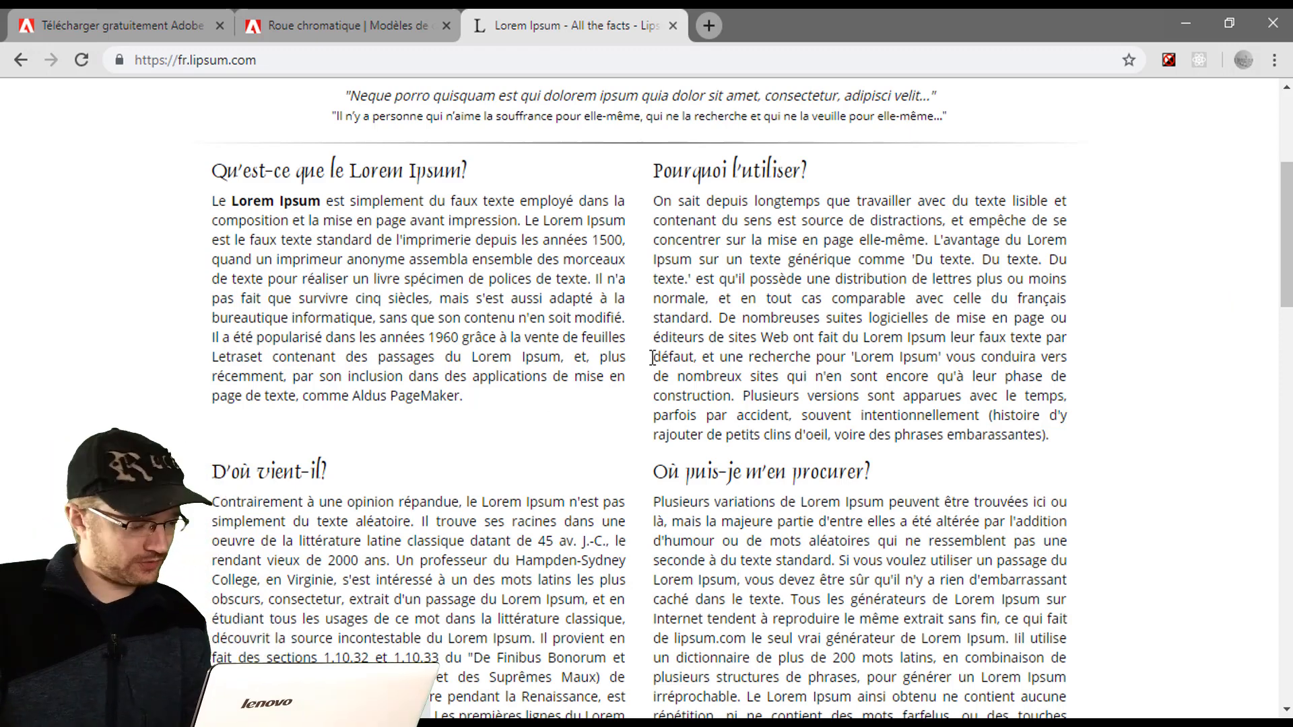
# Copy the whole paragraph under "Qu'est-ce que le Lorem Ipsum?" and return to the Adobe XD mockup.
pyautogui.moveTo(465, 398); pyautogui.dragTo(433, 377)
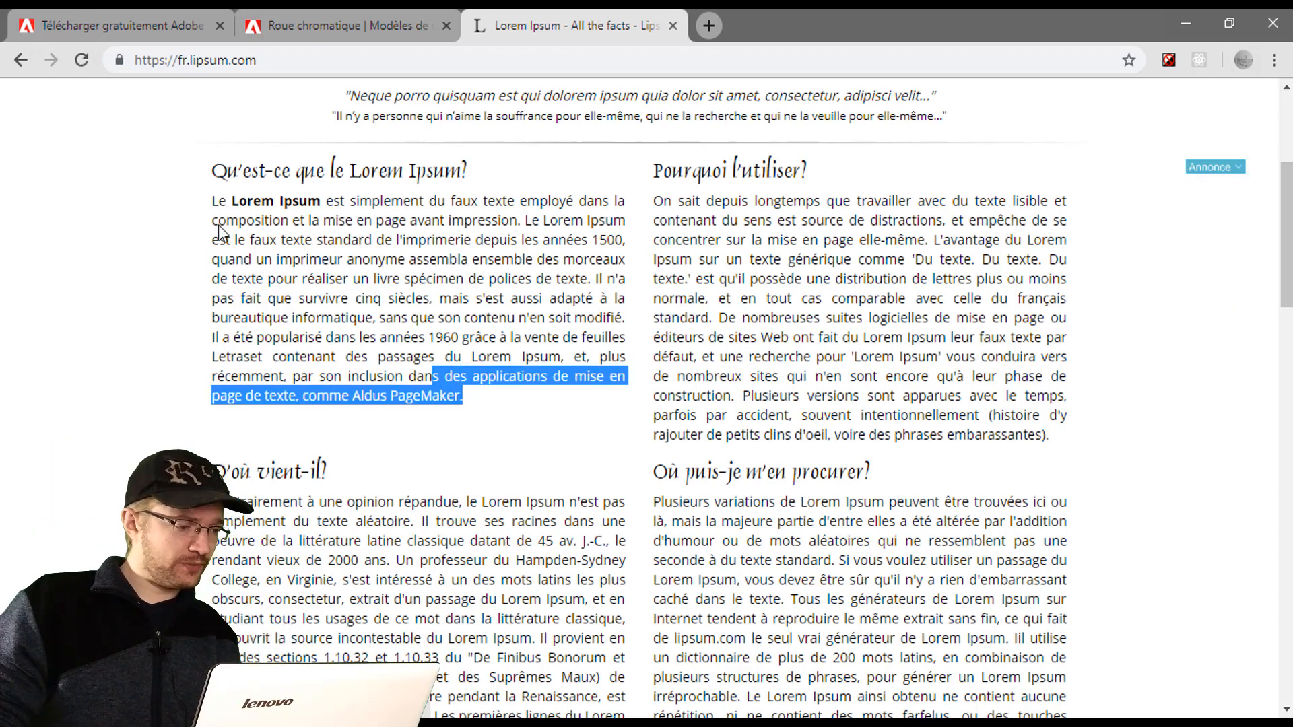
pyautogui.moveTo(219, 233); pyautogui.dragTo(497, 398)
pyautogui.hotkey('ctrl', 'c')
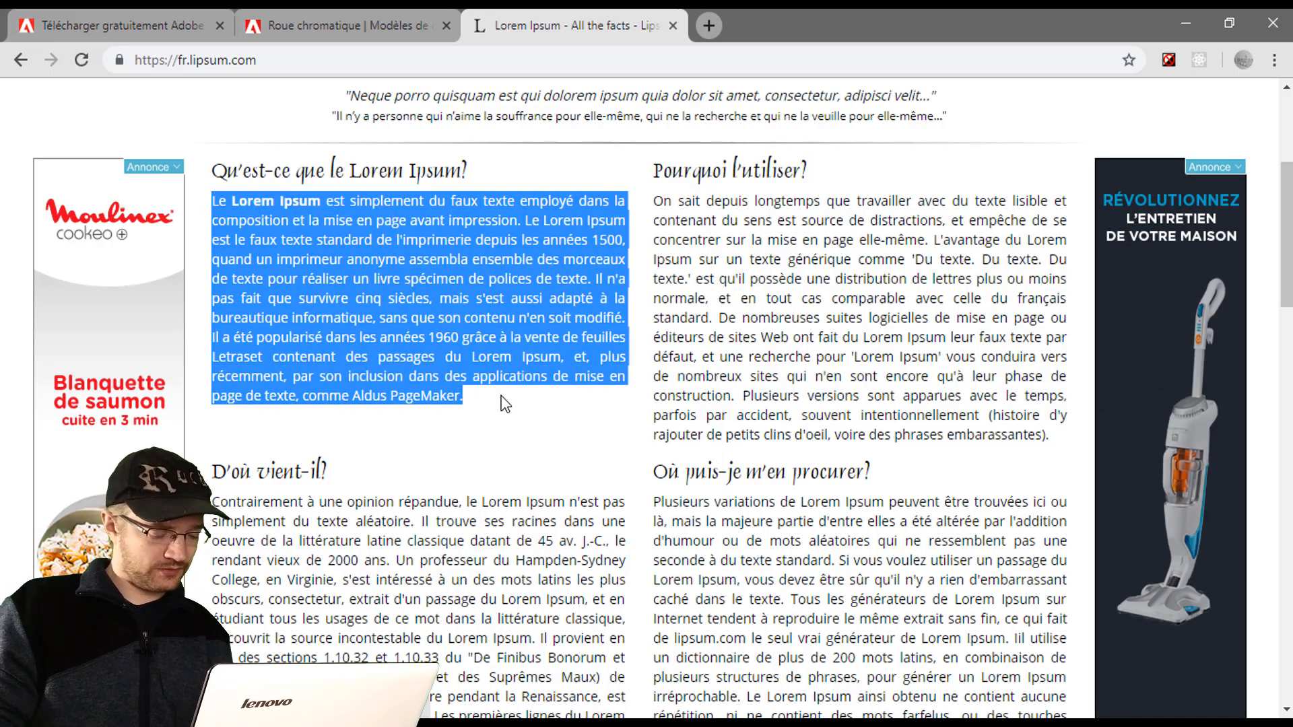
pyautogui.click(1190, 23)
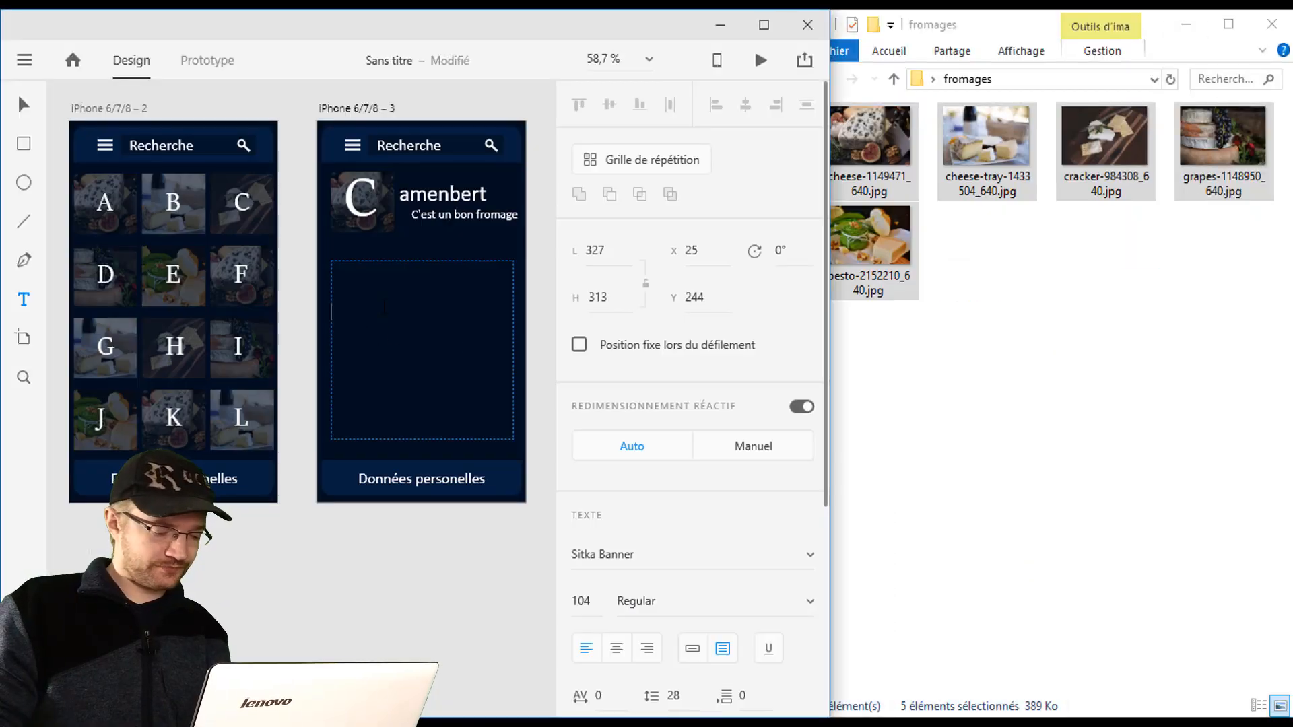
# Paste the copied Lorem Ipsum paragraph into the text box under the C tile and set its font size to 30.
pyautogui.hotkey('ctrl', 'v')
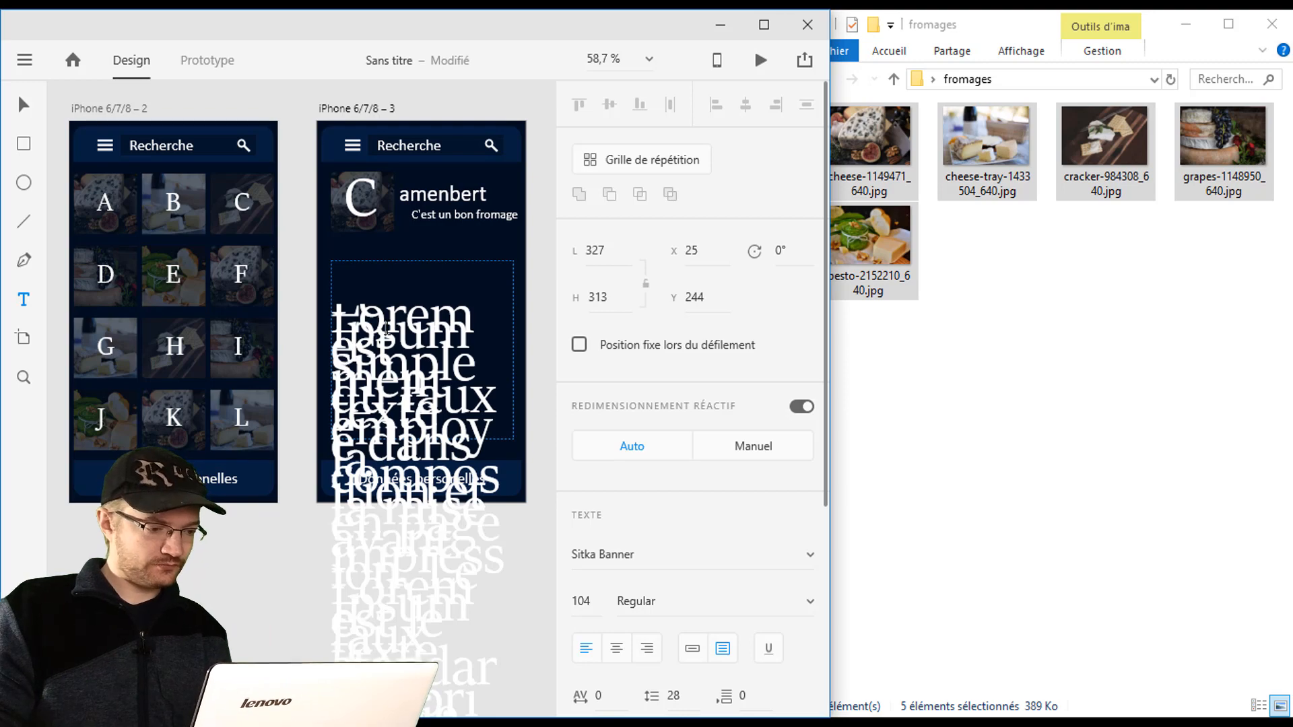
pyautogui.hotkey('ctrl', 'a')
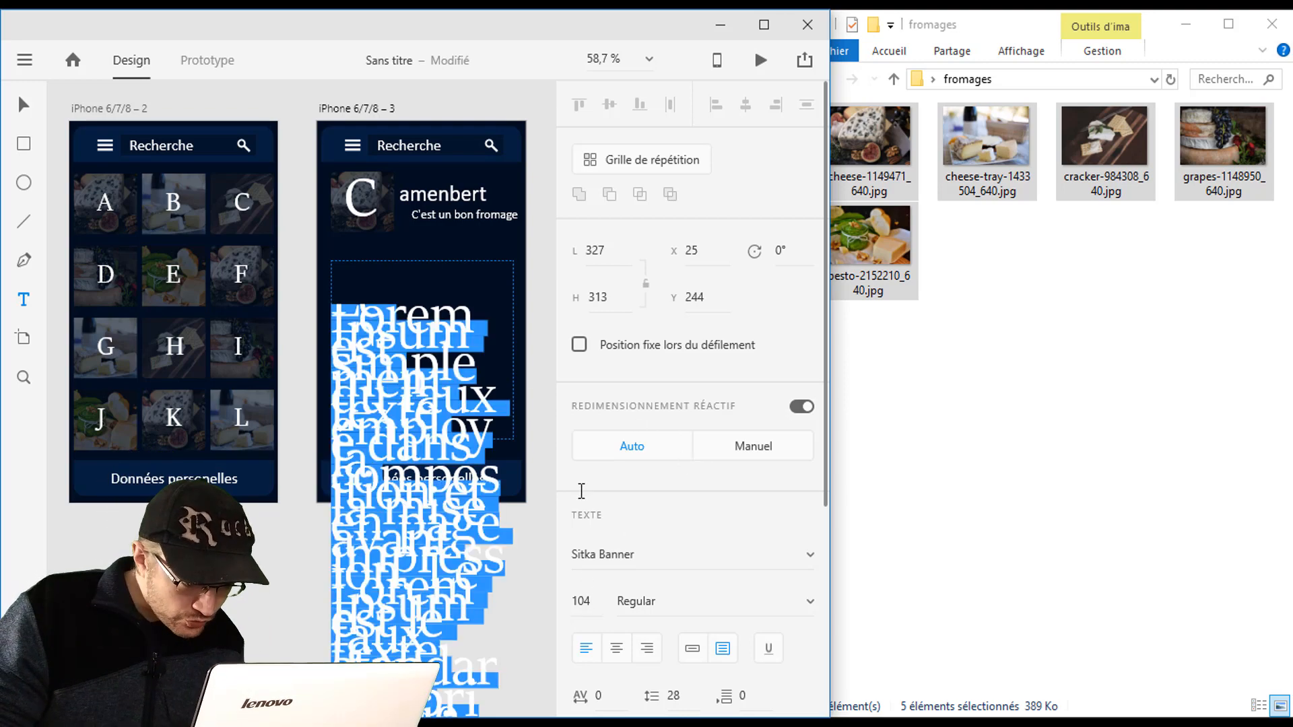
pyautogui.write('141')
pyautogui.press('Return')
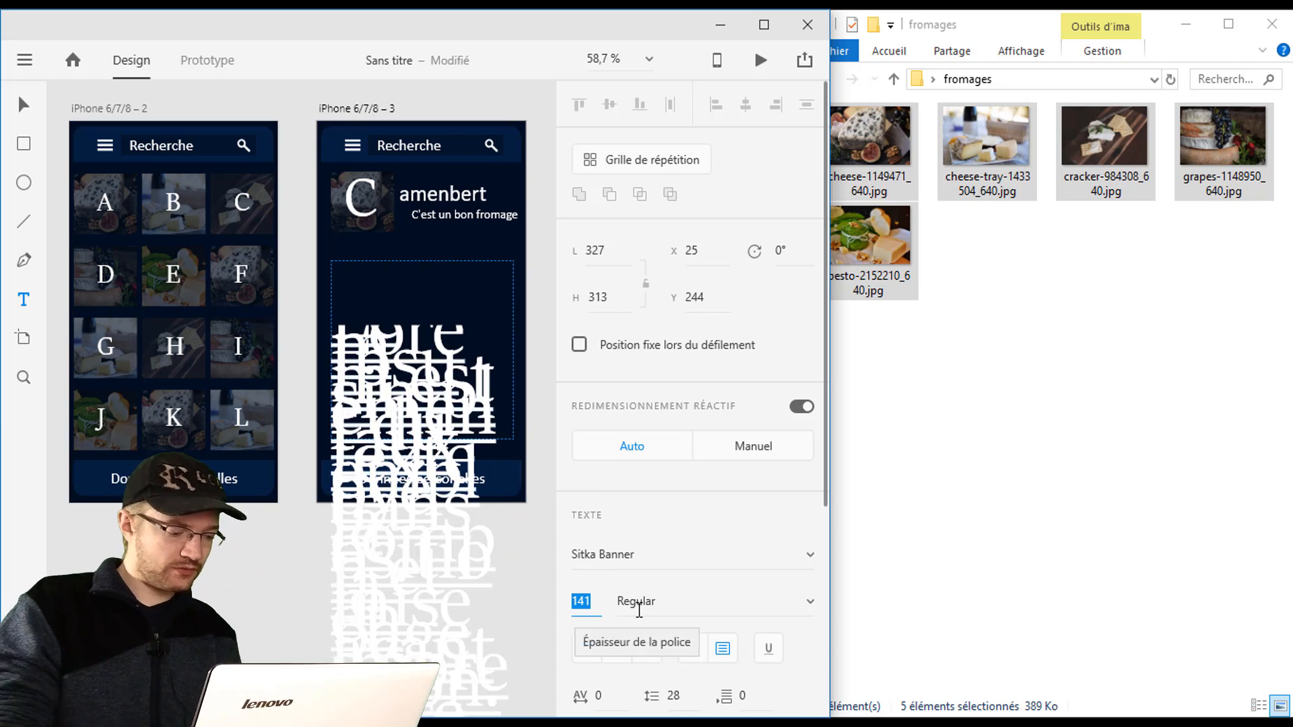
pyautogui.write('30')
pyautogui.press('Return')
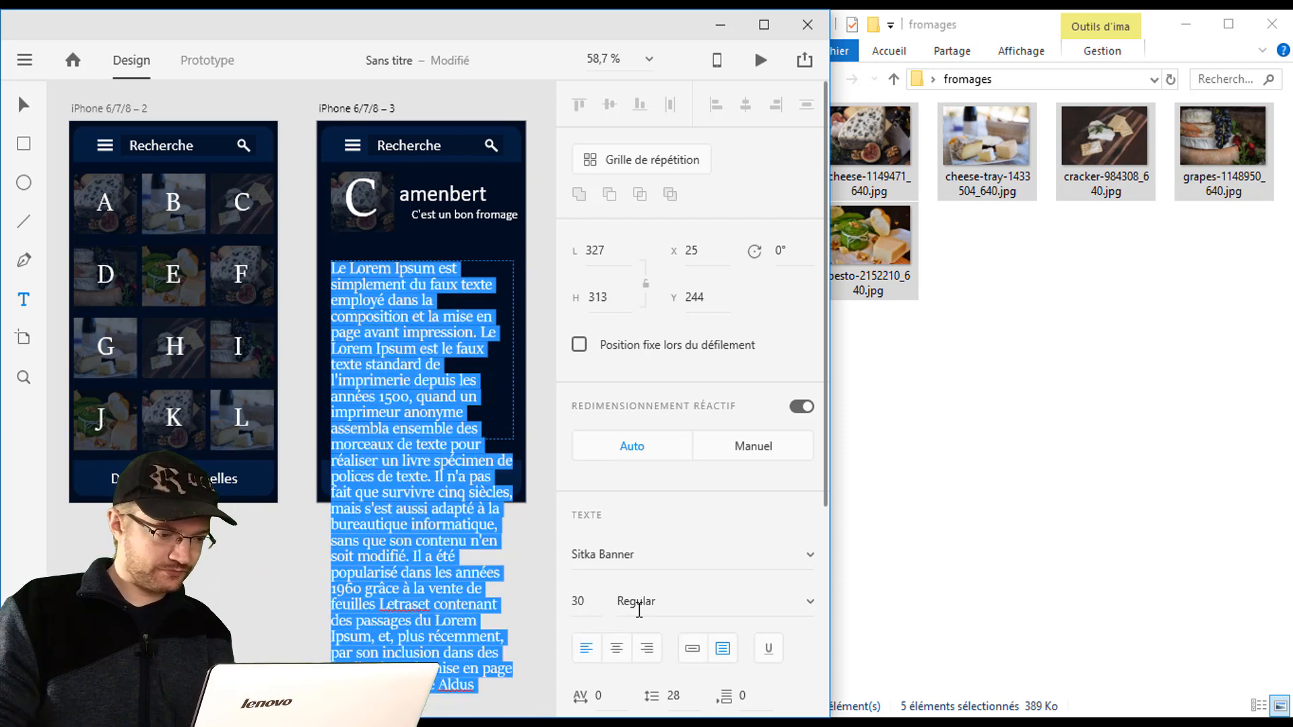
pyautogui.press('Escape')
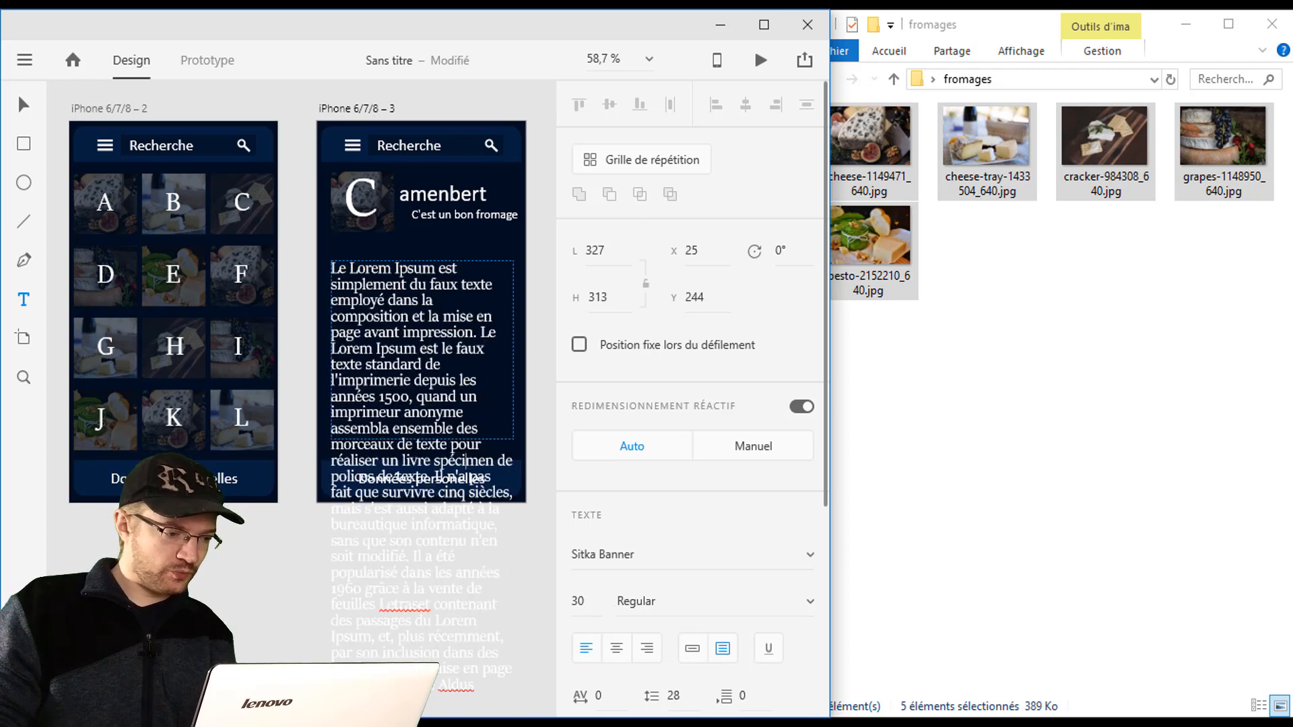
pyautogui.moveTo(472, 430); pyautogui.dragTo(543, 669)
pyautogui.press('Delete')
pyautogui.press('Escape')
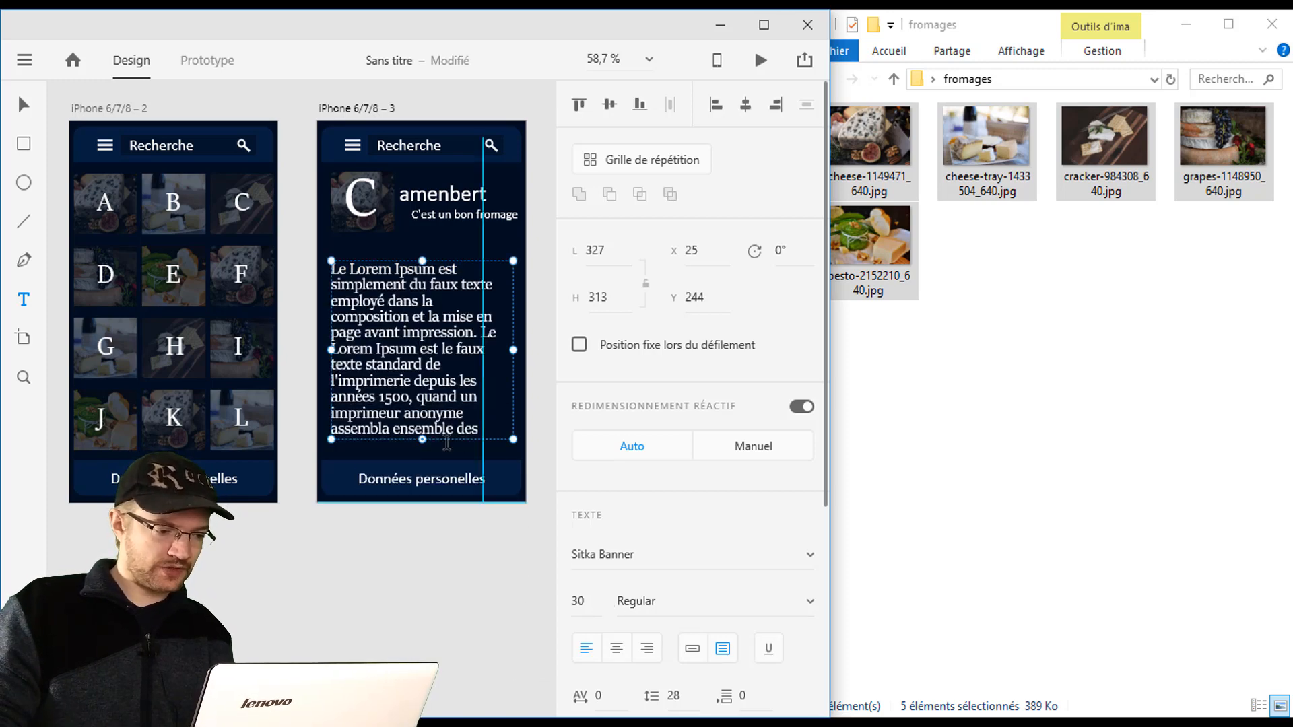
# Extend the description text box downward and upward to a height of about 353, with its top edge at about Y 223.
pyautogui.click(447, 444)
pyautogui.click(431, 433)
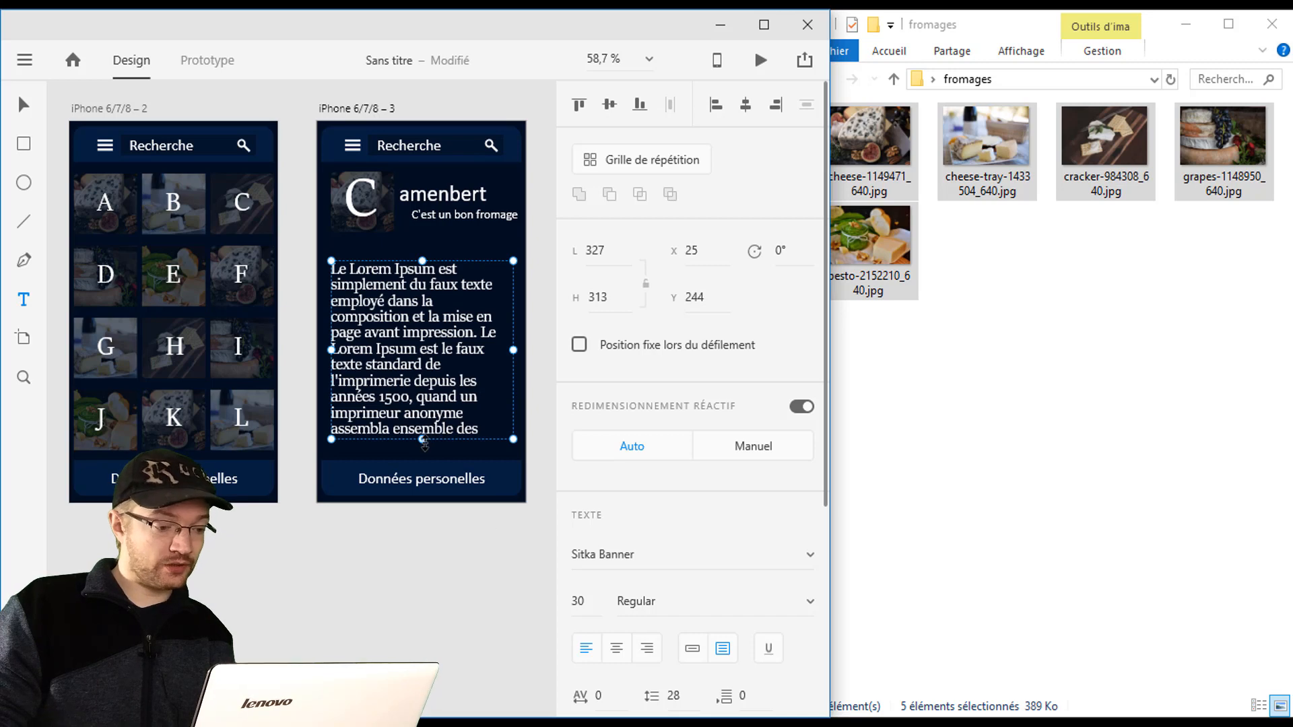
pyautogui.moveTo(425, 441)
pyautogui.mouseDown()
pyautogui.moveTo(423, 399)
pyautogui.moveTo(431, 450)
pyautogui.mouseUp()
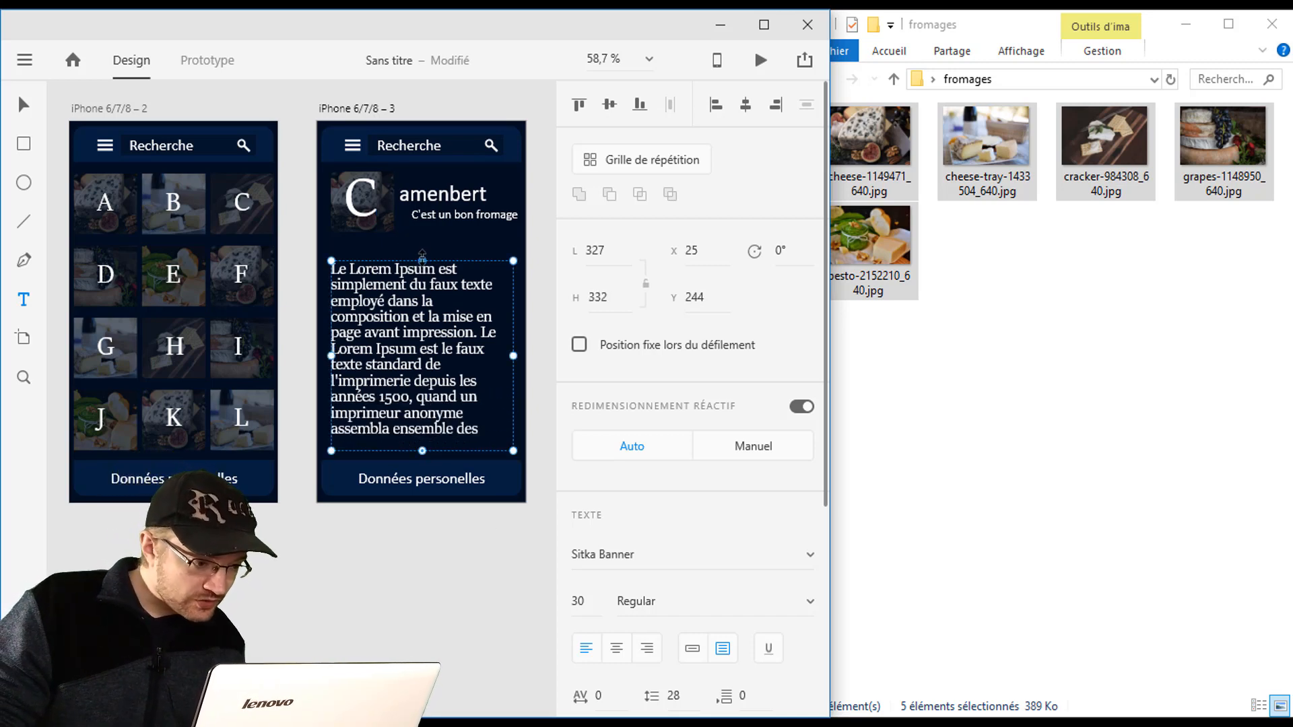
pyautogui.moveTo(422, 256); pyautogui.dragTo(423, 248)
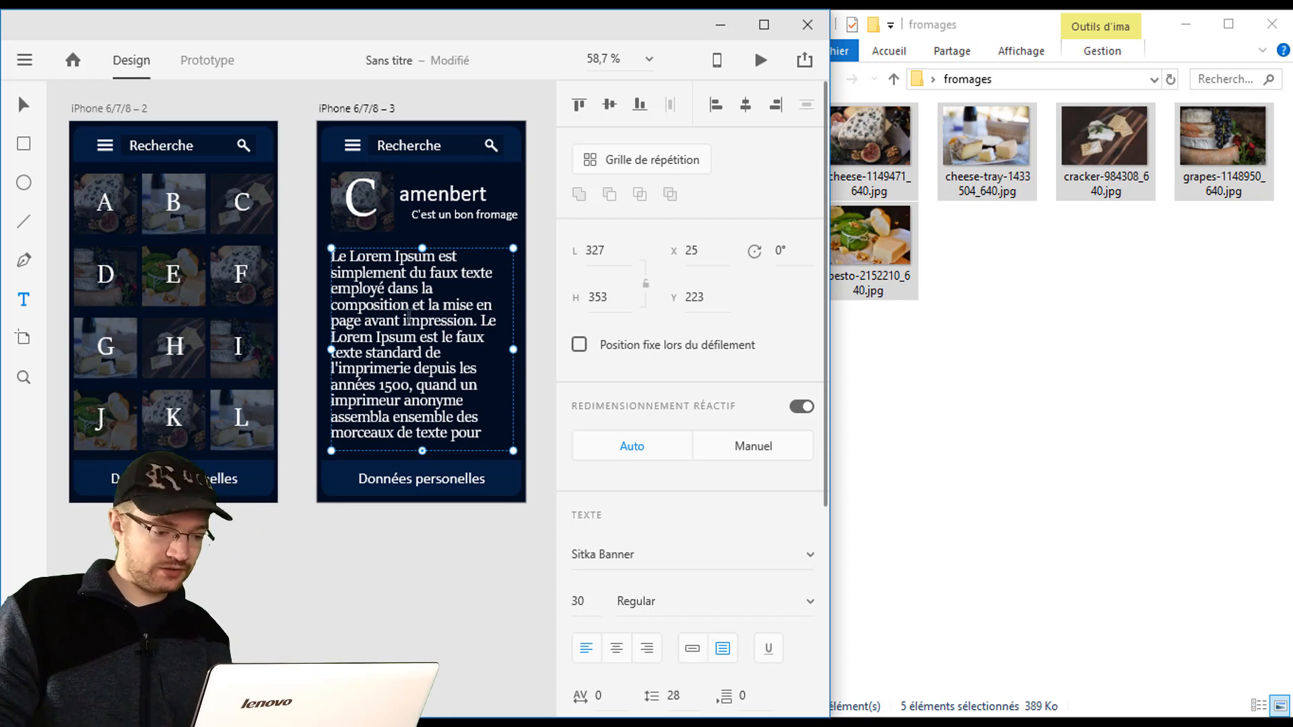
# Reduce the description text's font size to 24 and deselect the text box.
pyautogui.click(578, 602)
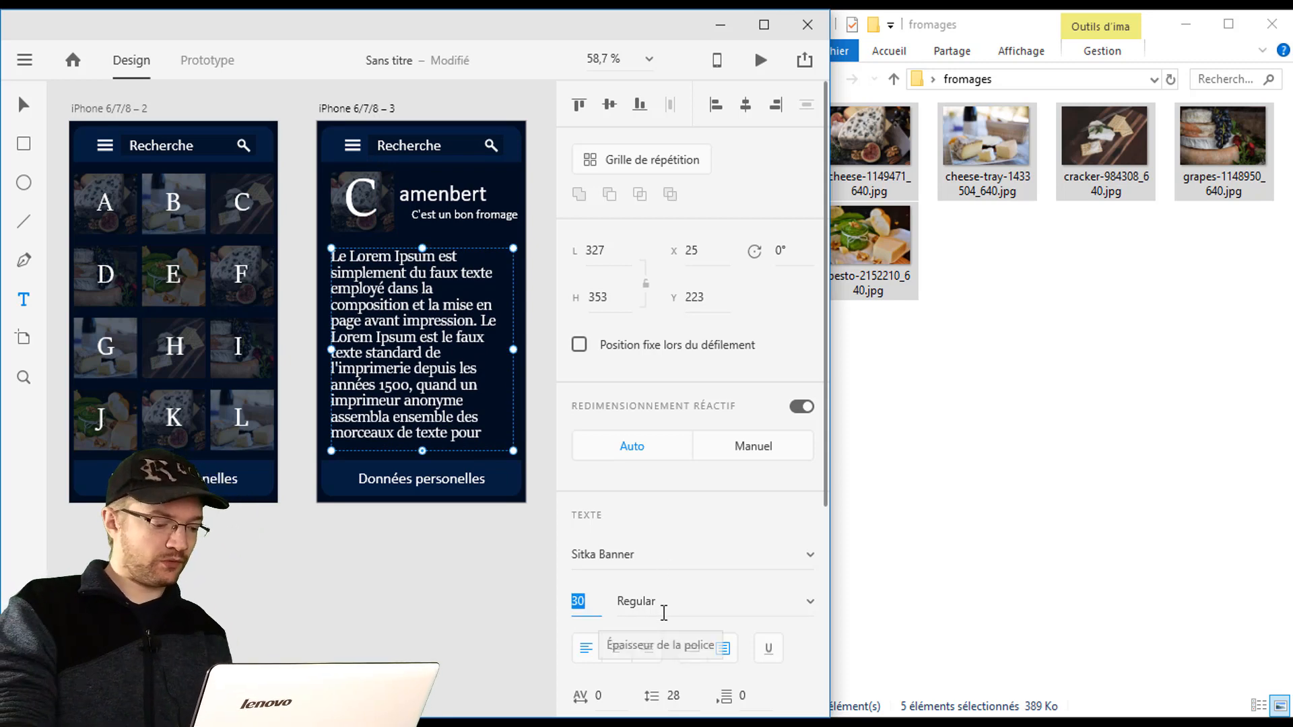
pyautogui.write('24')
pyautogui.press('Return')
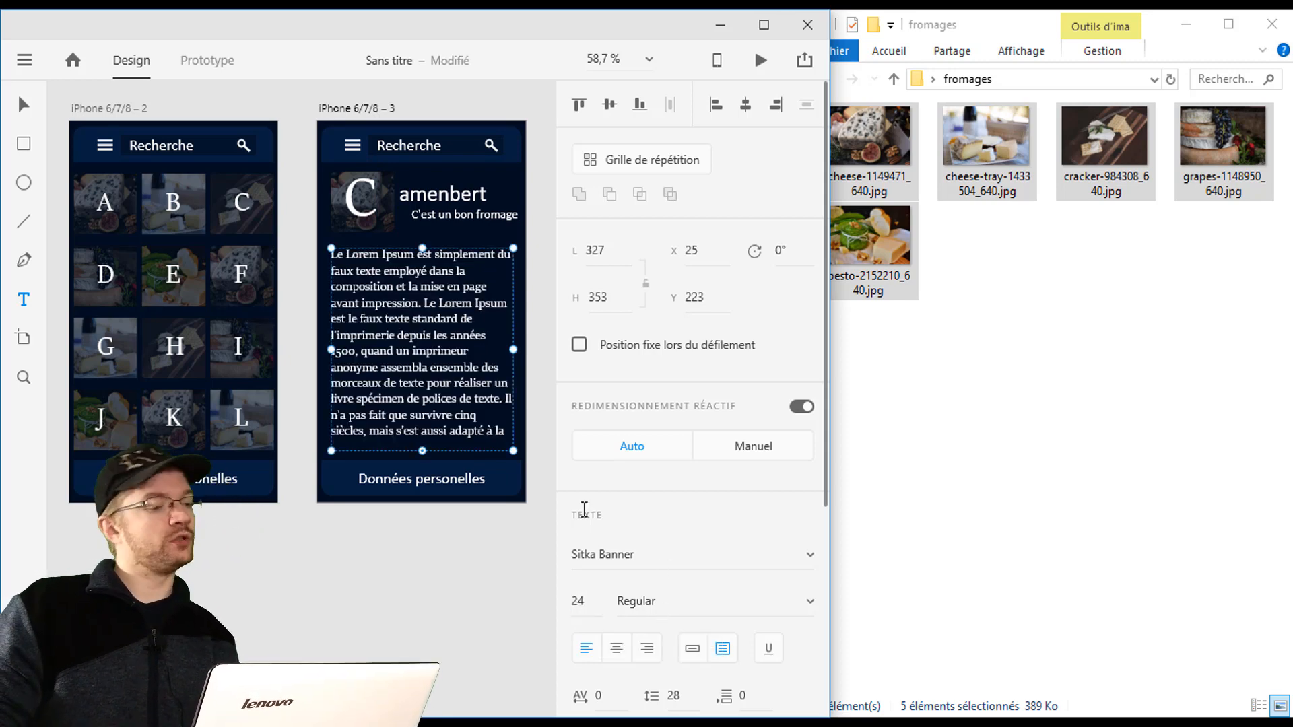
pyautogui.click(360, 546)
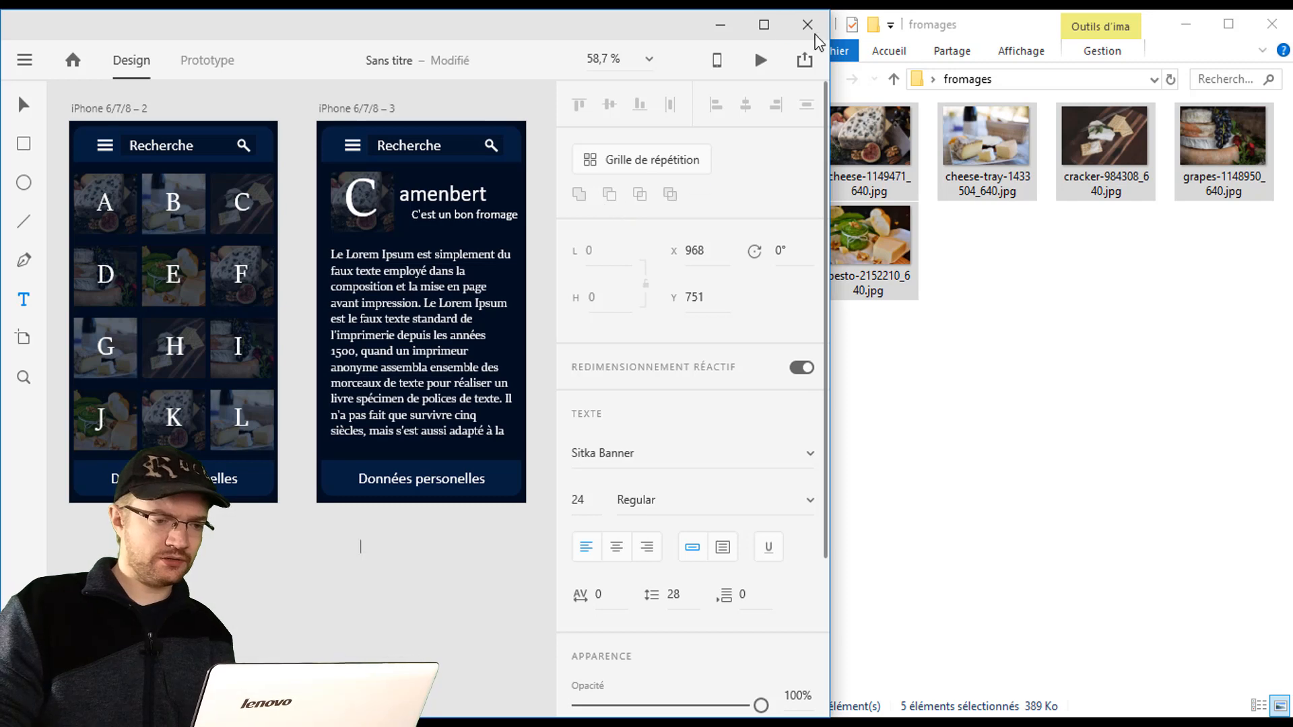
# Maximize the mockup window, switch to Prototype mode and clear the selection.
pyautogui.click(764, 24)
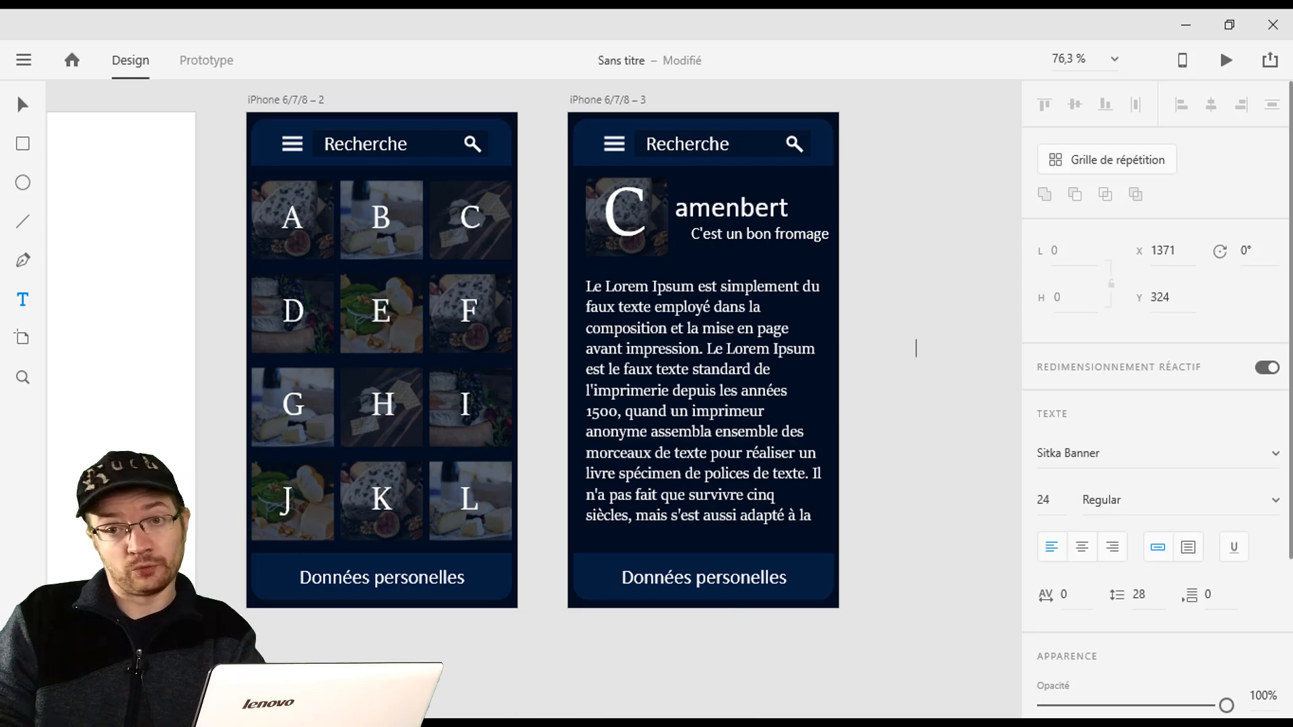
pyautogui.moveTo(536, 722)
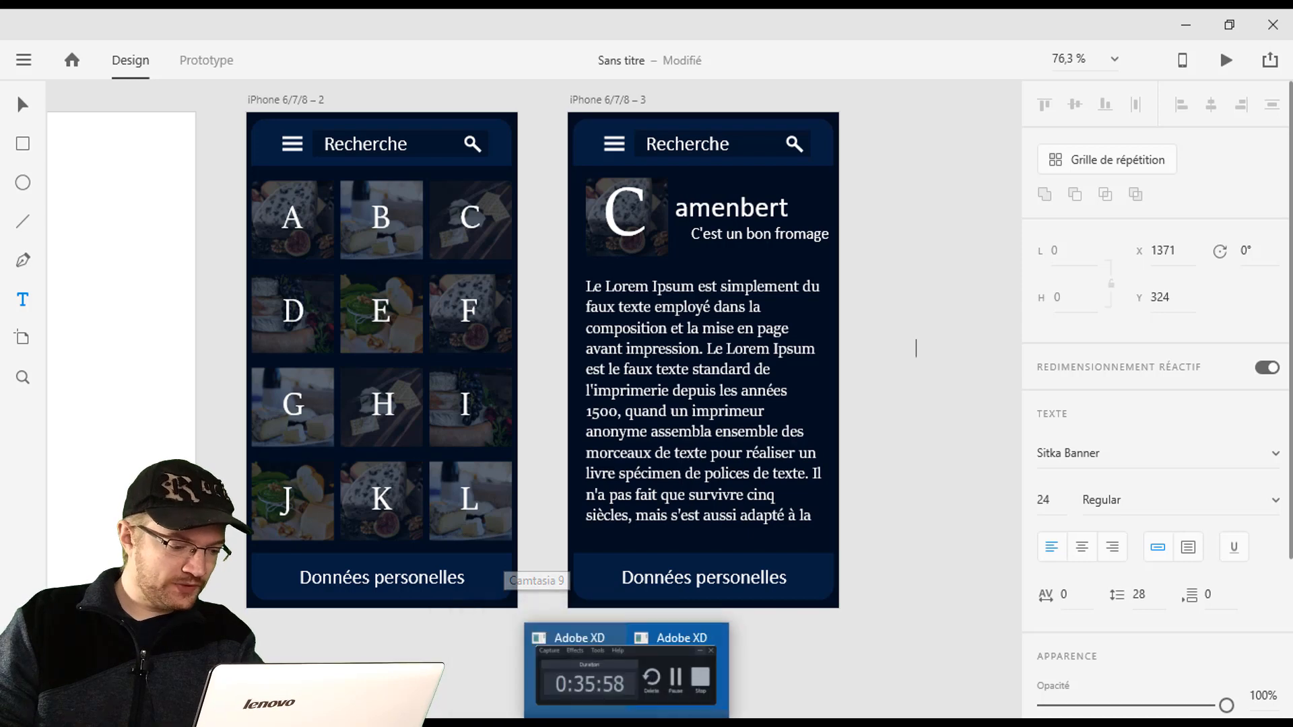
pyautogui.moveTo(445, 722)
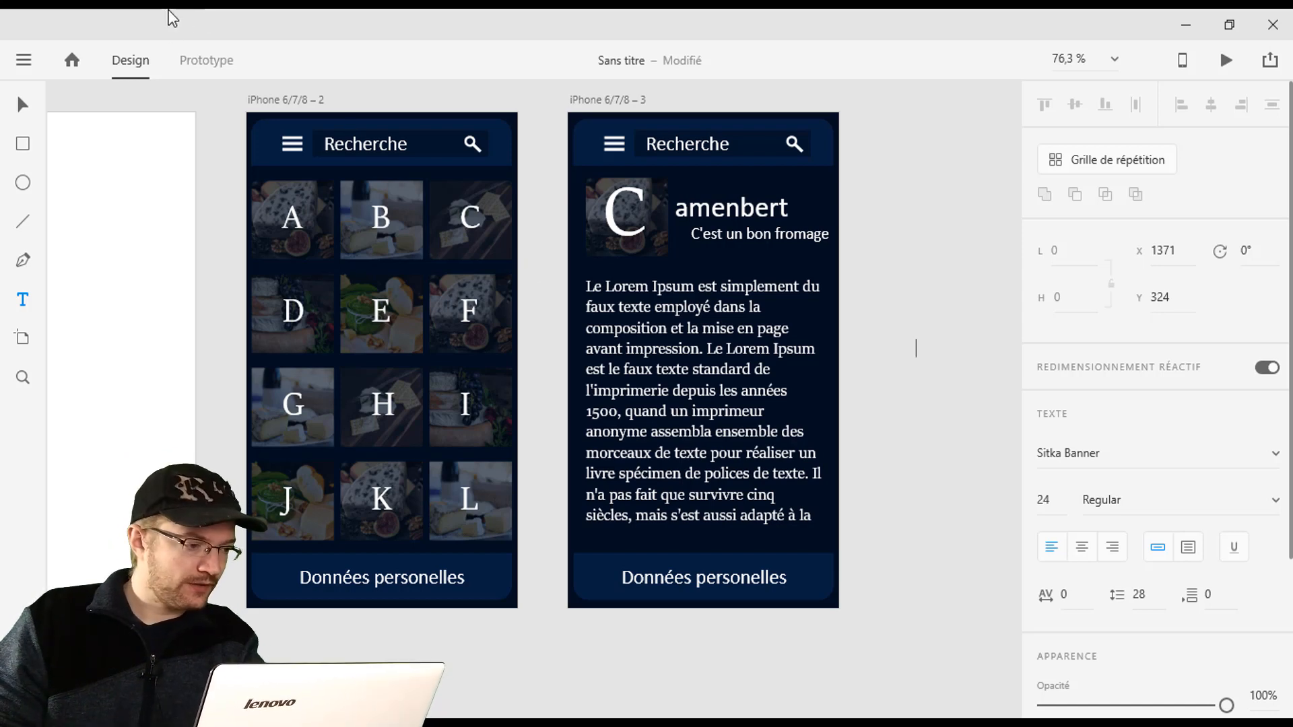
pyautogui.click(206, 60)
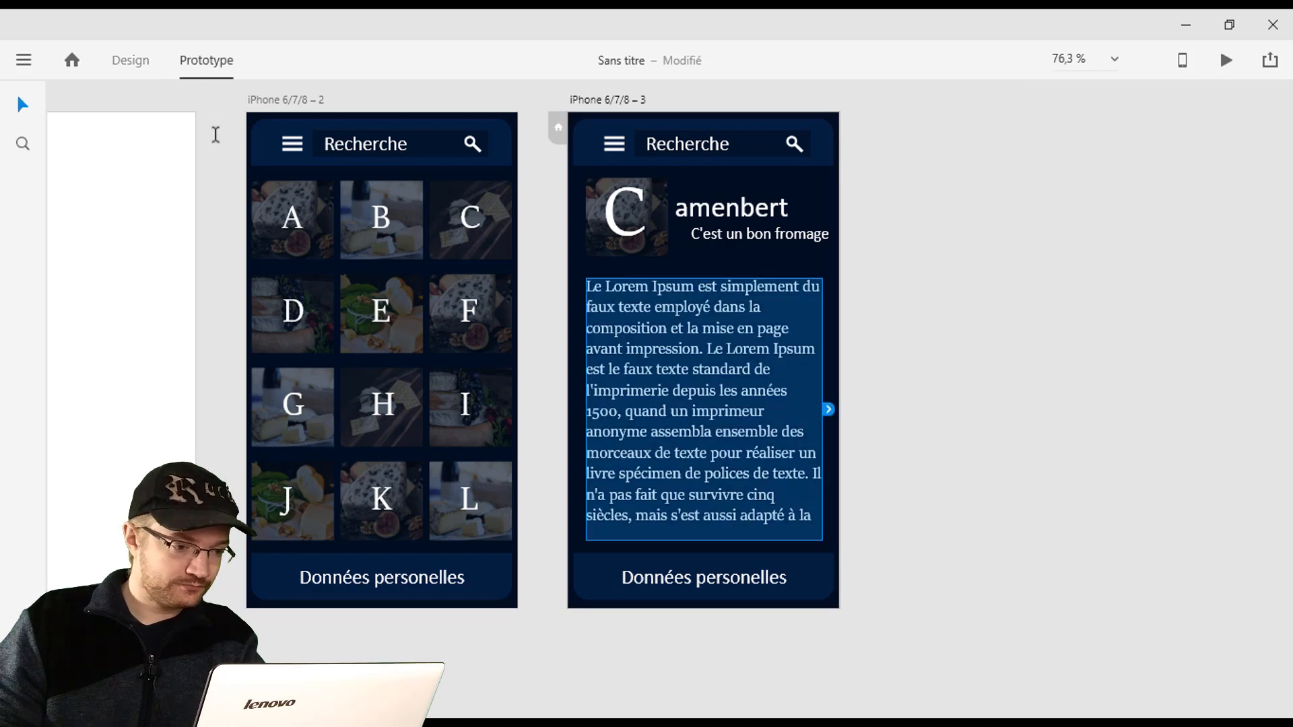
pyautogui.click(555, 275)
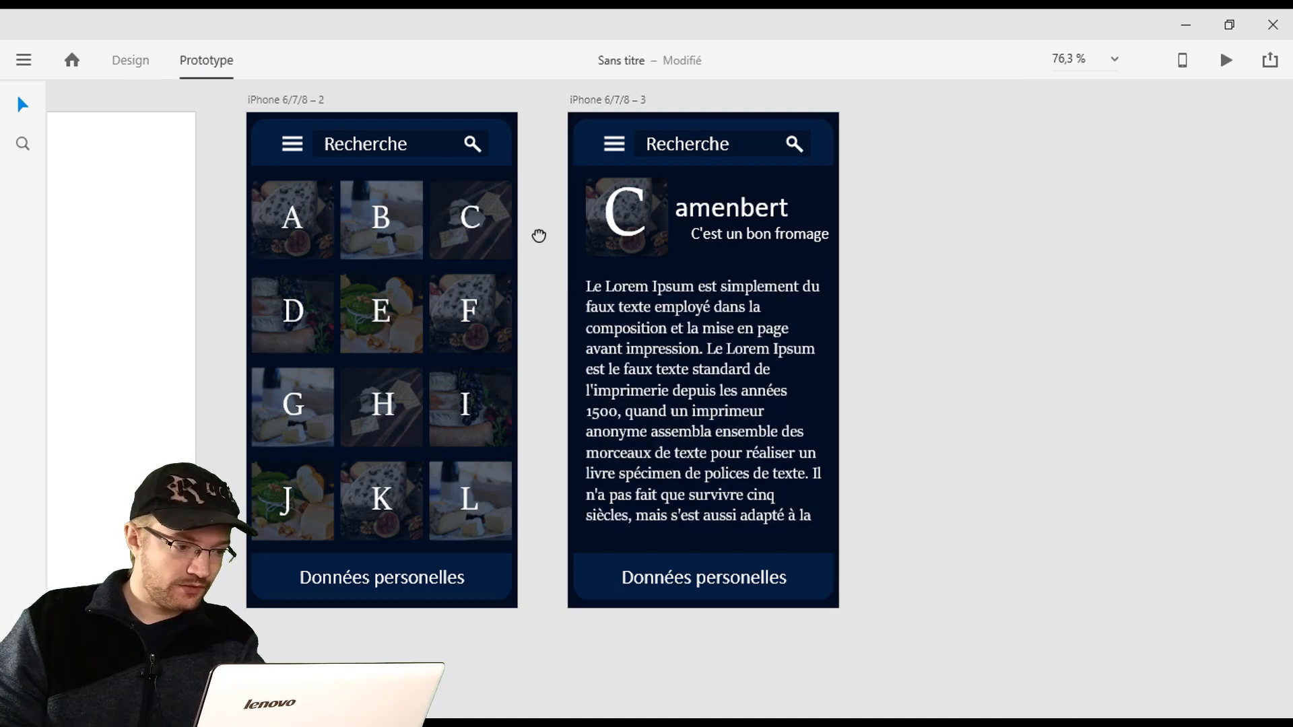
pyautogui.moveTo(539, 235); pyautogui.dragTo(543, 262)
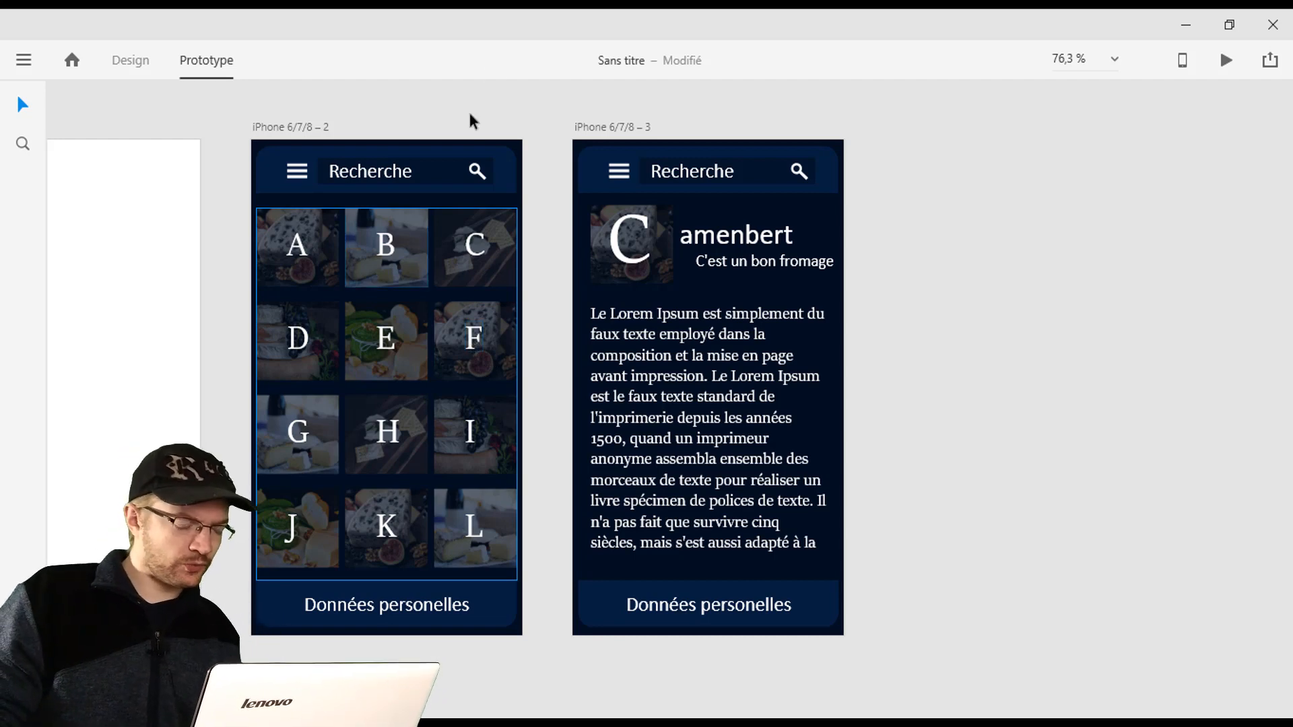
# Link the letter C in the tile grid to the iPhone 6/7/8 – 3 artboard and close the link settings.
pyautogui.click(471, 256)
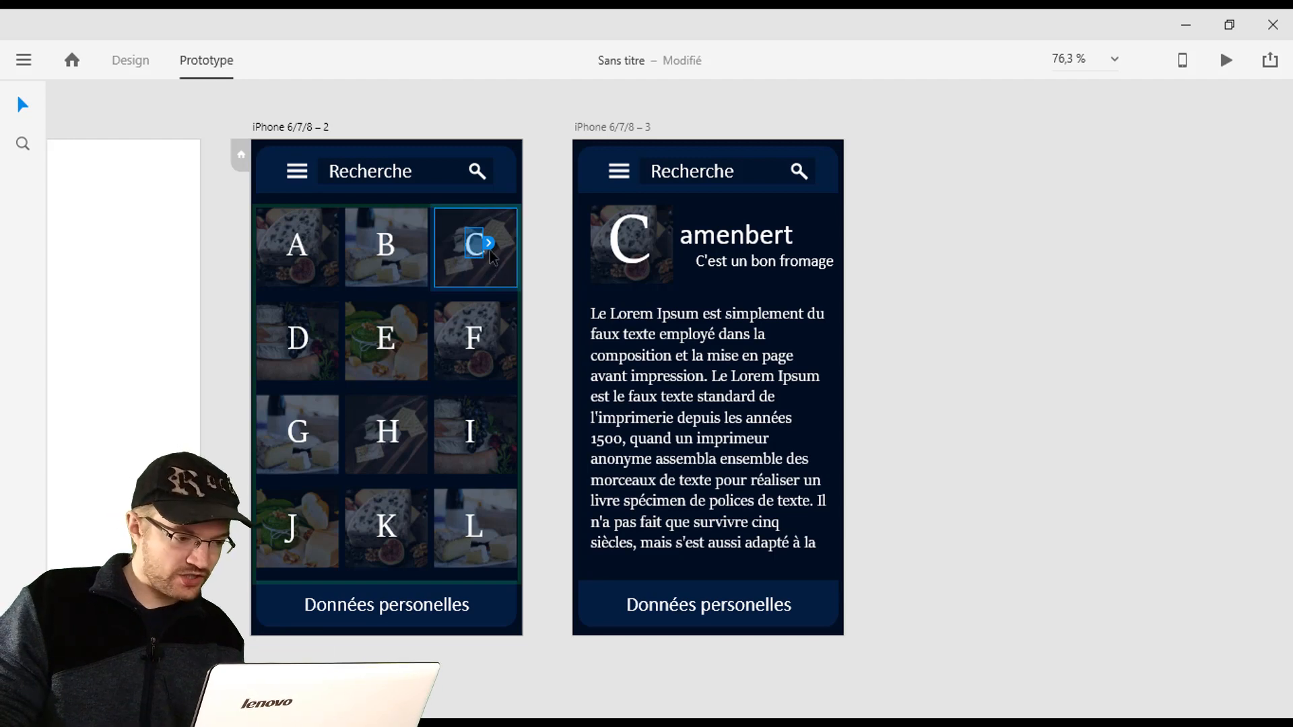
pyautogui.moveTo(490, 243); pyautogui.dragTo(652, 401)
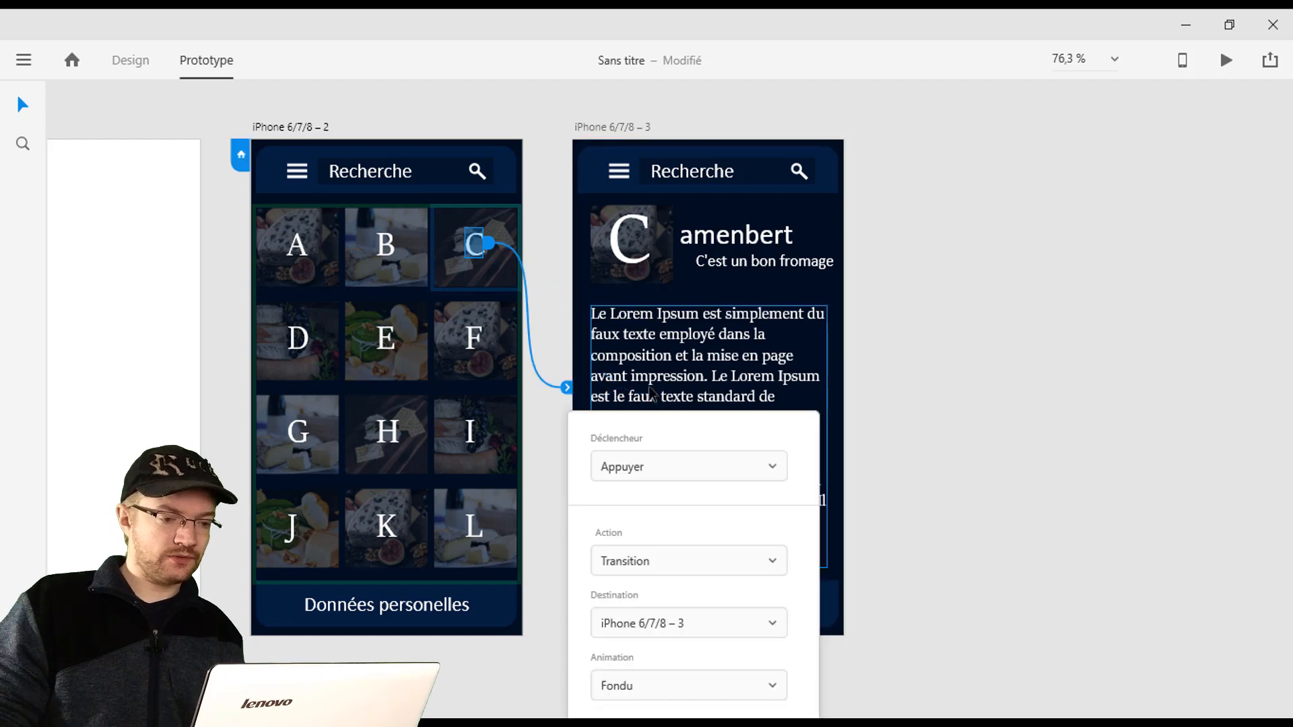
pyautogui.click(960, 325)
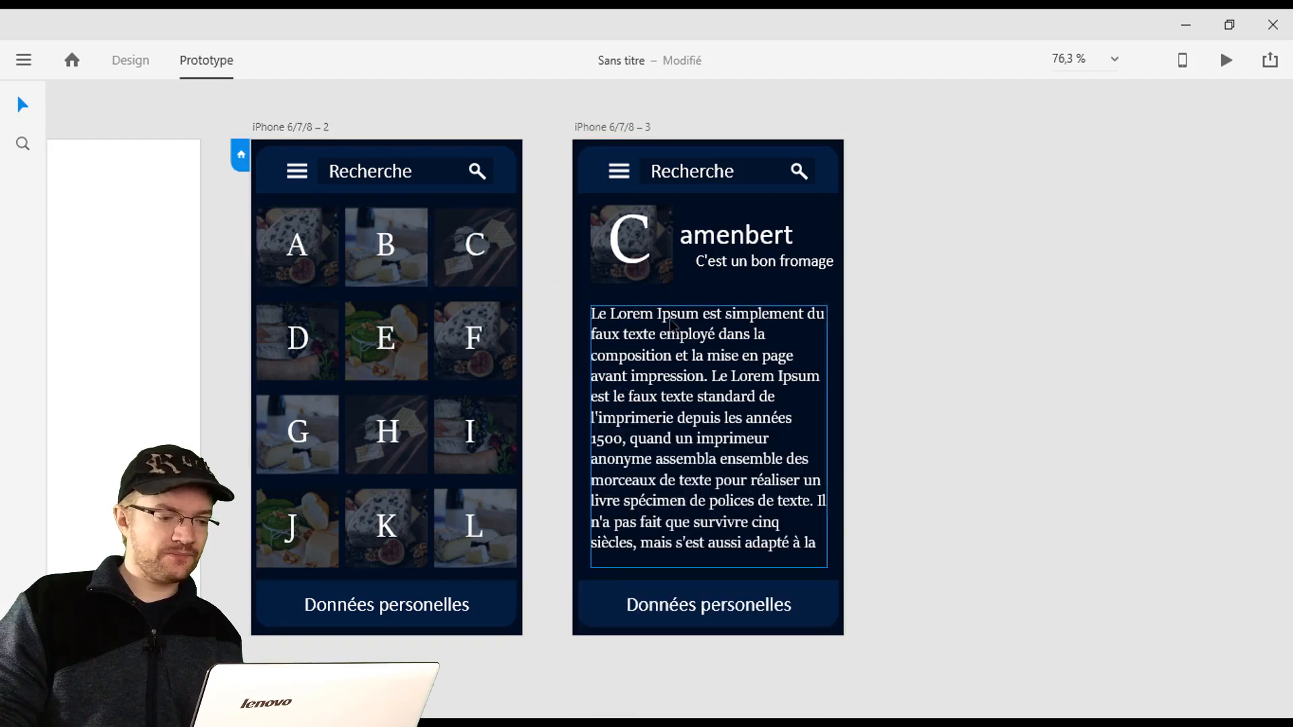
# Reopen the settings of the grid's C link, keeping Appuyer as trigger and Transition as action.
pyautogui.moveTo(495, 251); pyautogui.dragTo(569, 389)
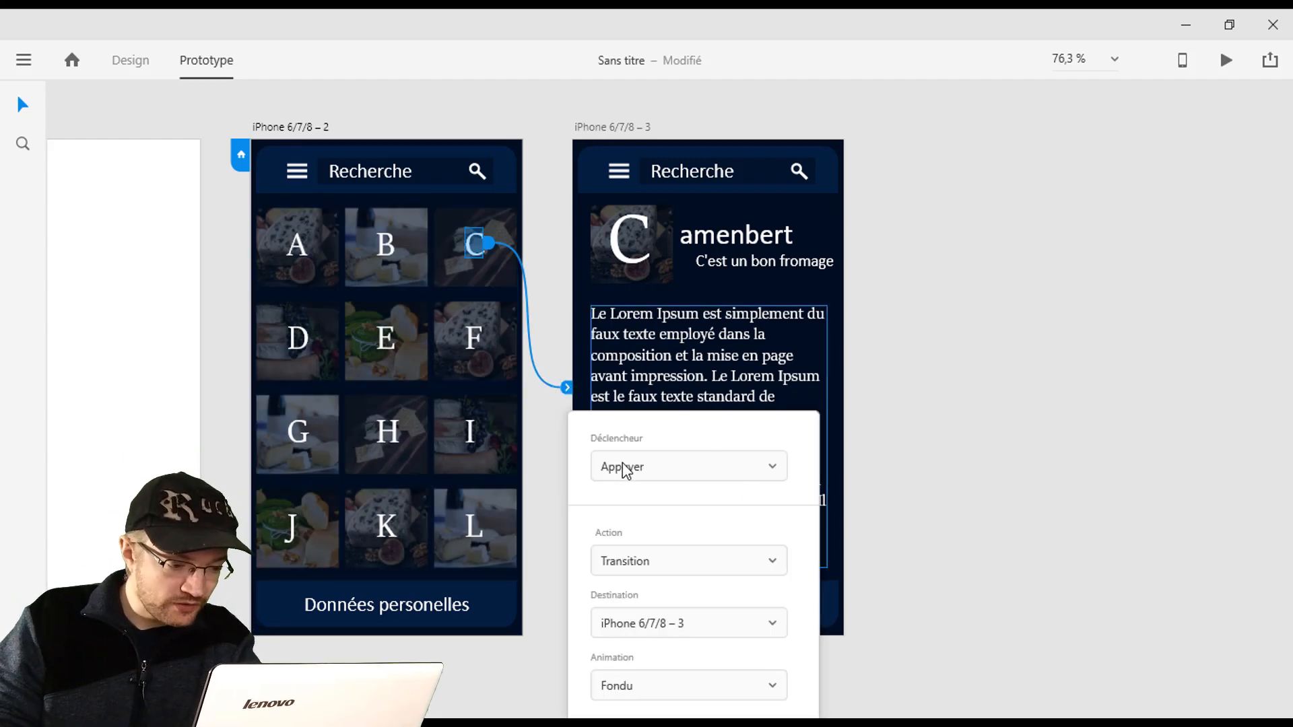
pyautogui.click(655, 478)
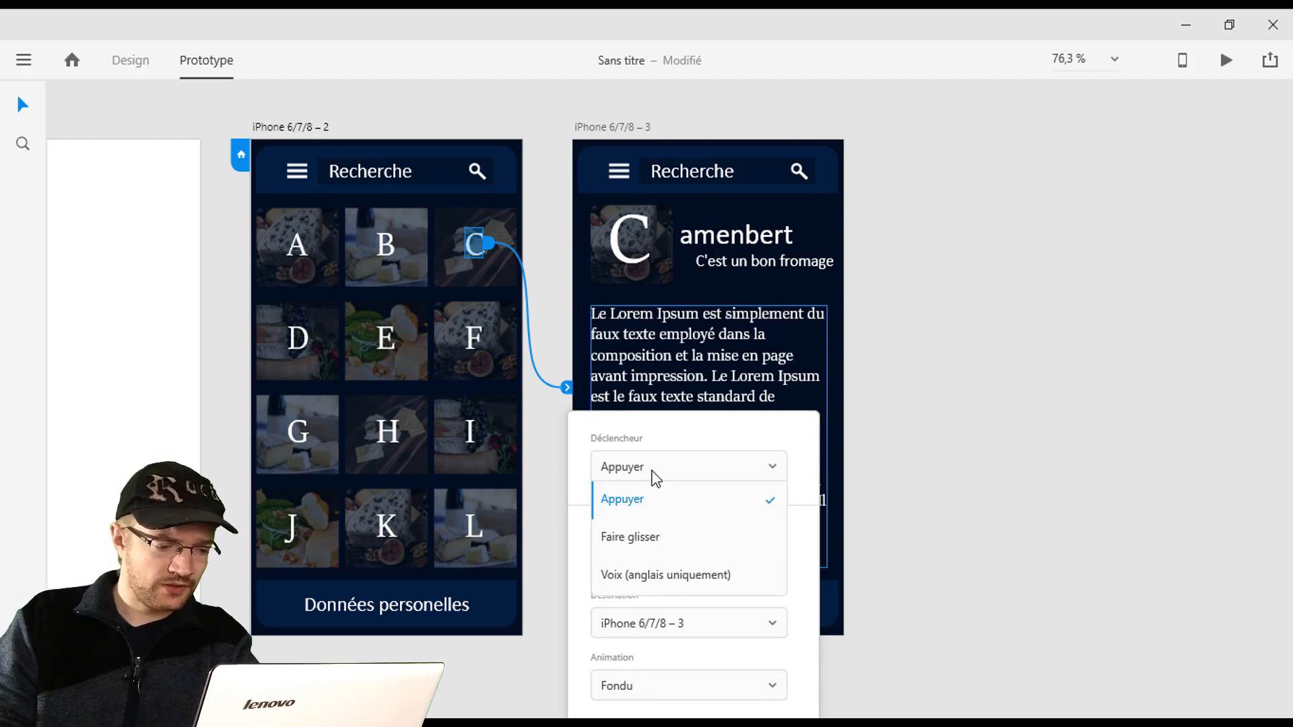
pyautogui.click(633, 511)
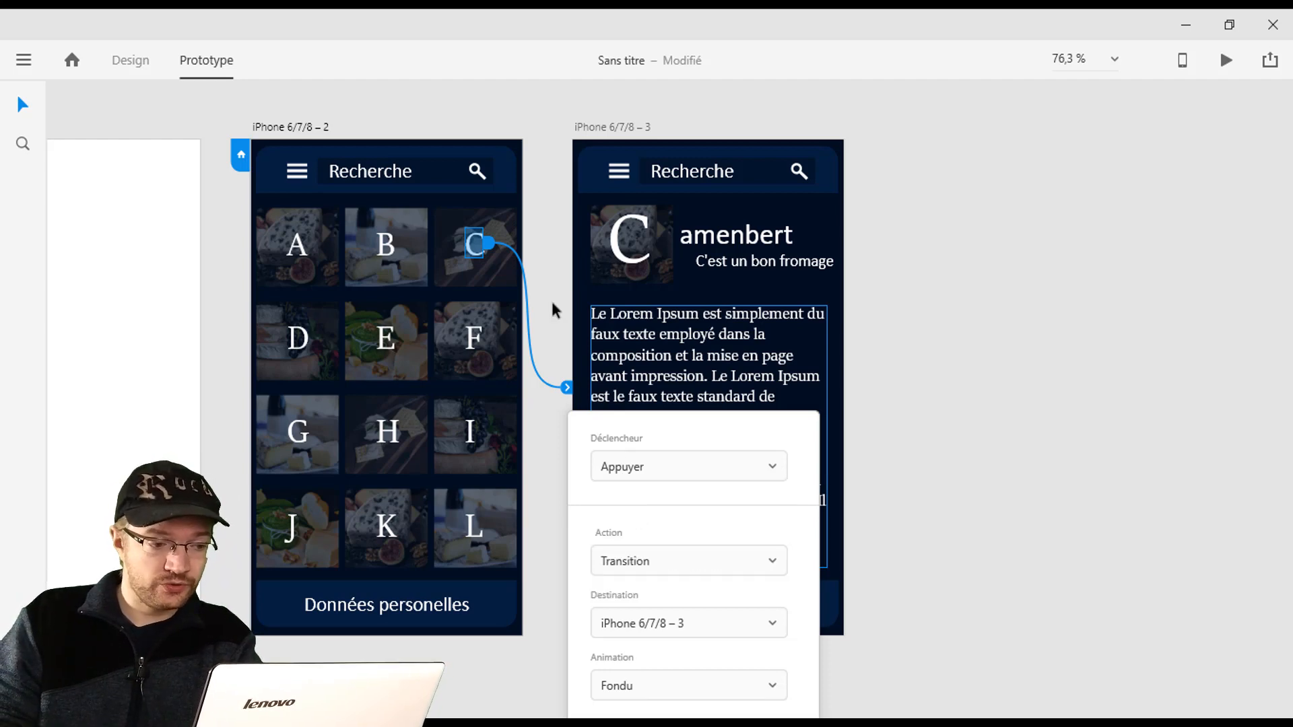
pyautogui.click(649, 563)
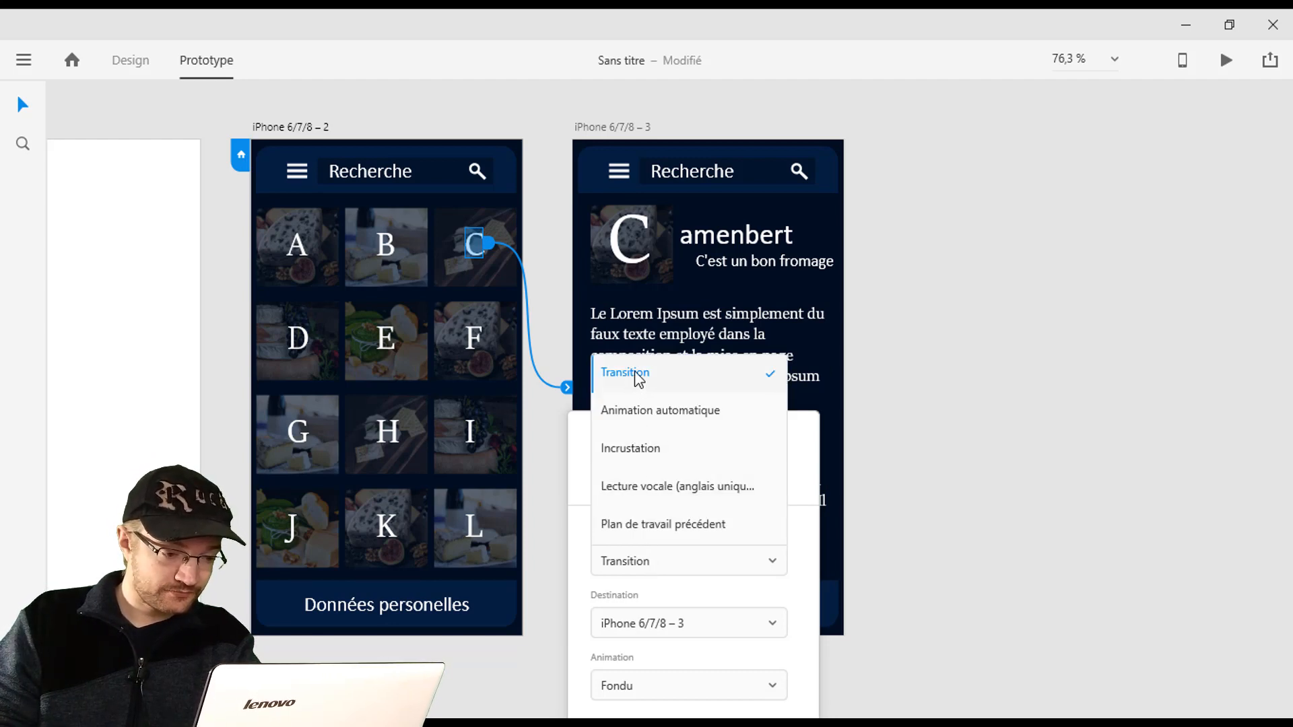
pyautogui.click(580, 565)
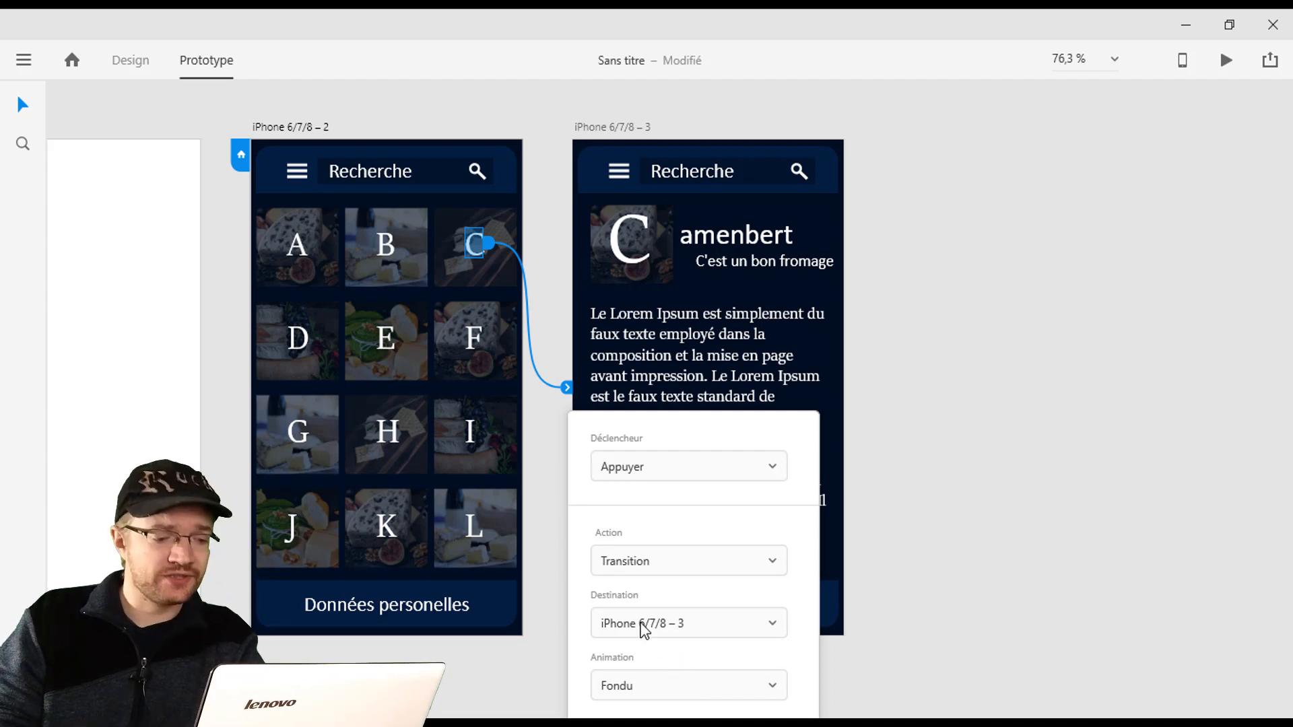
# Set the animation of the grid's C link to Glisser vers la gauche and close its settings.
pyautogui.click(687, 692)
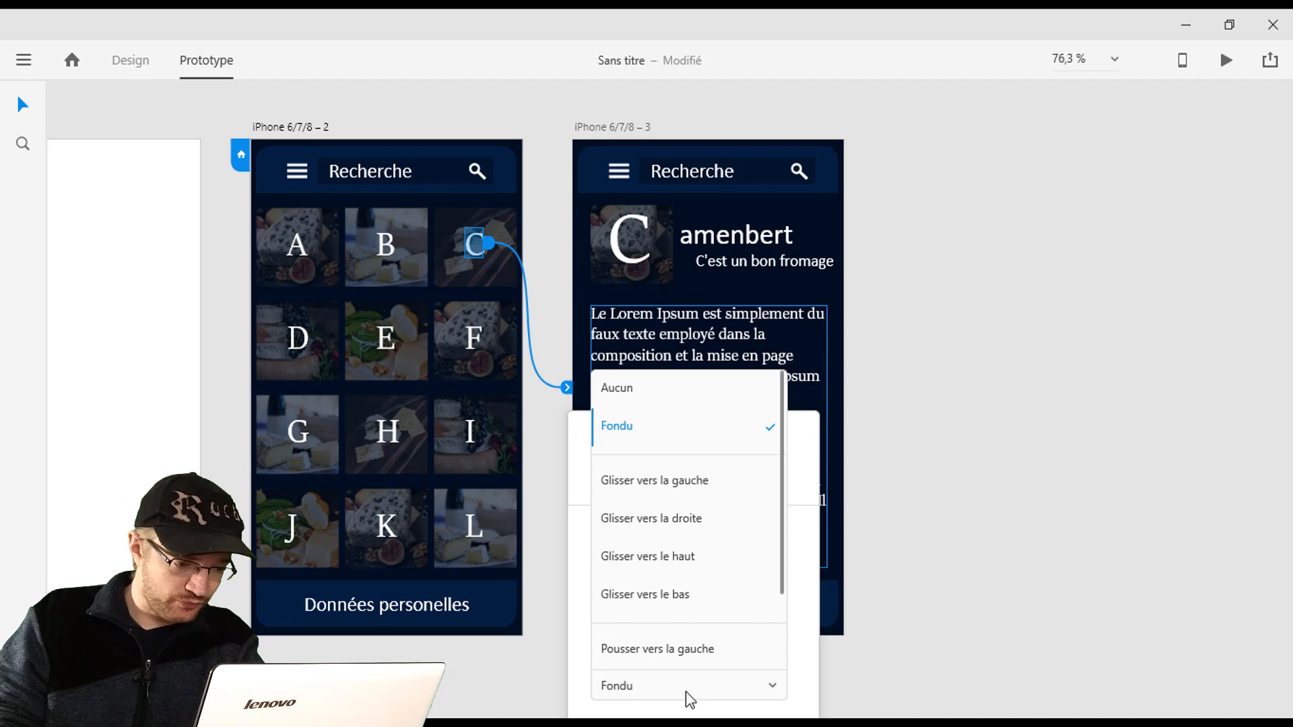
pyautogui.click(656, 483)
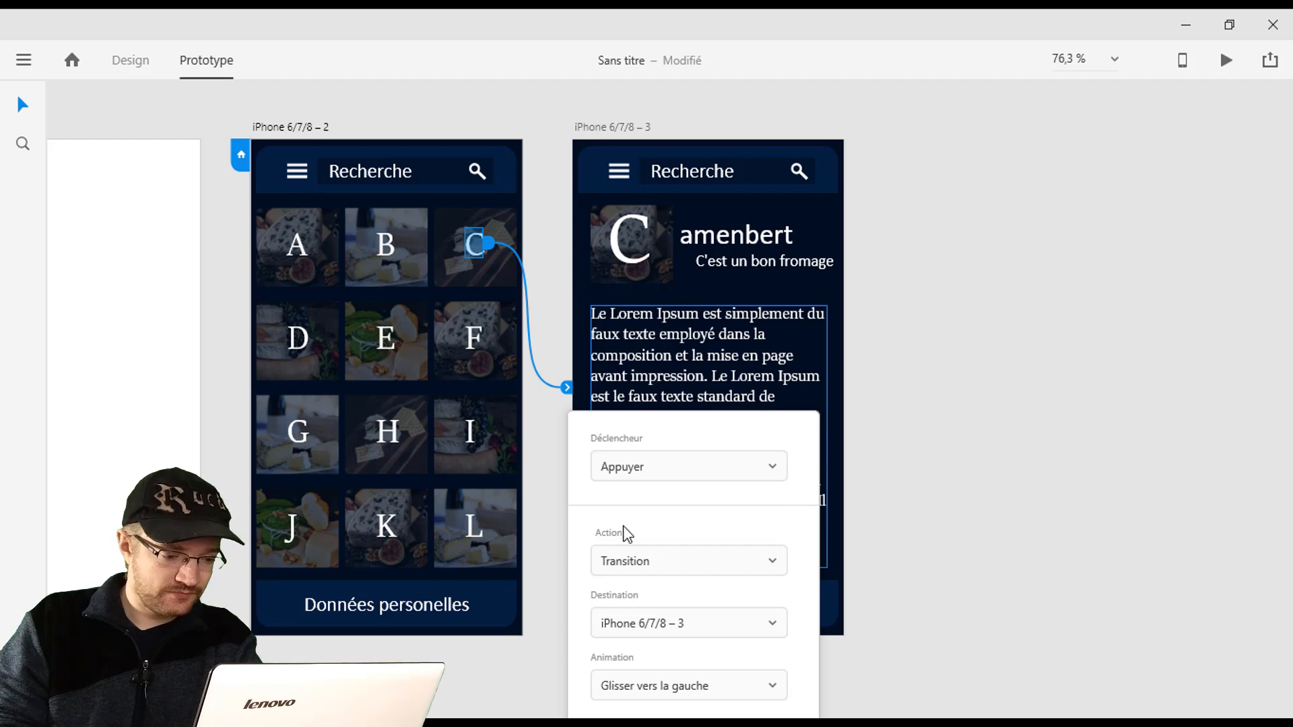
pyautogui.click(1005, 605)
pyautogui.moveTo(1005, 605); pyautogui.dragTo(1004, 520)
pyautogui.click(556, 287)
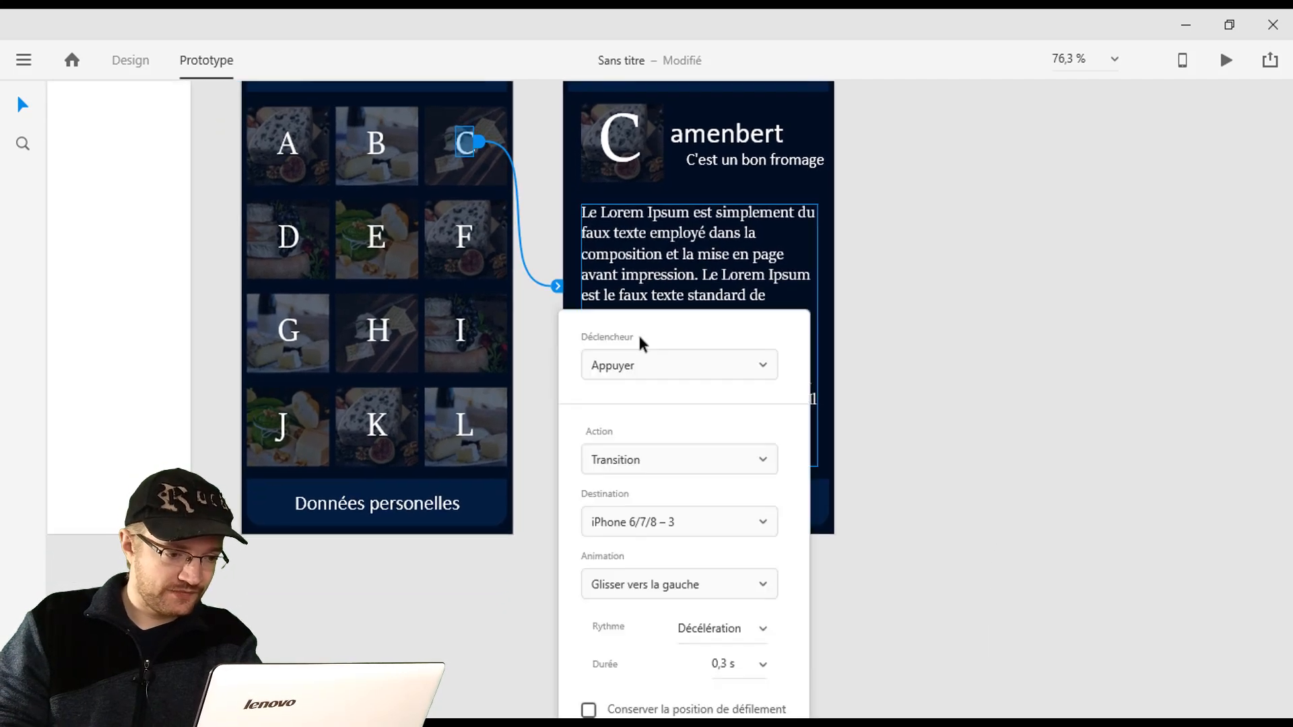
pyautogui.click(988, 309)
pyautogui.moveTo(987, 309); pyautogui.dragTo(1013, 390)
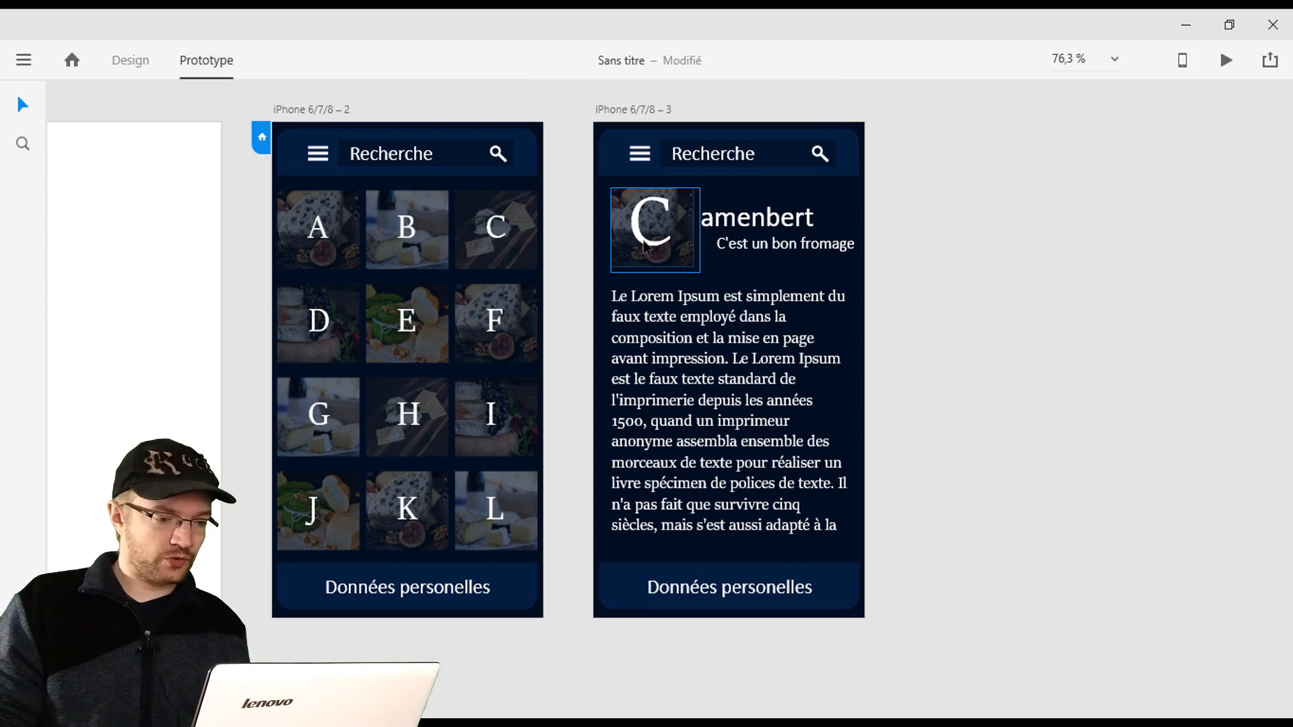
# Link the C photo tile on the description screen to the iPhone 6/7/8 – 2 artboard, with Appuyer as trigger.
pyautogui.click(645, 248)
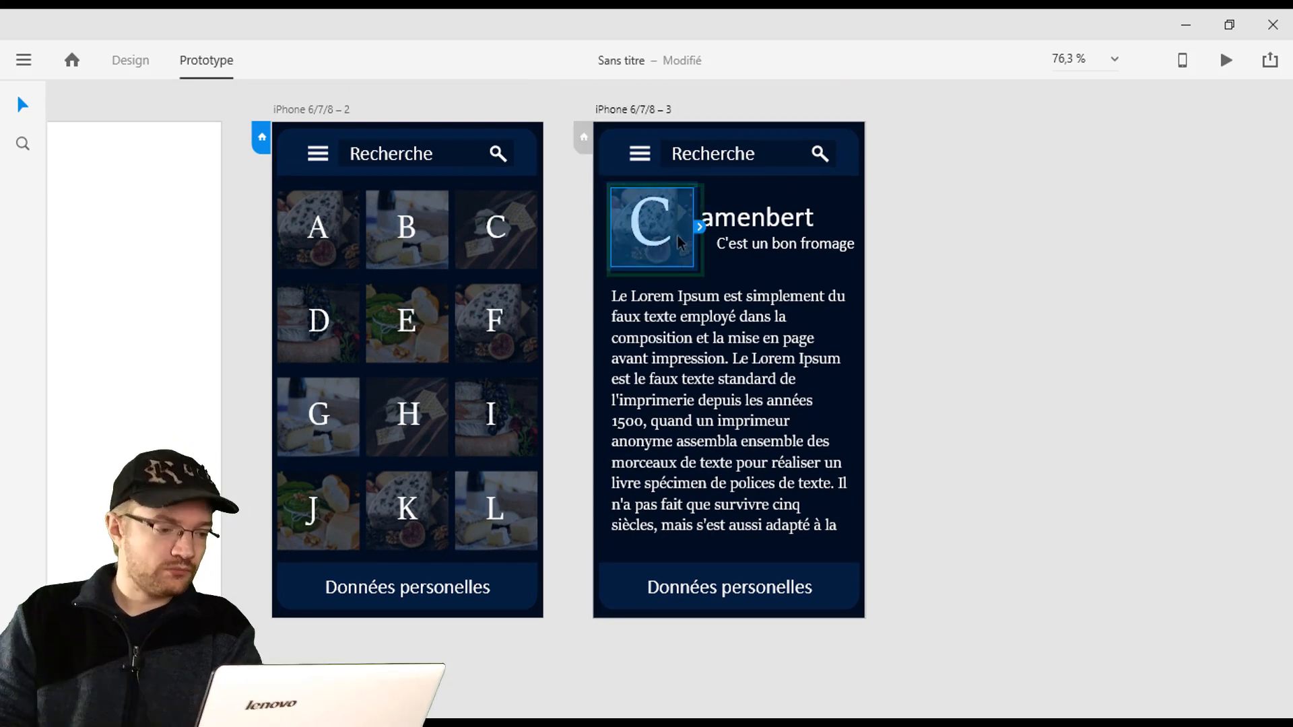
pyautogui.moveTo(701, 231); pyautogui.dragTo(400, 377)
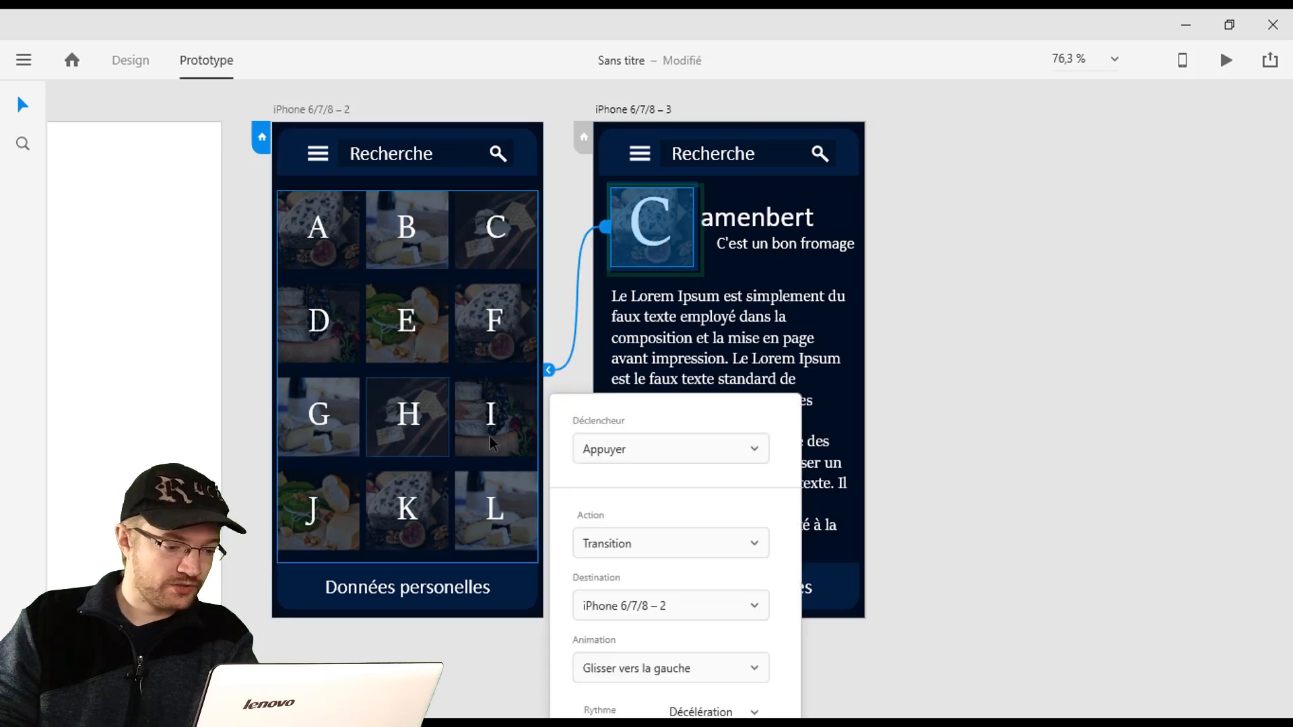
pyautogui.click(632, 442)
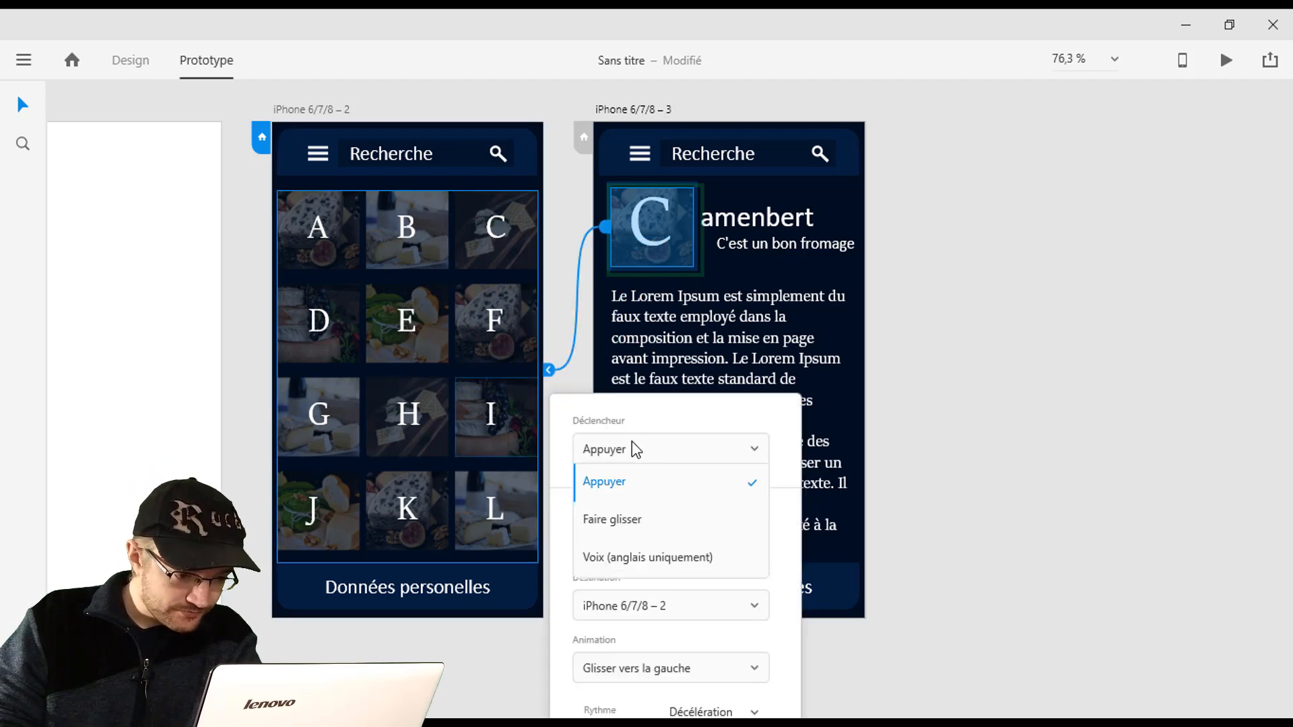
pyautogui.click(620, 483)
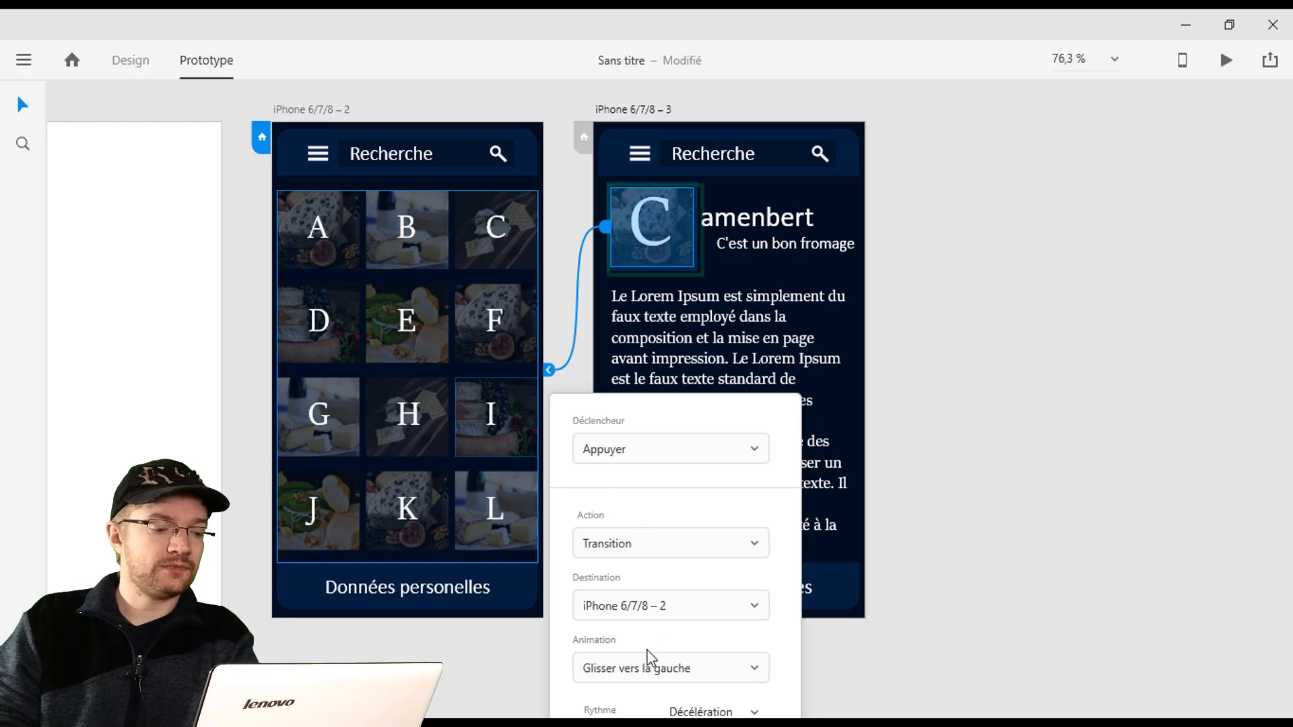
# Set the animation of the description tile's return link to Glisser vers la droite and close its settings.
pyautogui.click(636, 669)
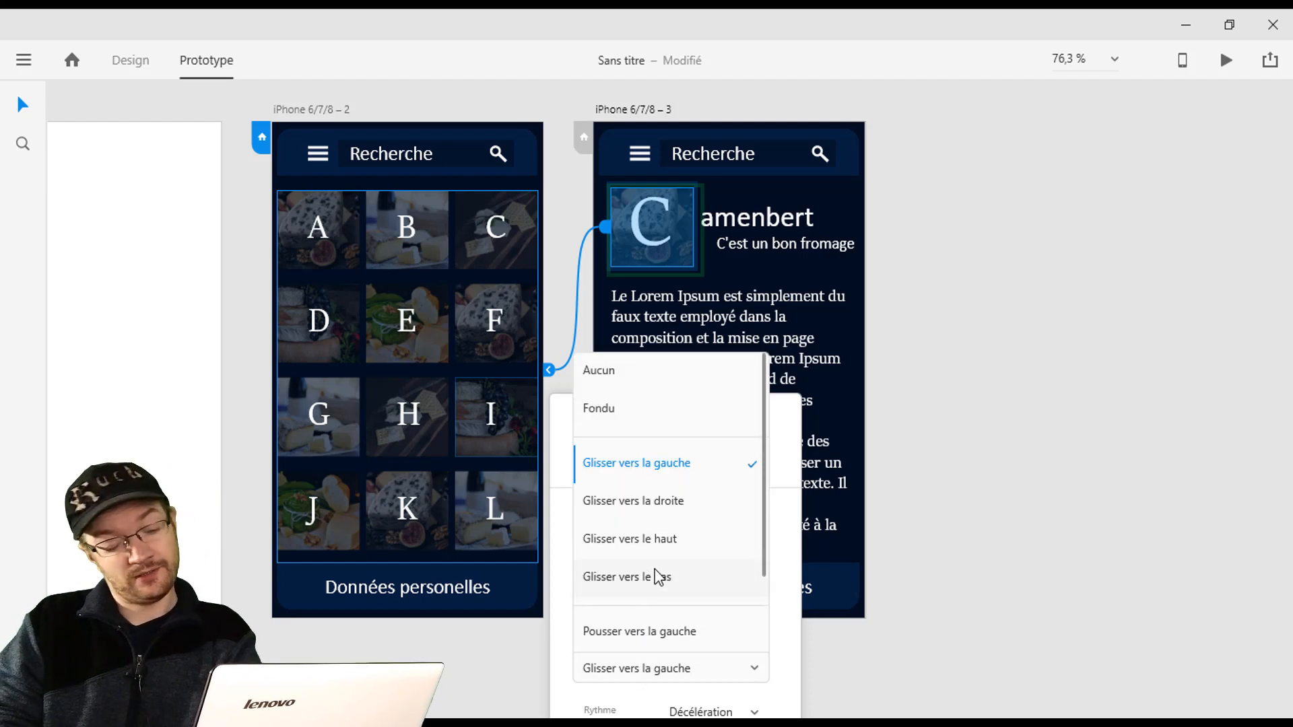
pyautogui.click(657, 512)
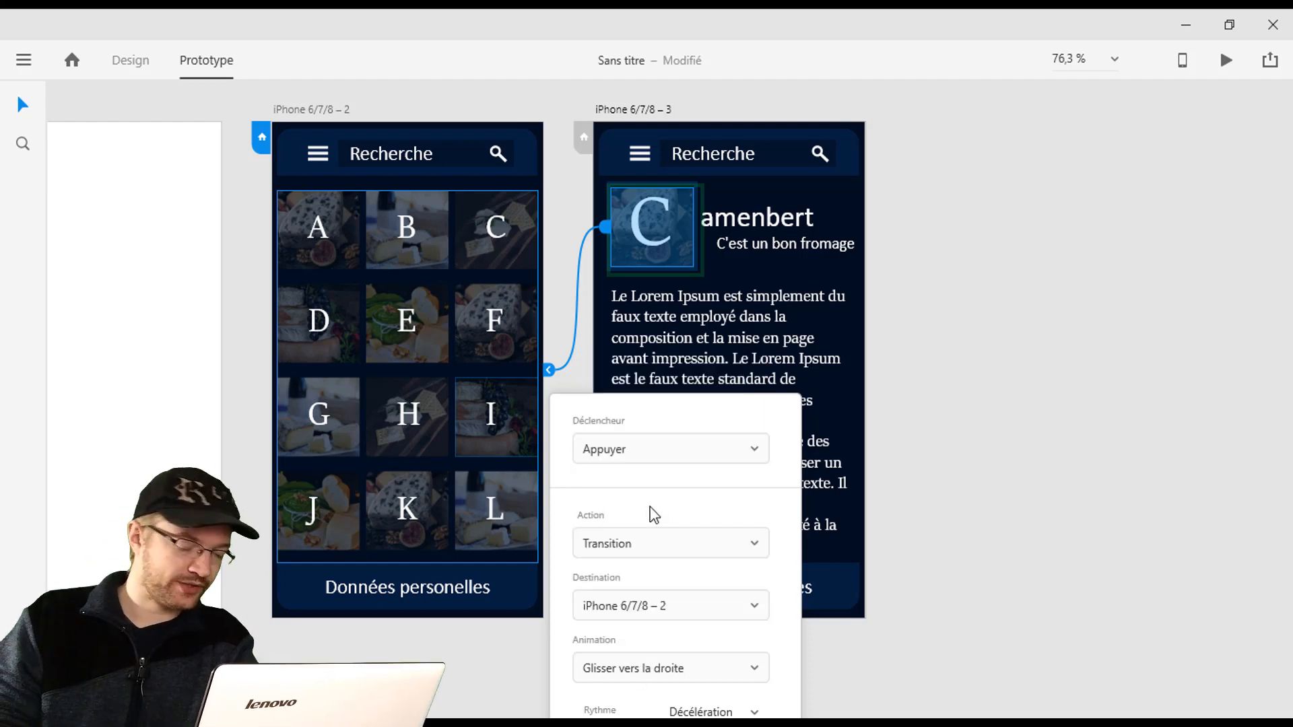
pyautogui.click(891, 670)
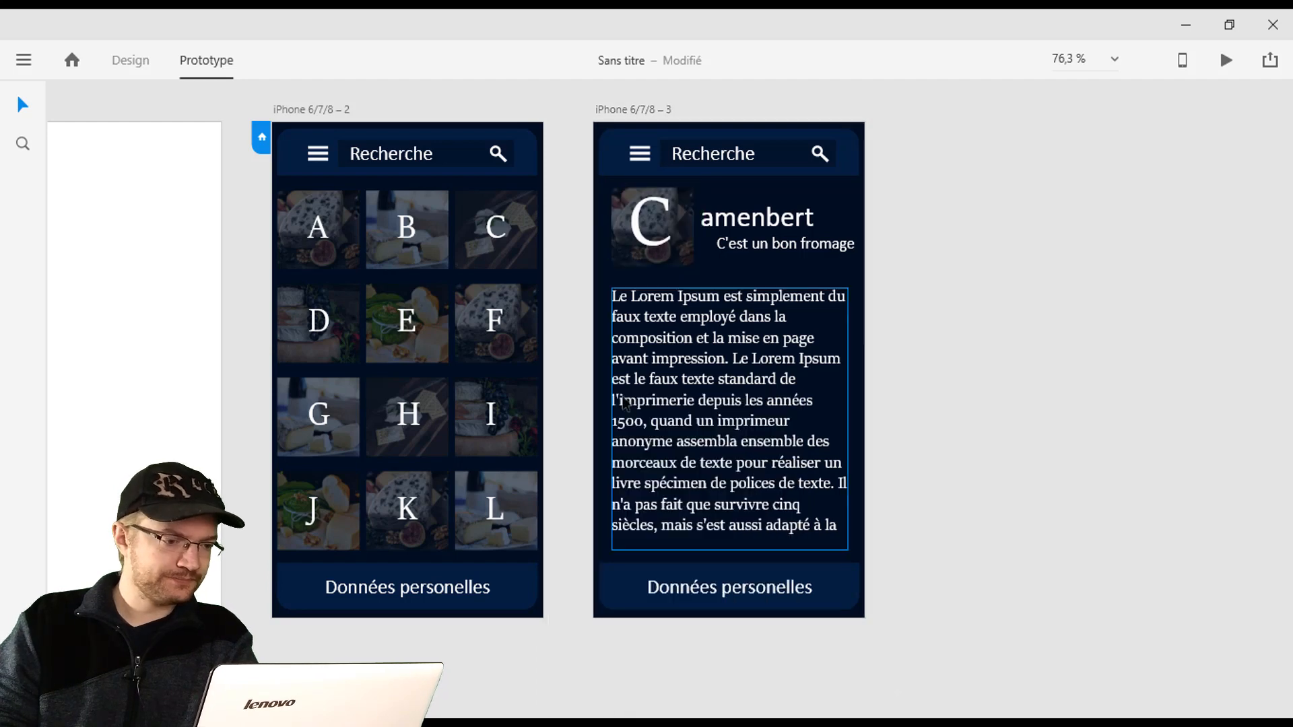
# Preview the prototype, testing the grid's C link to the description screen and the tile's link back to the grid.
pyautogui.scroll(2, 619, 455)
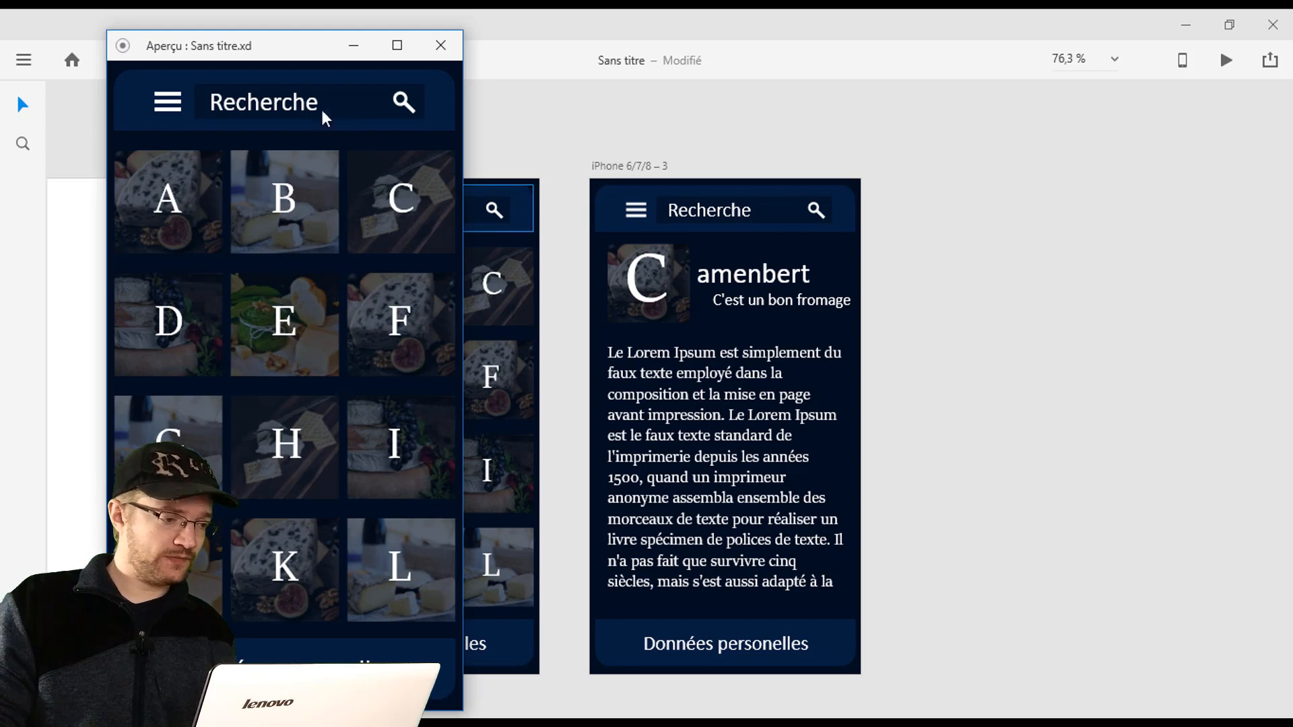
pyautogui.moveTo(277, 49); pyautogui.dragTo(524, 41)
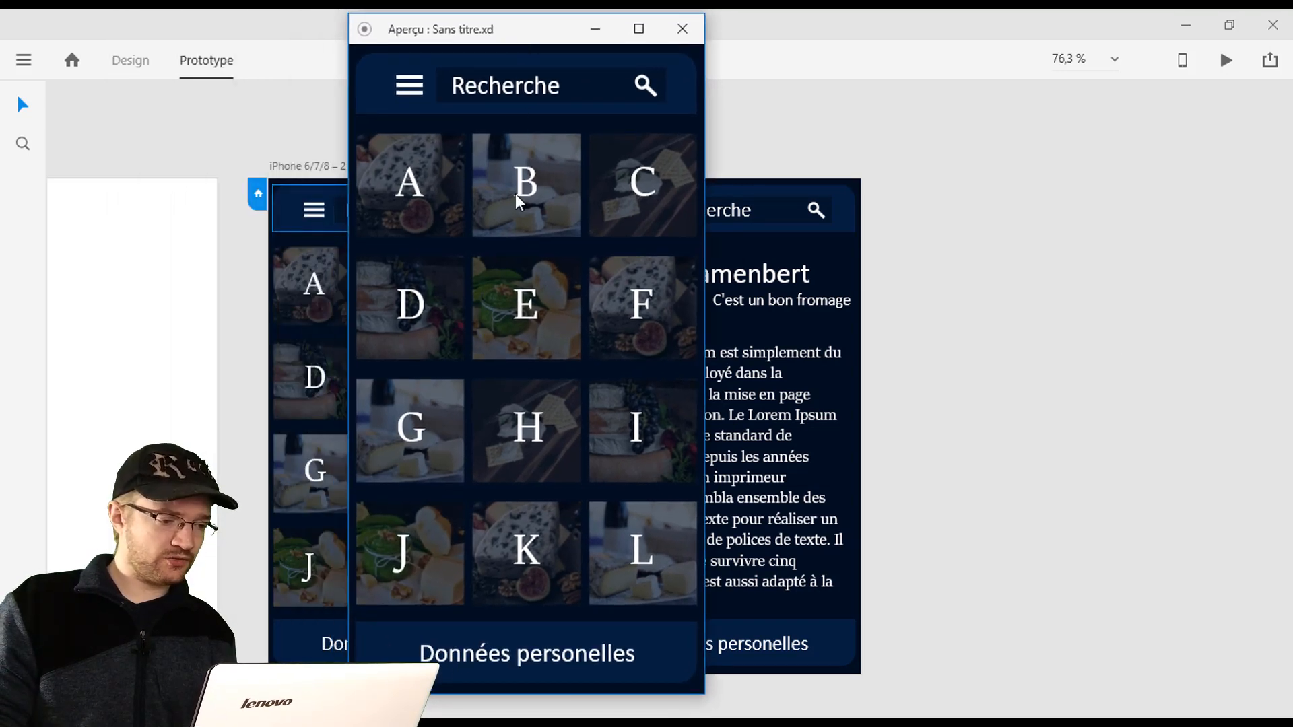
pyautogui.click(640, 195)
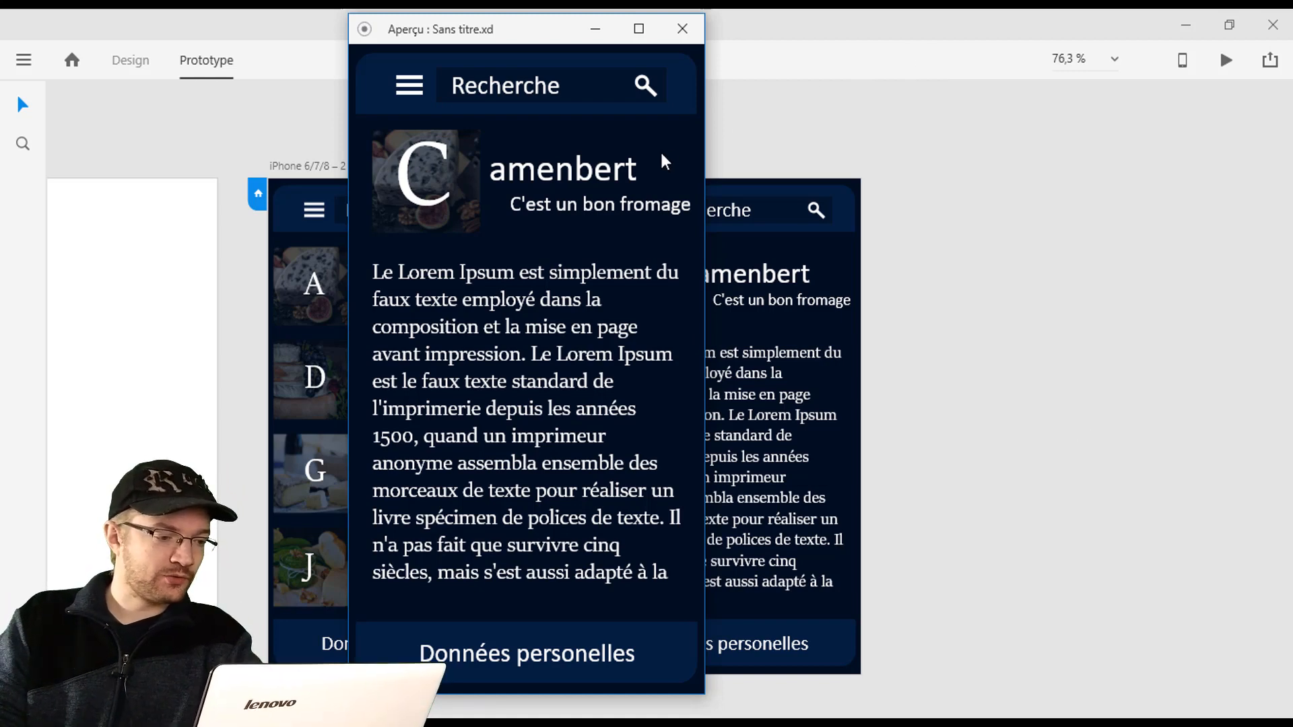
pyautogui.click(404, 183)
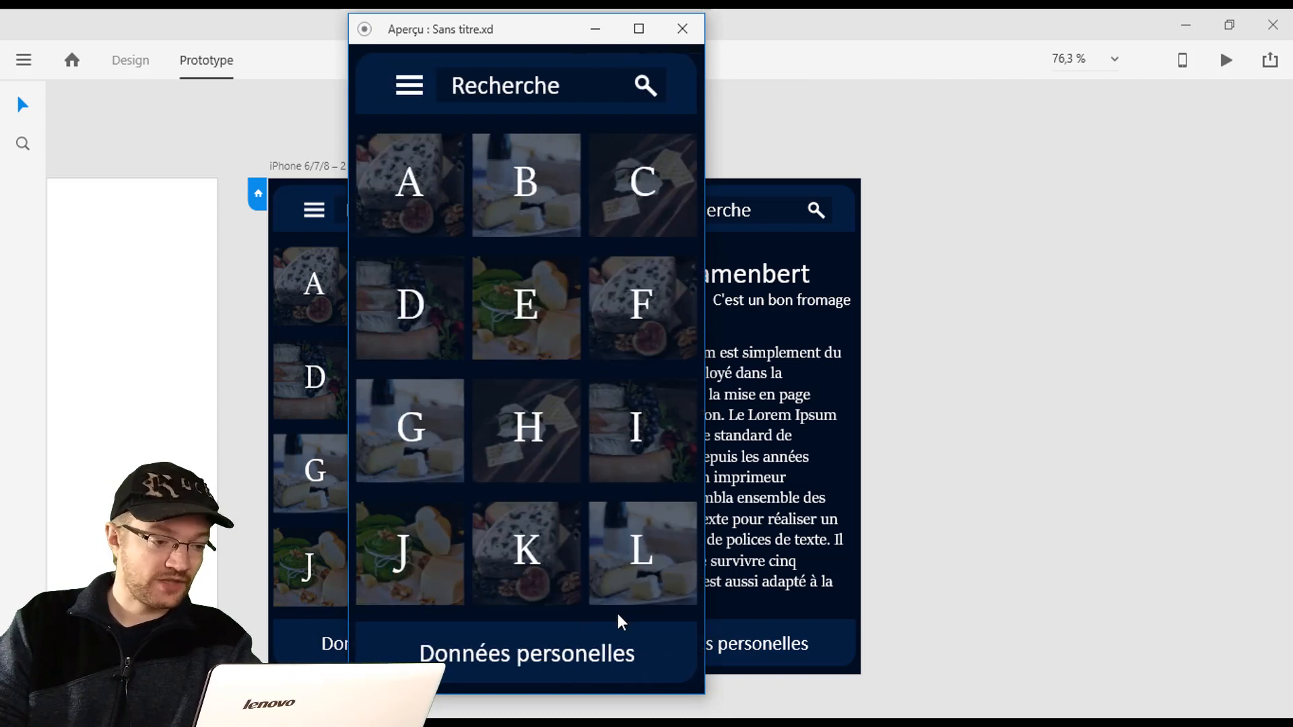
pyautogui.moveTo(511, 31); pyautogui.dragTo(533, 40)
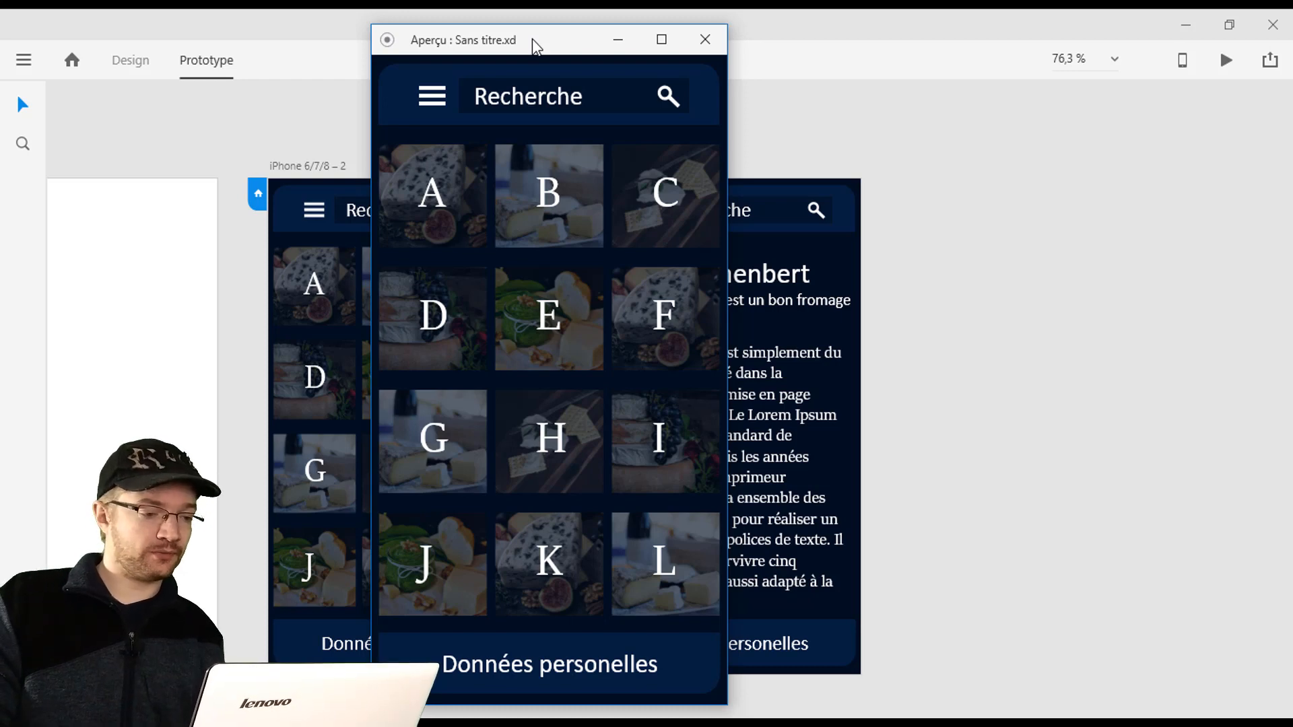
pyautogui.moveTo(532, 37); pyautogui.dragTo(551, 41)
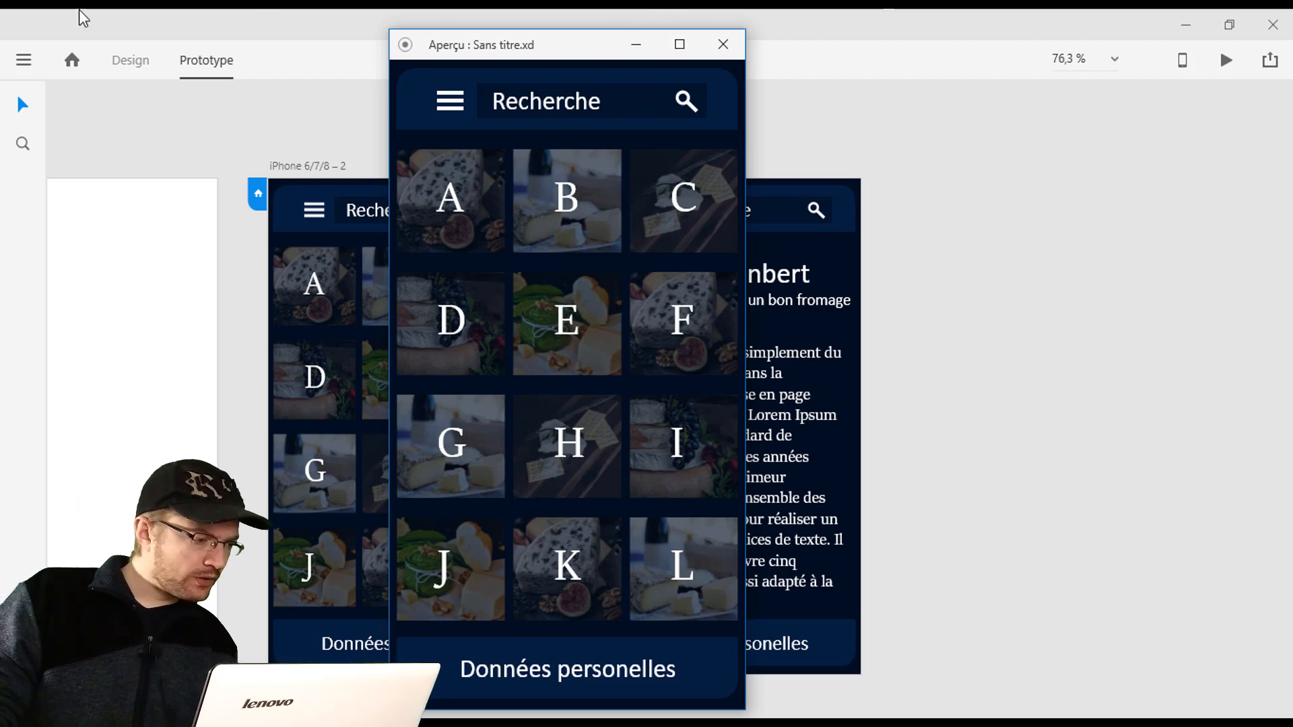
# Examine the user interface kits on offer and return to the artboards without opening one.
pyautogui.click(27, 62)
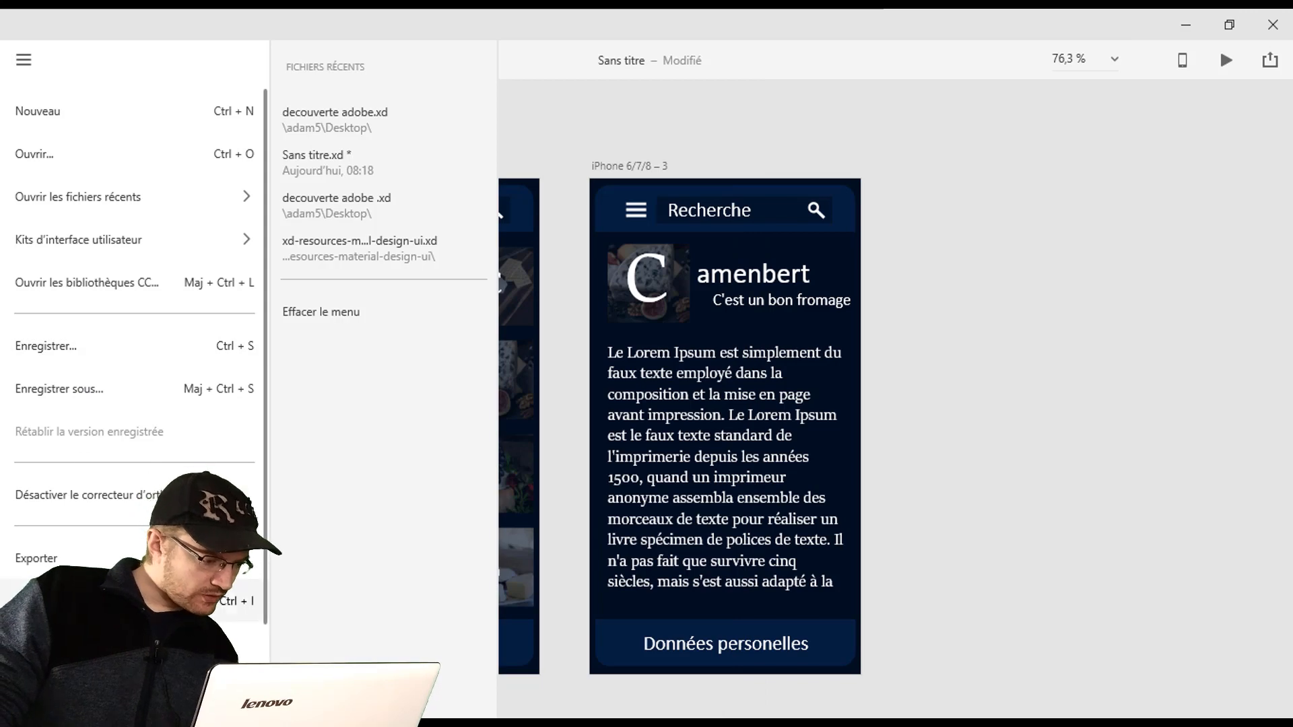
pyautogui.click(75, 544)
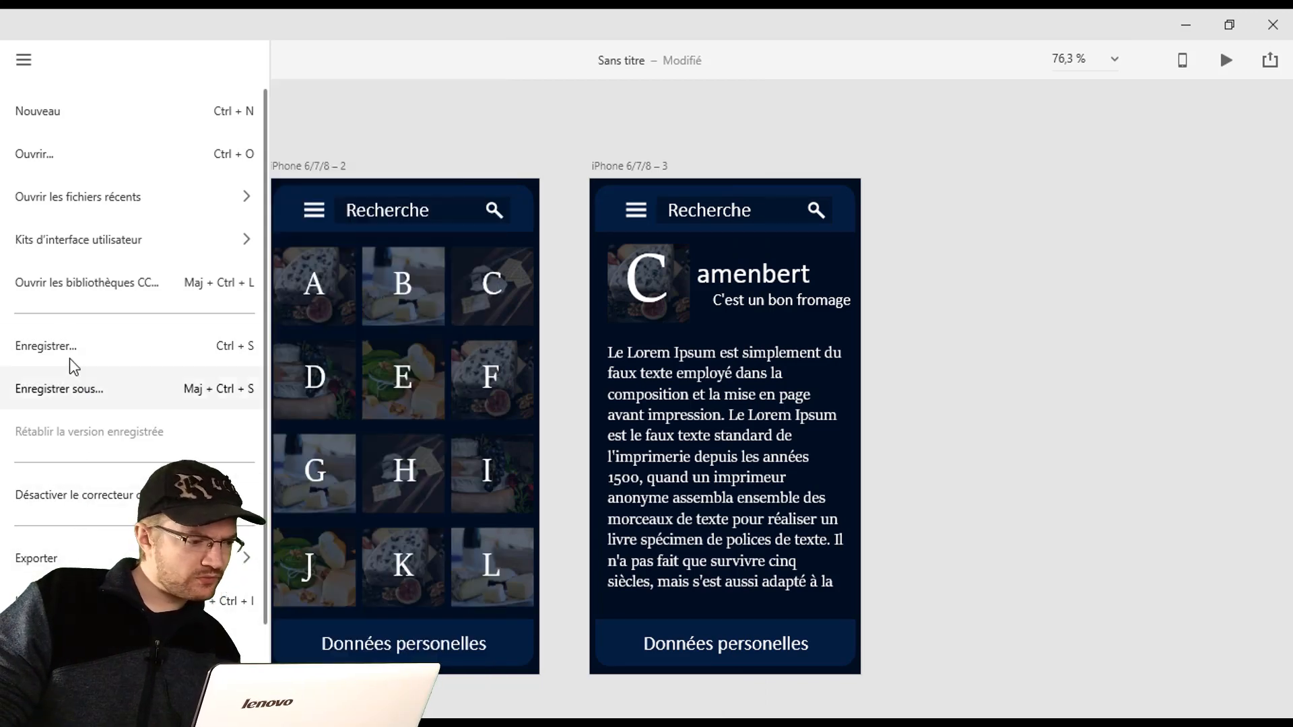
pyautogui.moveTo(59, 257)
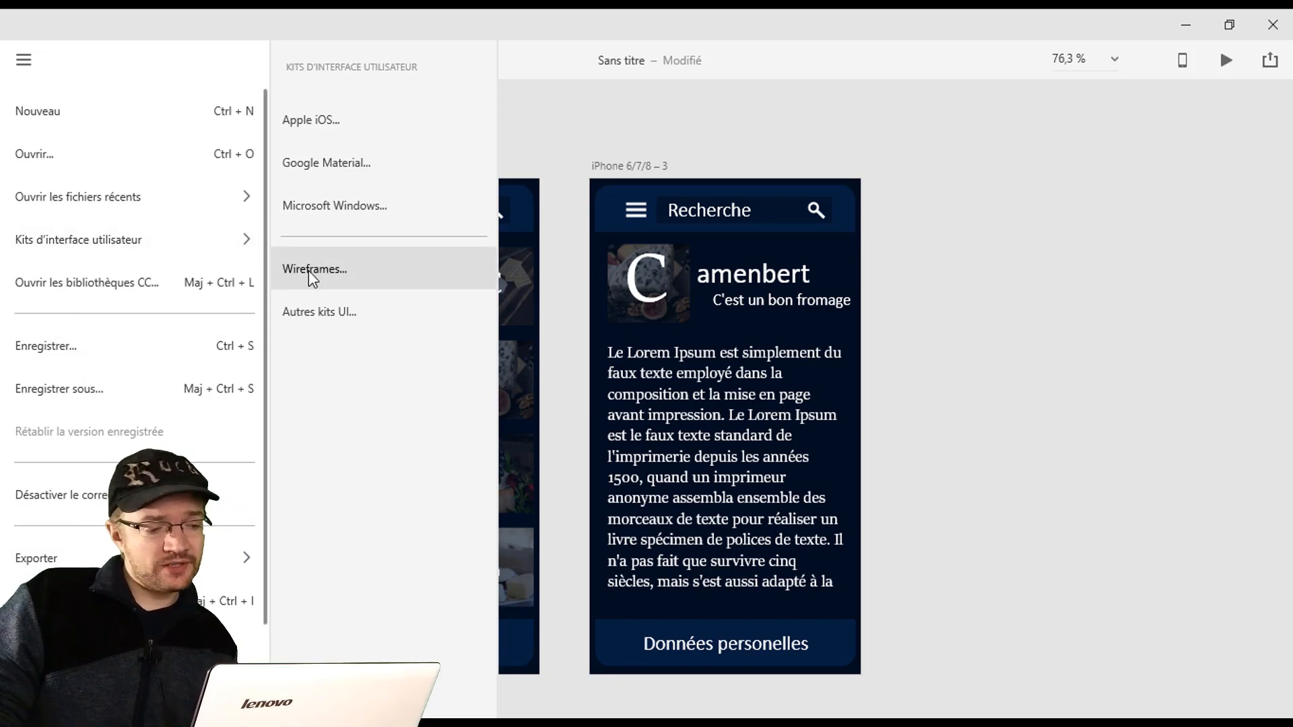
pyautogui.click(1131, 370)
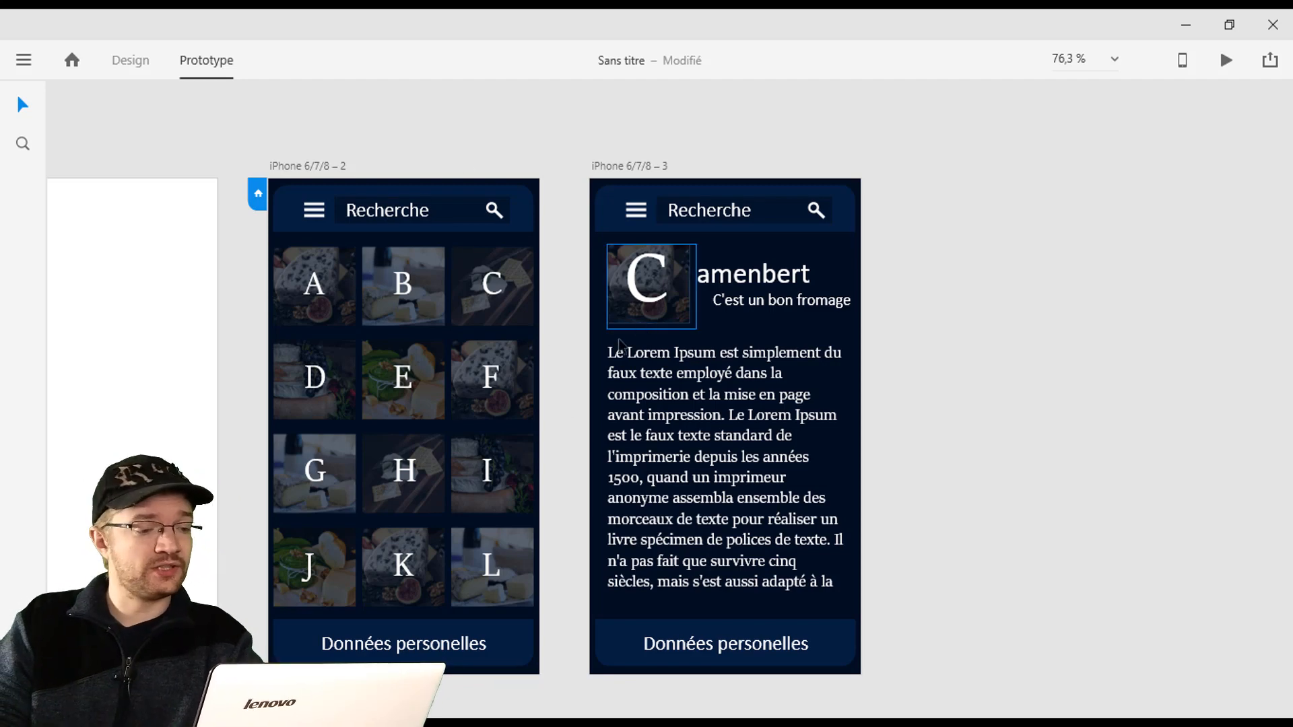
pyautogui.moveTo(565, 355); pyautogui.dragTo(611, 332)
pyautogui.scroll(-1, 627, 378)
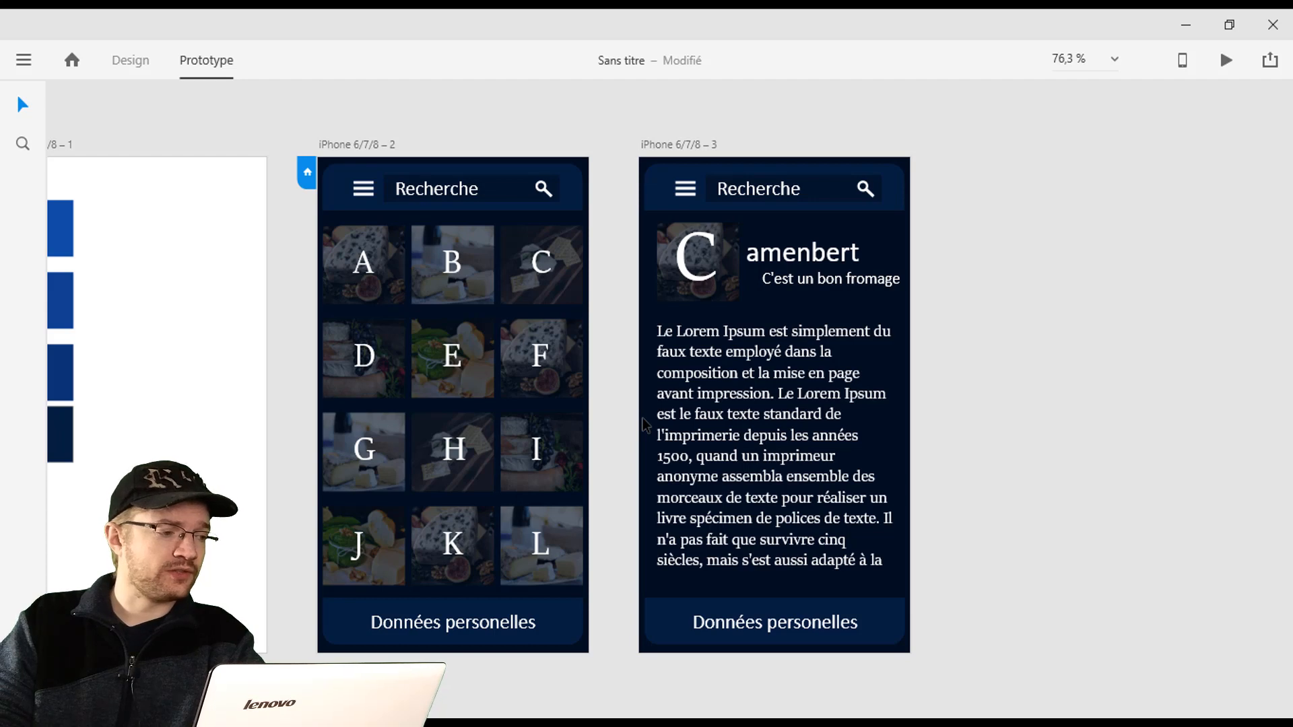
pyautogui.click(25, 60)
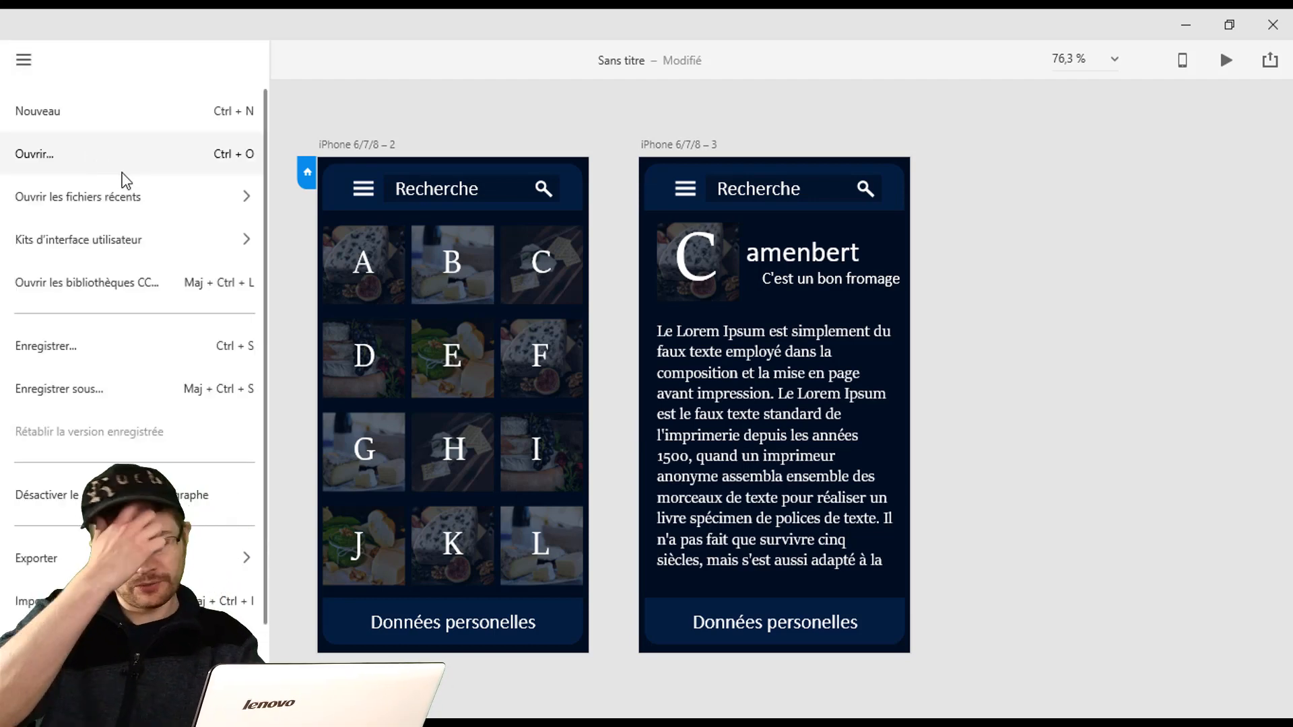
pyautogui.click(385, 410)
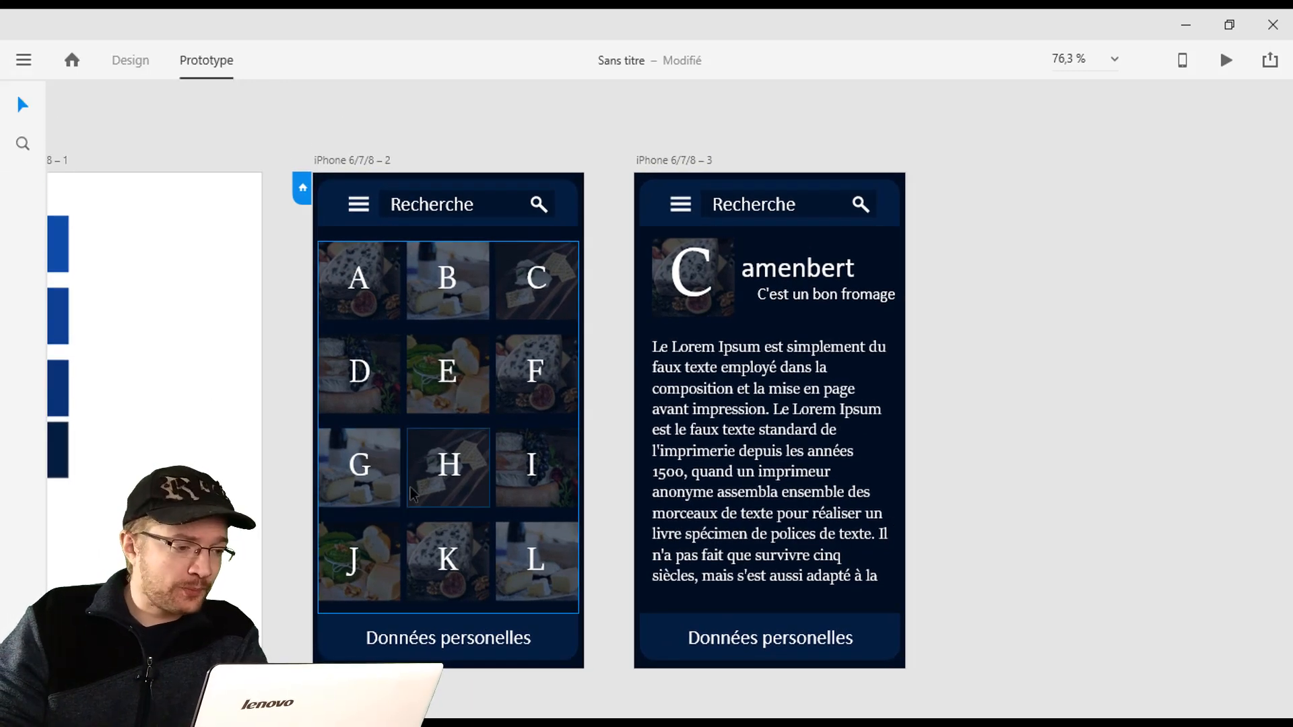
pyautogui.scroll(-1, 407, 475)
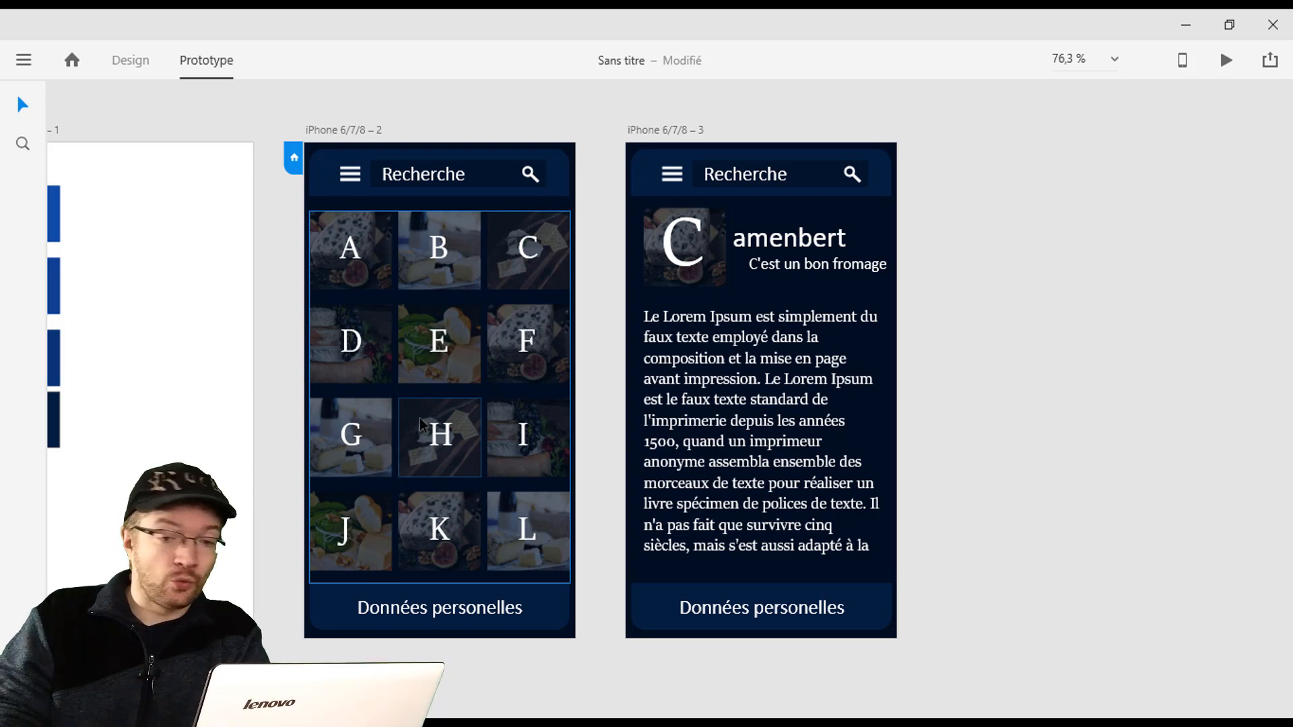
pyautogui.click(438, 347)
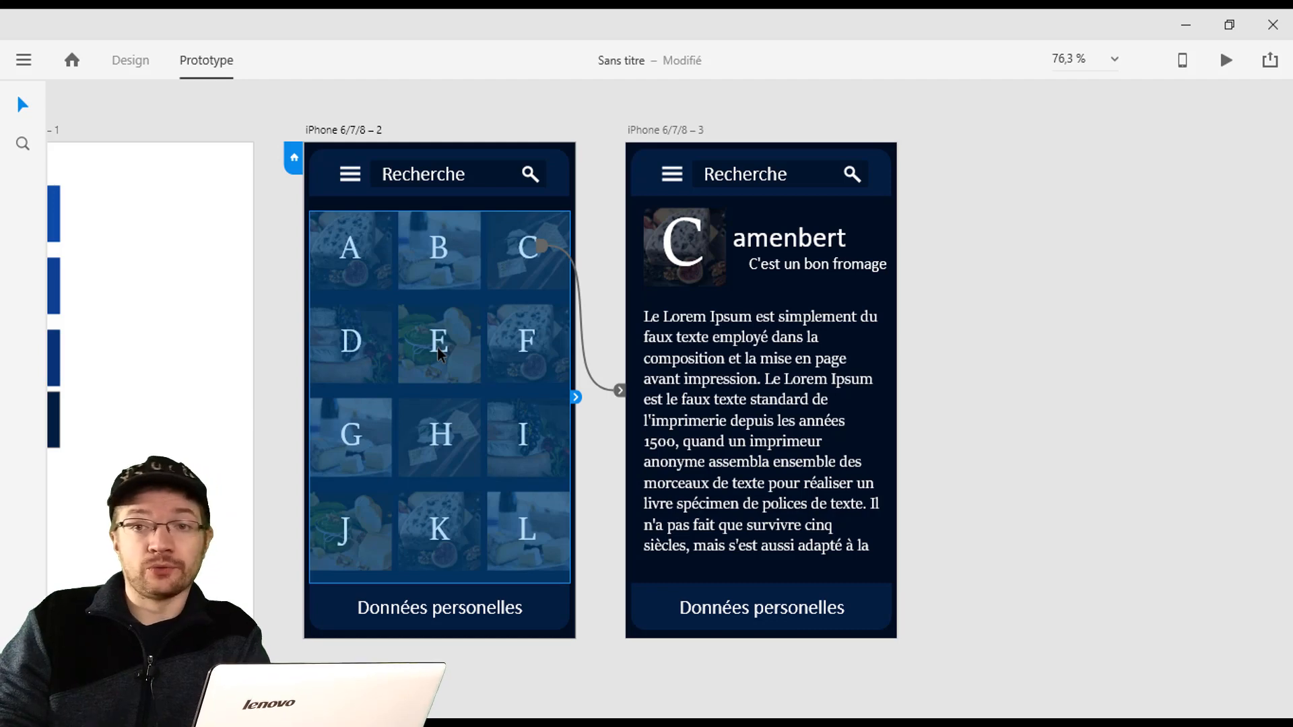